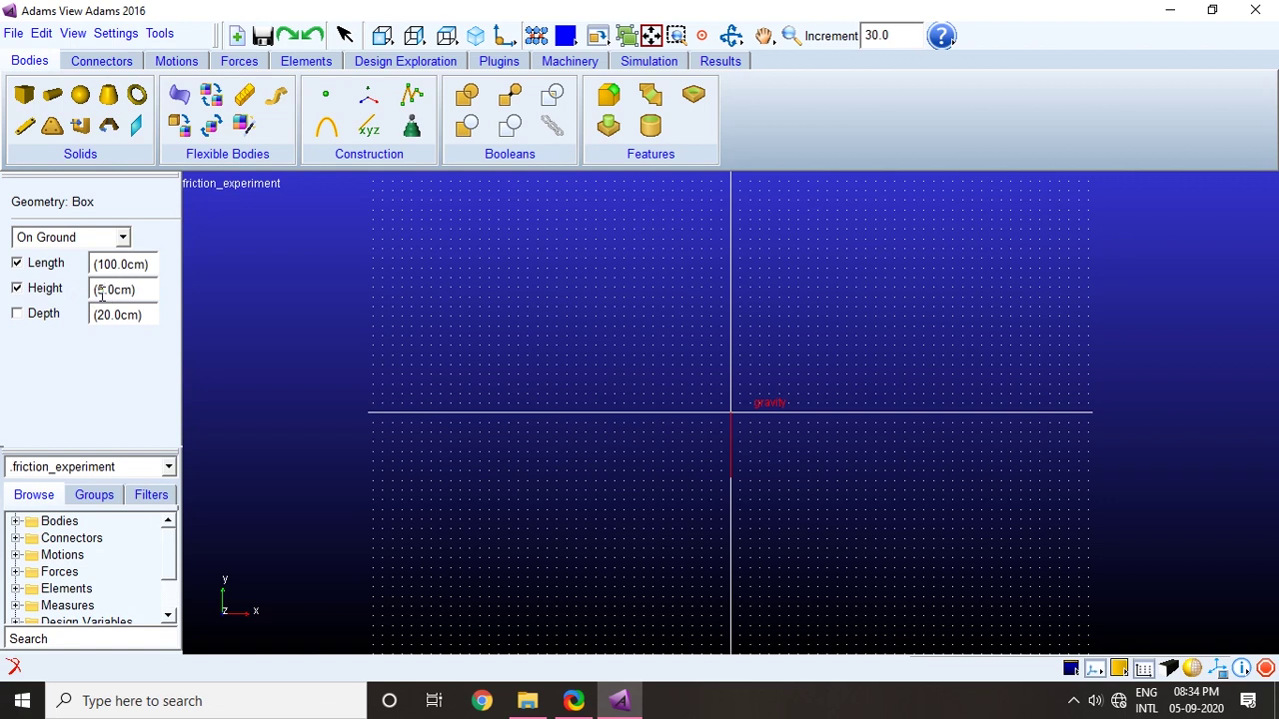
Step: Place the ground box with depth enabled at the origin and render it shaded
left_click(16, 314)
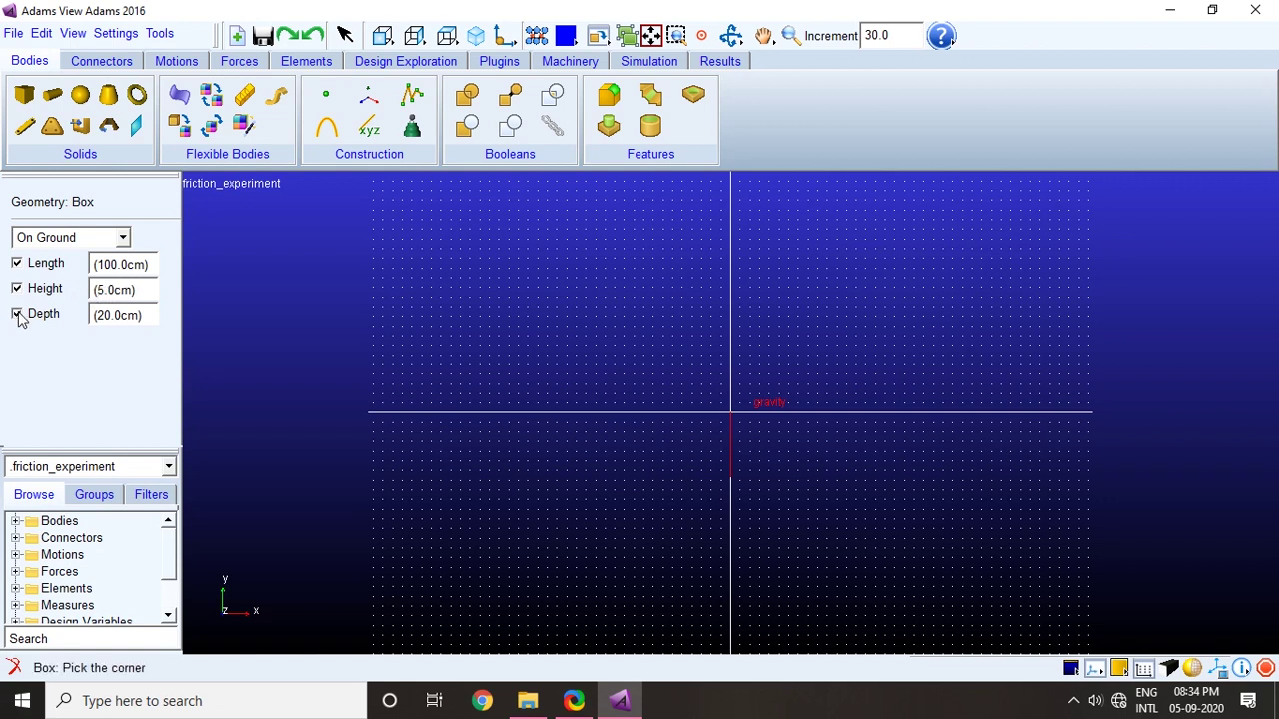
left_click(730, 412)
left_click(1192, 671)
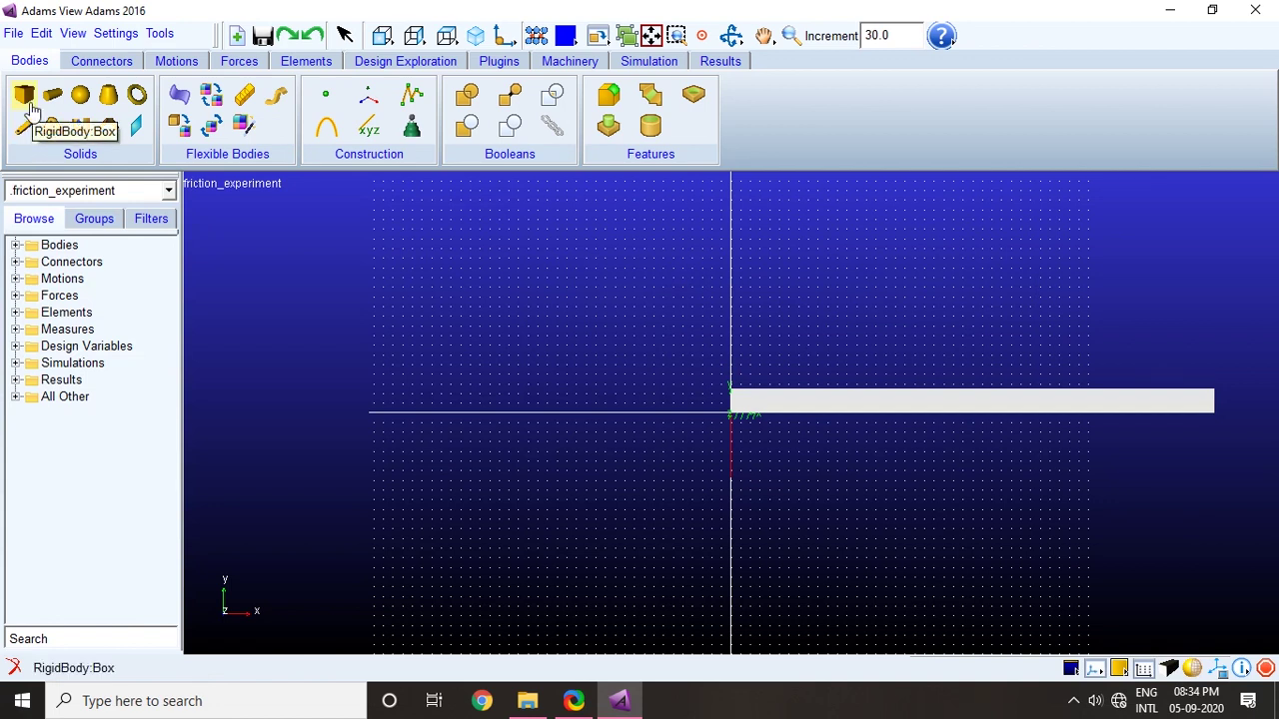
Step: Expand Bodies and ground in the browser to show BOX_1 and MARKER_1
left_click(16, 247)
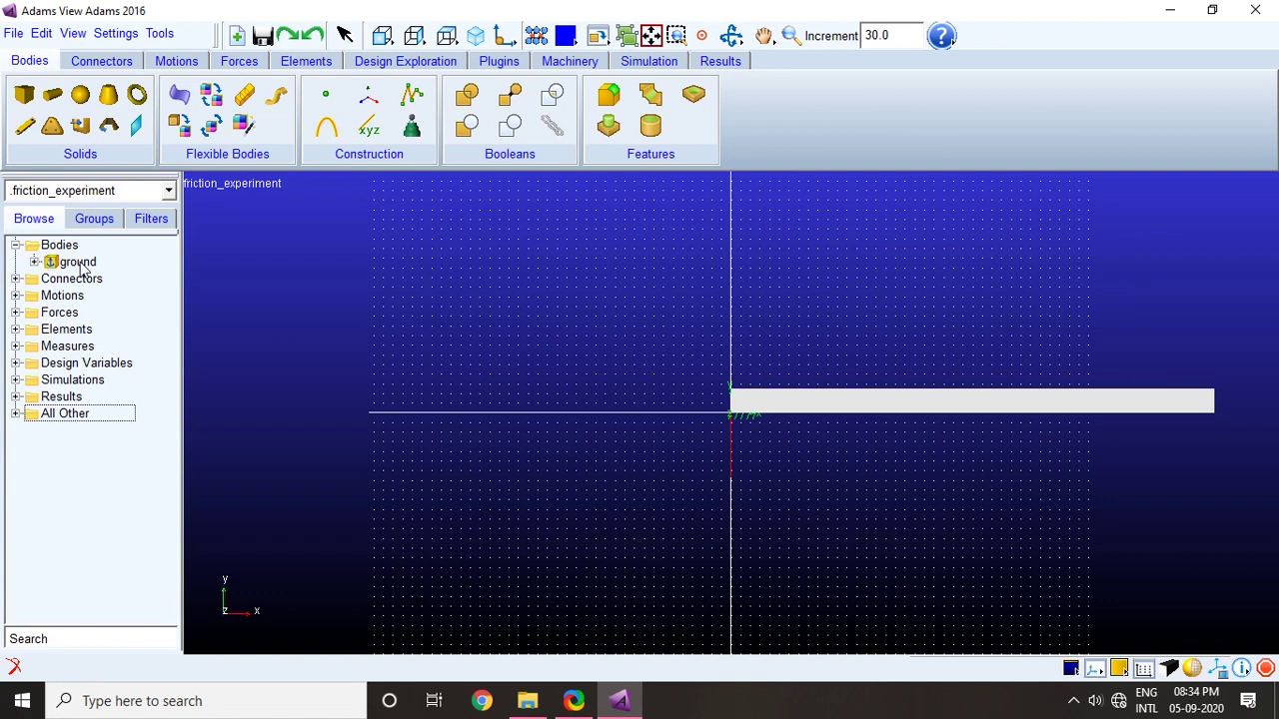
left_click(34, 262)
left_click(104, 295)
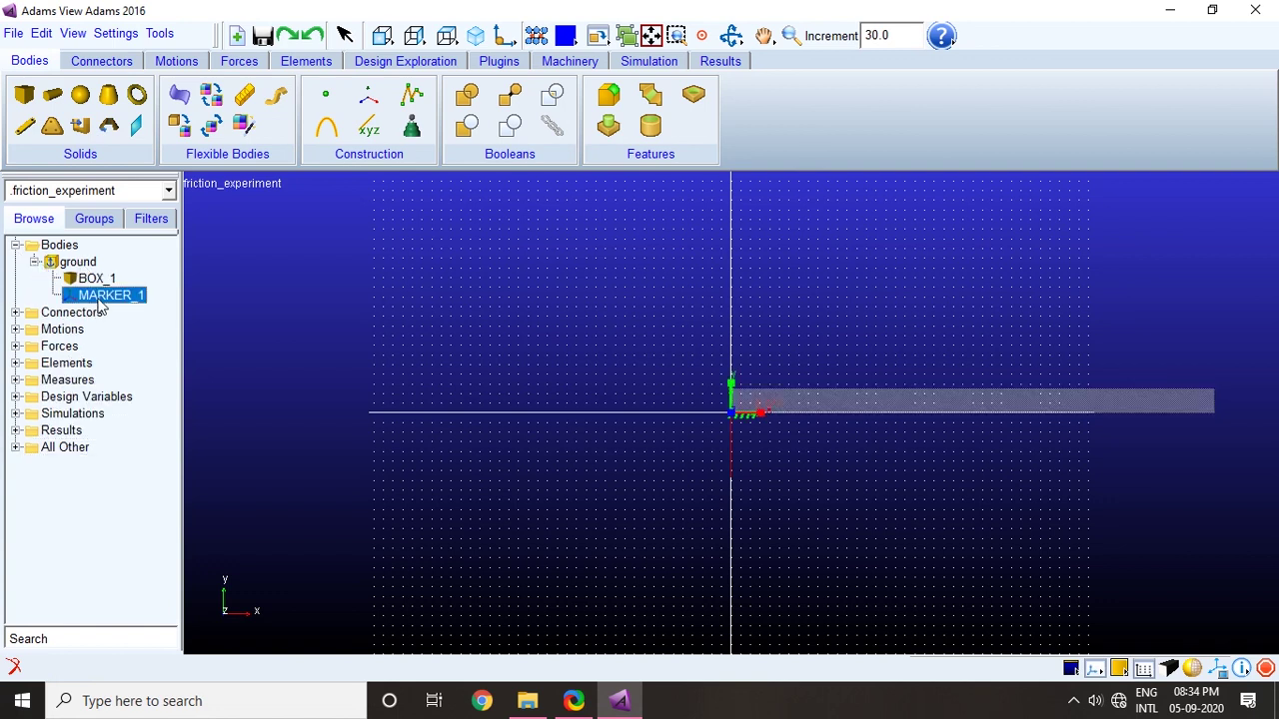
left_click(26, 97)
Step: Set up a New Part box with length 20 and height 10, then cancel it
left_click(58, 240)
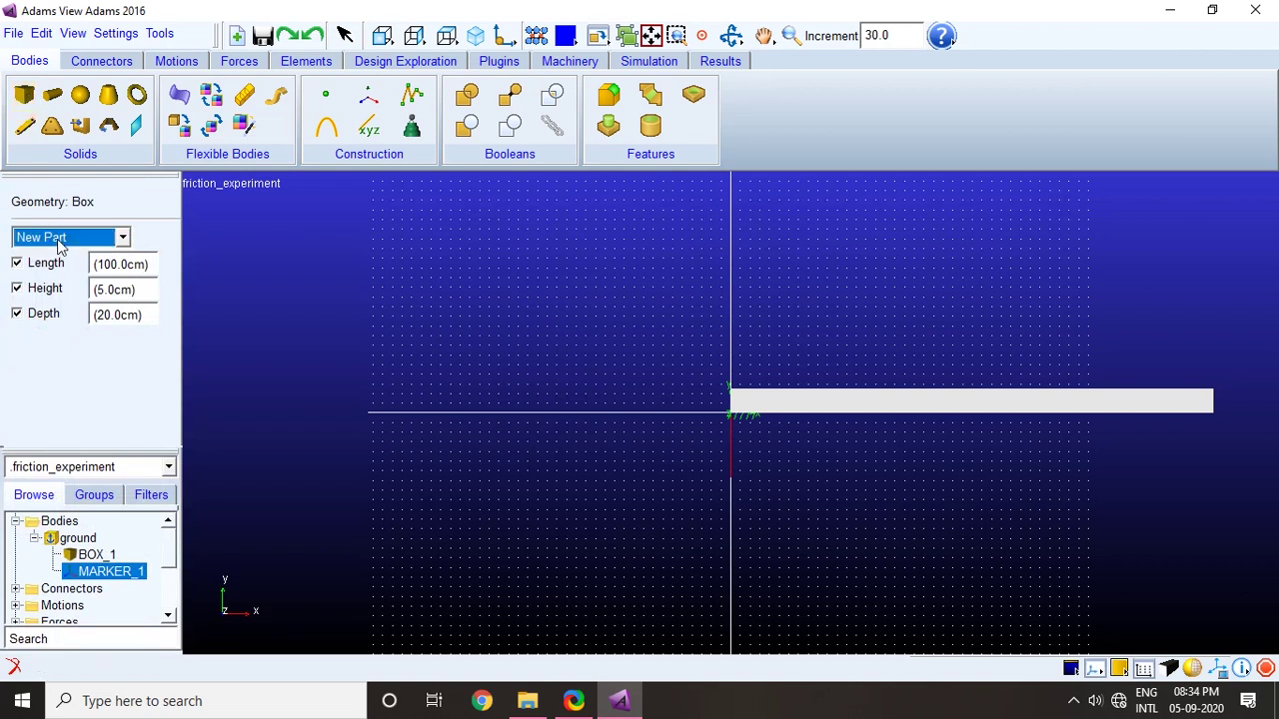
left_click(58, 240)
left_click_drag(119, 263, 99, 262)
type("20")
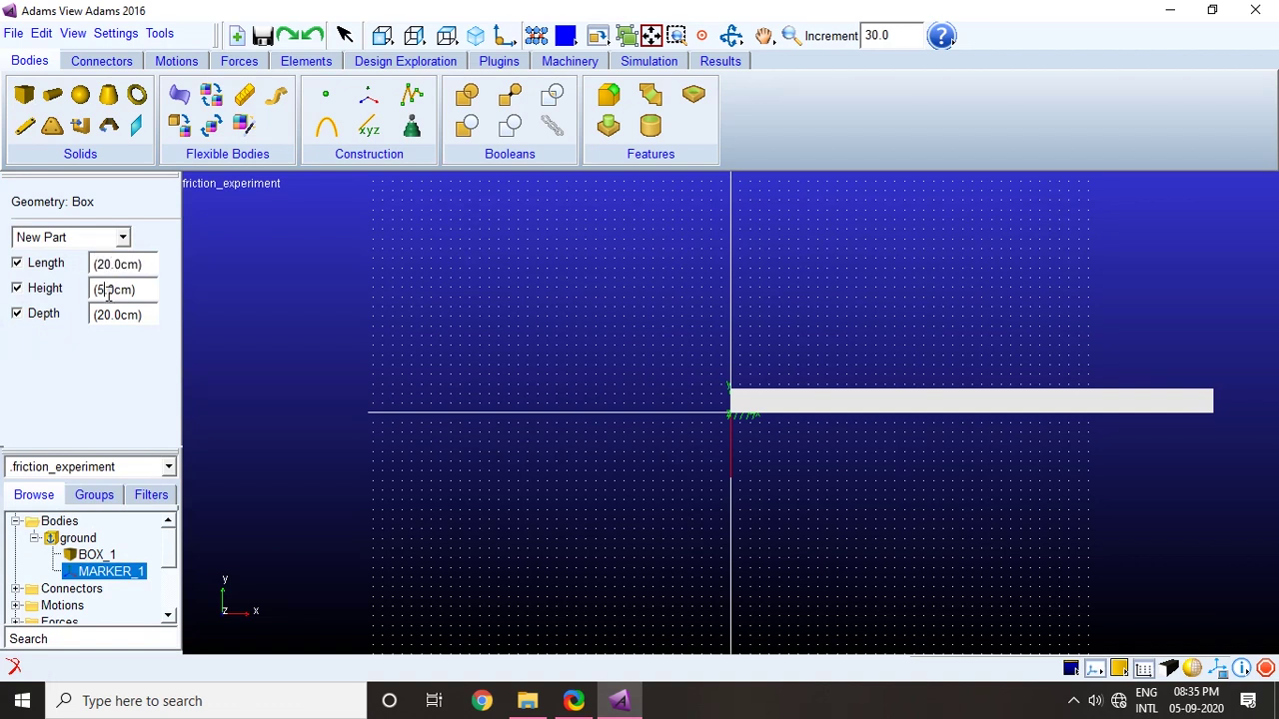
double_click(108, 292)
type("10")
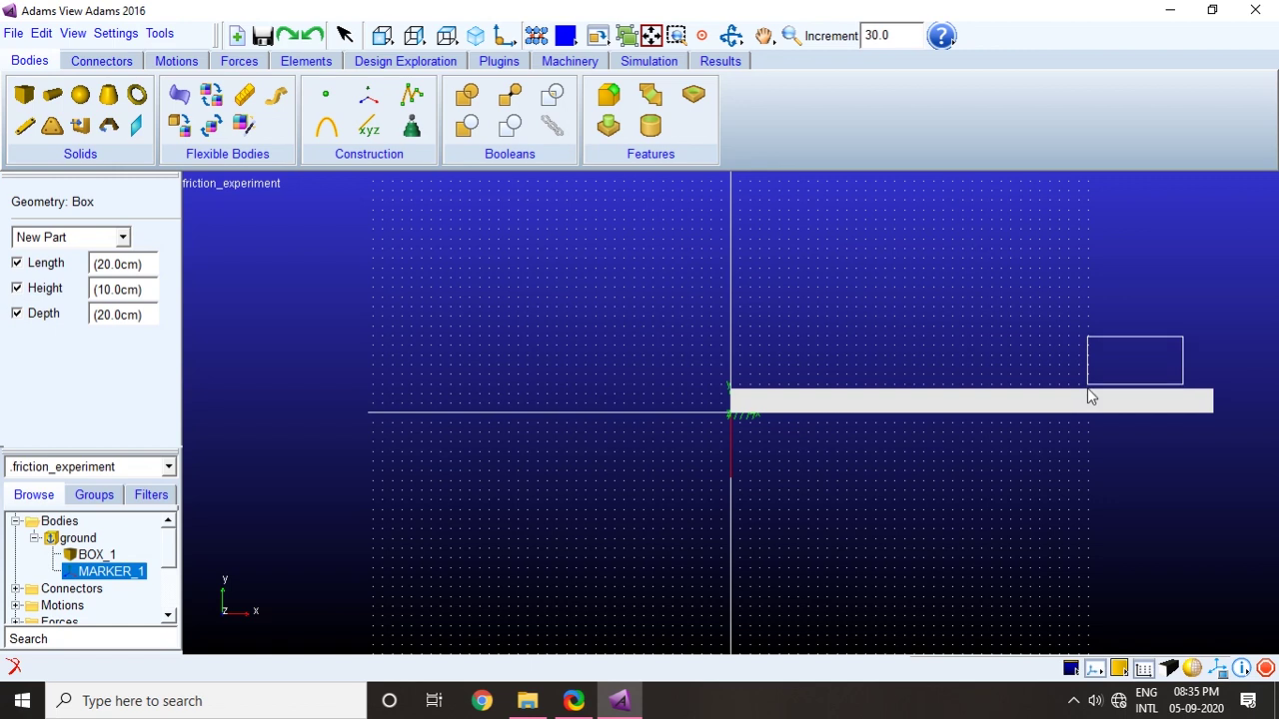
key("Escape")
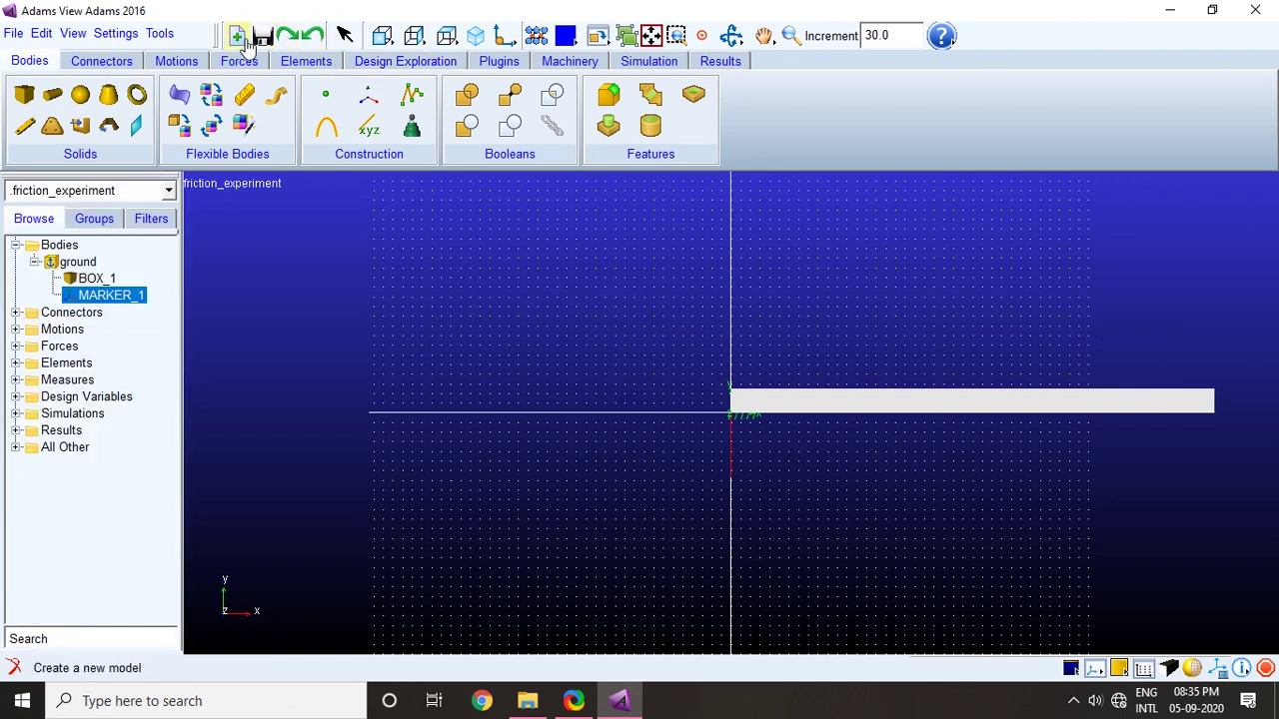
Step: Zoom in and pan so the ground box fills the model view
left_click(116, 33)
mouse_move(159, 33)
left_click(791, 35)
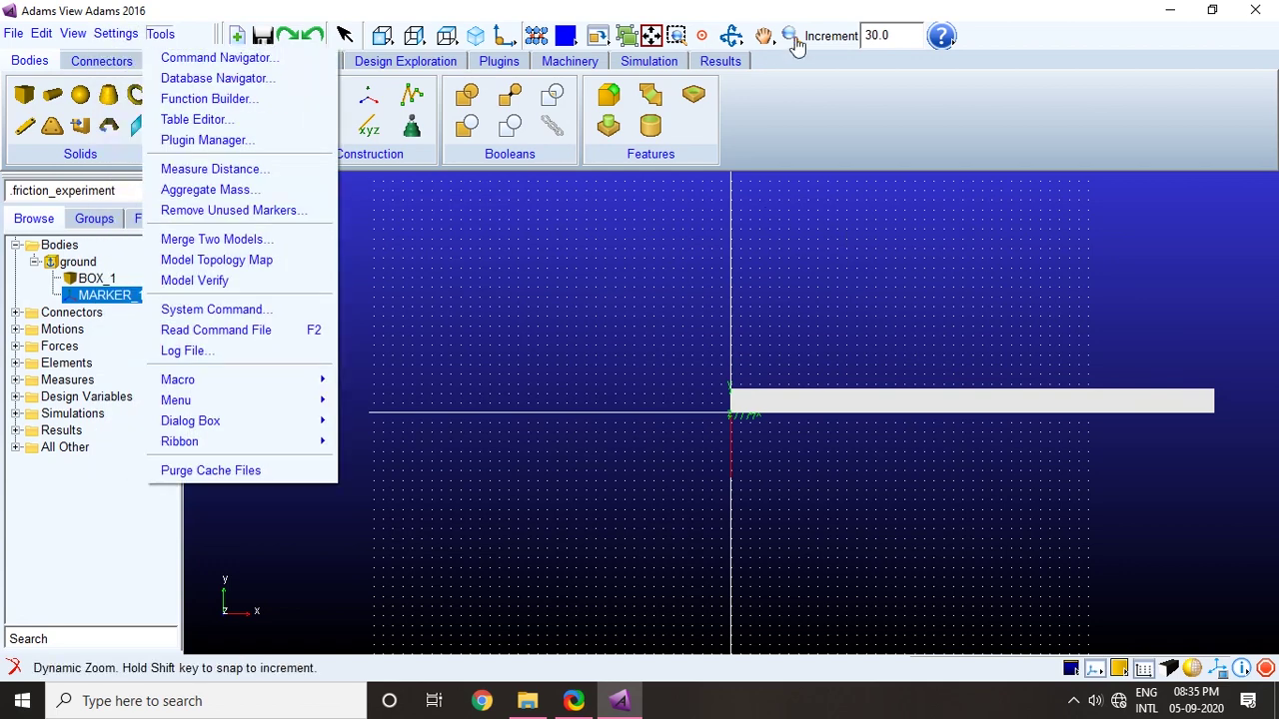
left_click_drag(1108, 462, 1159, 395)
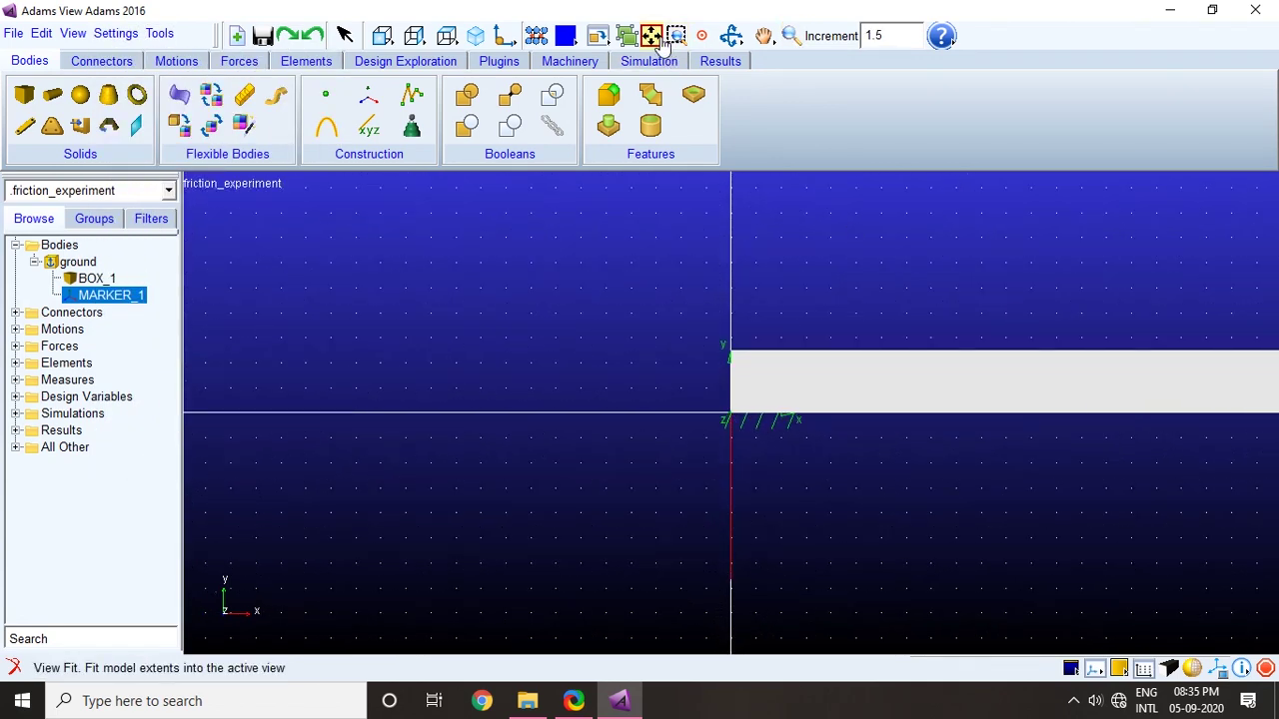
left_click(763, 35)
left_click_drag(1076, 376, 557, 420)
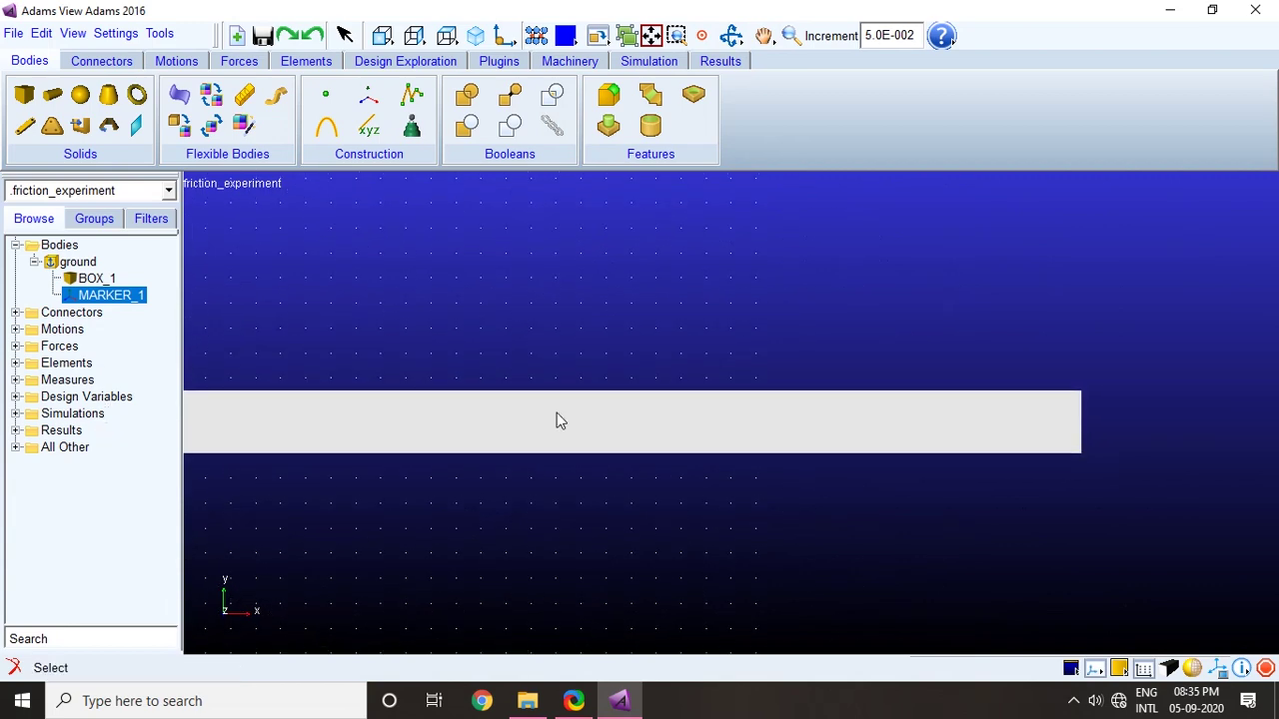
Step: Change the working grid X and Y spacing from 20 mm to 10 mm
left_click(114, 34)
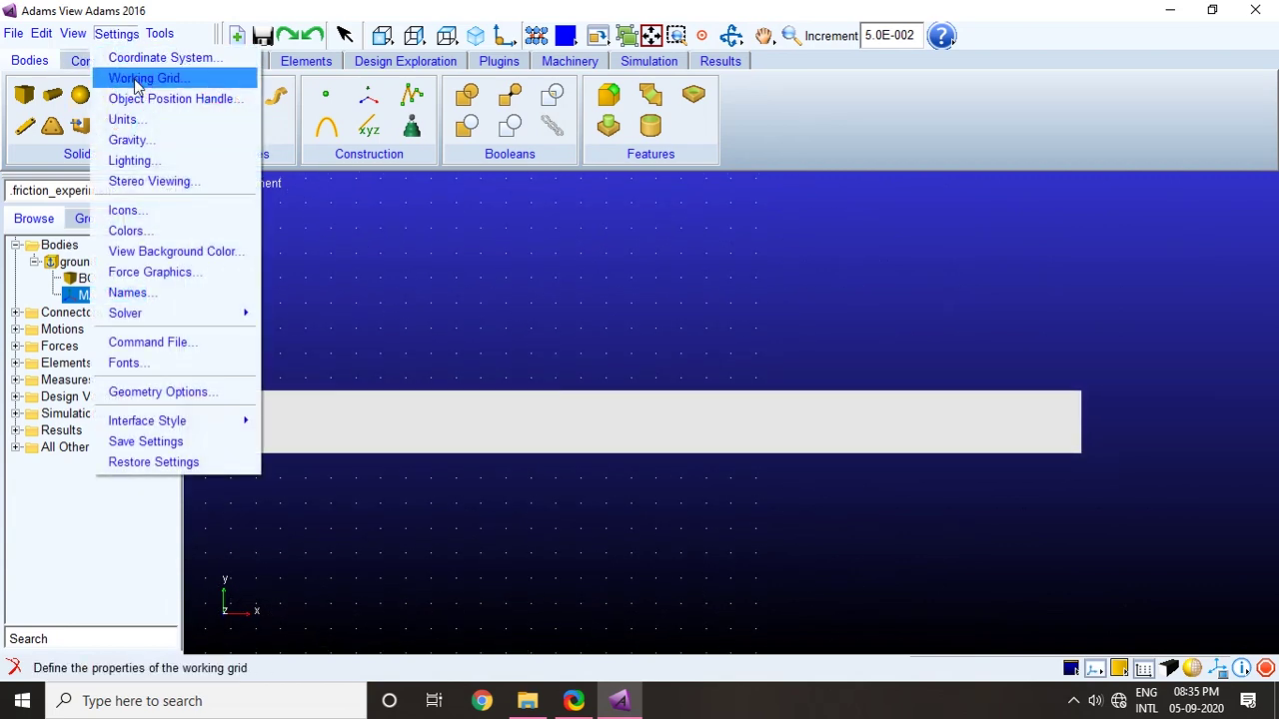
left_click(136, 80)
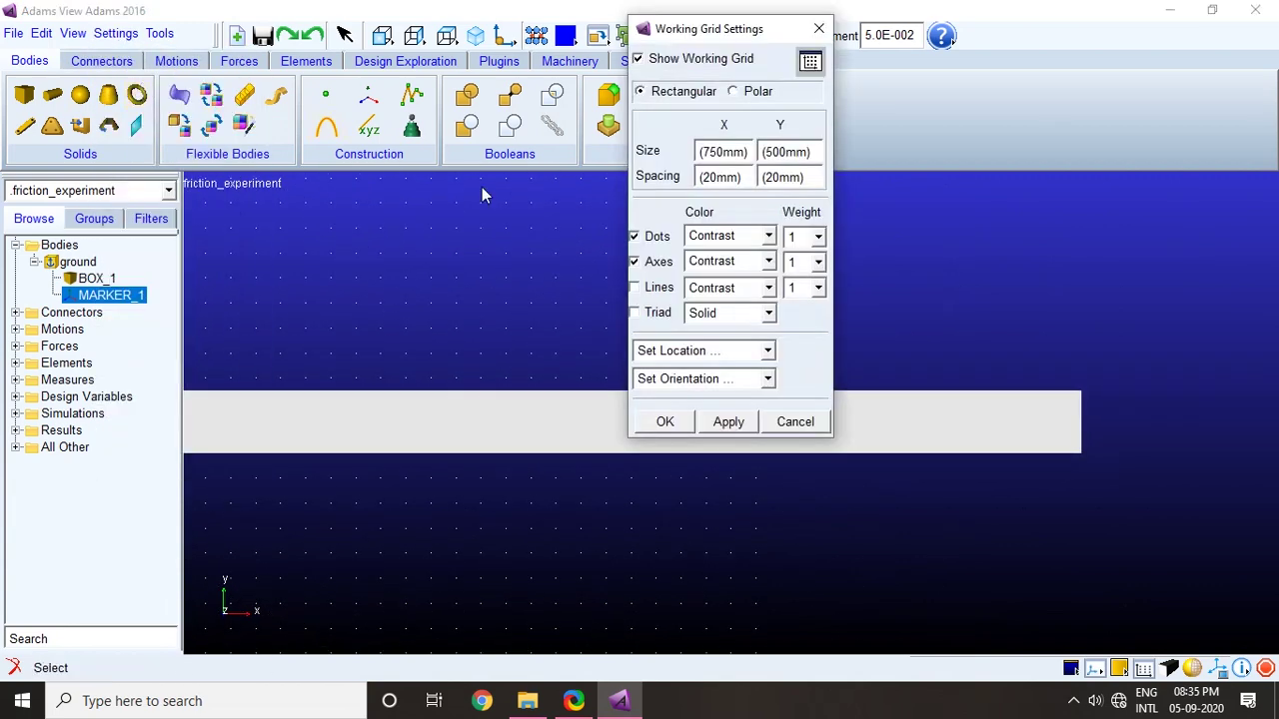
left_click(708, 178)
key("Delete")
type("1")
left_click(769, 178)
key("Delete")
type("1")
left_click(664, 421)
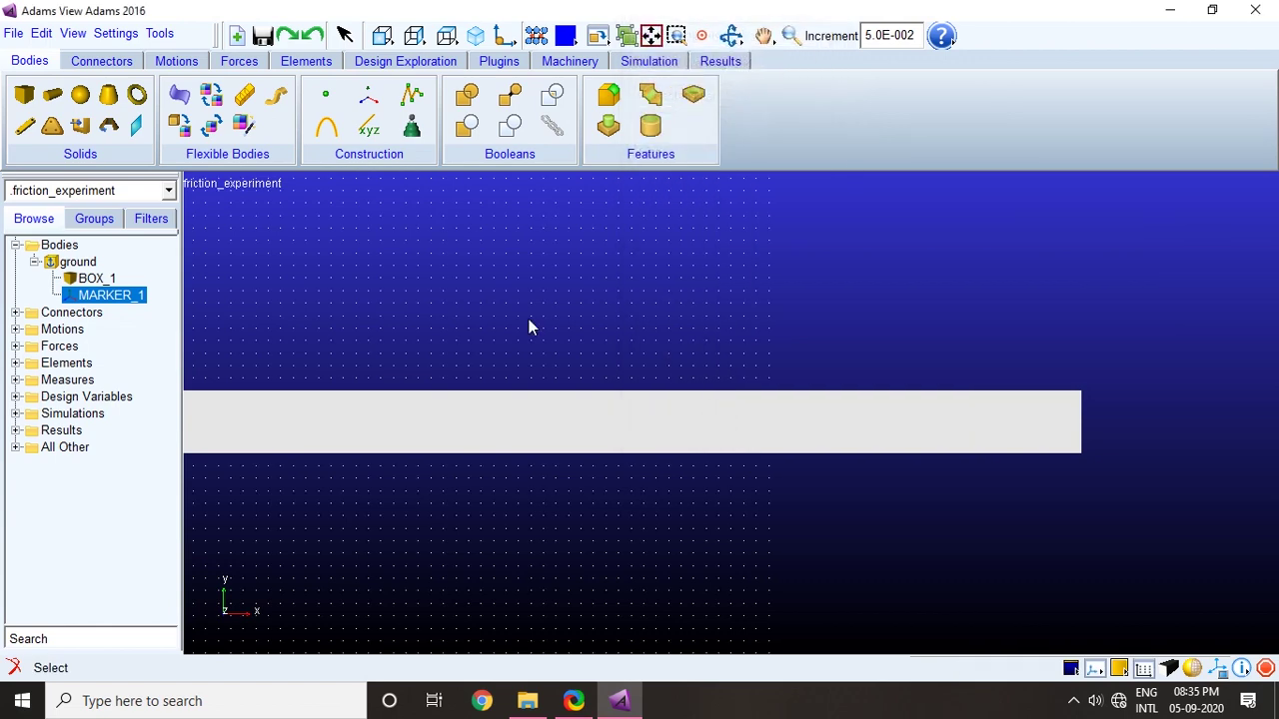
Step: Place a 20 × 10 cm New Part box on the ground slab and rename PART_2 to crate
left_click(25, 96)
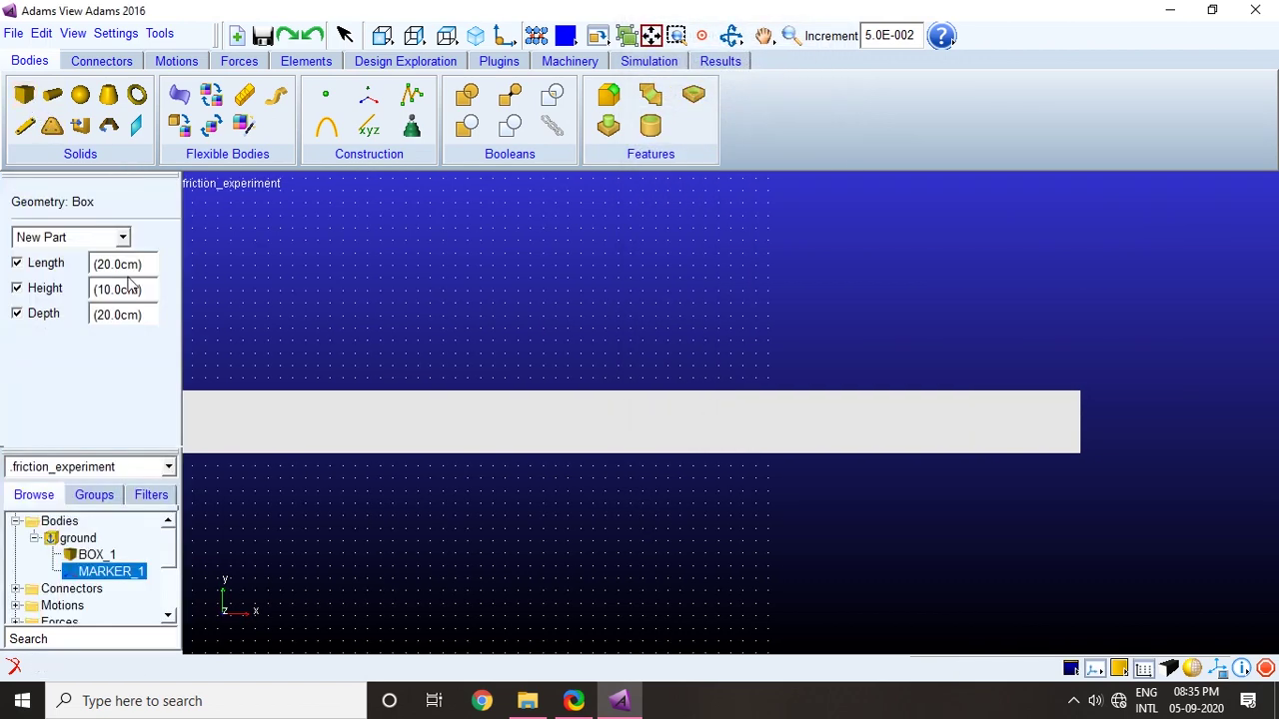
left_click(766, 397)
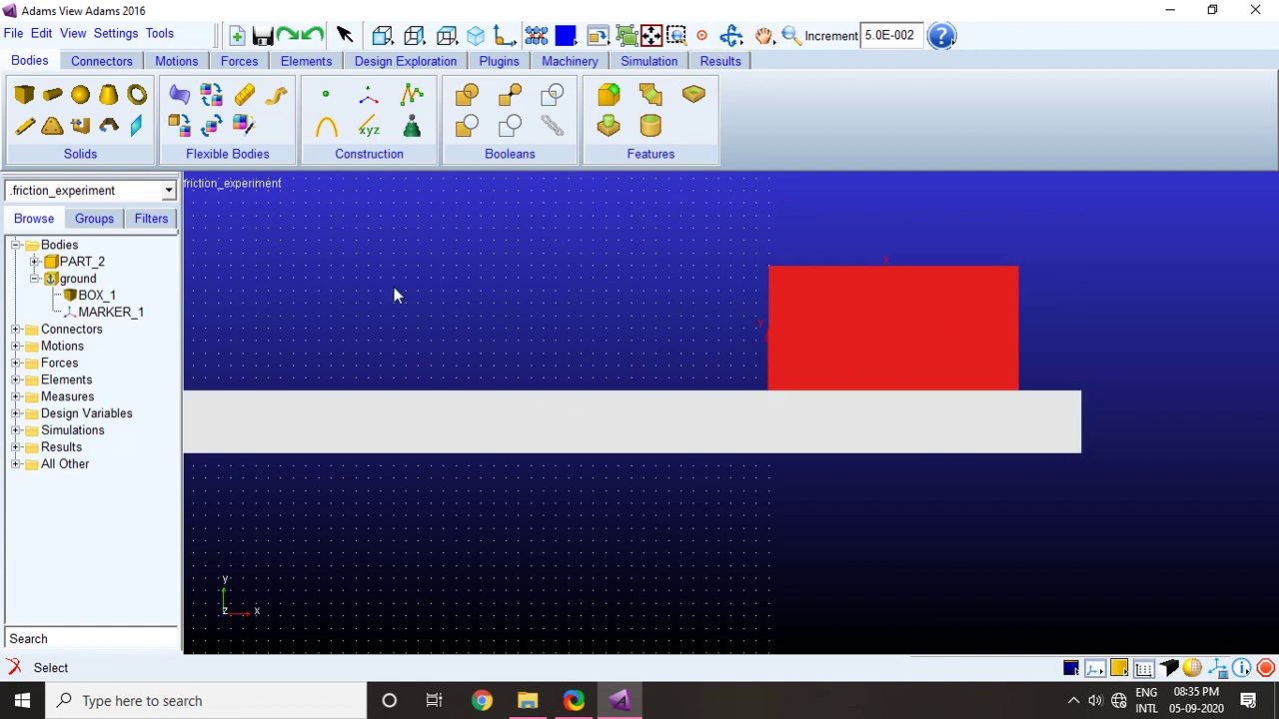
left_click(89, 261)
right_click(97, 274)
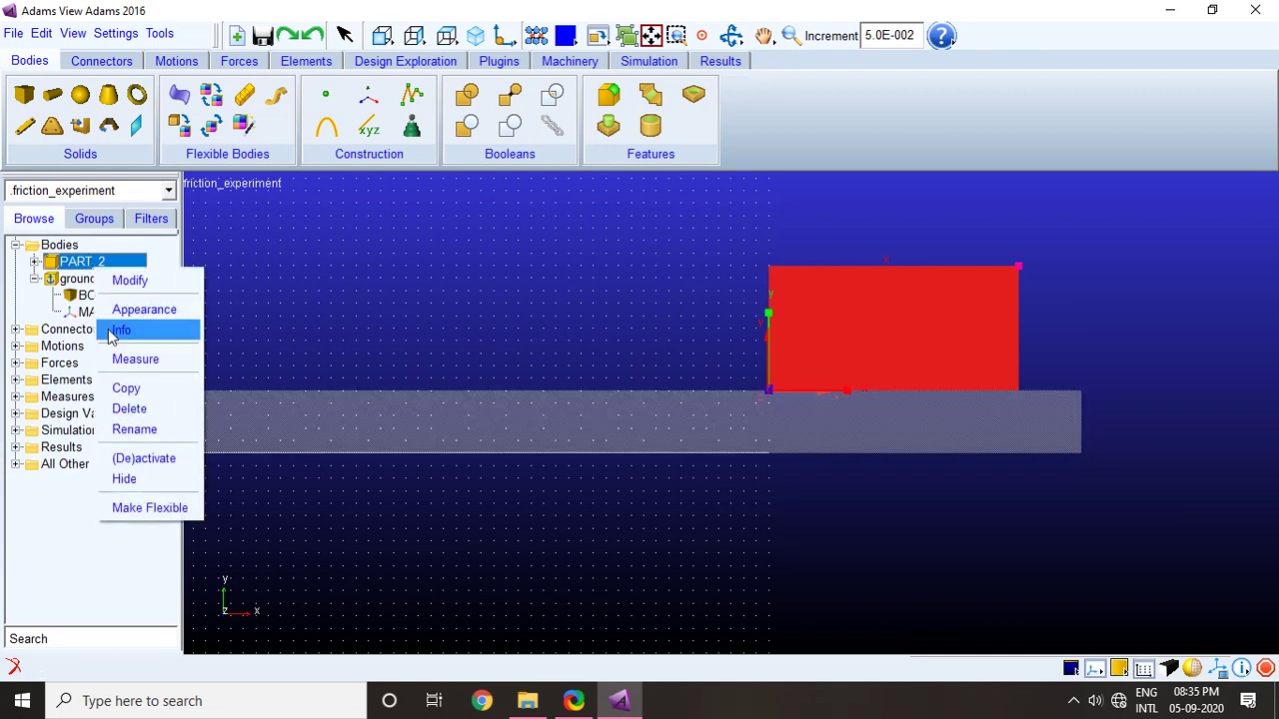
left_click(143, 431)
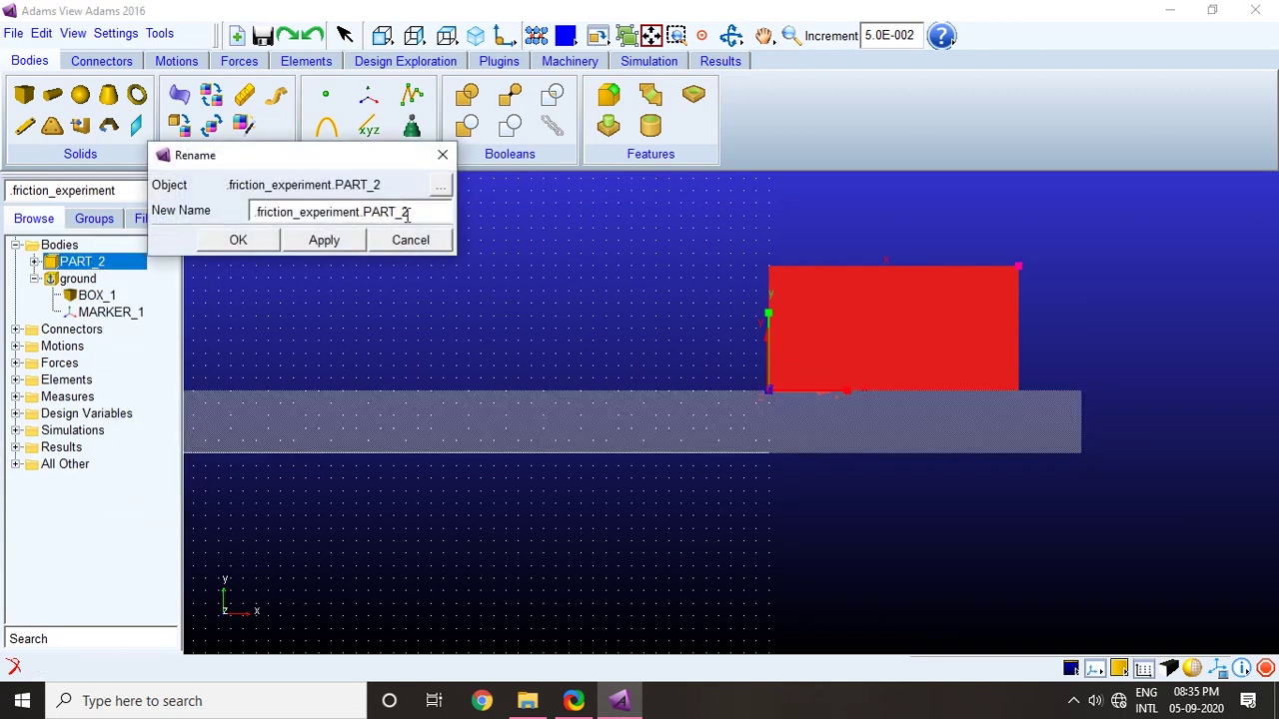
left_click_drag(410, 212, 363, 211)
key("BackSpace")
left_click(258, 242)
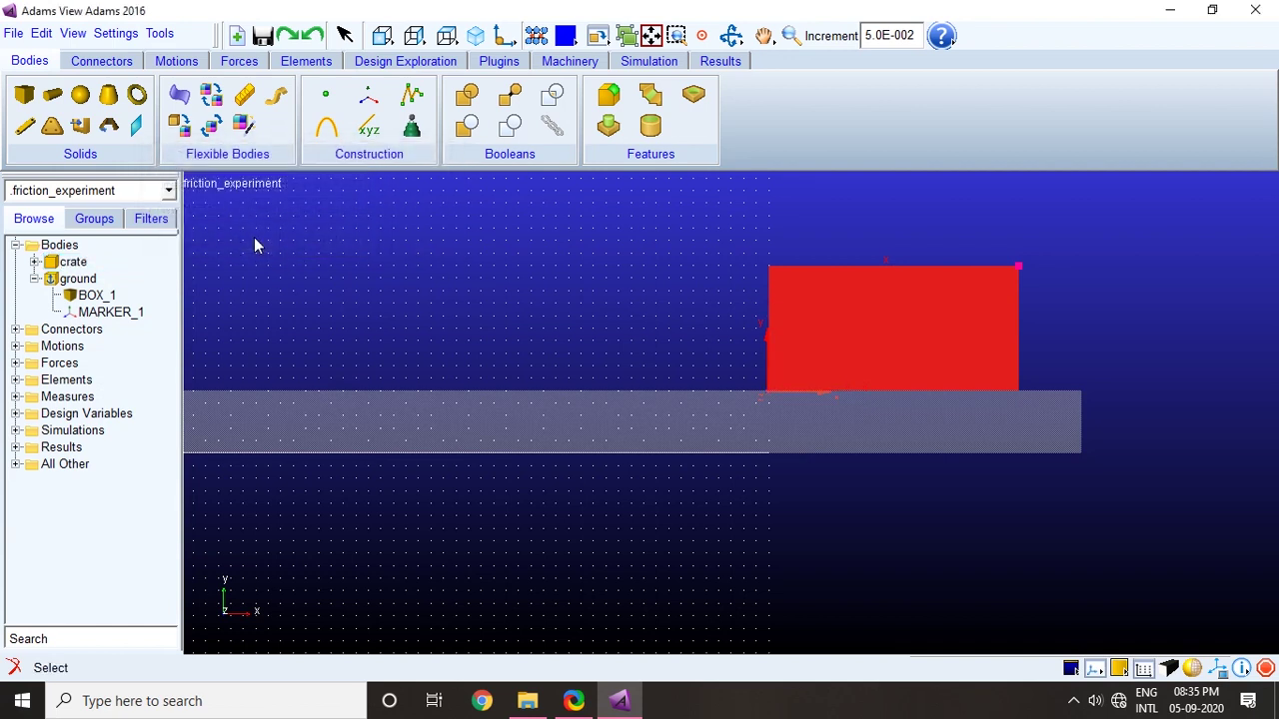
Step: Zoom out, check Forces holds gravity and Design Variables is empty, then open Design Exploration
left_click(1148, 301)
scroll(686, 288, "down", 2)
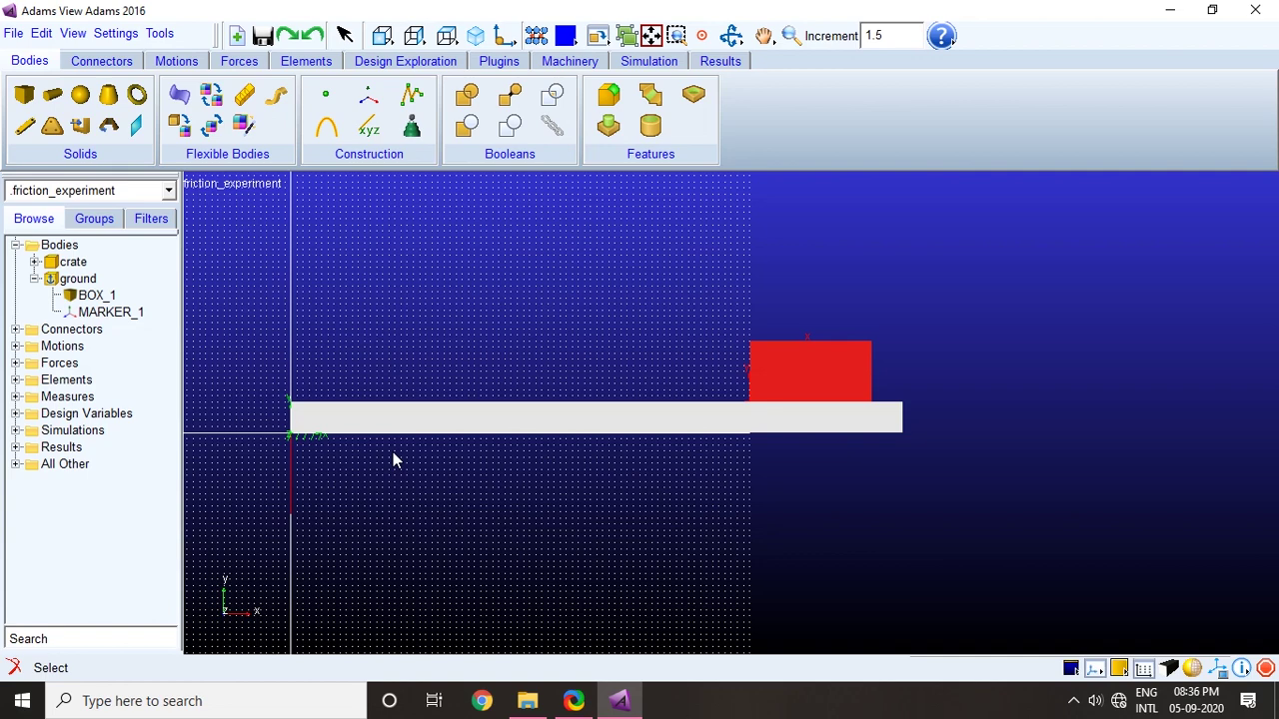
left_click(17, 364)
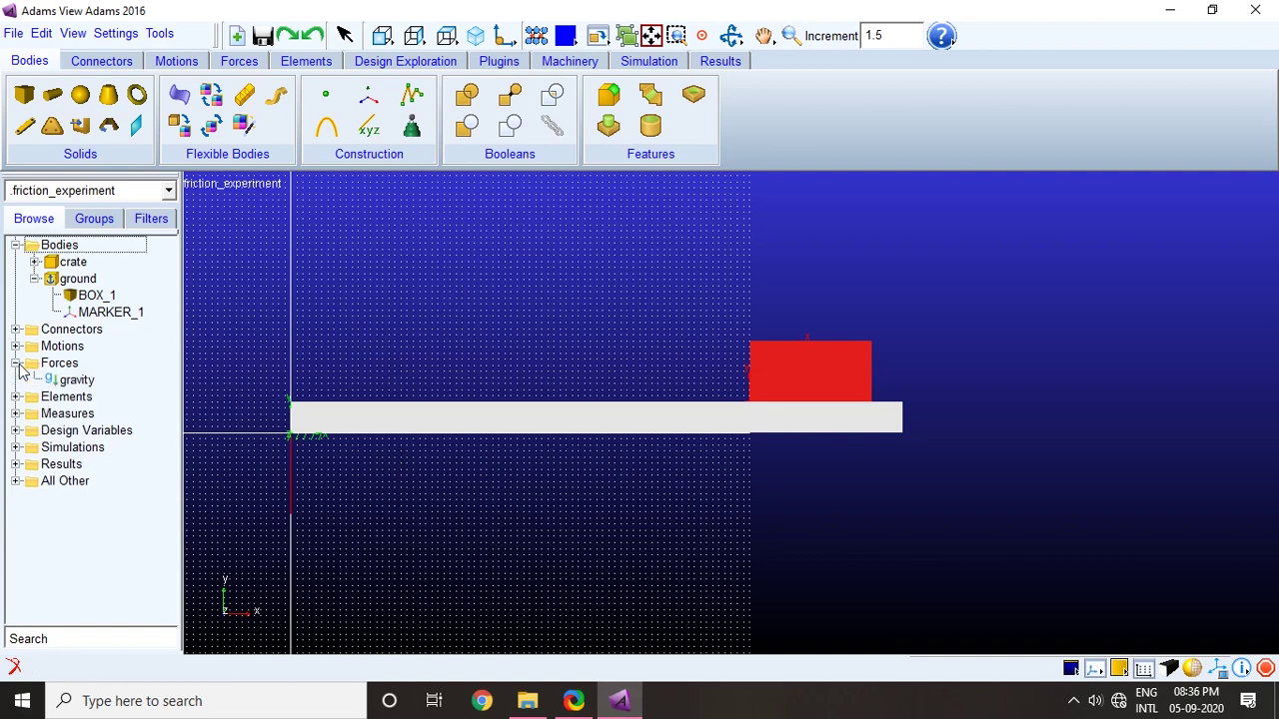
left_click(17, 364)
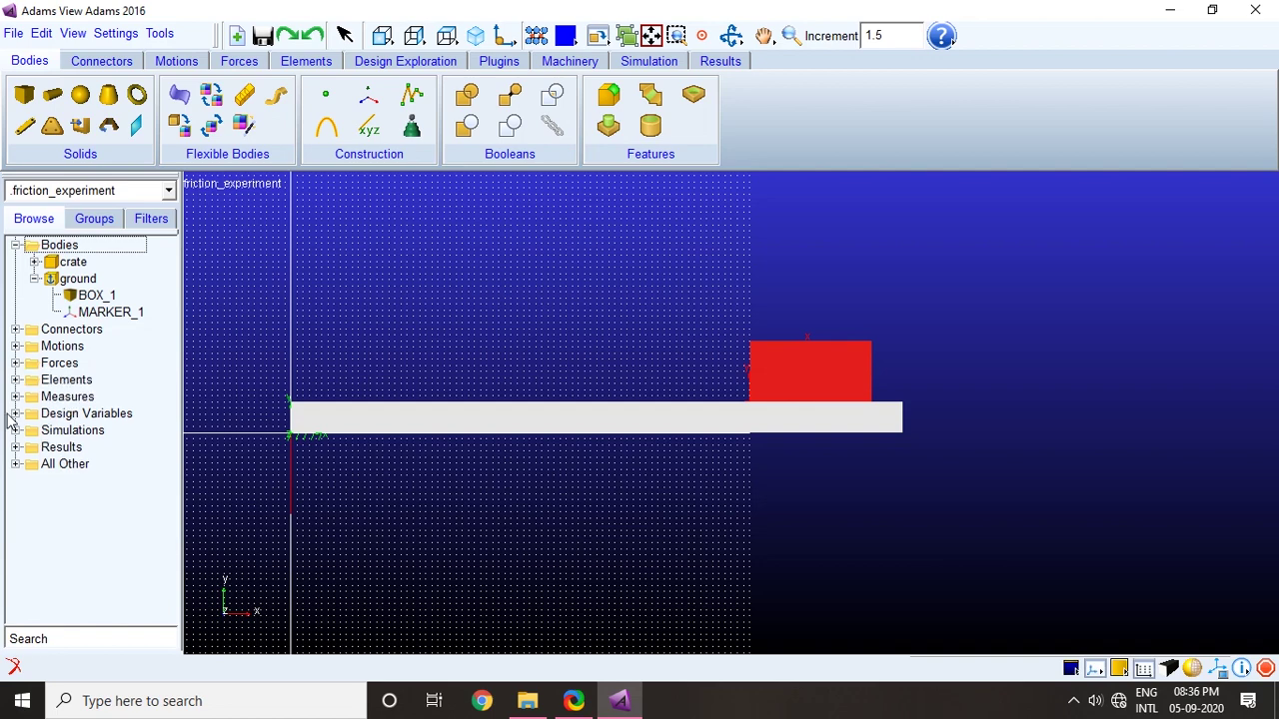
left_click(15, 414)
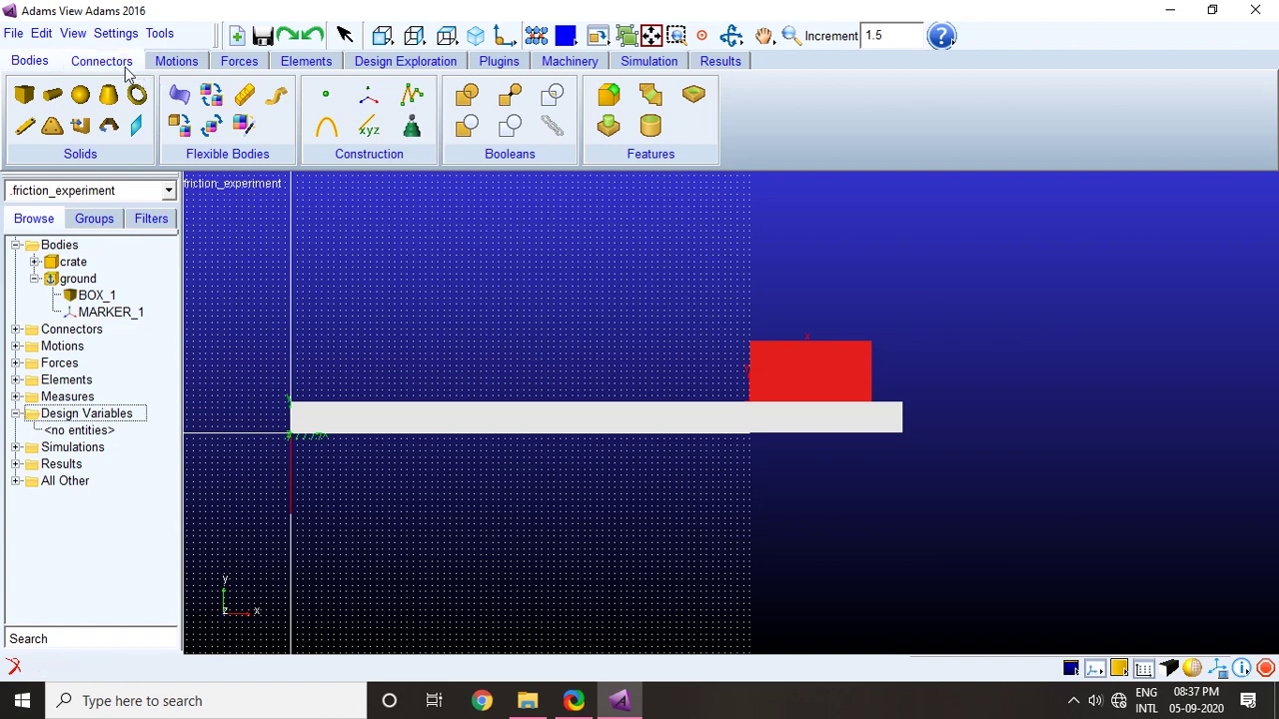
left_click(387, 62)
Step: Create design variable DV_1 with standard value 0 and an absolute range of 0 to 30
left_click(74, 110)
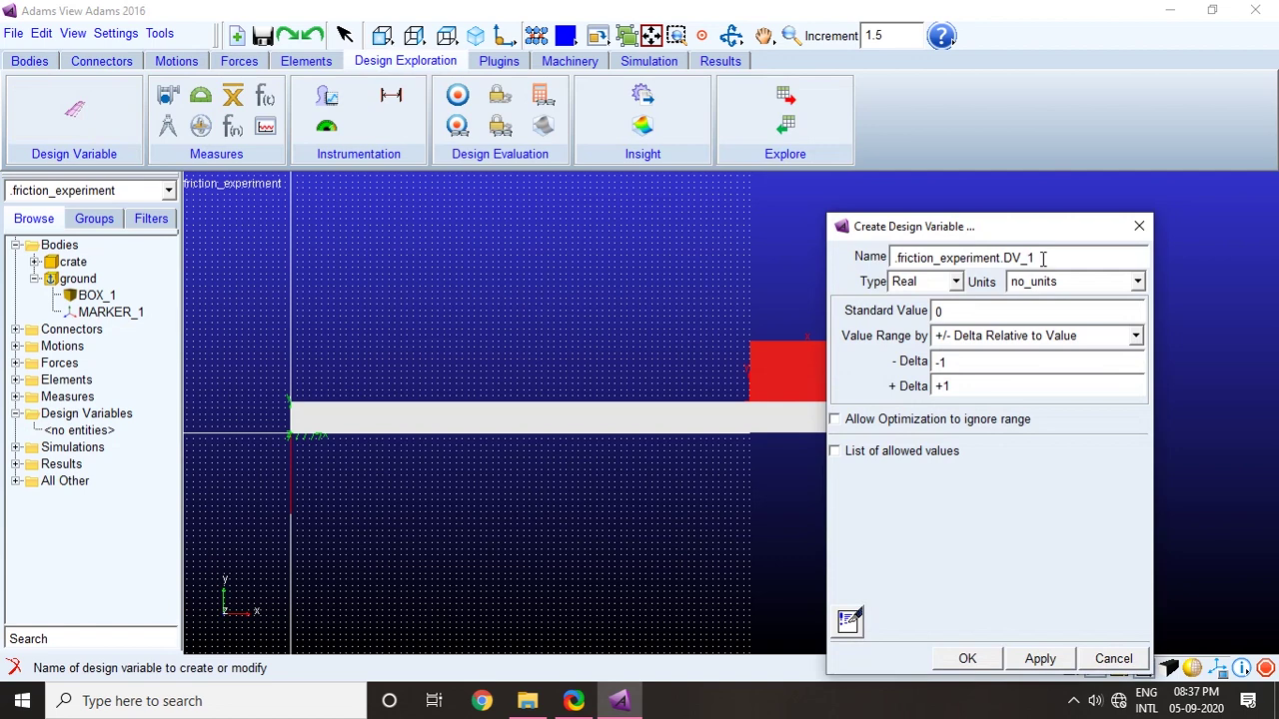
left_click_drag(1012, 228, 1079, 183)
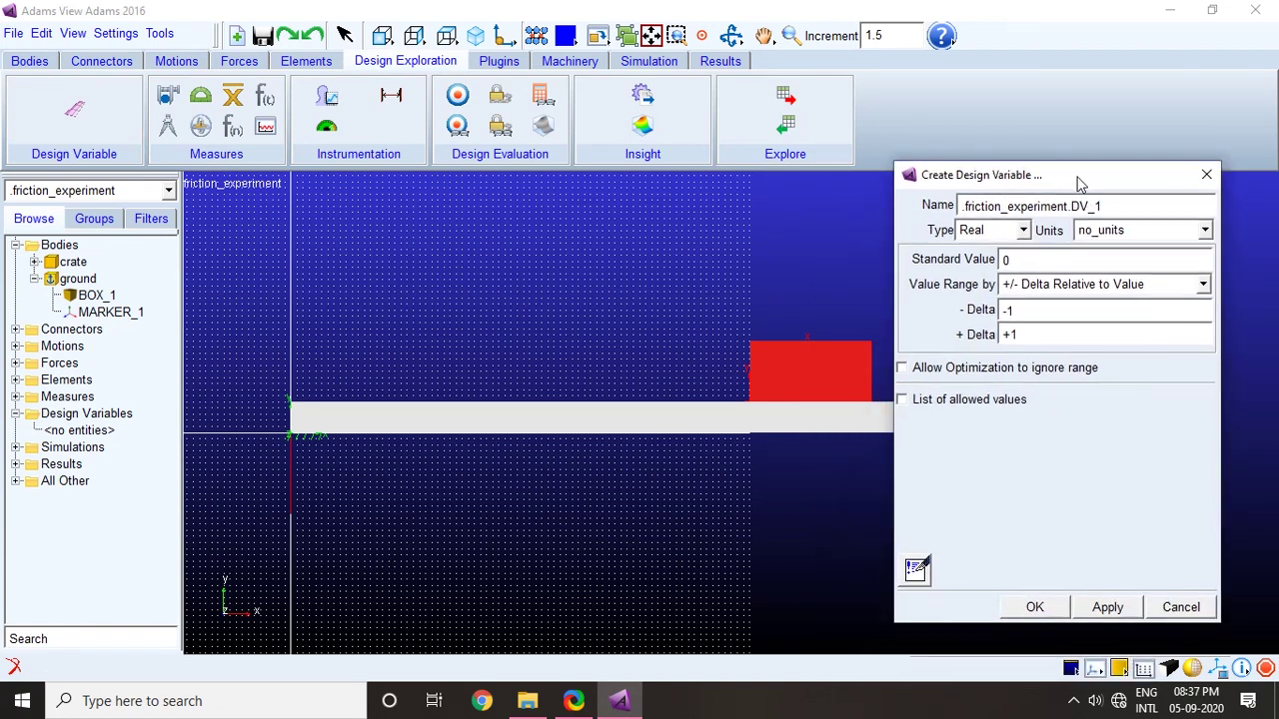
double_click(1002, 260)
left_click(1089, 285)
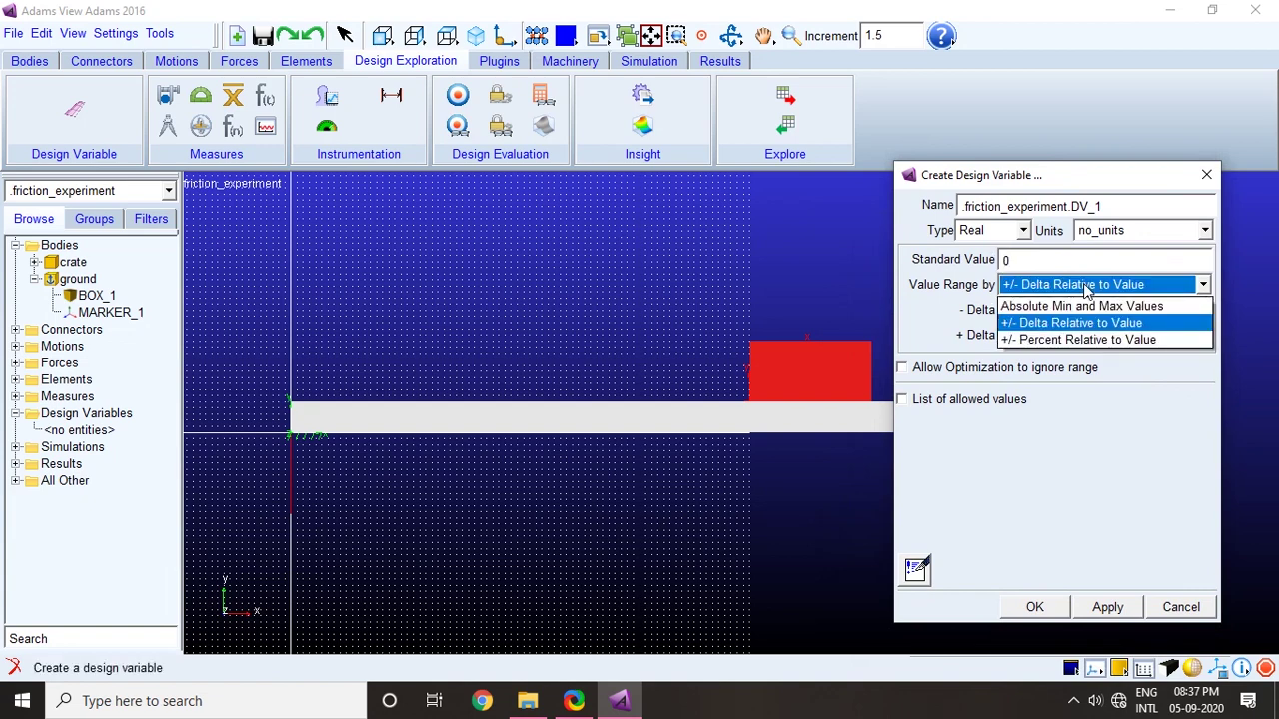
left_click(1087, 307)
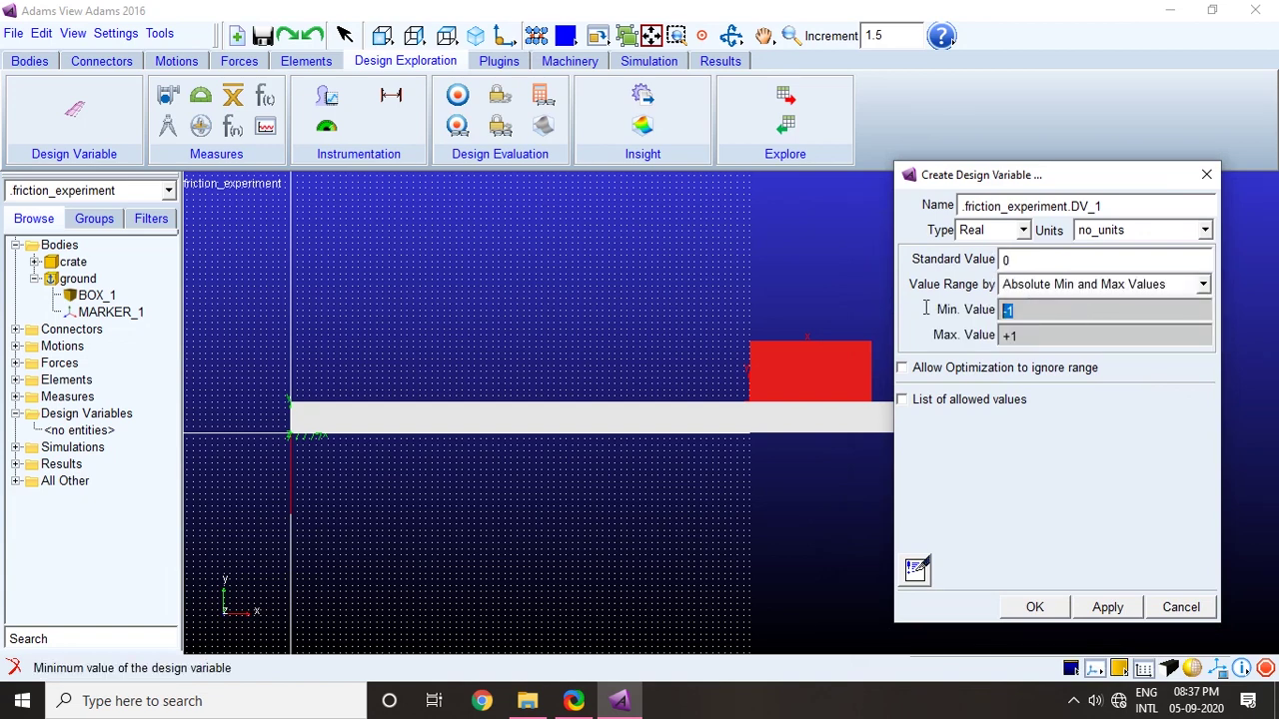
double_click(1003, 336)
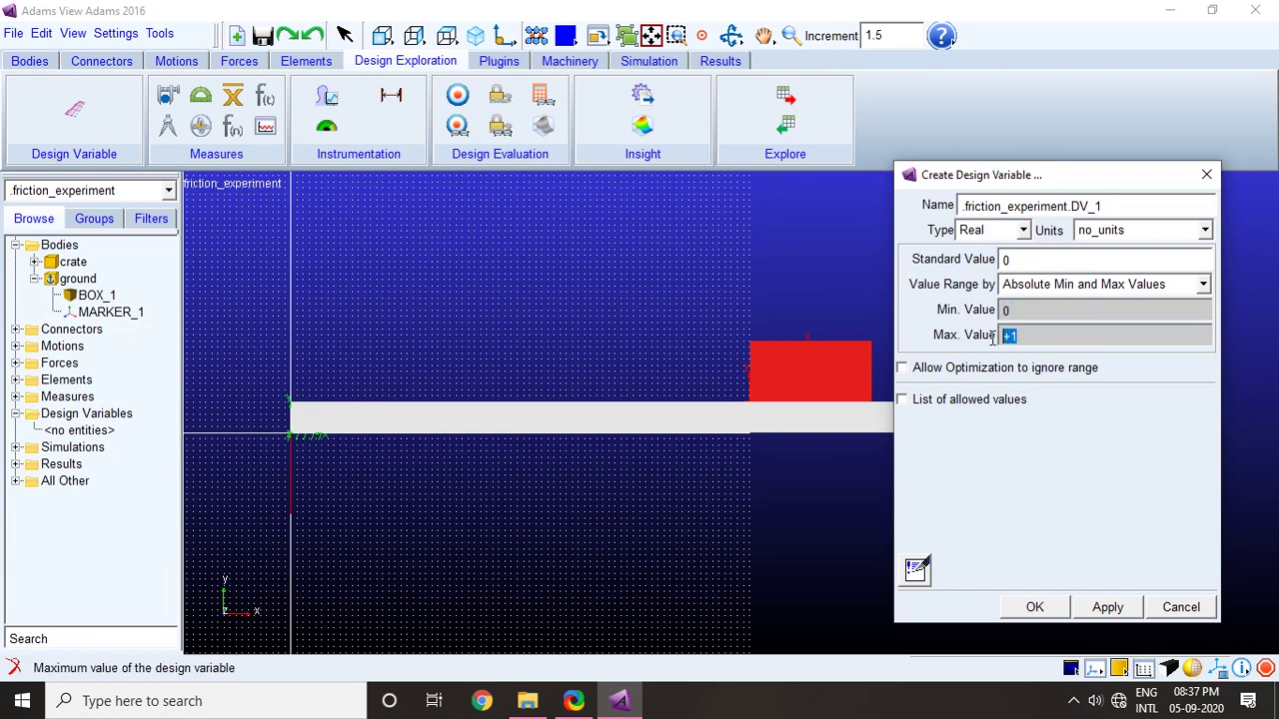
type("10")
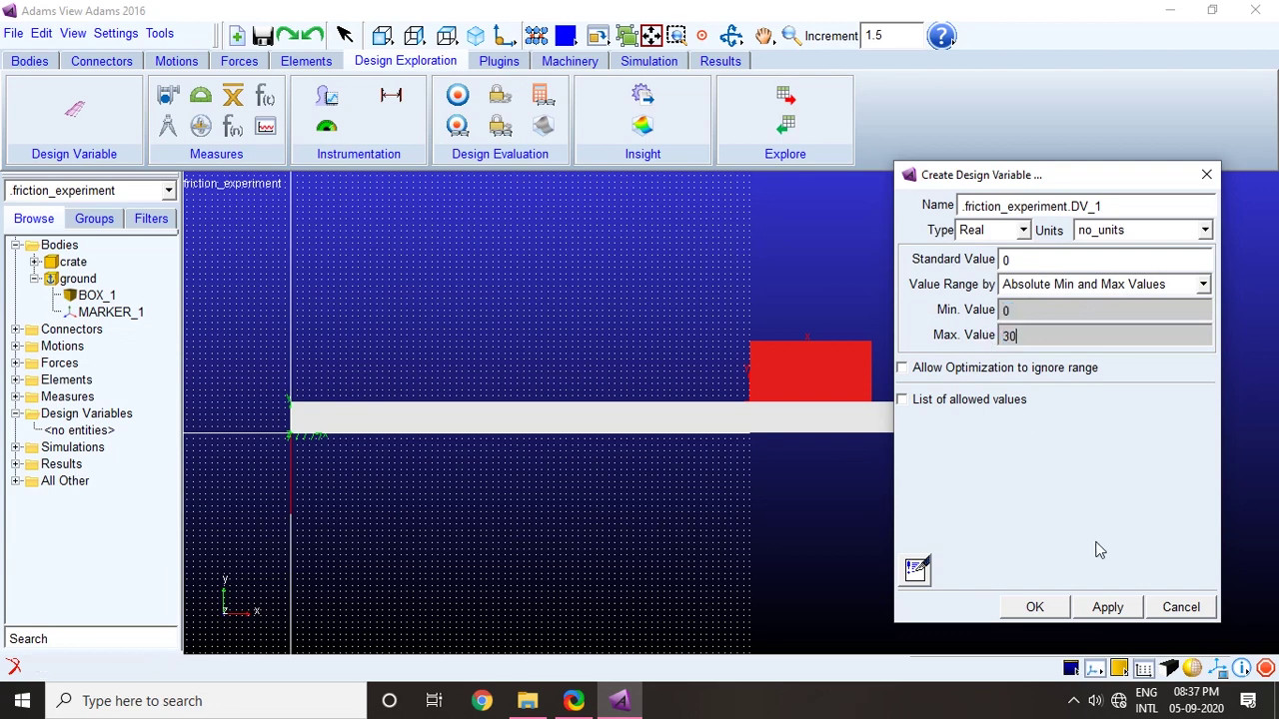
left_click(1104, 609)
left_click(1035, 608)
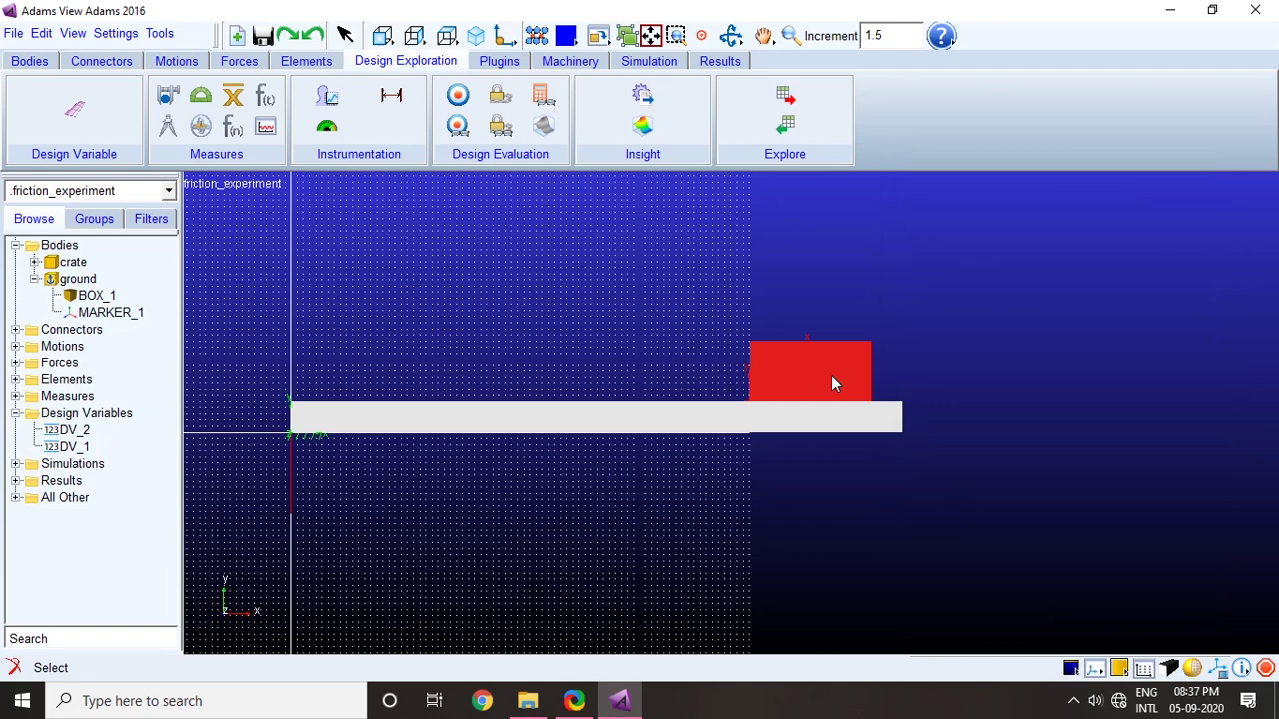
Step: Delete the accidental DV_2 and verify DV_1's range settings
right_click(77, 432)
left_click(124, 514)
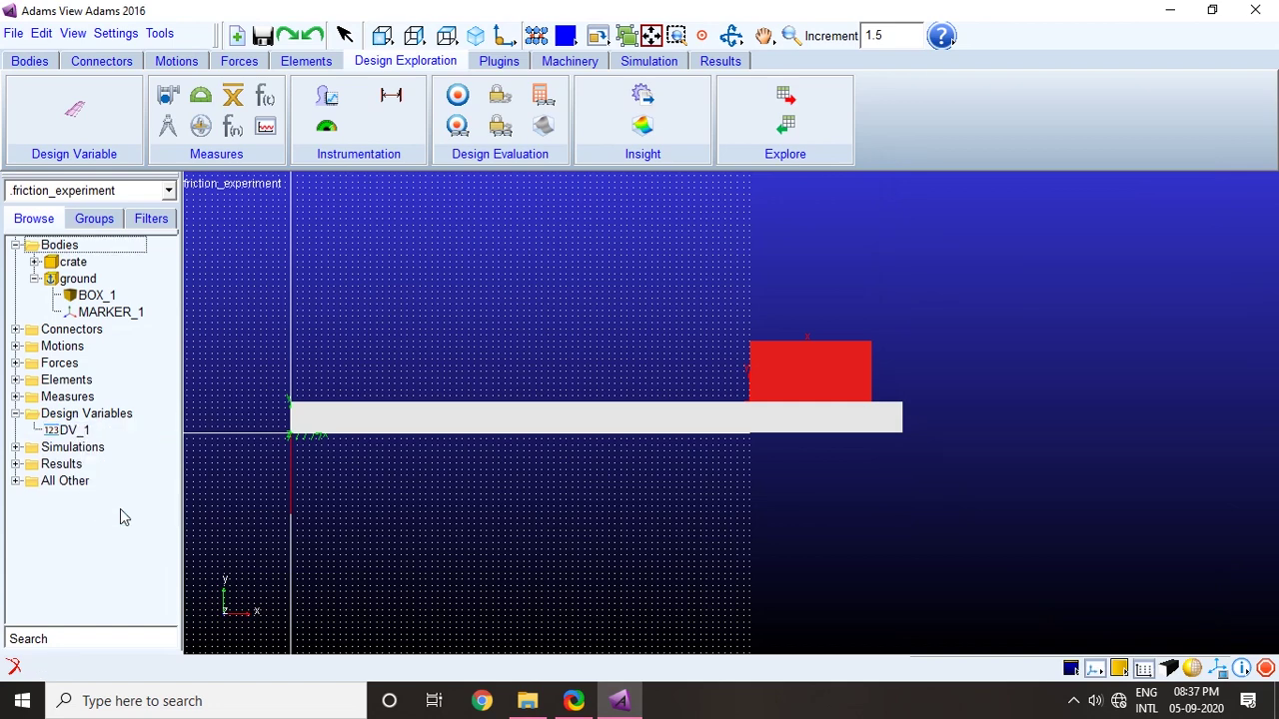
double_click(72, 431)
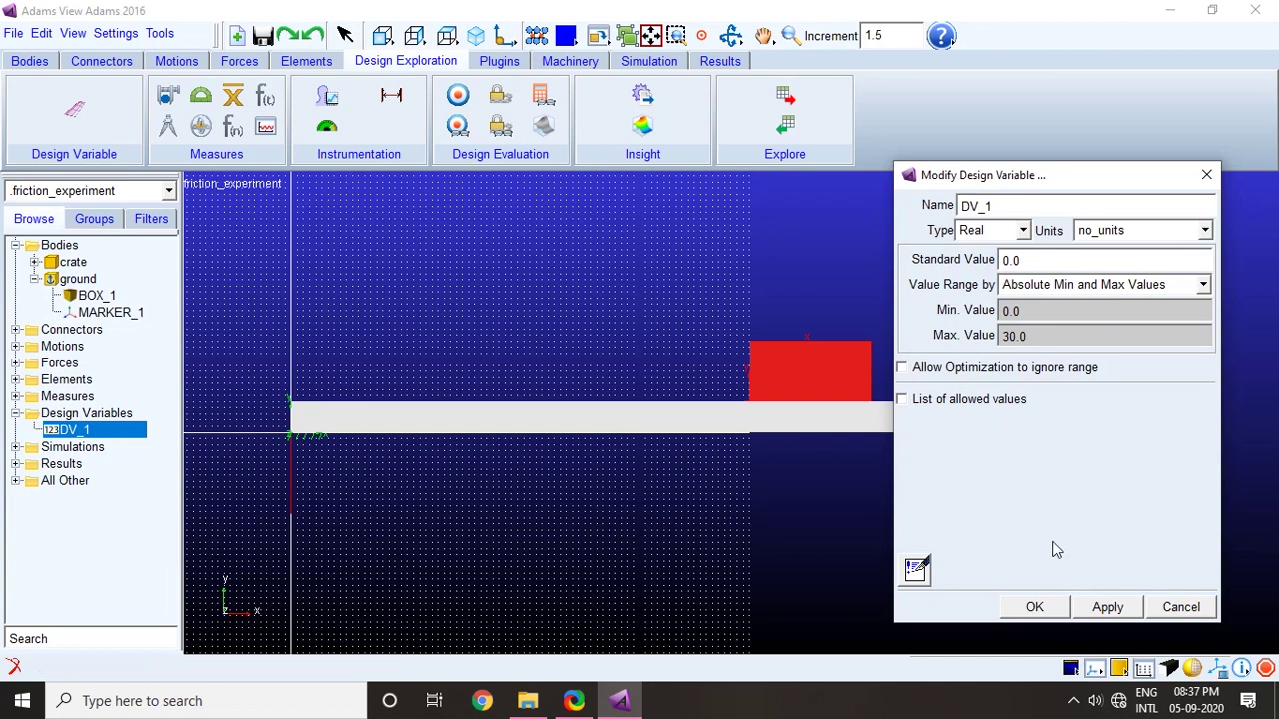
left_click(1035, 608)
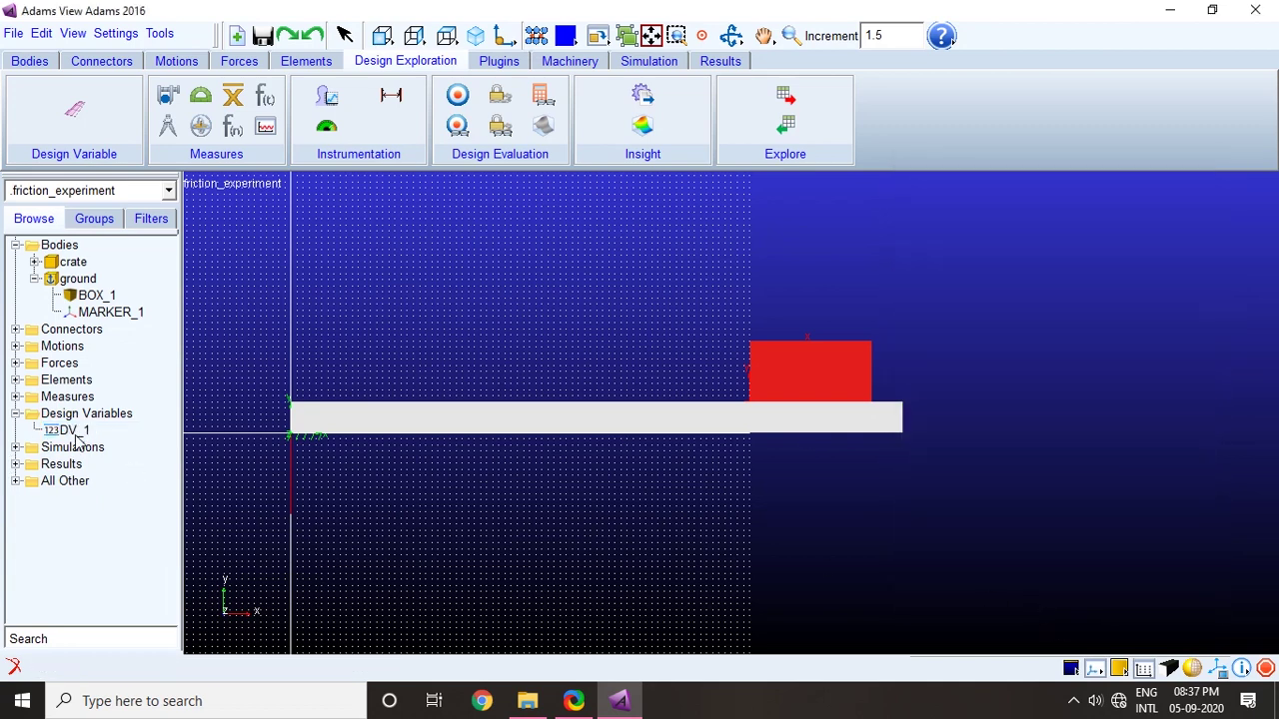
Step: Expand crate in the tree and inspect MARKER_1's orientation values (0, 0, 0) without changing them
left_click(34, 261)
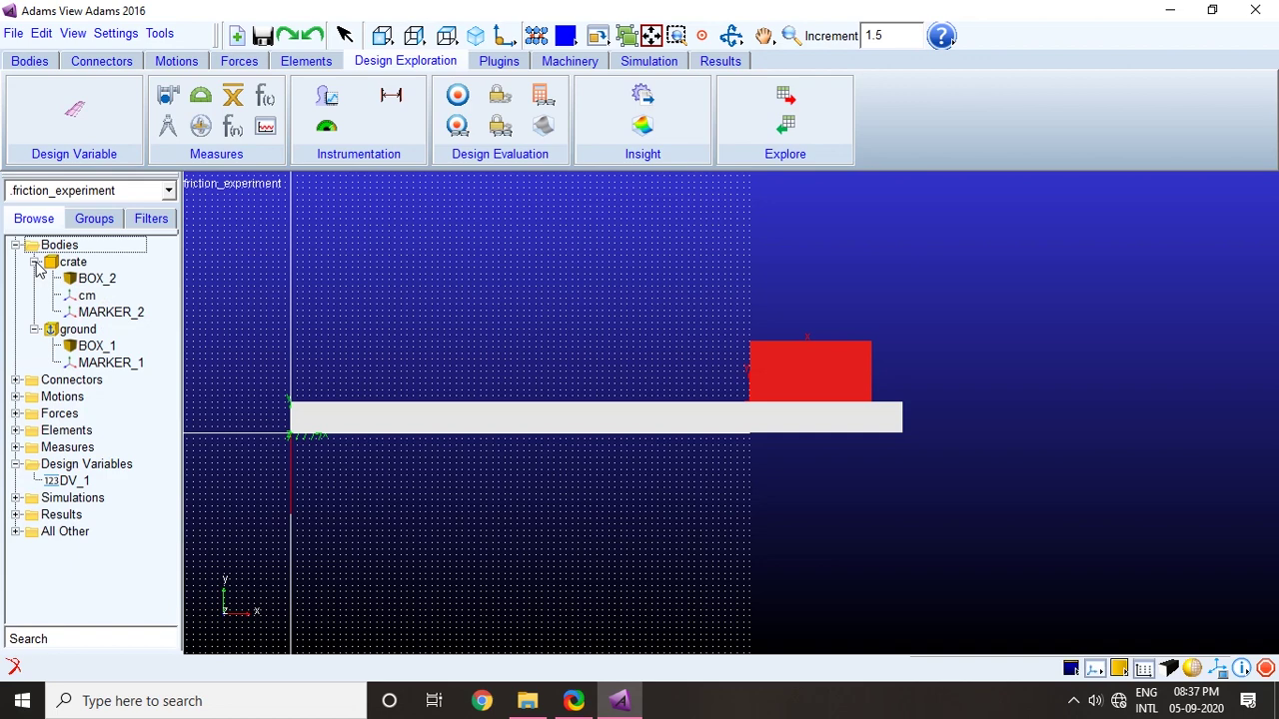
left_click(104, 365)
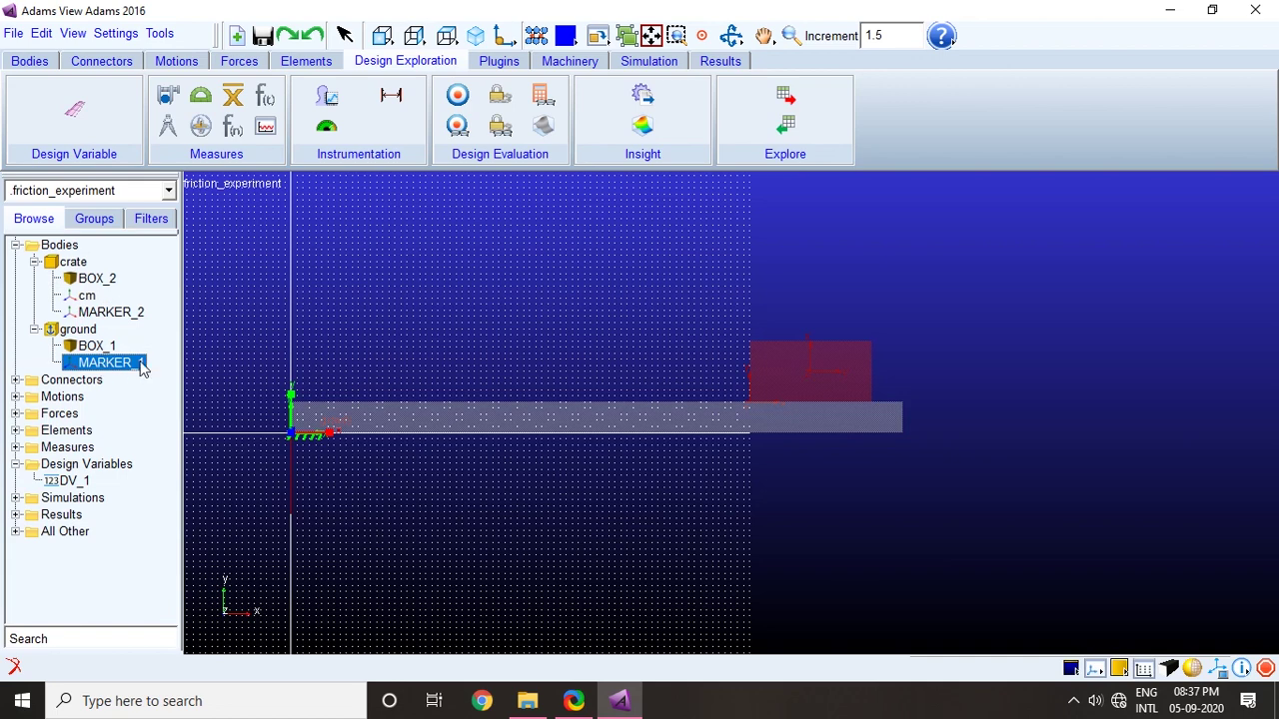
double_click(112, 365)
left_click_drag(280, 125, 886, 225)
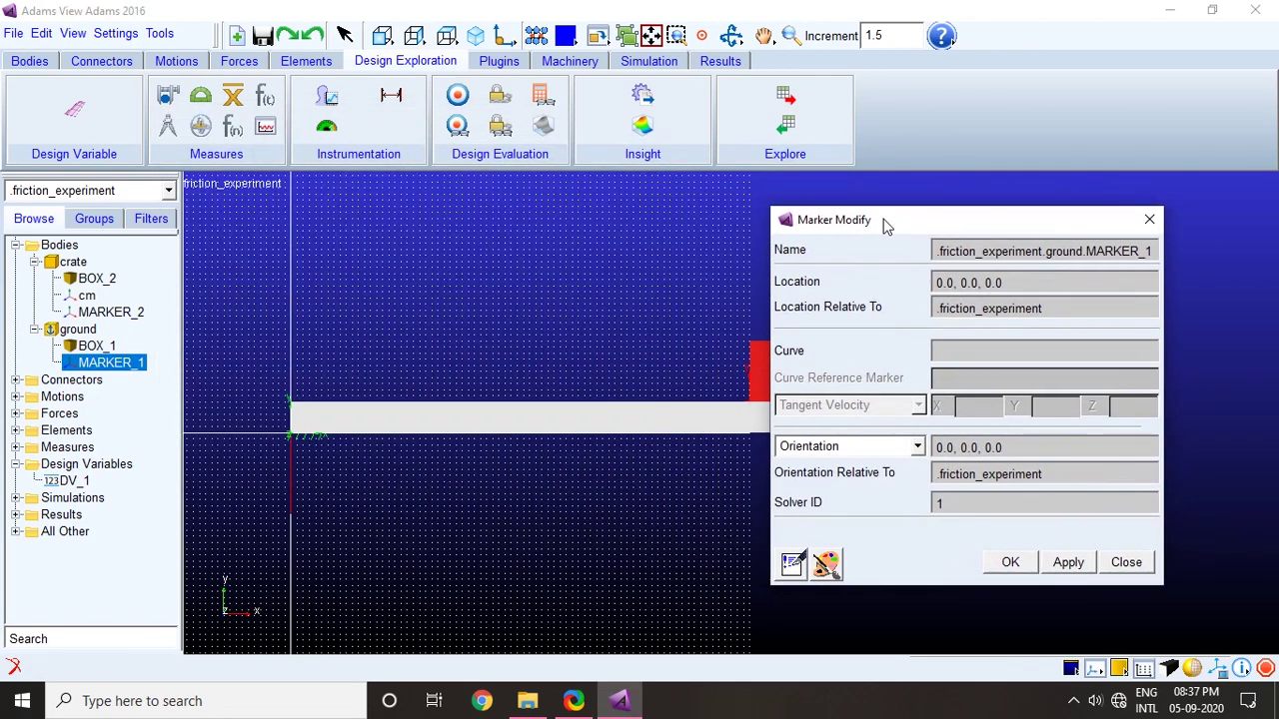
double_click(941, 448)
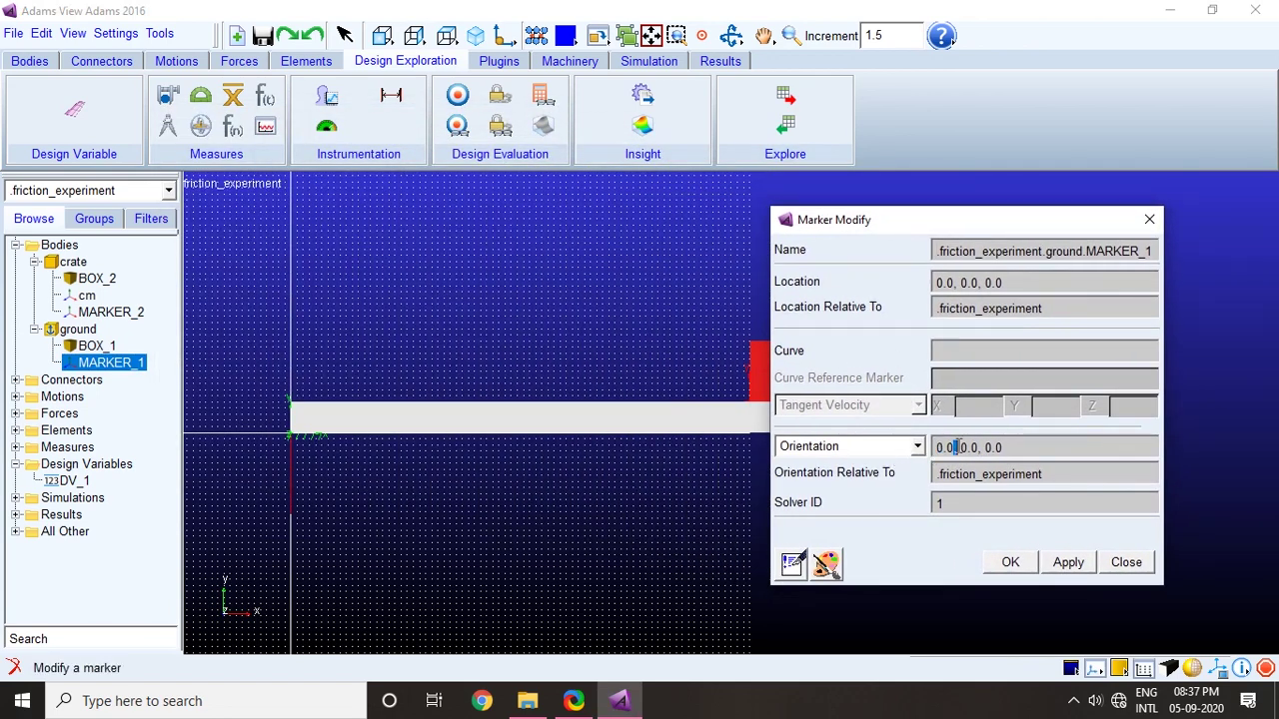
left_click(1007, 450)
left_click_drag(996, 448, 1032, 448)
left_click(1032, 447)
left_click_drag(951, 447, 938, 447)
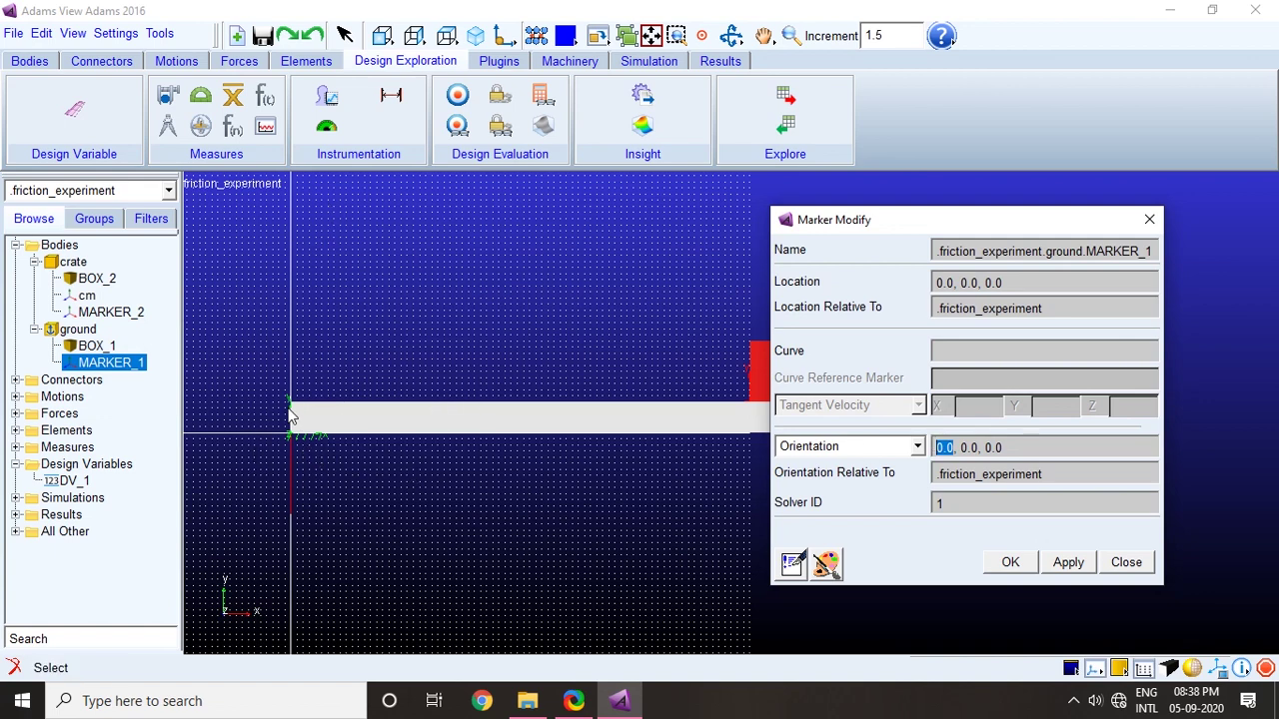
left_click(1126, 562)
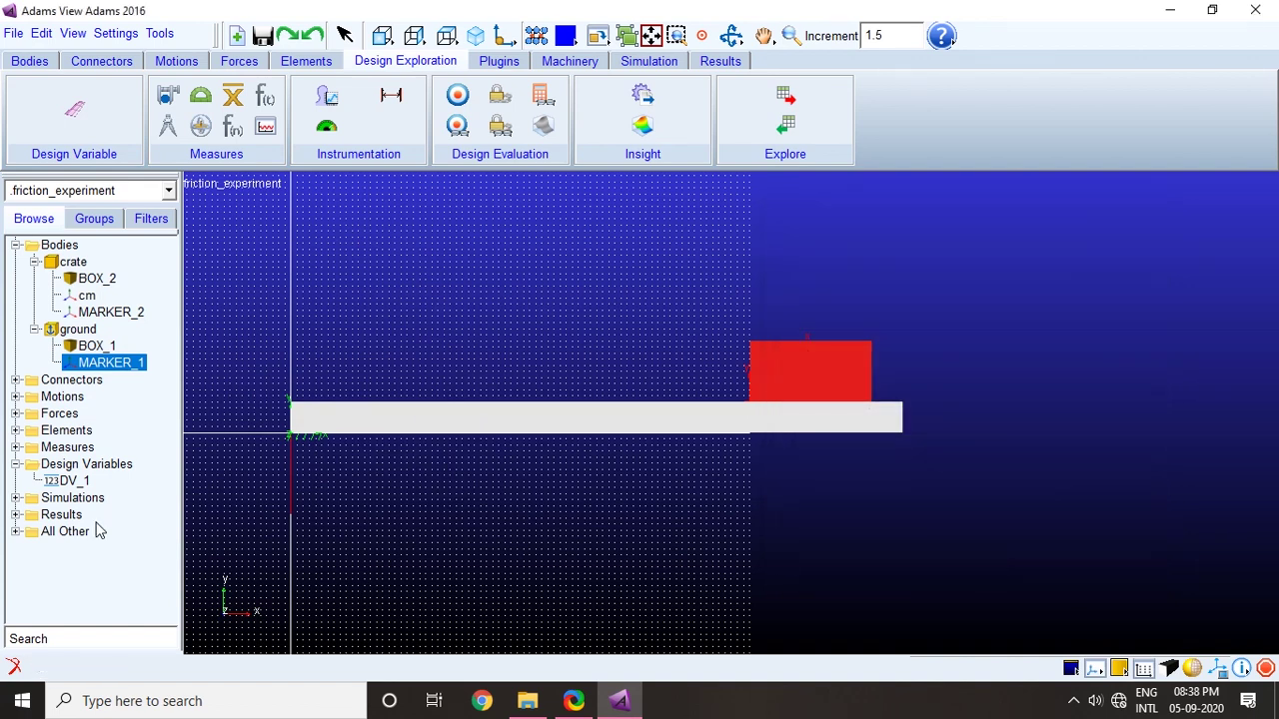
Step: Try renaming DV_1, dismiss the already-exists error, and close its settings
double_click(71, 480)
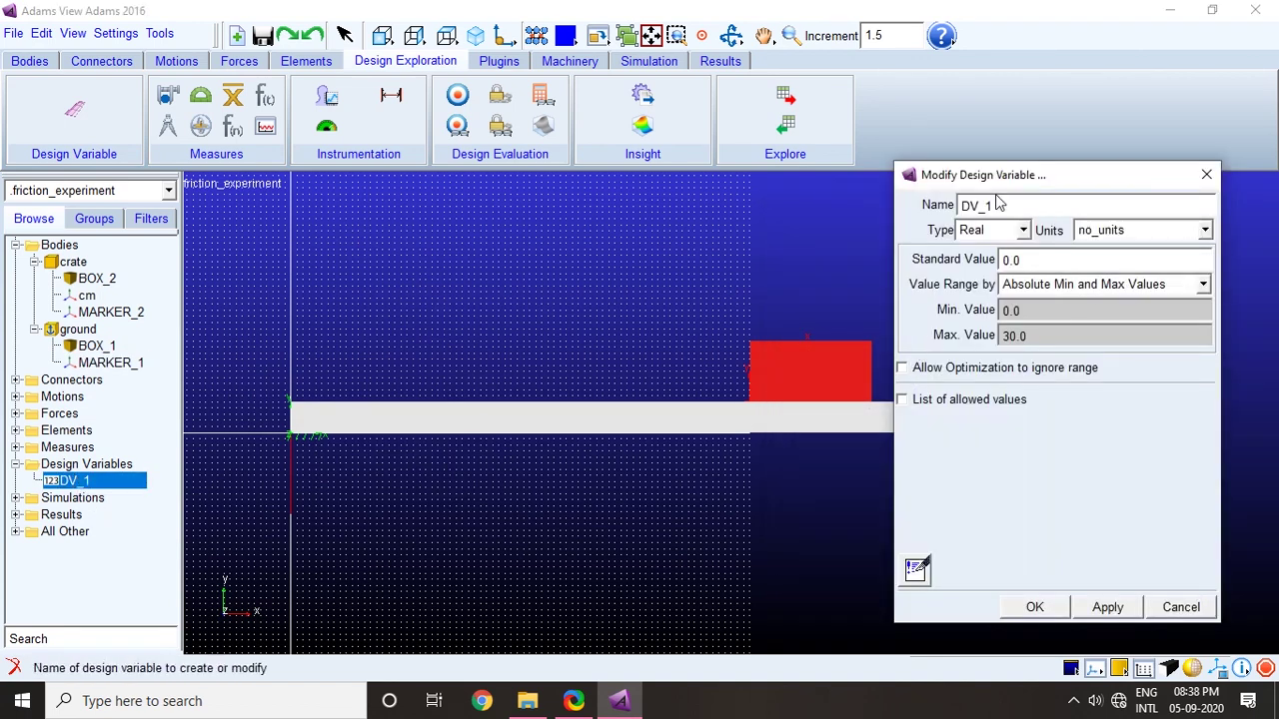
right_click(1002, 203)
mouse_move(1061, 312)
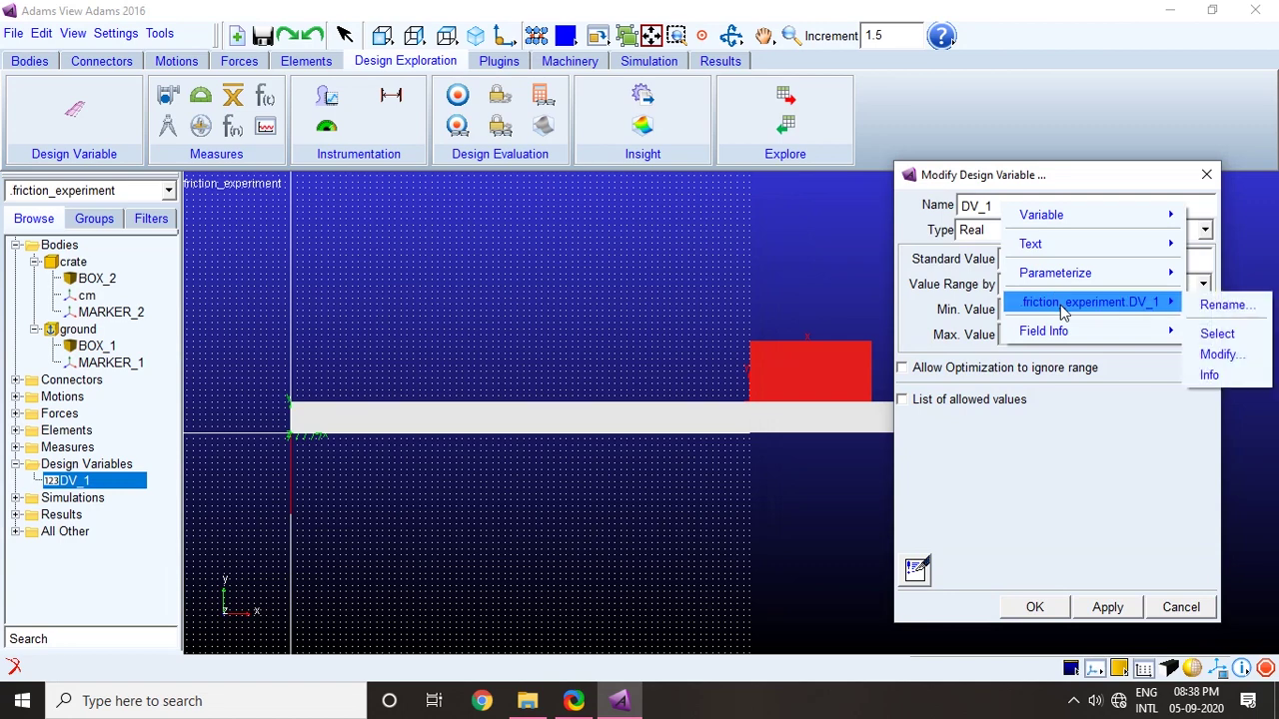
left_click(1222, 305)
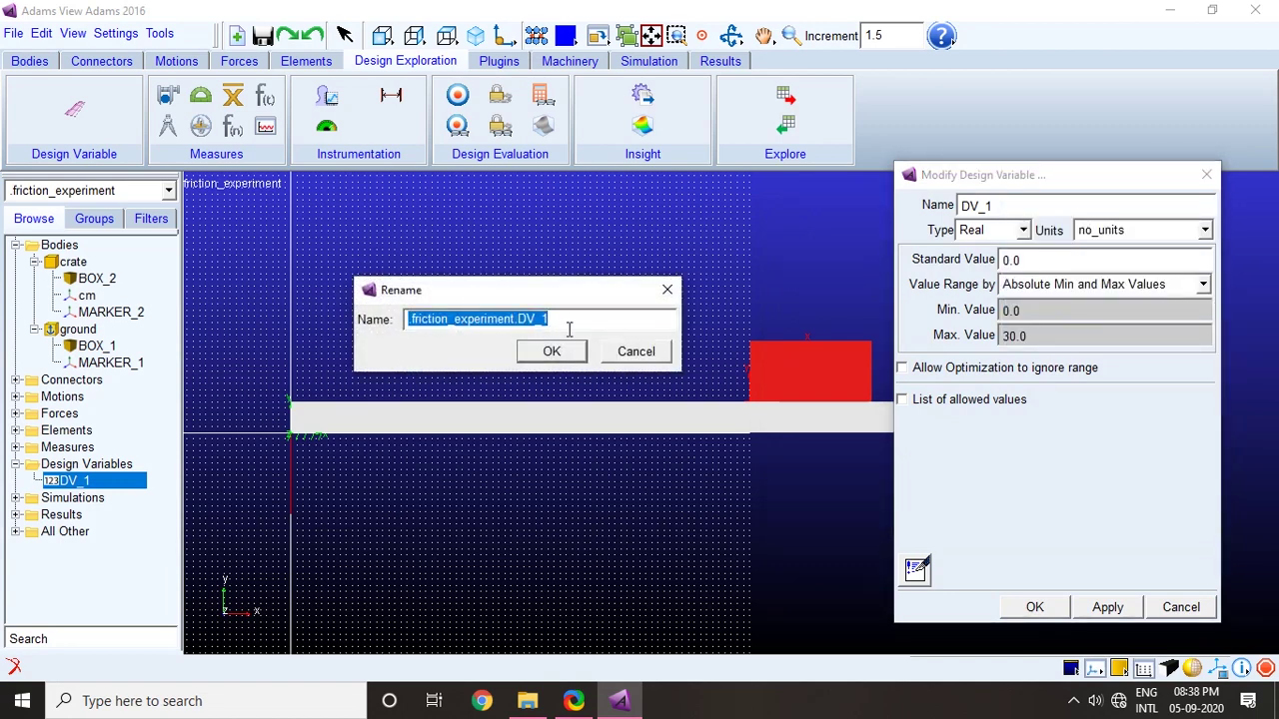
left_click(550, 359)
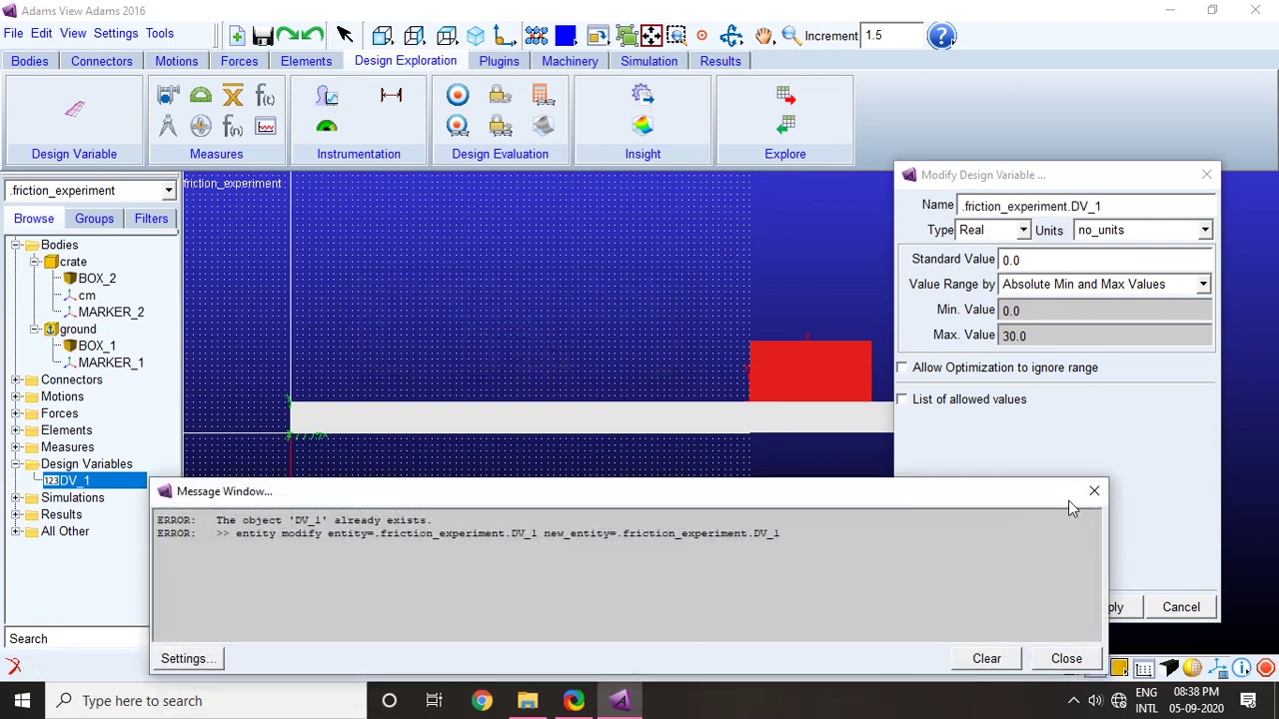
left_click(1093, 491)
left_click(1034, 606)
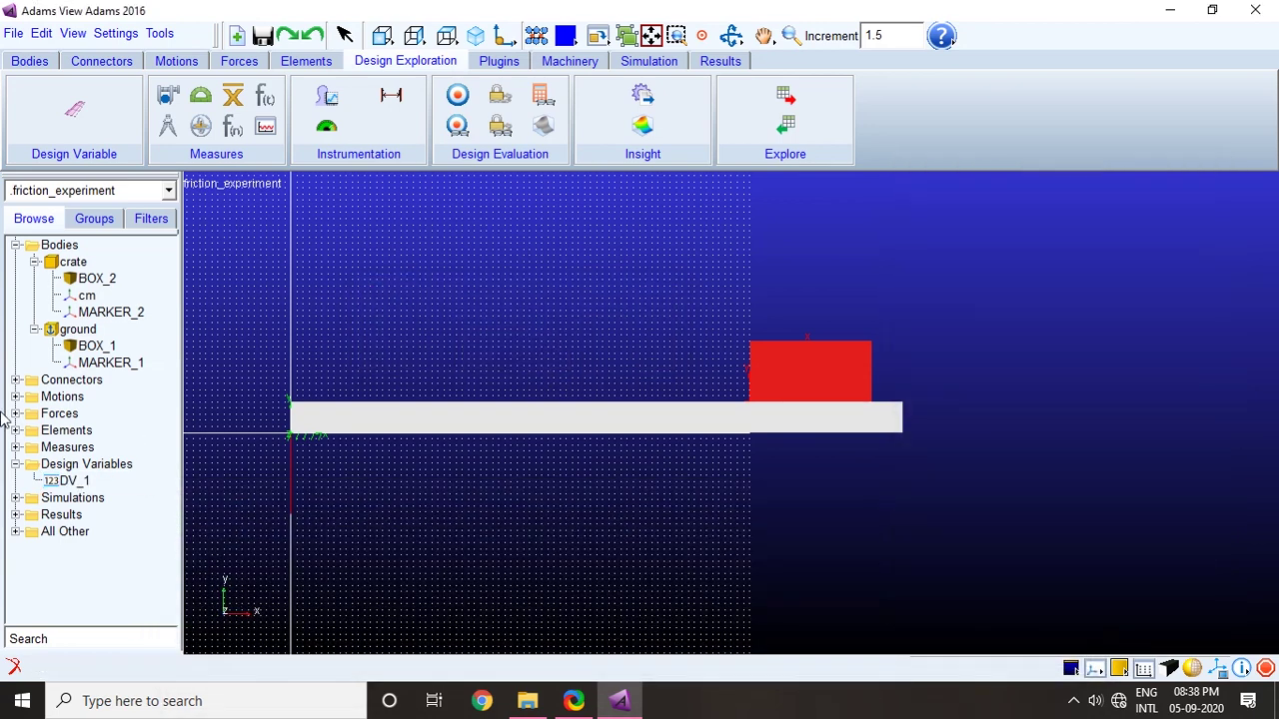
Step: Reopen MARKER_1's properties with its first orientation angle selected for editing
left_click(102, 366)
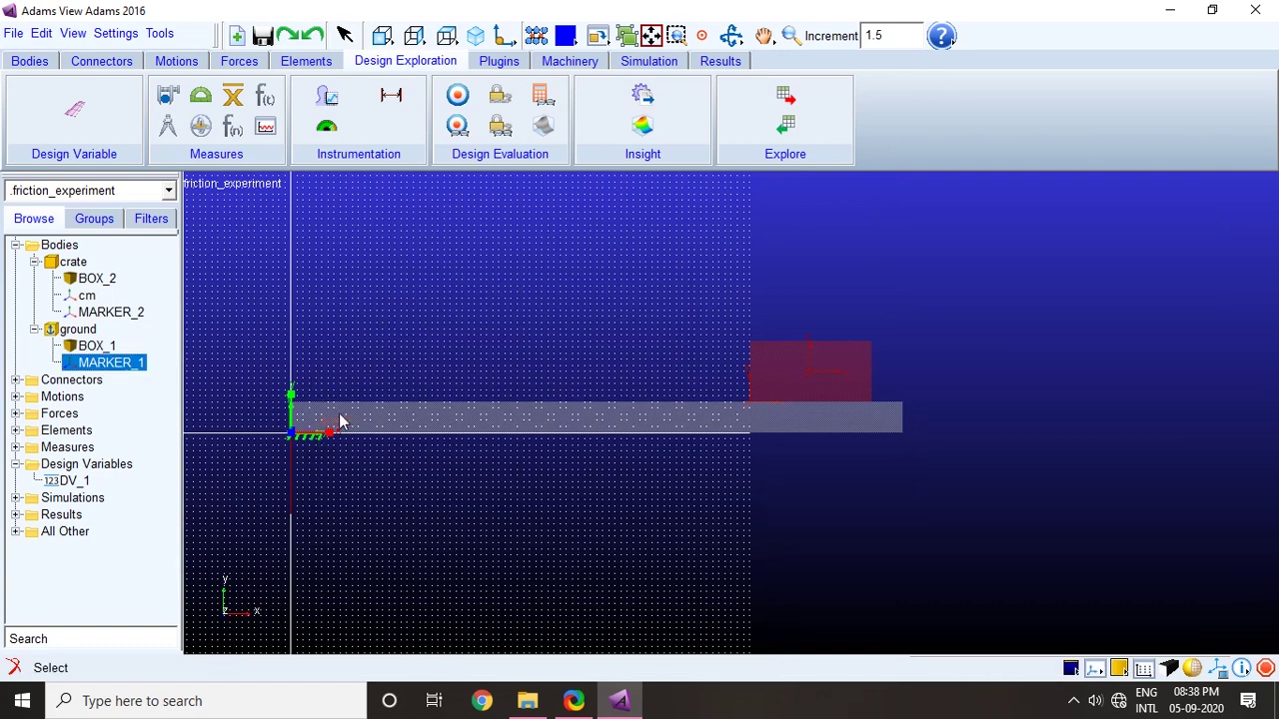
double_click(114, 368)
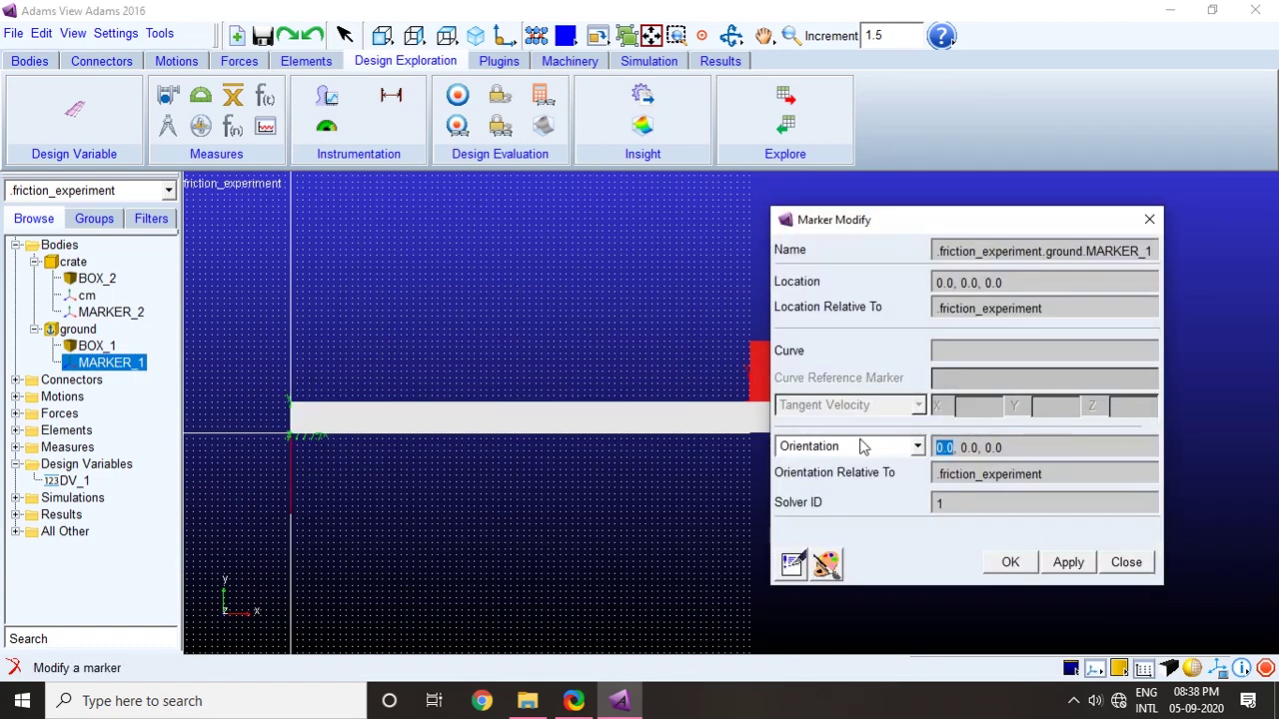
double_click(944, 448)
left_click(946, 449)
Step: Replace MARKER_1's first orientation angle with (.friction_experiment.DV_1) and accept the change
key("BackSpace")
key("BackSpace")
key("BackSpace")
type(".friction_experiment.DV_1")
type(")")
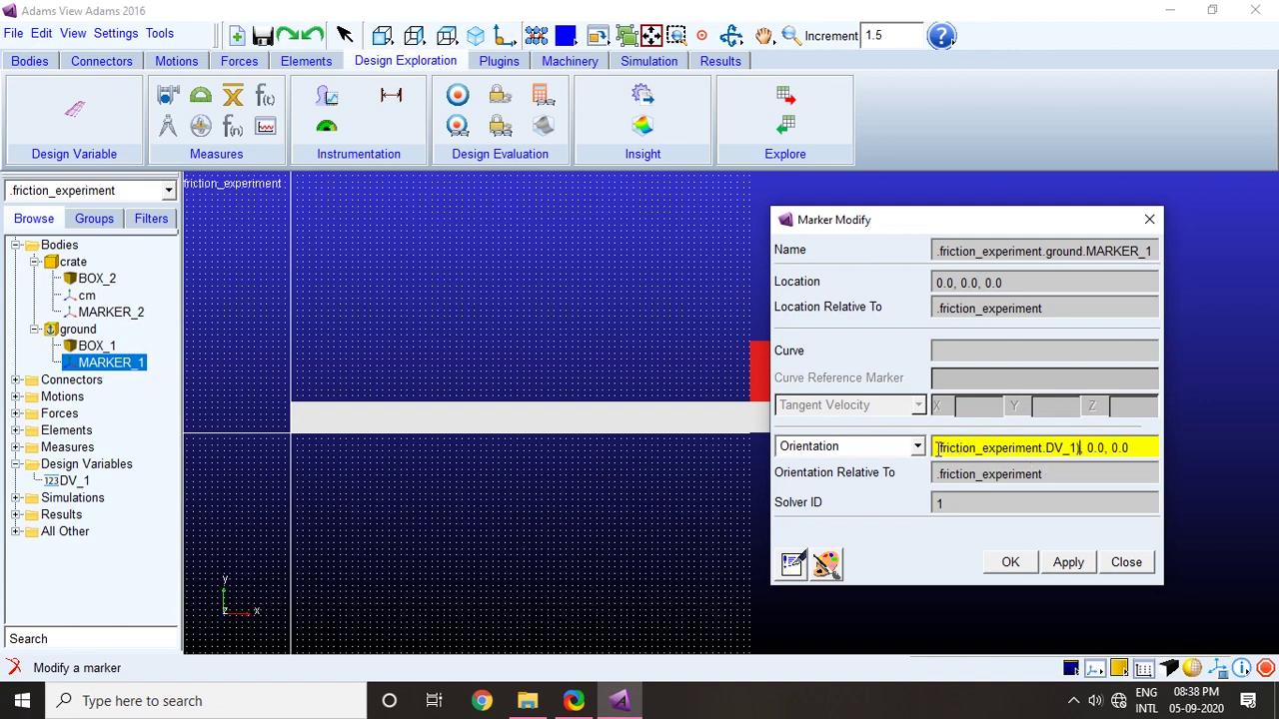
type("(")
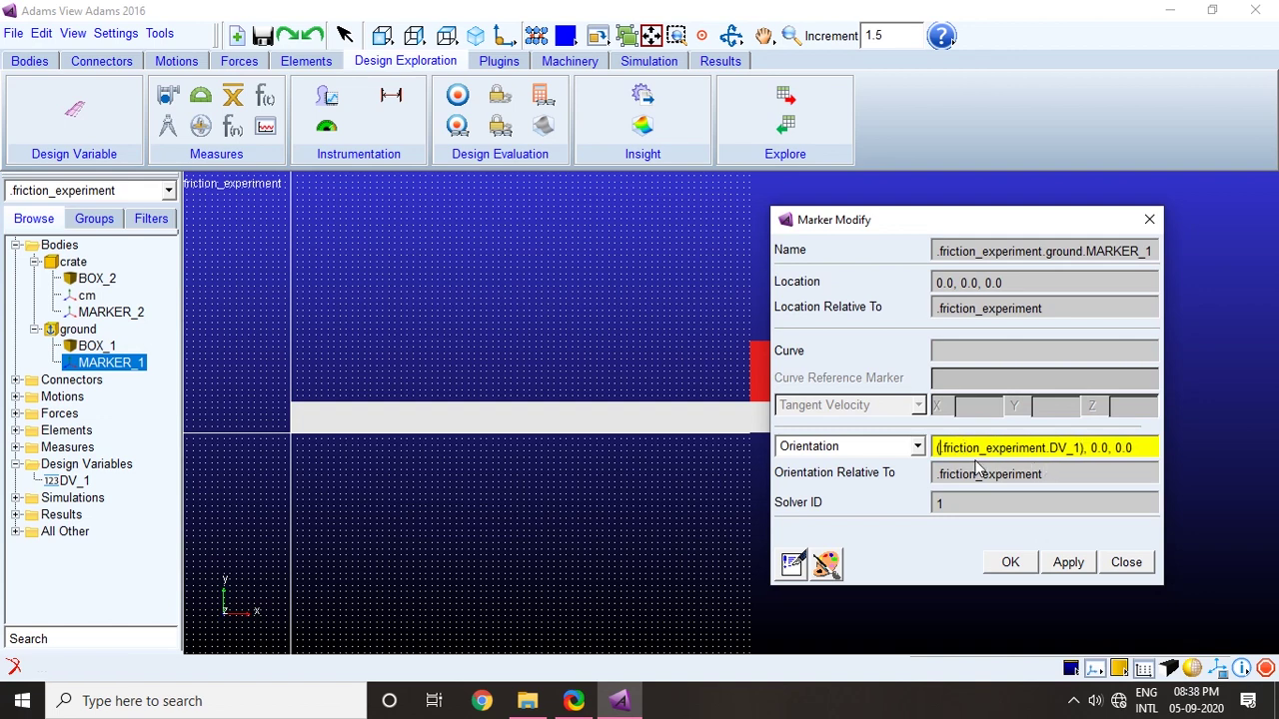
key("Return")
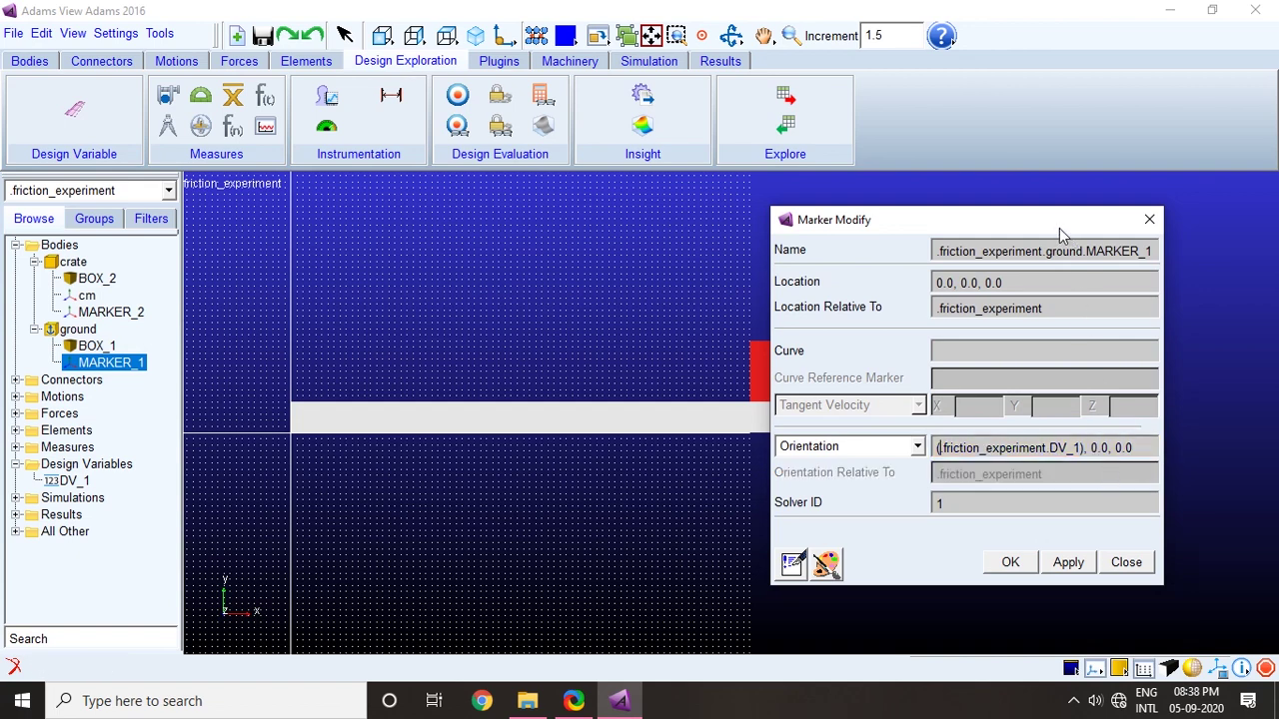
left_click_drag(1062, 233, 992, 192)
left_click(944, 523)
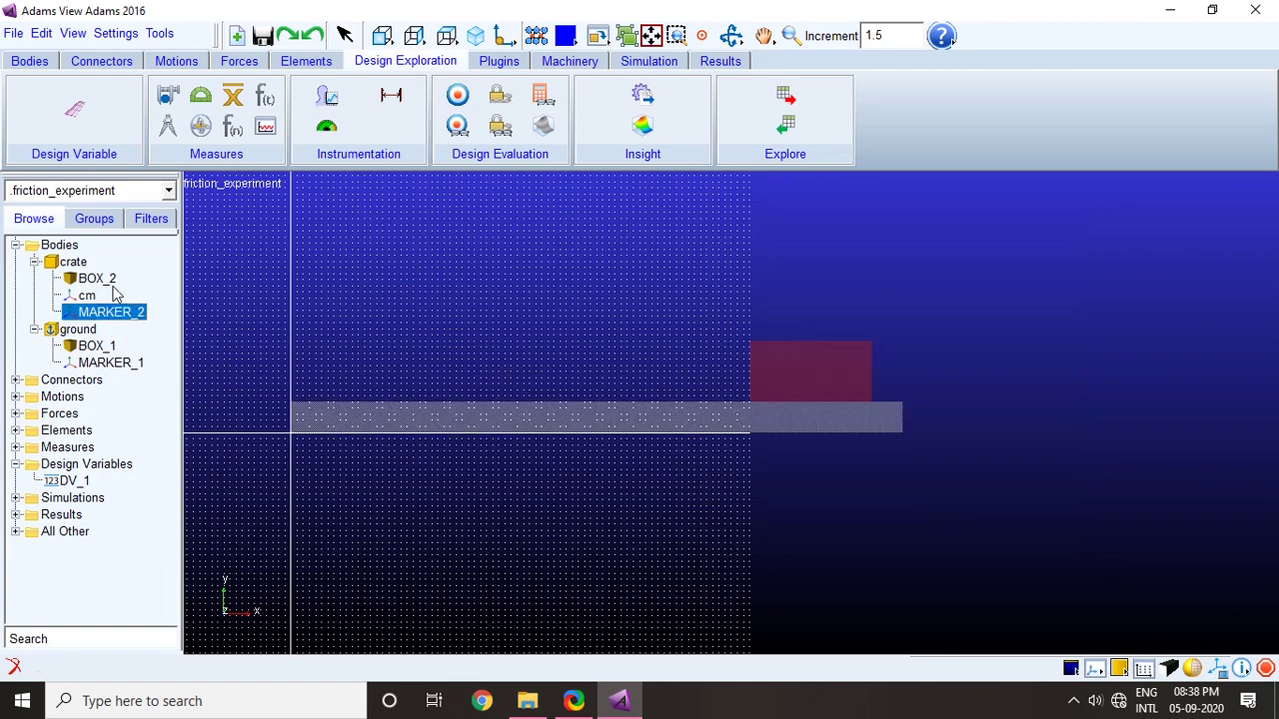
Step: Select the crate's BOX_2 and MARKER_2, then orbit the model into an angled 3-D view
left_click(97, 282)
left_click(105, 312)
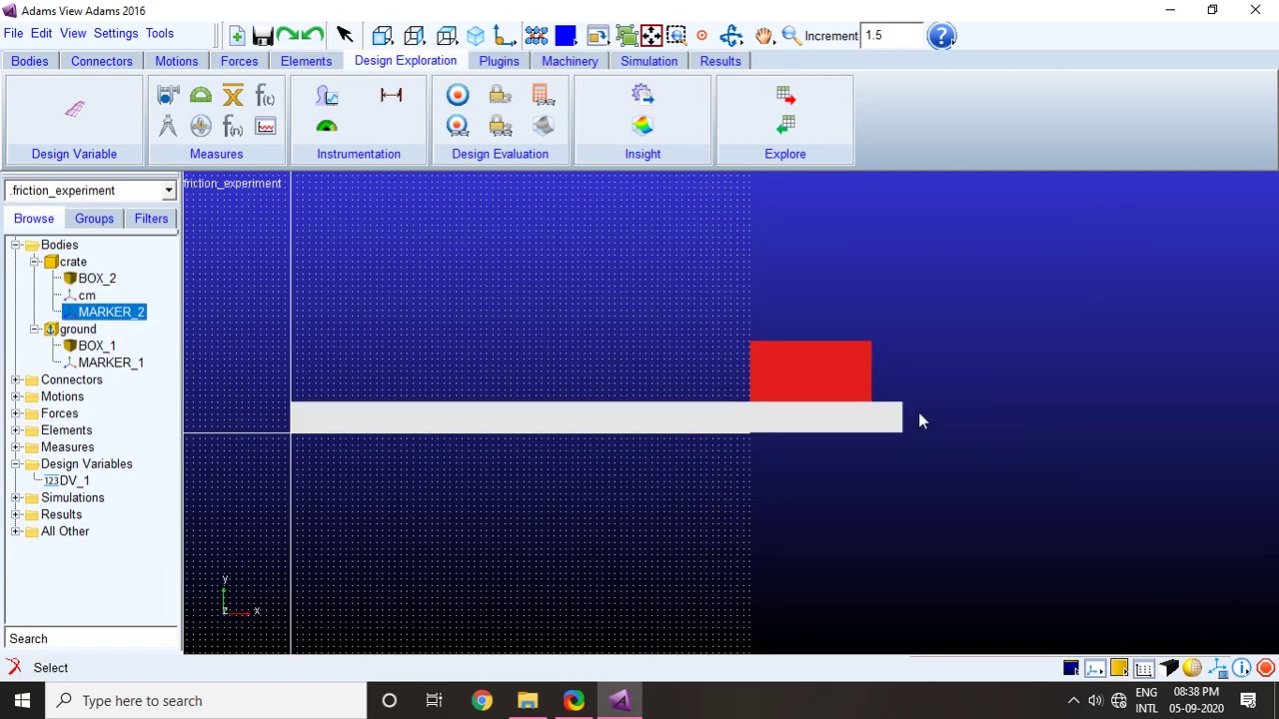
left_click(730, 35)
left_click_drag(515, 314, 613, 366)
Step: Inspect MARKER_2's properties, close them, and select the crate body
double_click(88, 313)
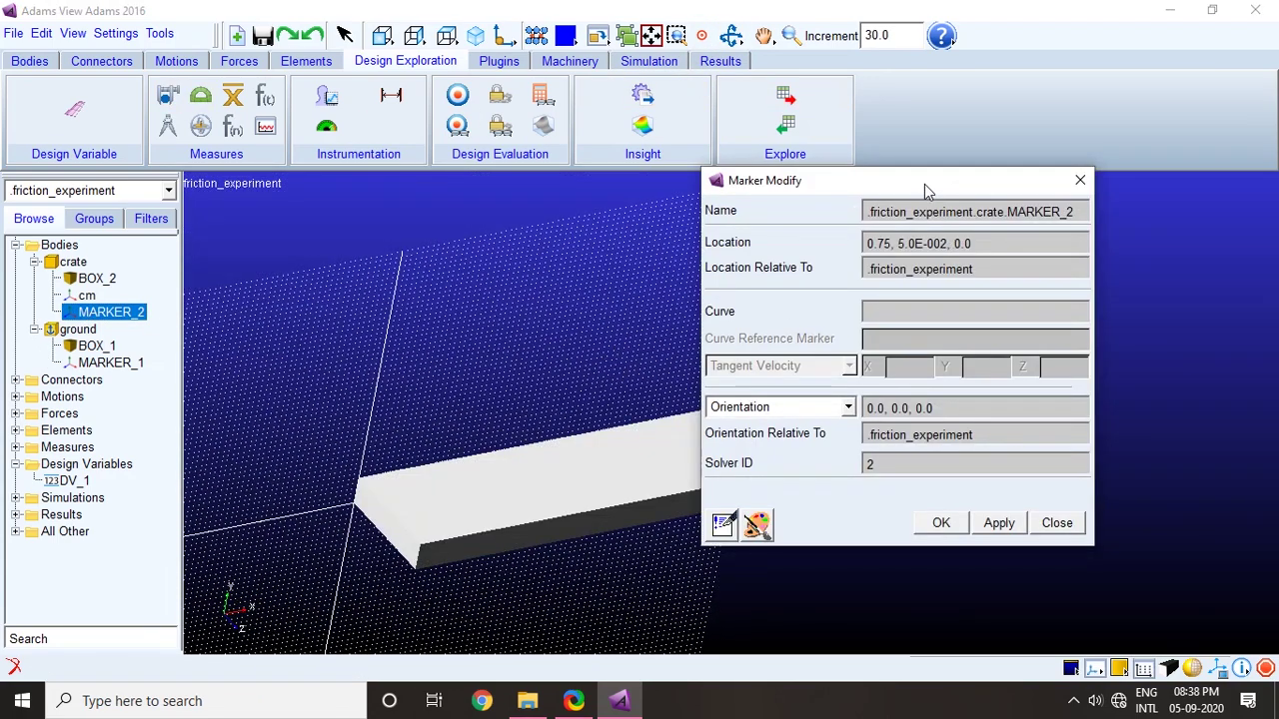
left_click_drag(922, 189, 844, 183)
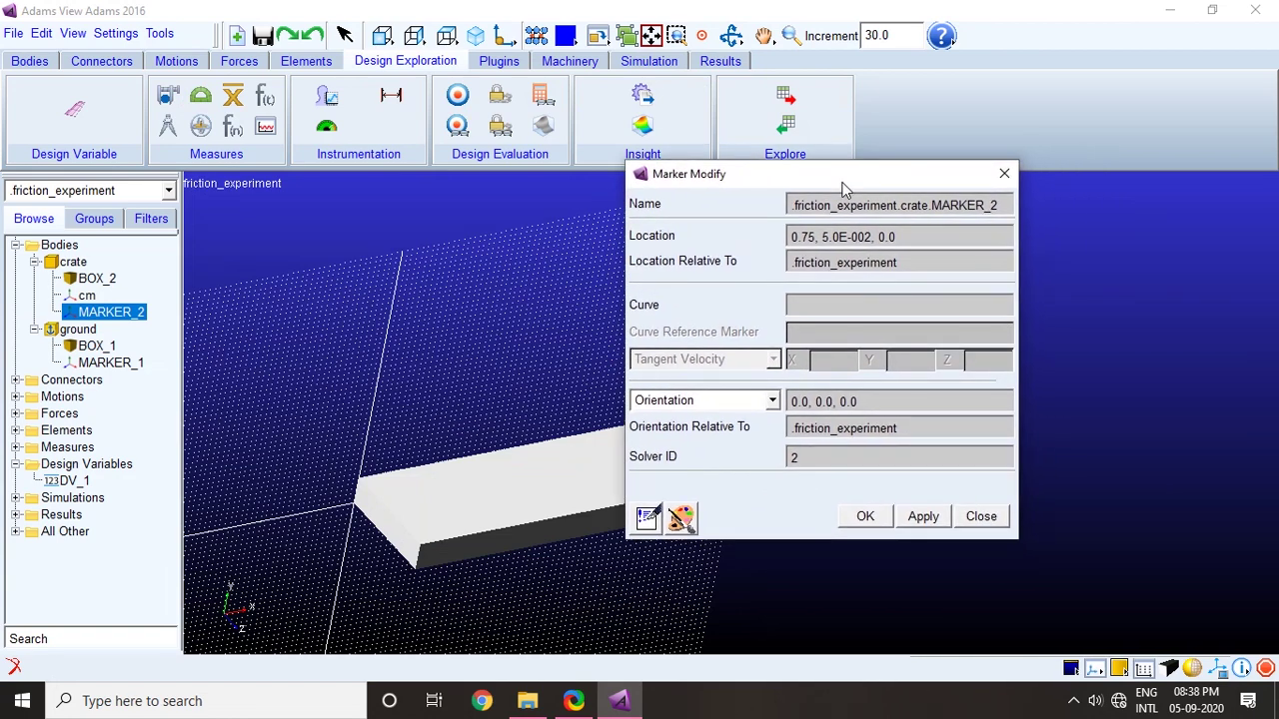
left_click(1004, 174)
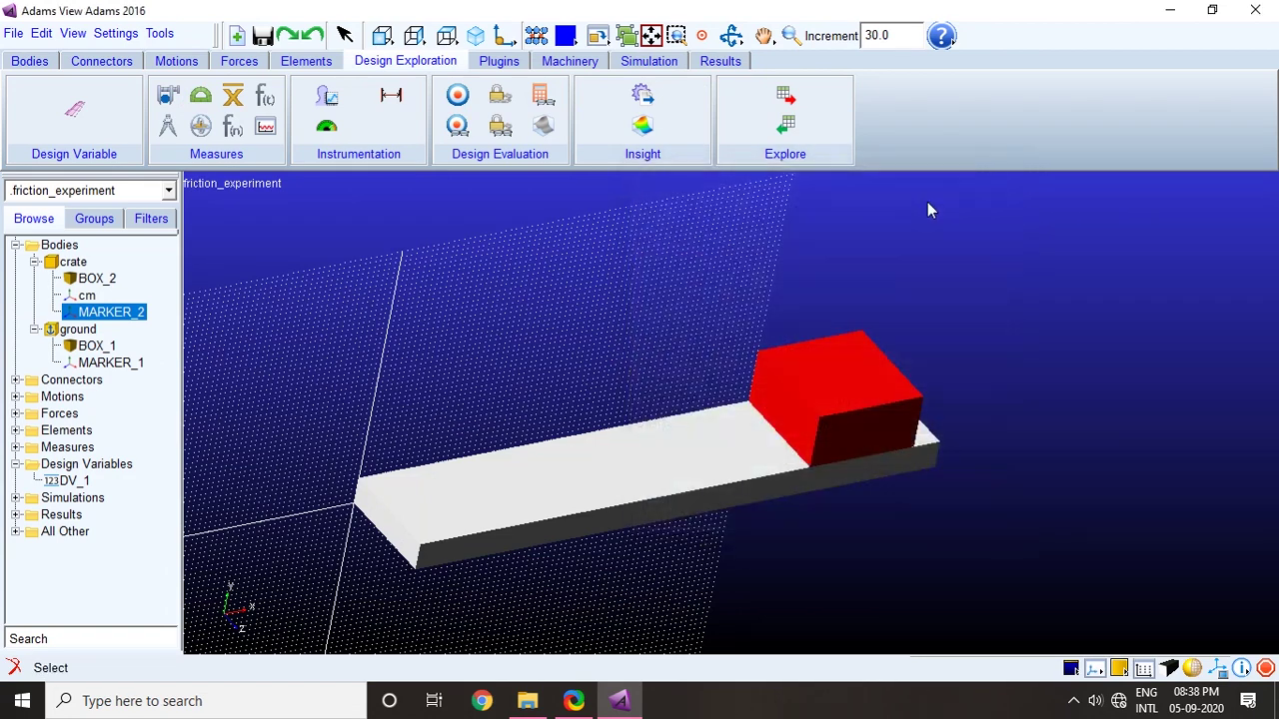
left_click(71, 263)
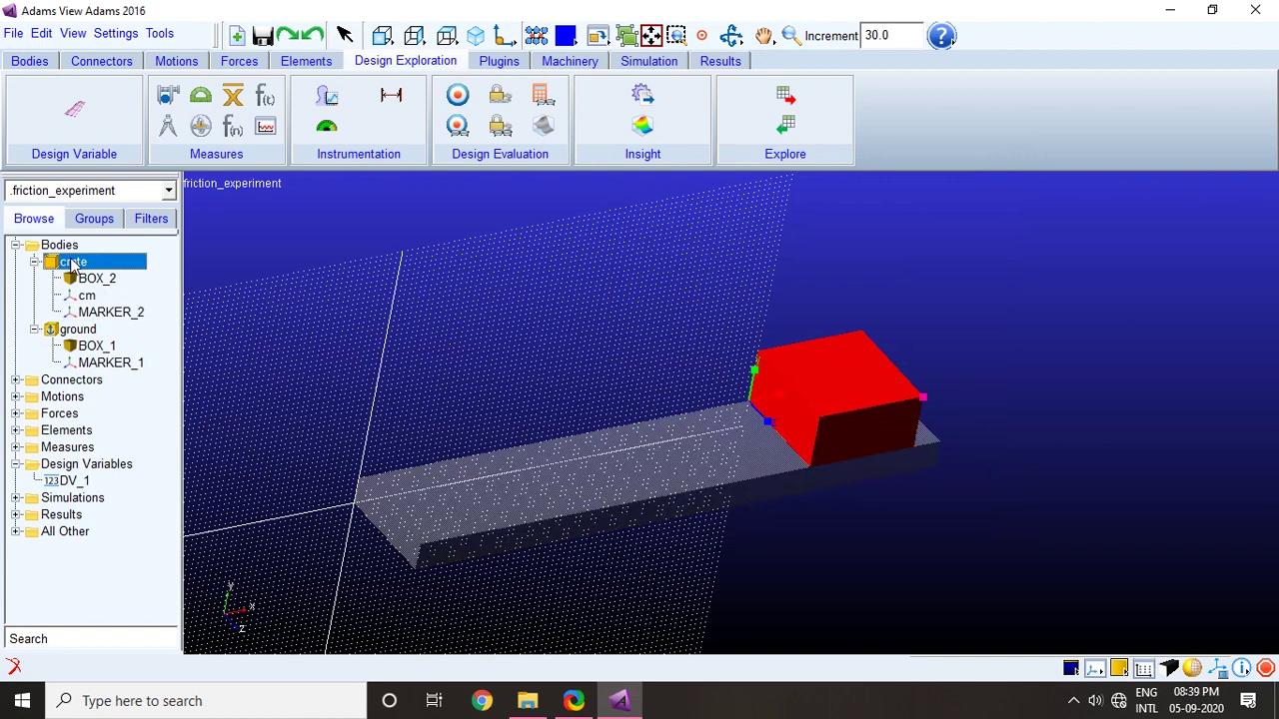
Step: In the crate's Name and Position settings, set the first orientation angle to (.friction_experiment.DV_1)
double_click(71, 263)
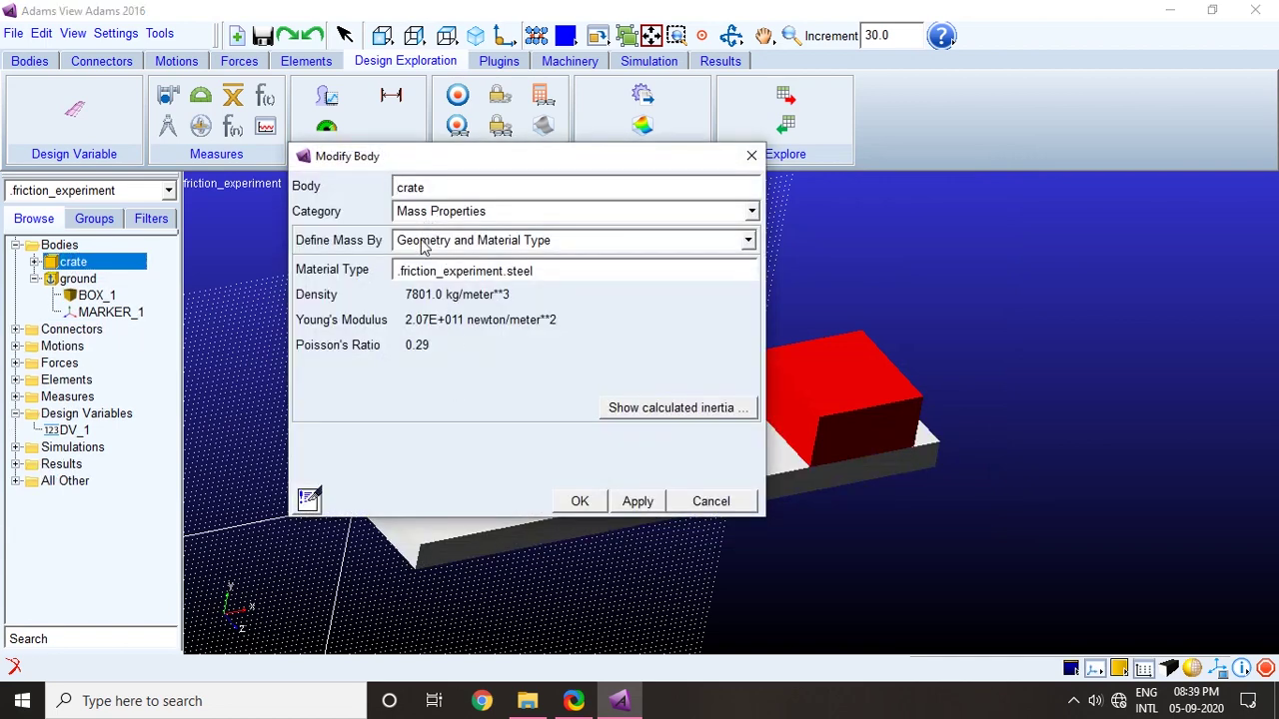
left_click(422, 211)
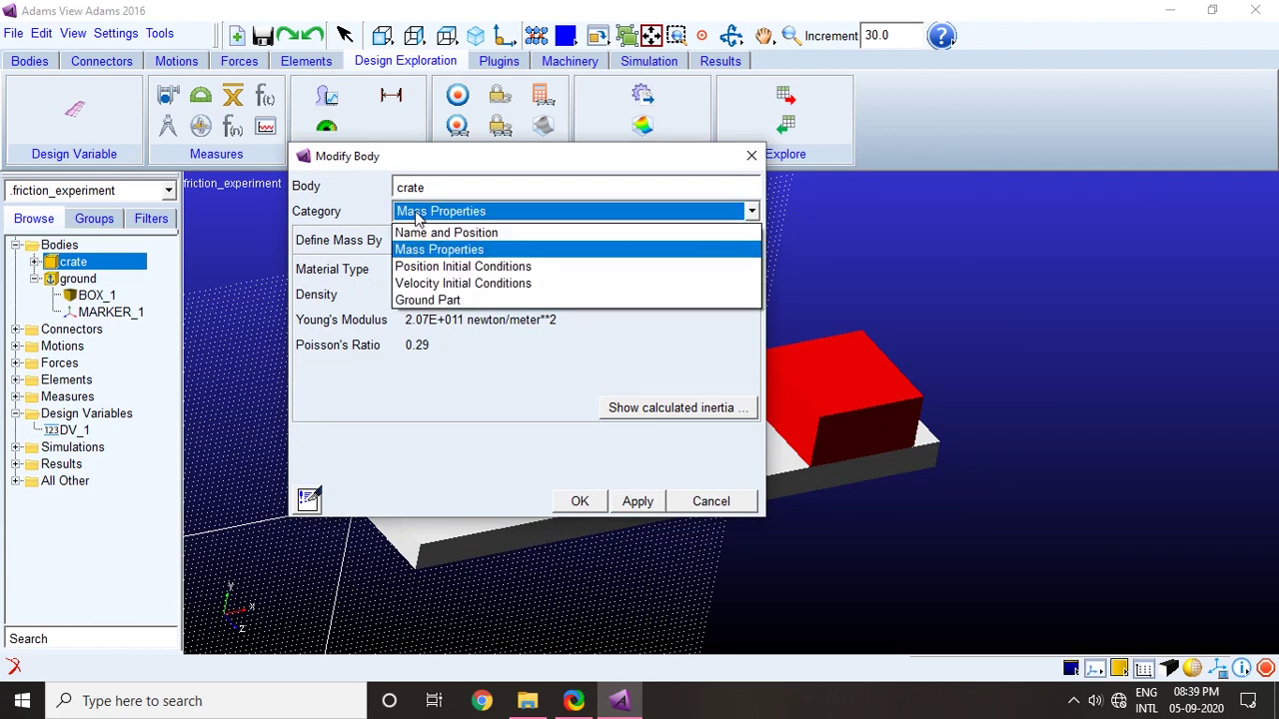
left_click(531, 236)
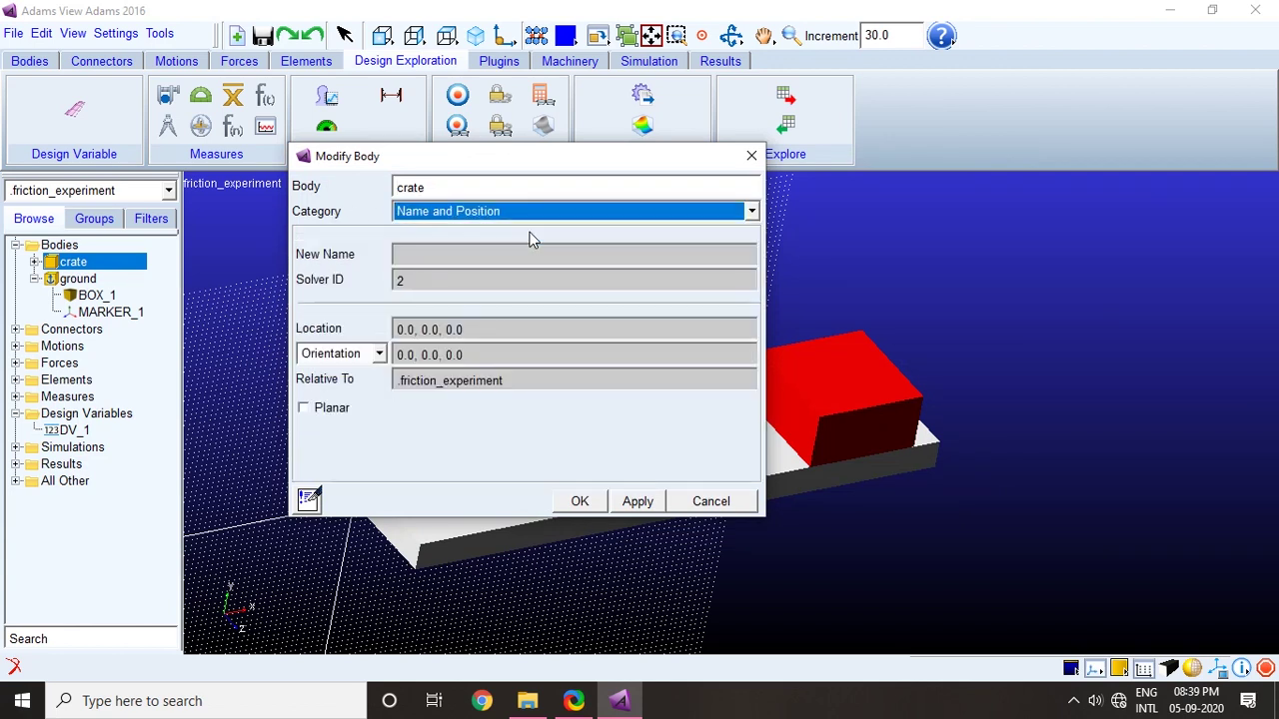
double_click(414, 355)
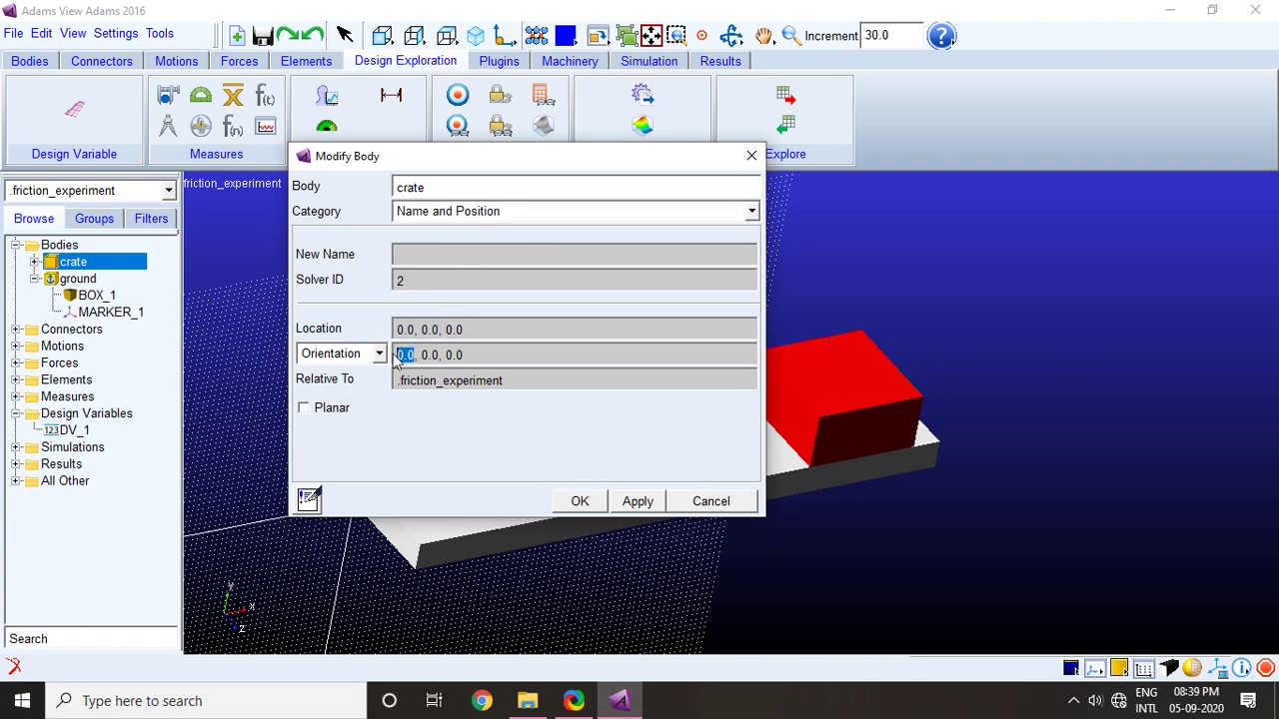
type(".friction_experiment.DV_1")
type(")")
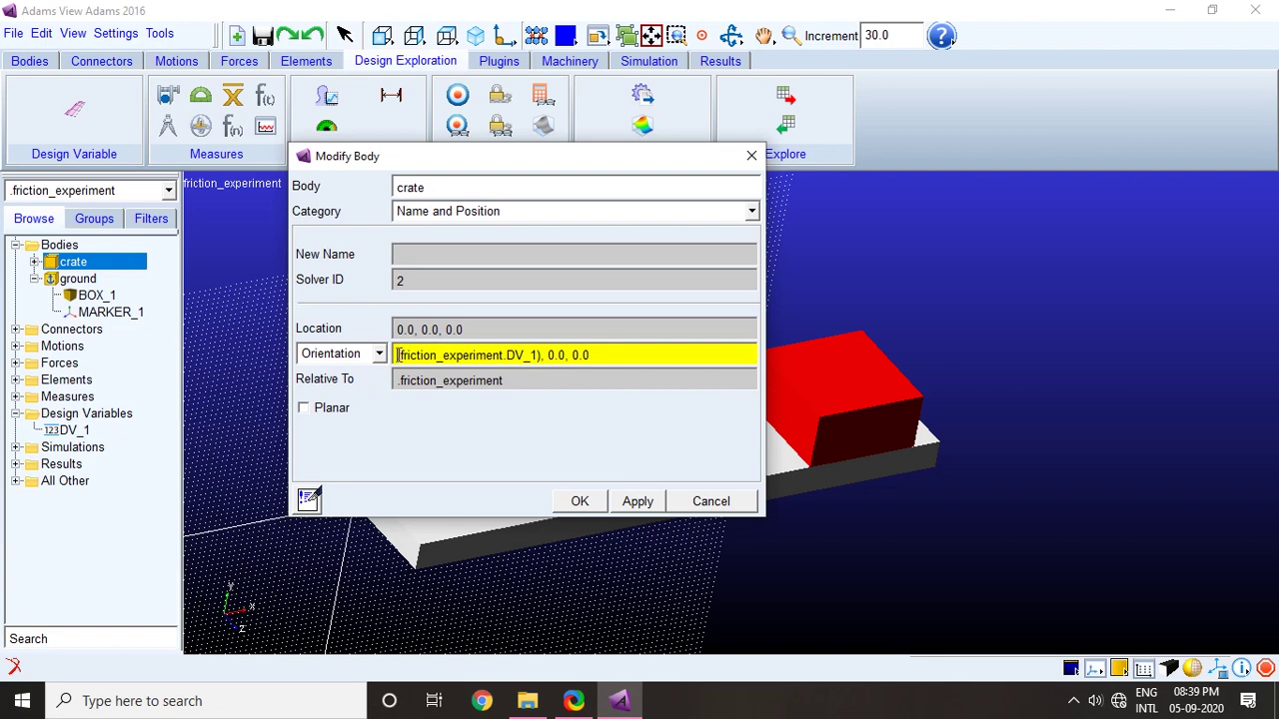
left_click(579, 503)
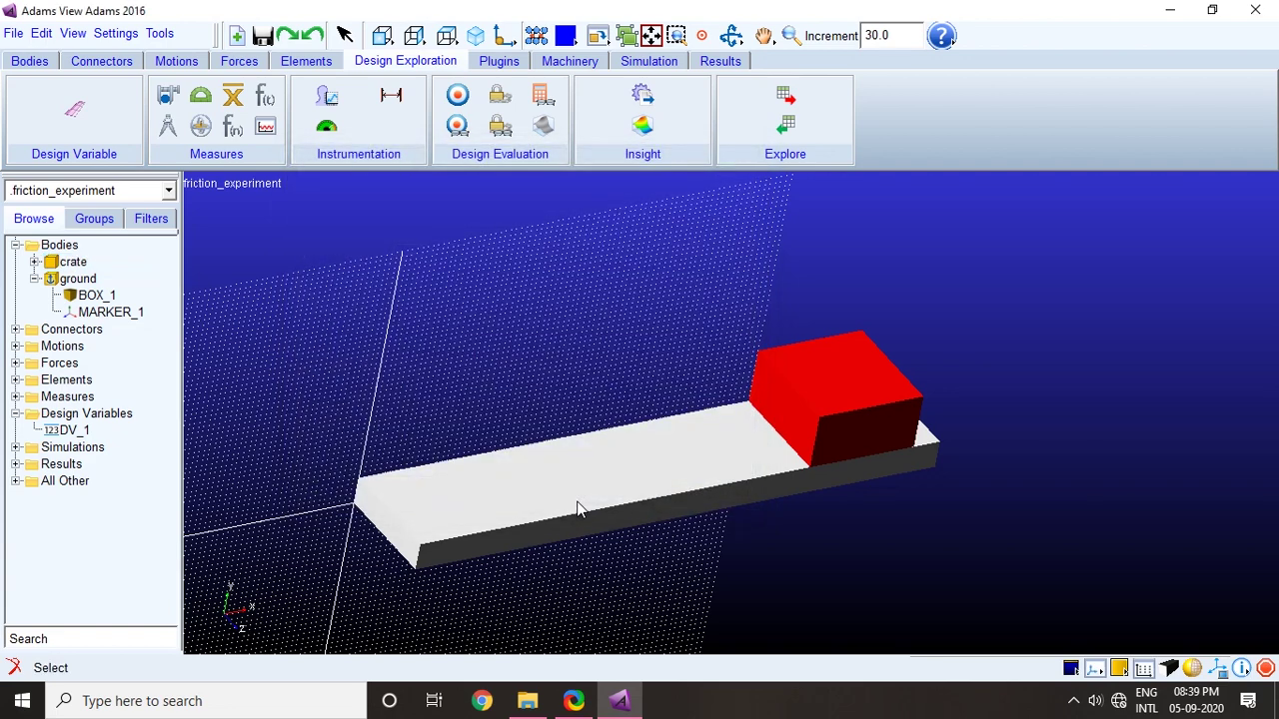
Step: Switch to front view and apply DV_1 standard value 20 to tilt the plank
left_click(34, 279)
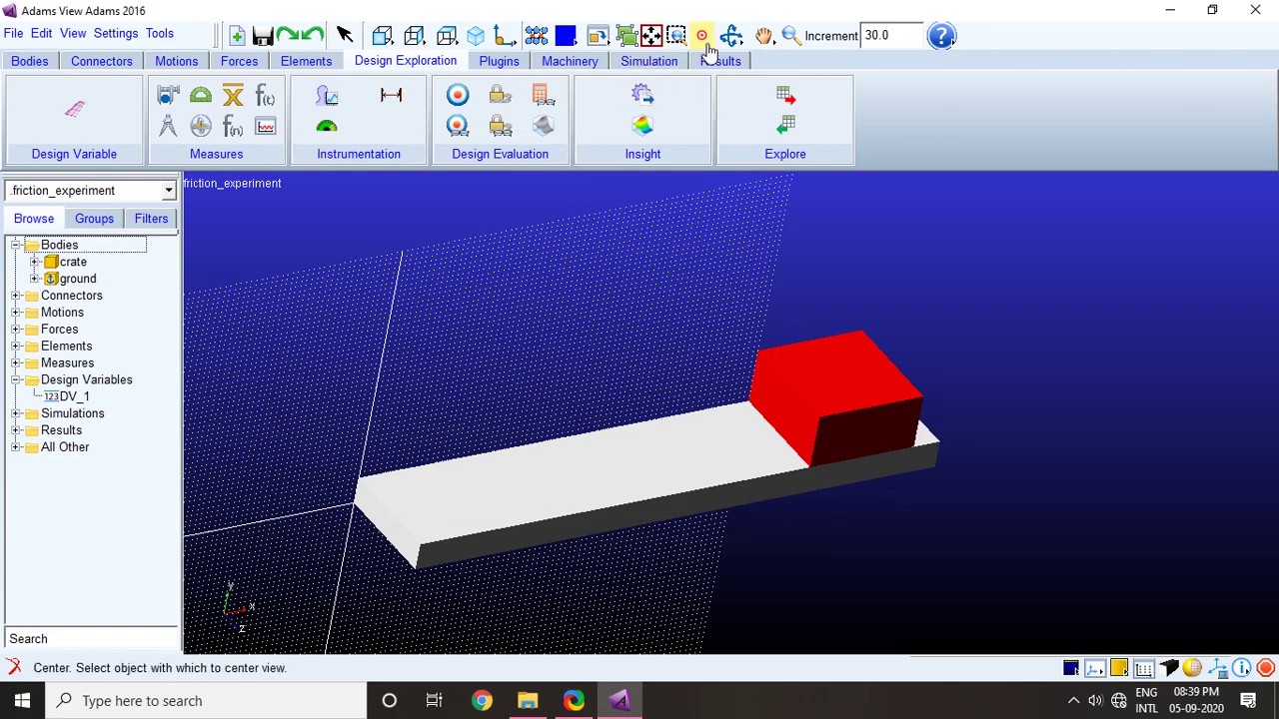
left_click(382, 35)
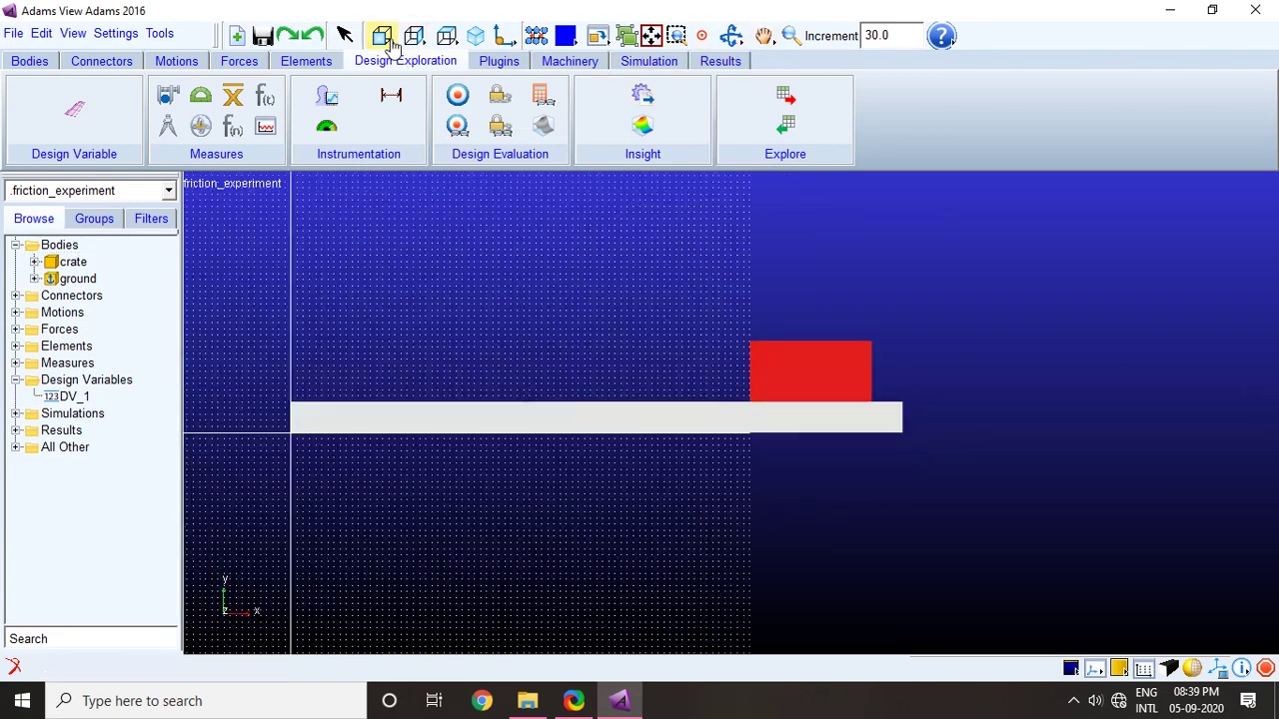
double_click(57, 397)
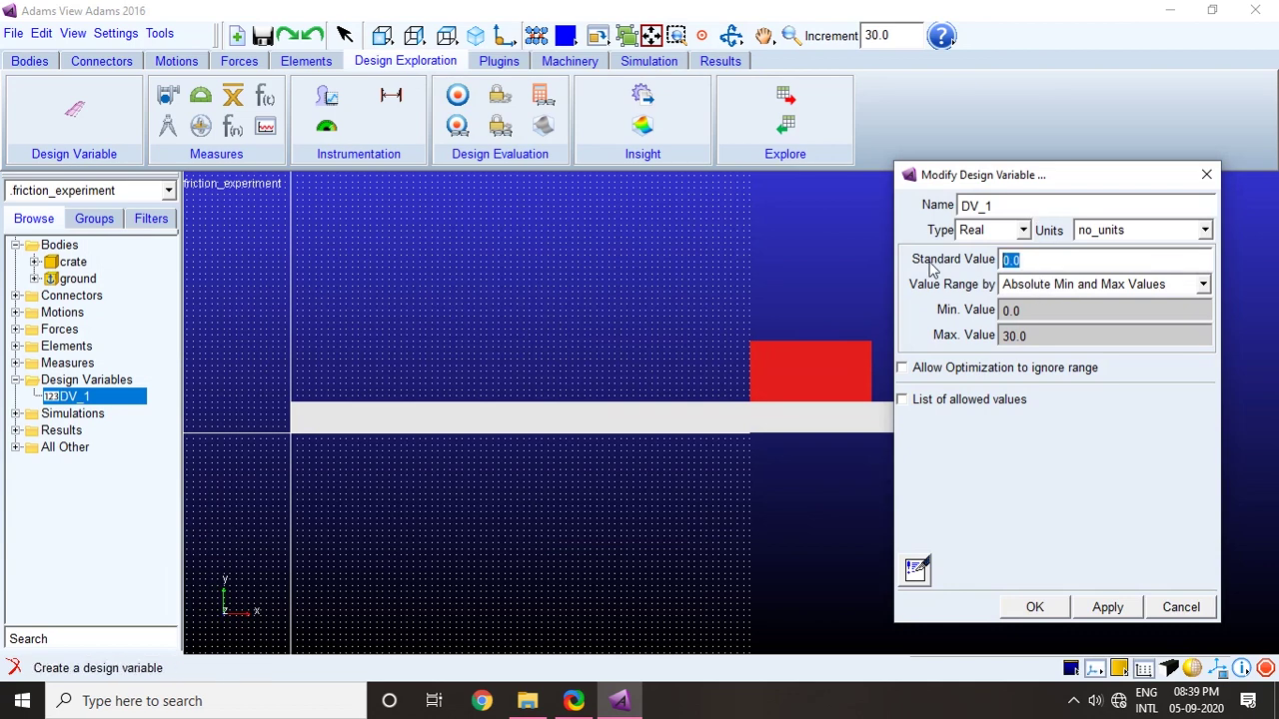
type("20")
left_click(1105, 606)
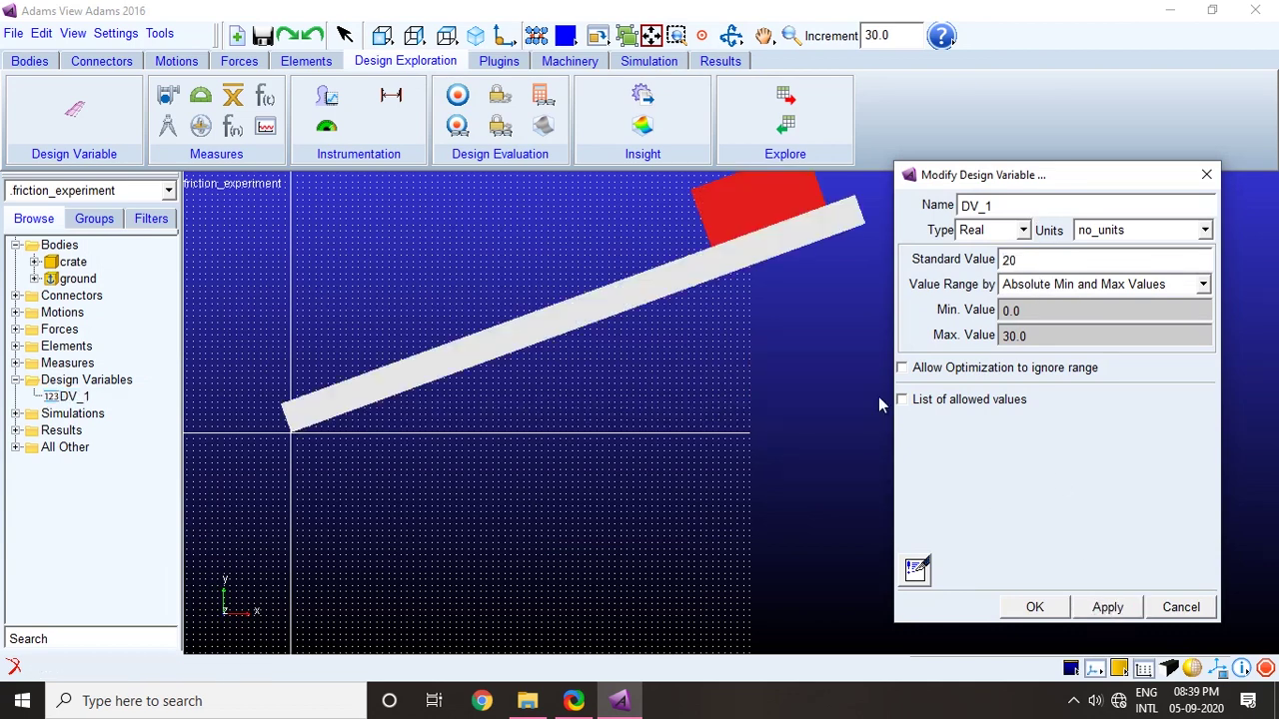
Step: Recentre the tilted plank in view, then set DV_1 back to 0 and close
key("z")
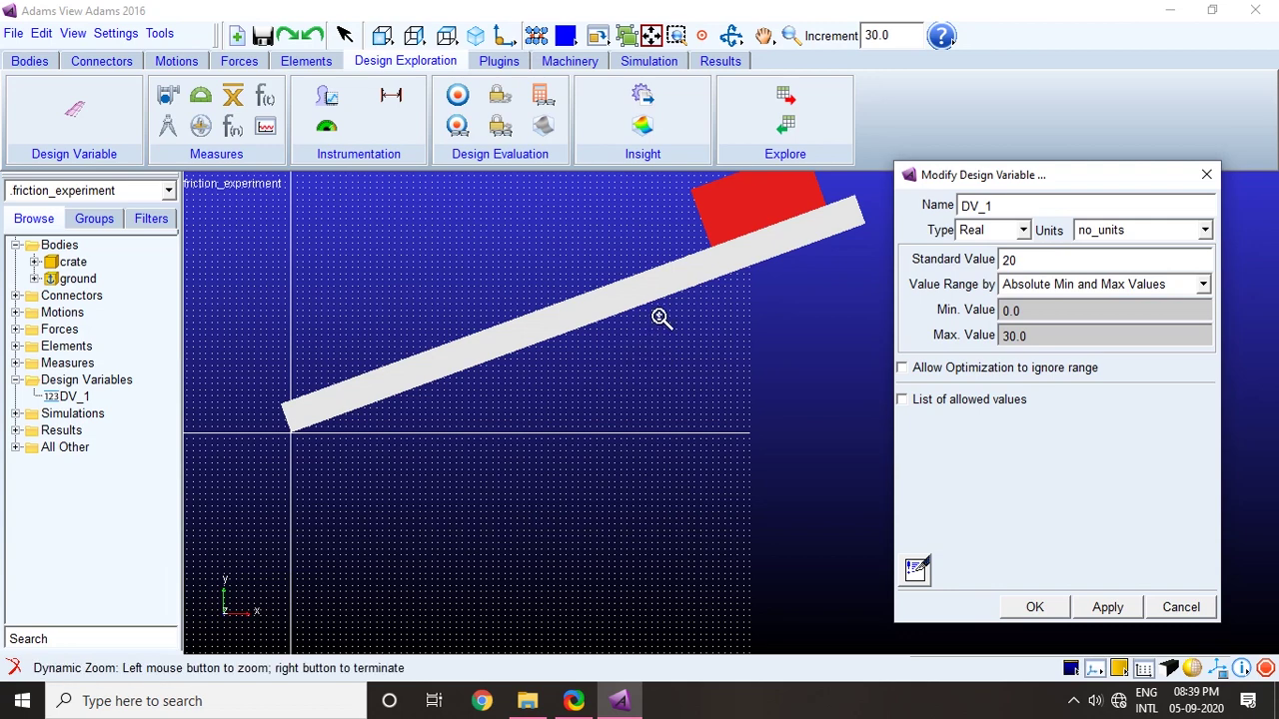
key("t")
left_click_drag(663, 309, 664, 419)
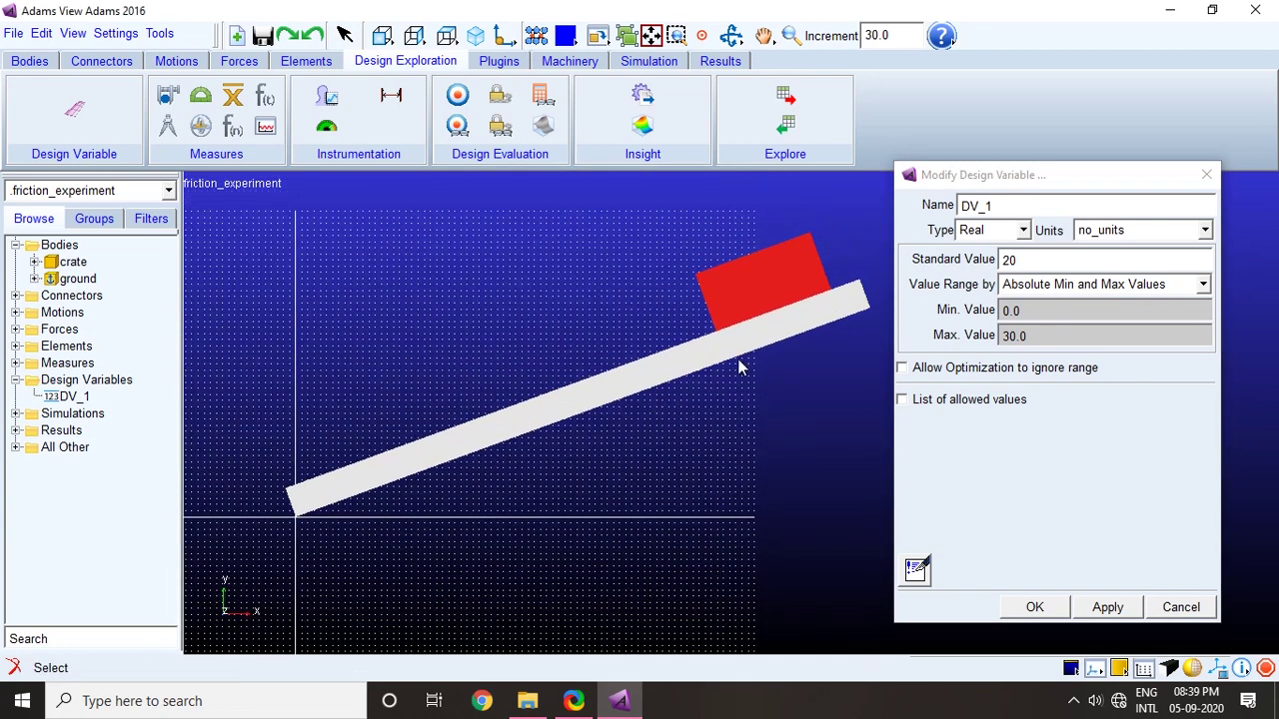
double_click(1005, 261)
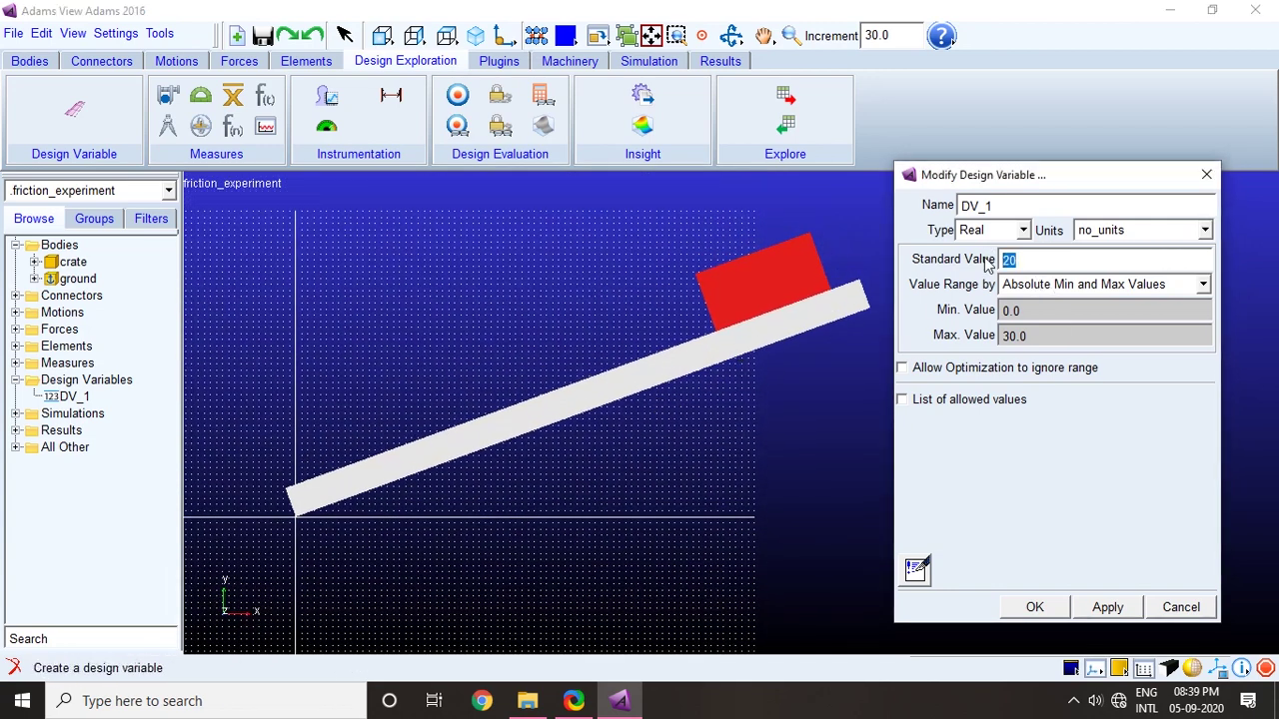
type("0")
left_click(1044, 611)
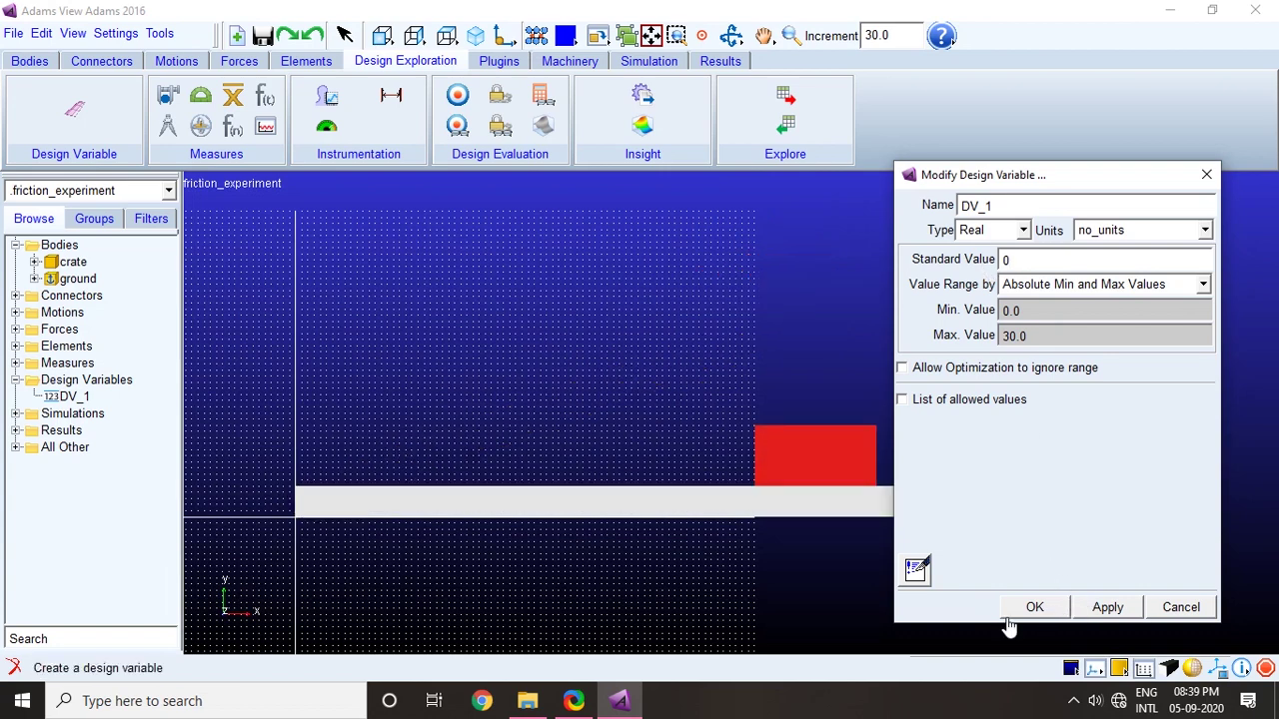
Step: Create a translational joint between crate and ground at the crate's lower corner, along its X direction
left_click(101, 61)
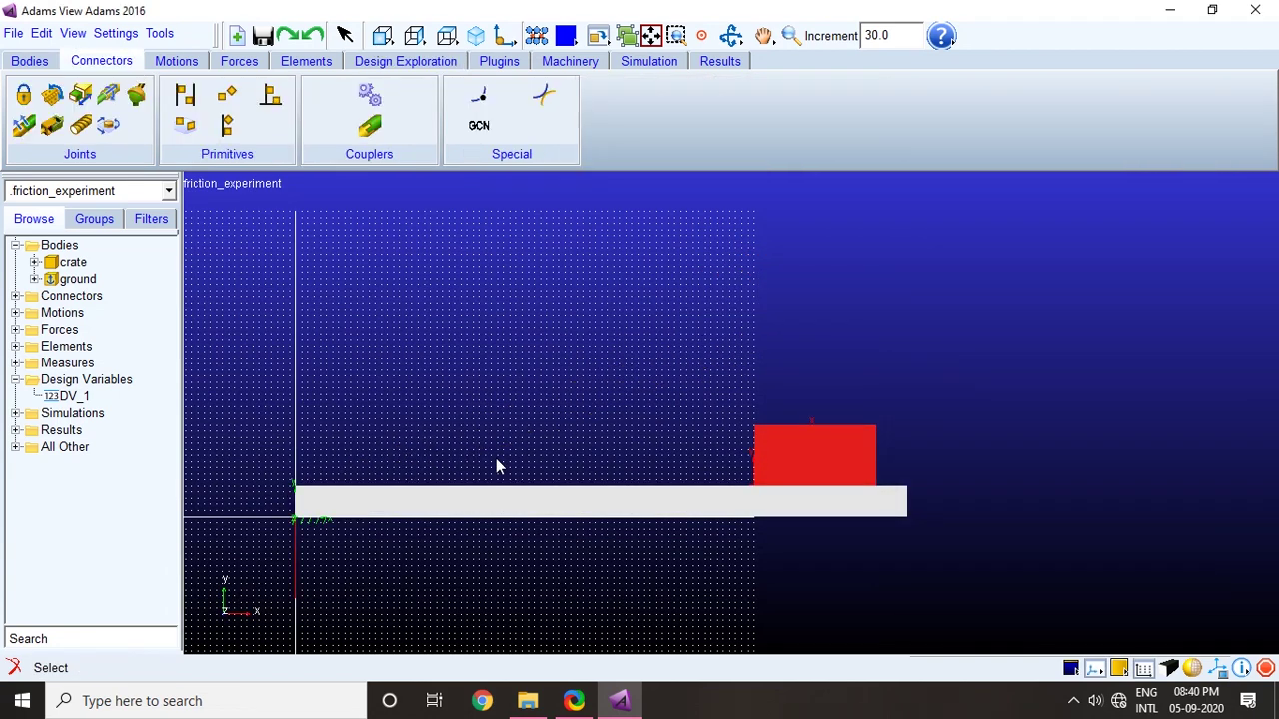
left_click(80, 97)
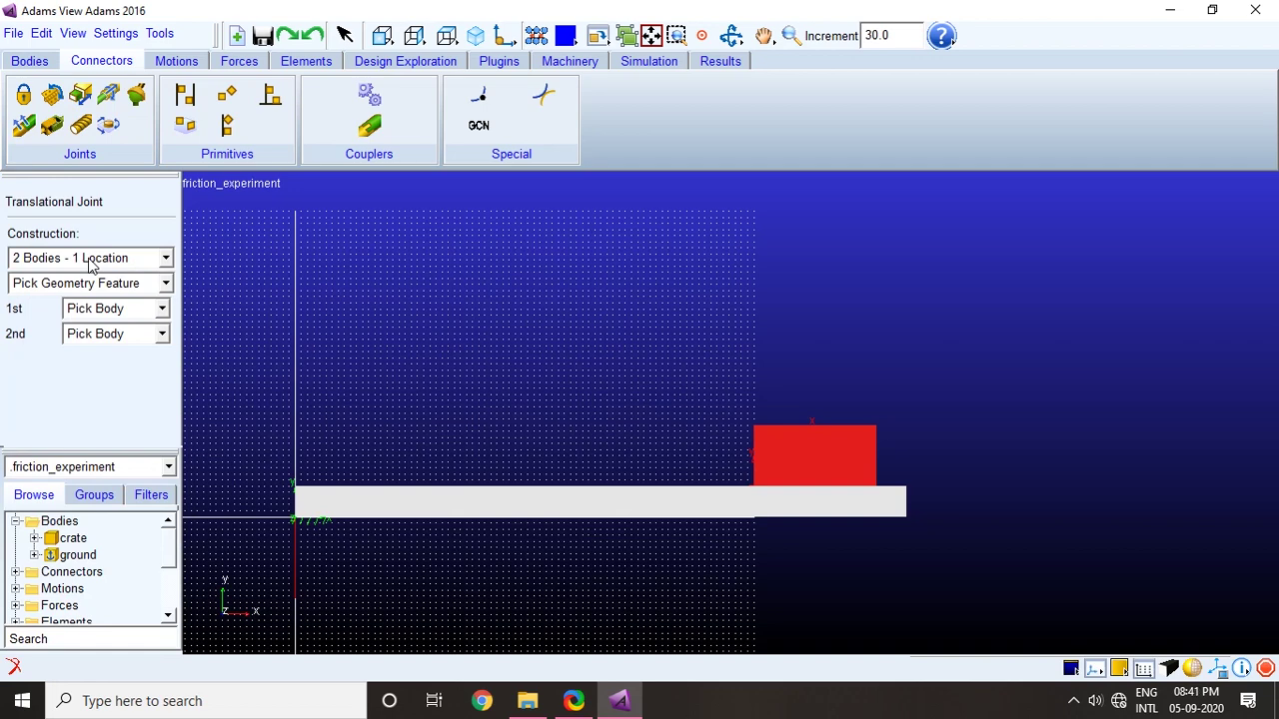
left_click(813, 467)
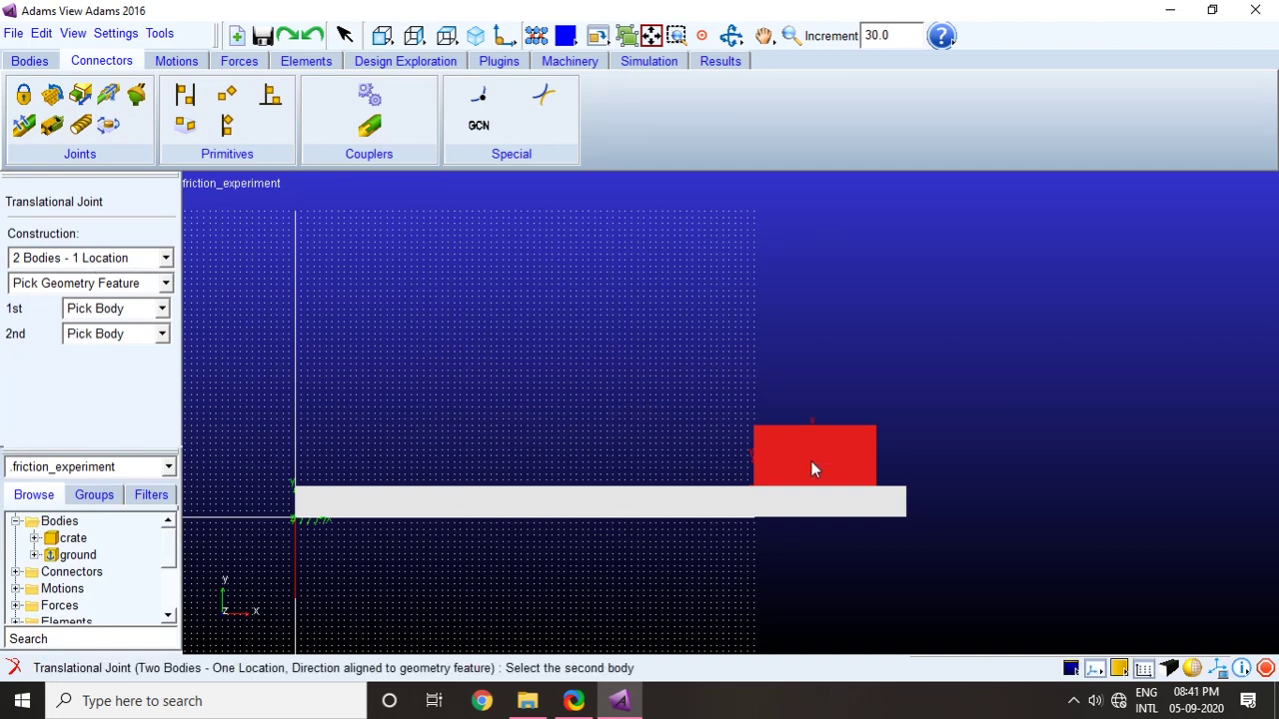
left_click(670, 504)
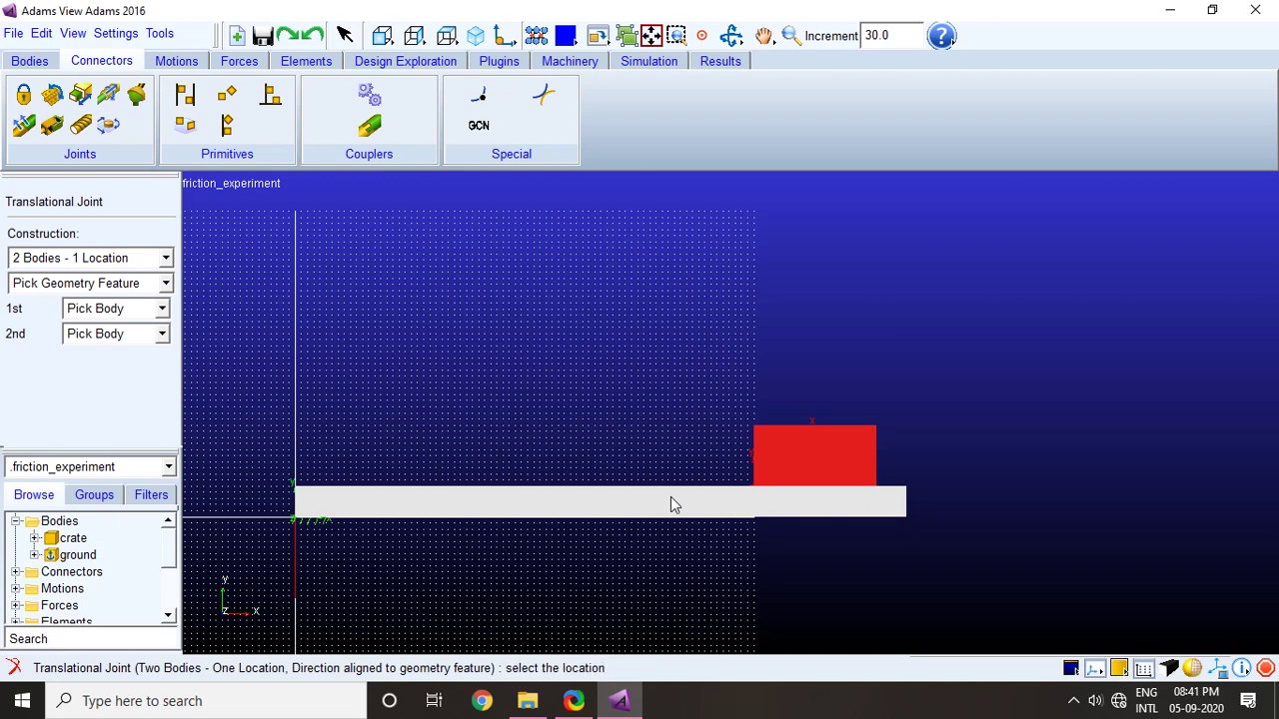
left_click(754, 487)
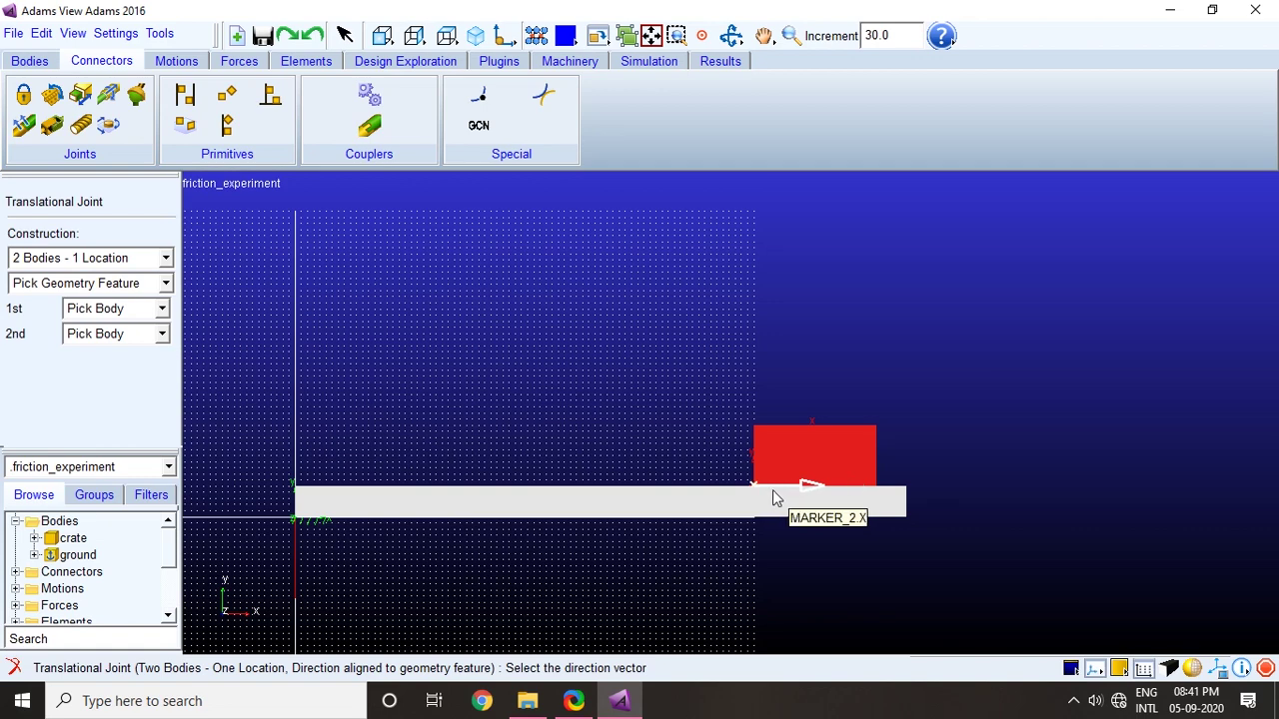
left_click(776, 499)
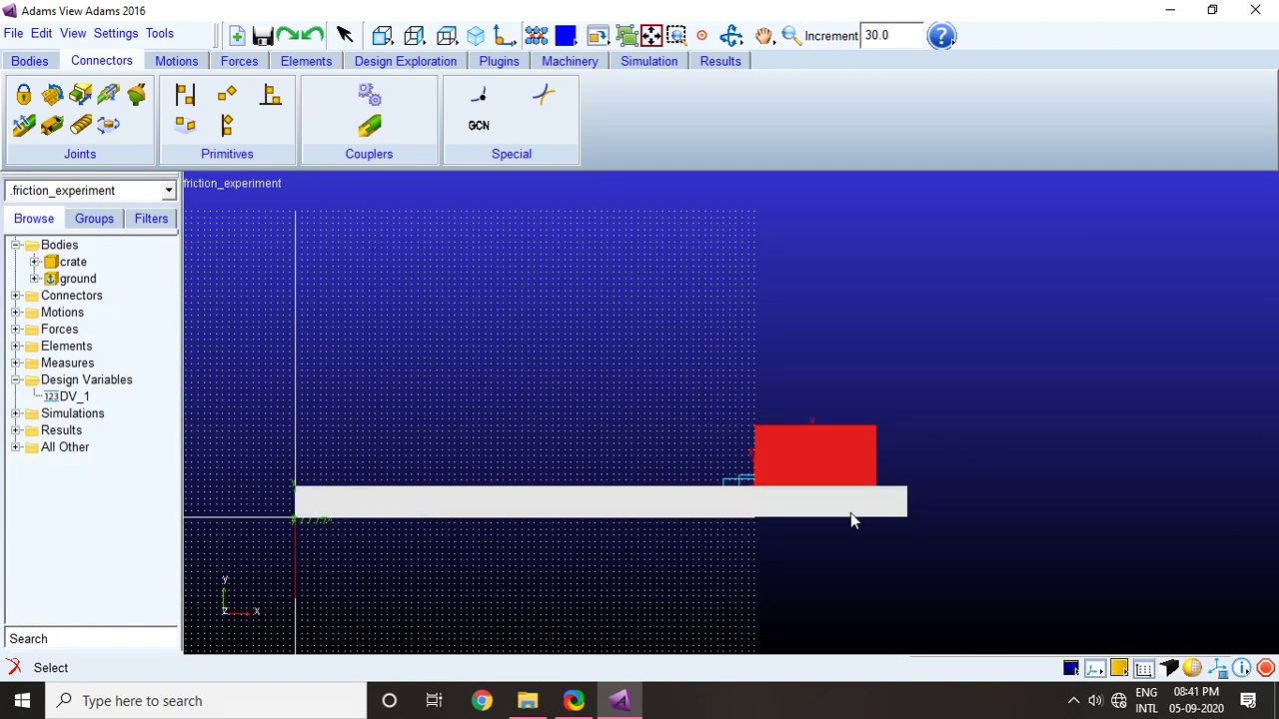
Step: Switch to wireframe, hide the grid, and zoom and pan in on the crate's joint
left_click(1192, 670)
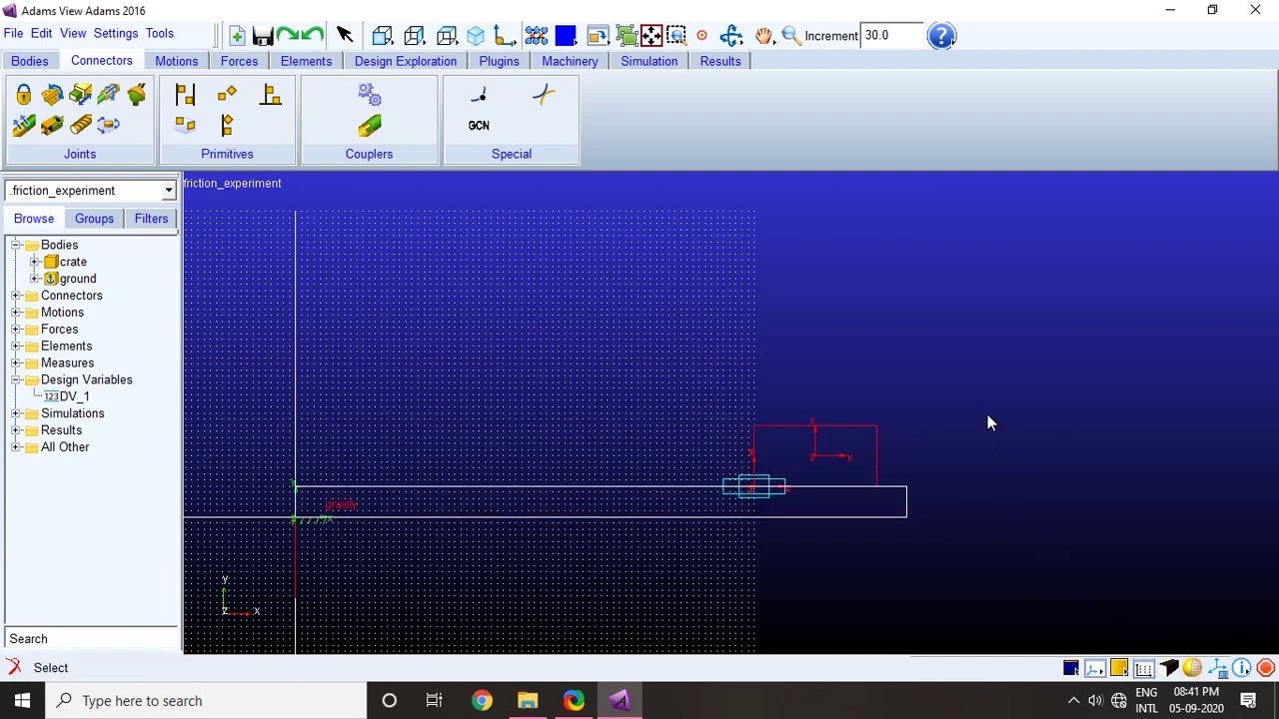
left_click(1142, 669)
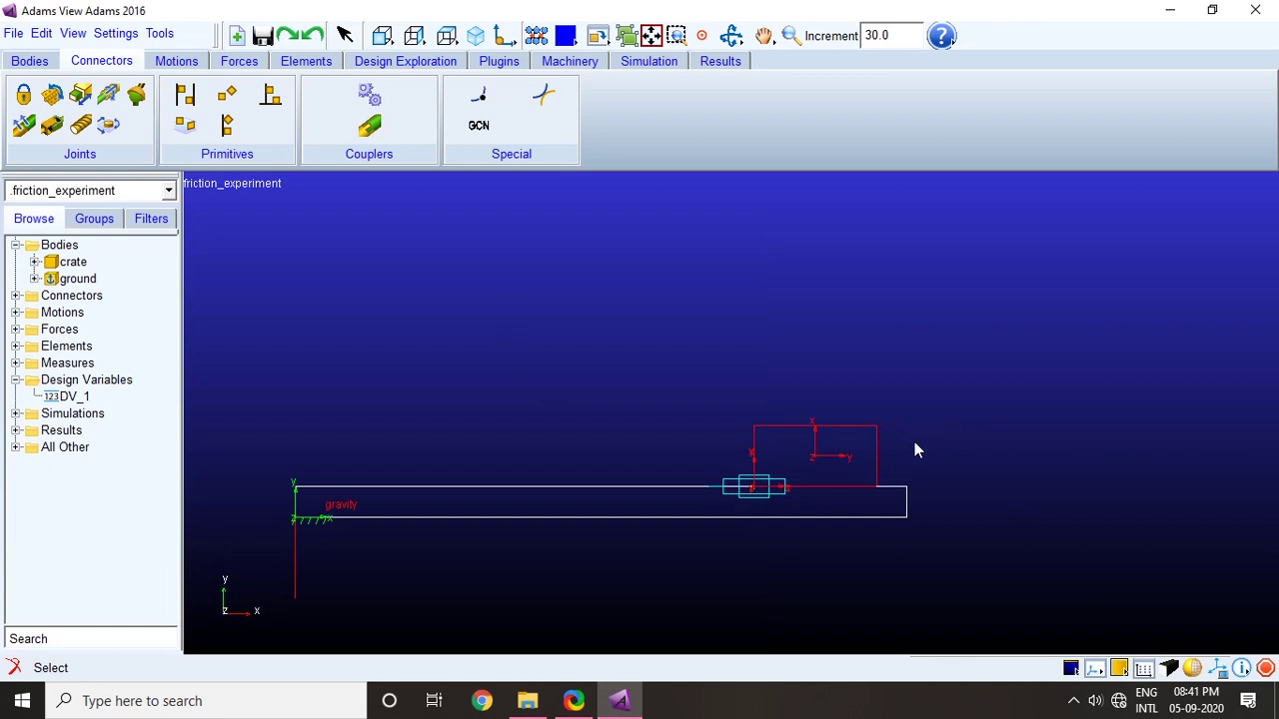
left_click(791, 35)
left_click_drag(767, 491, 775, 484)
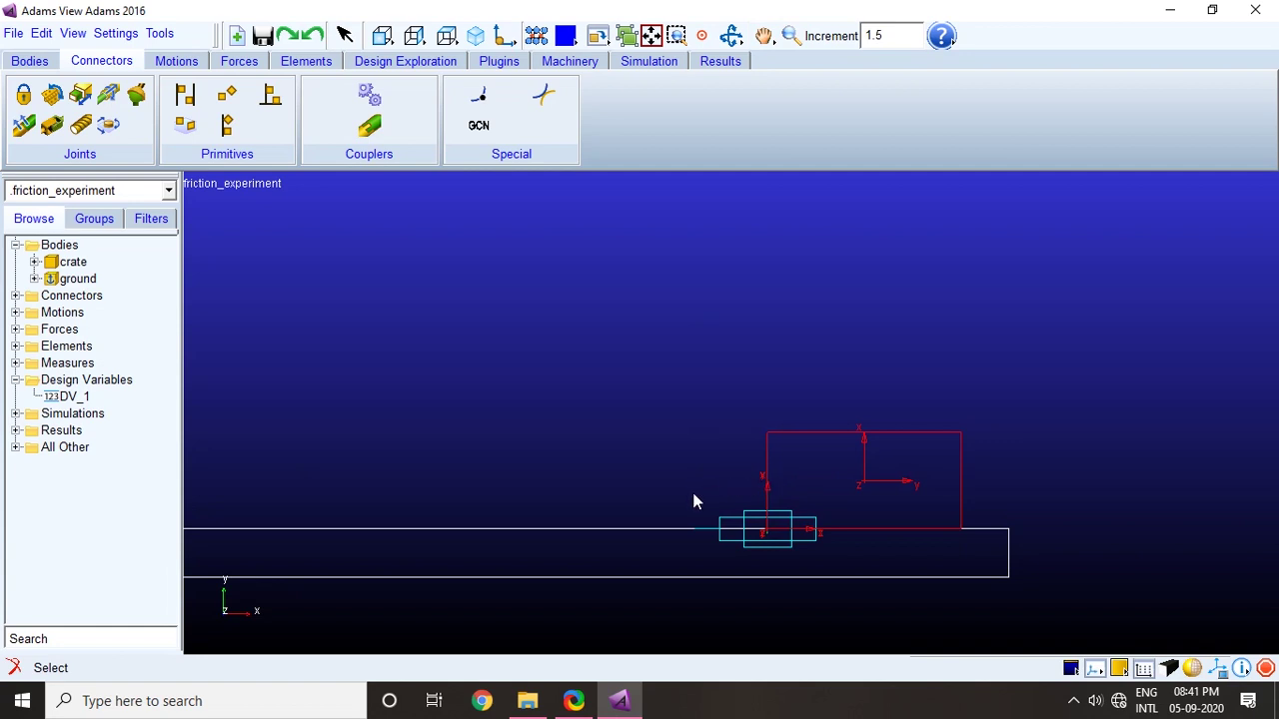
key("t")
left_click_drag(748, 545, 796, 458)
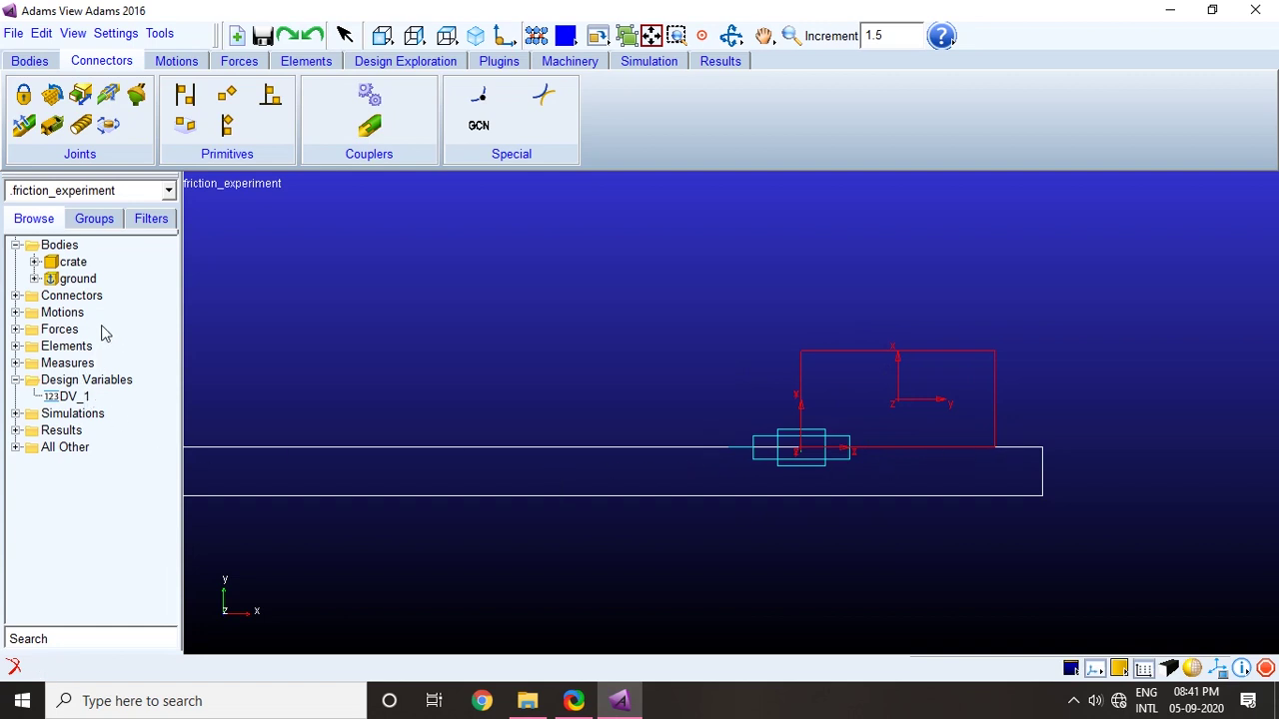
Step: Expand the crate and ground bodies and compare MARKER_3 with ground's MARKER_4 in the view
left_click(33, 279)
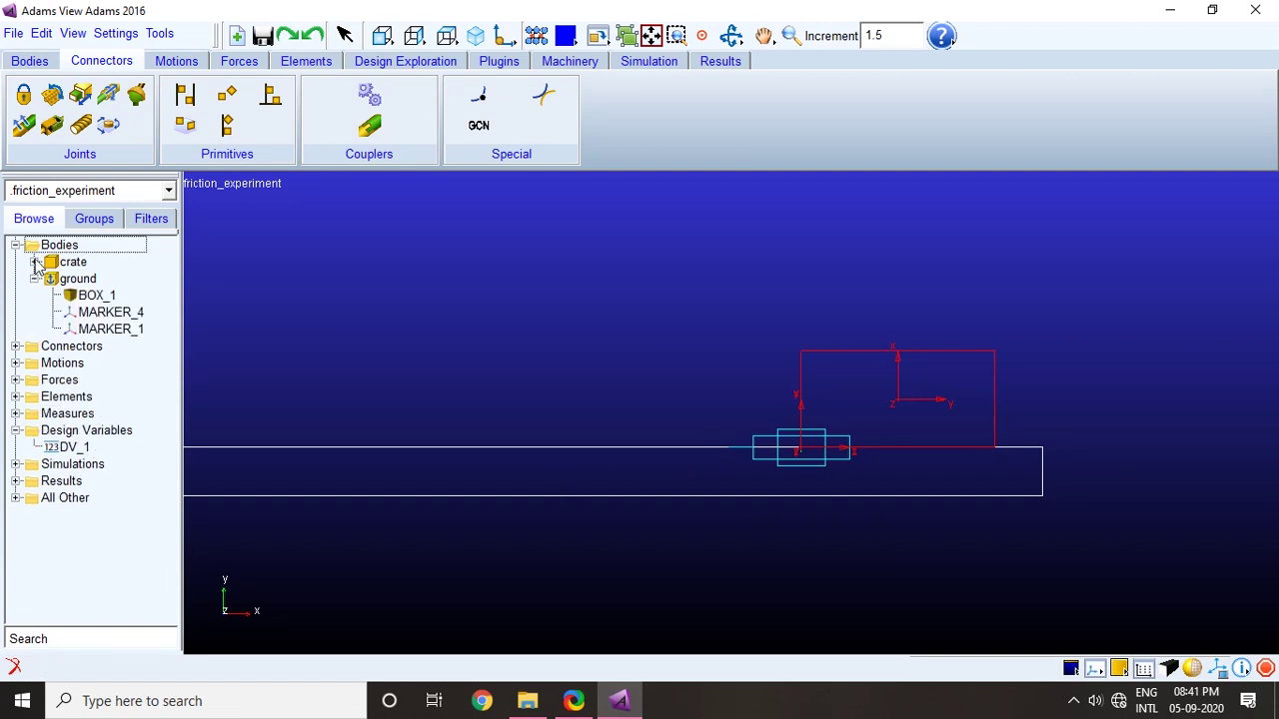
left_click(34, 262)
left_click(112, 297)
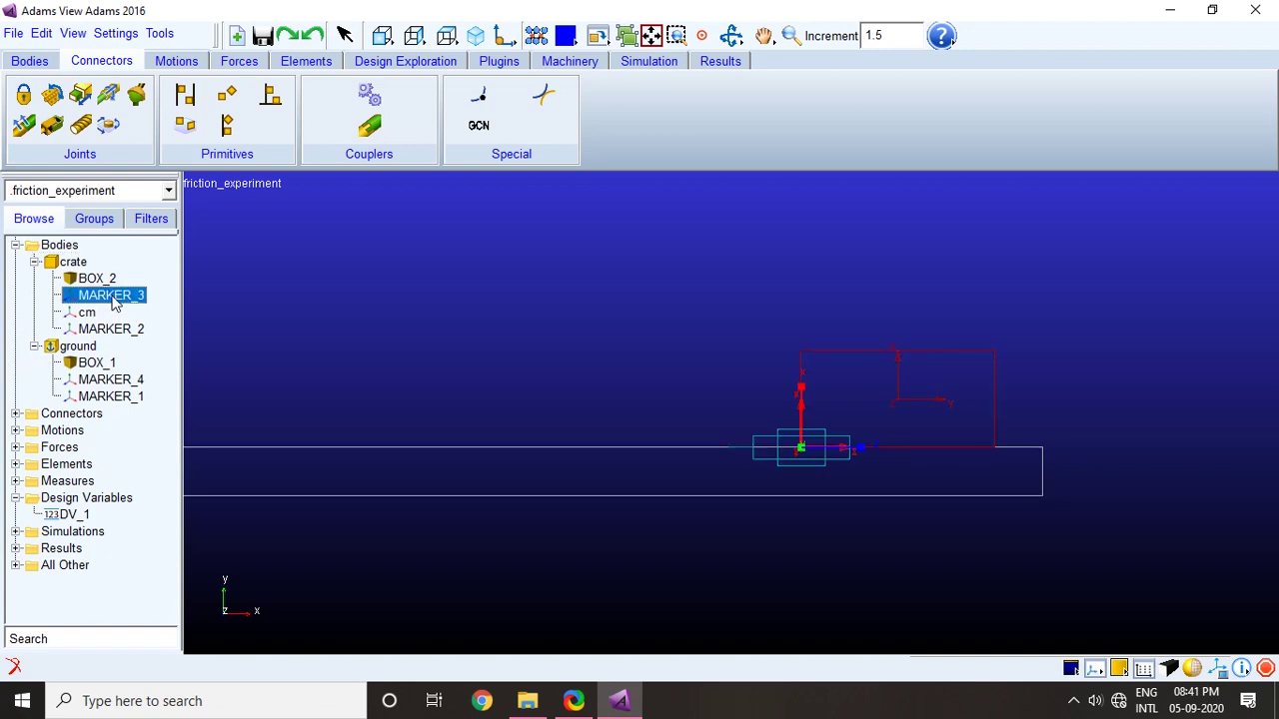
left_click(115, 382)
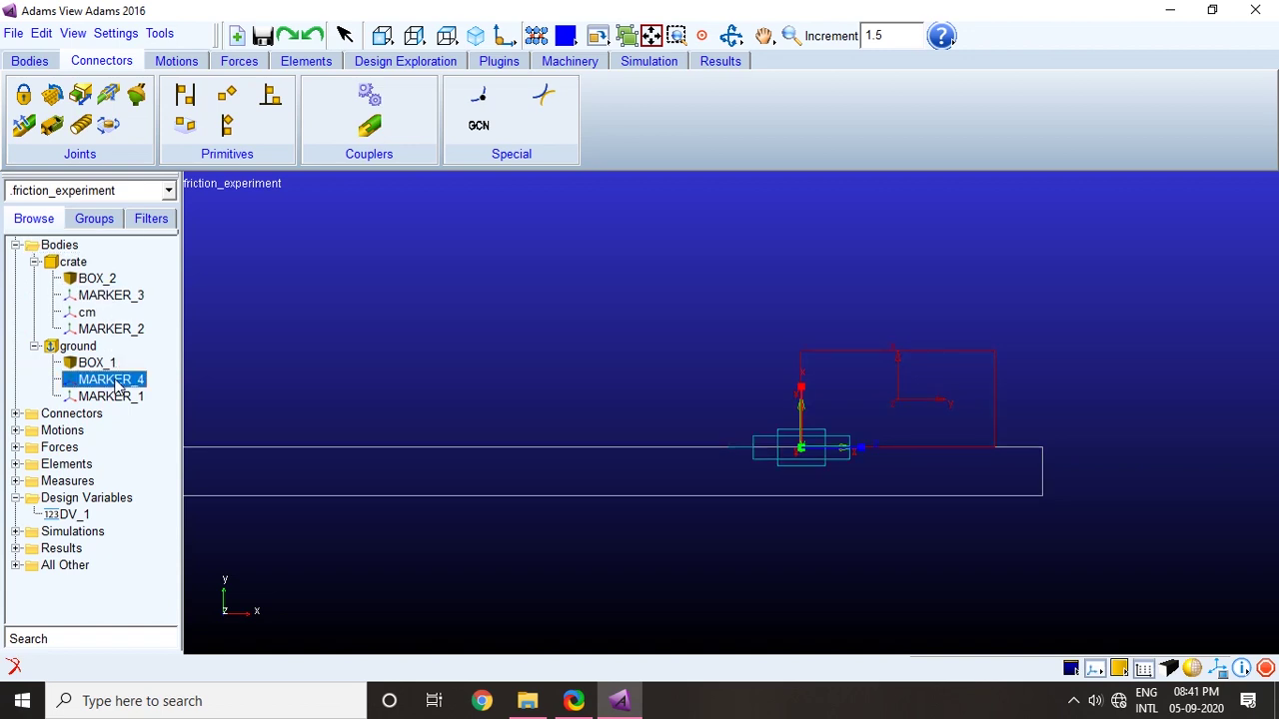
left_click(120, 295)
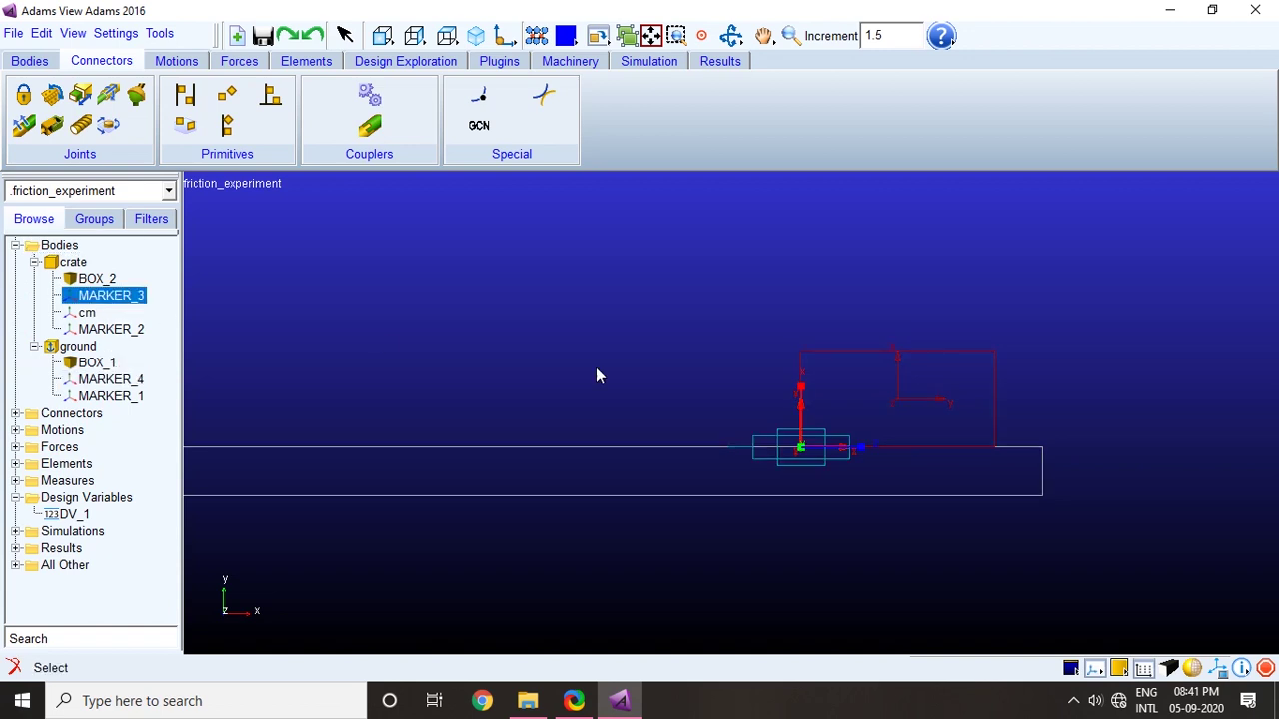
left_click(66, 263)
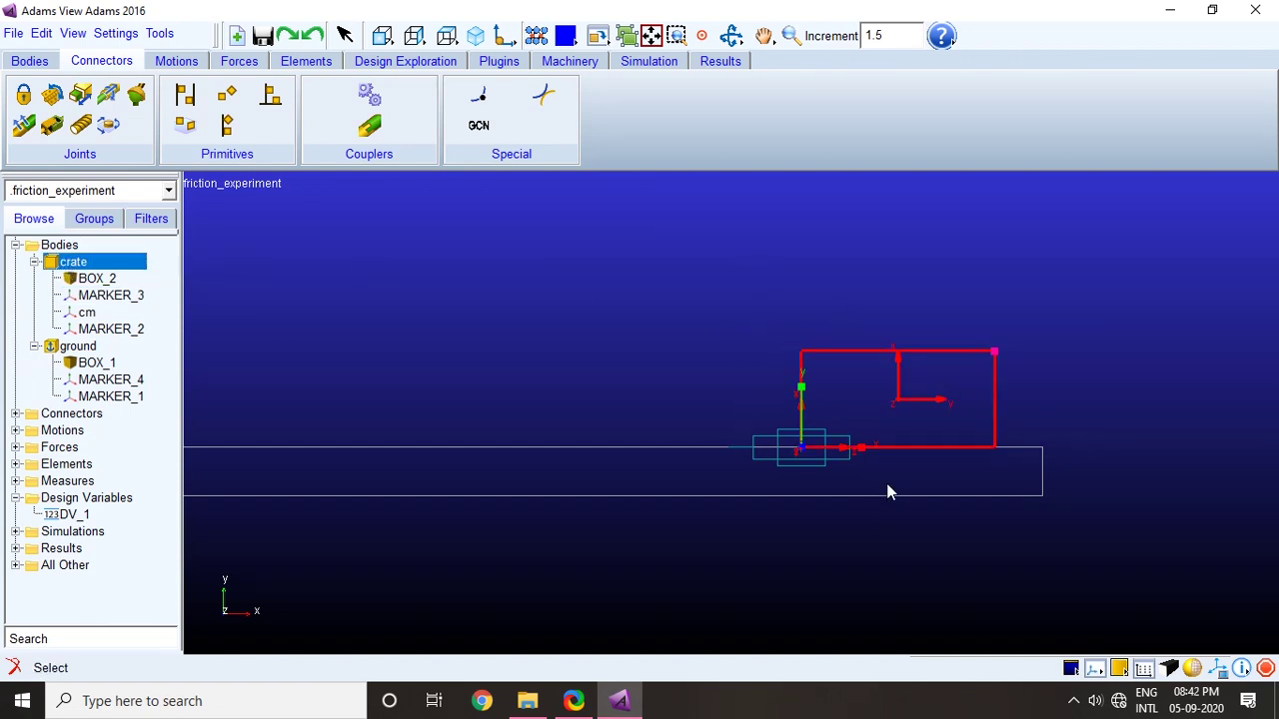
left_click(100, 297)
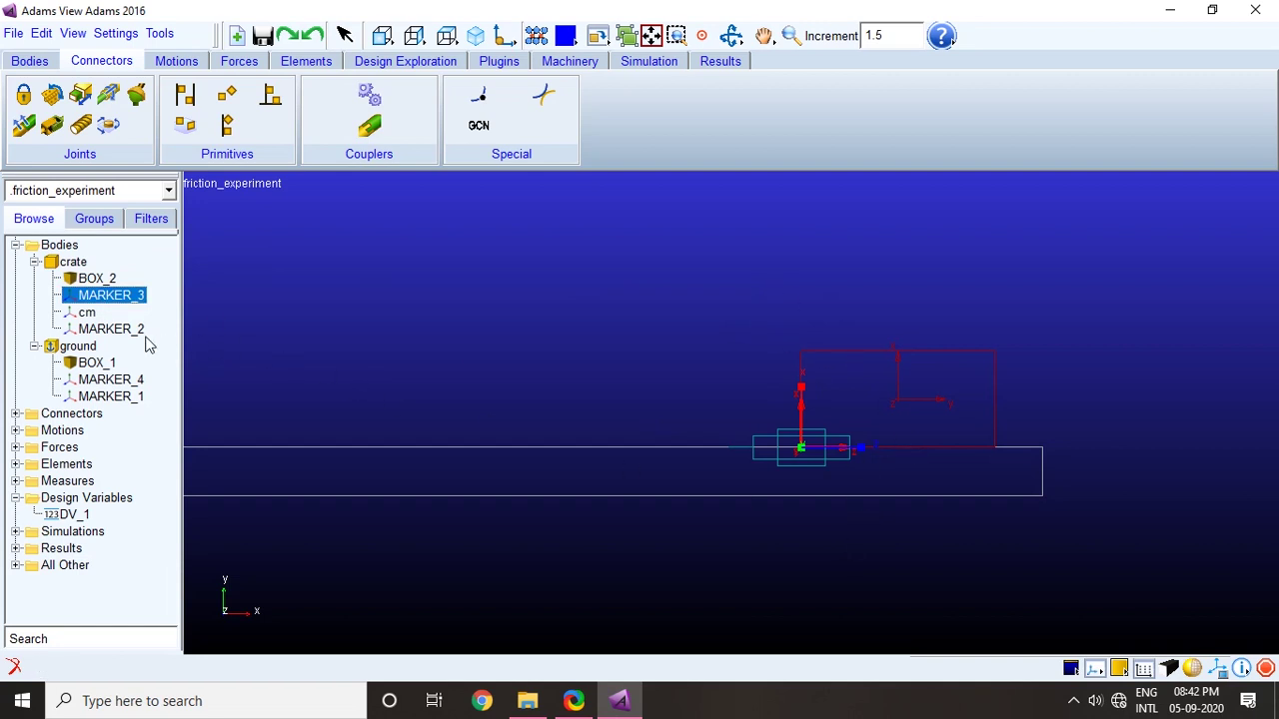
left_click(116, 382)
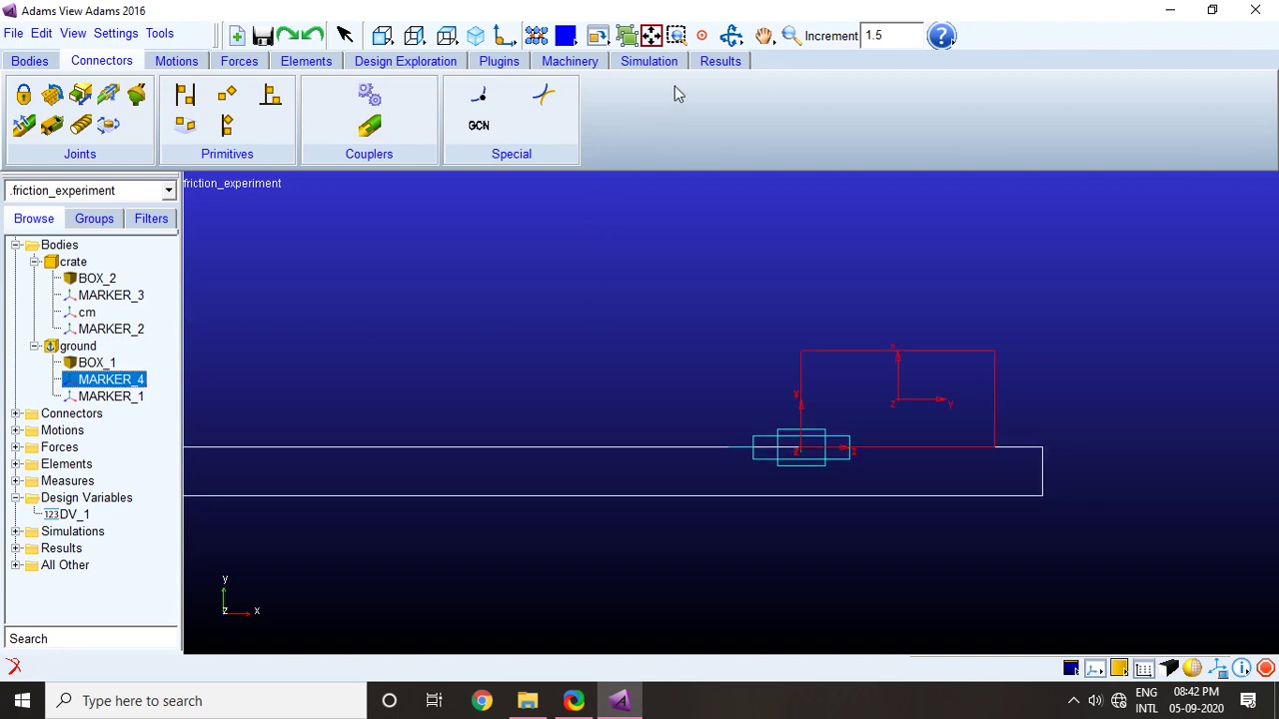
Step: In a perspective view, compare crate MARKER_2 with MARKER_4, then open MARKER_4's properties
left_click(727, 38)
left_click_drag(621, 290, 729, 386)
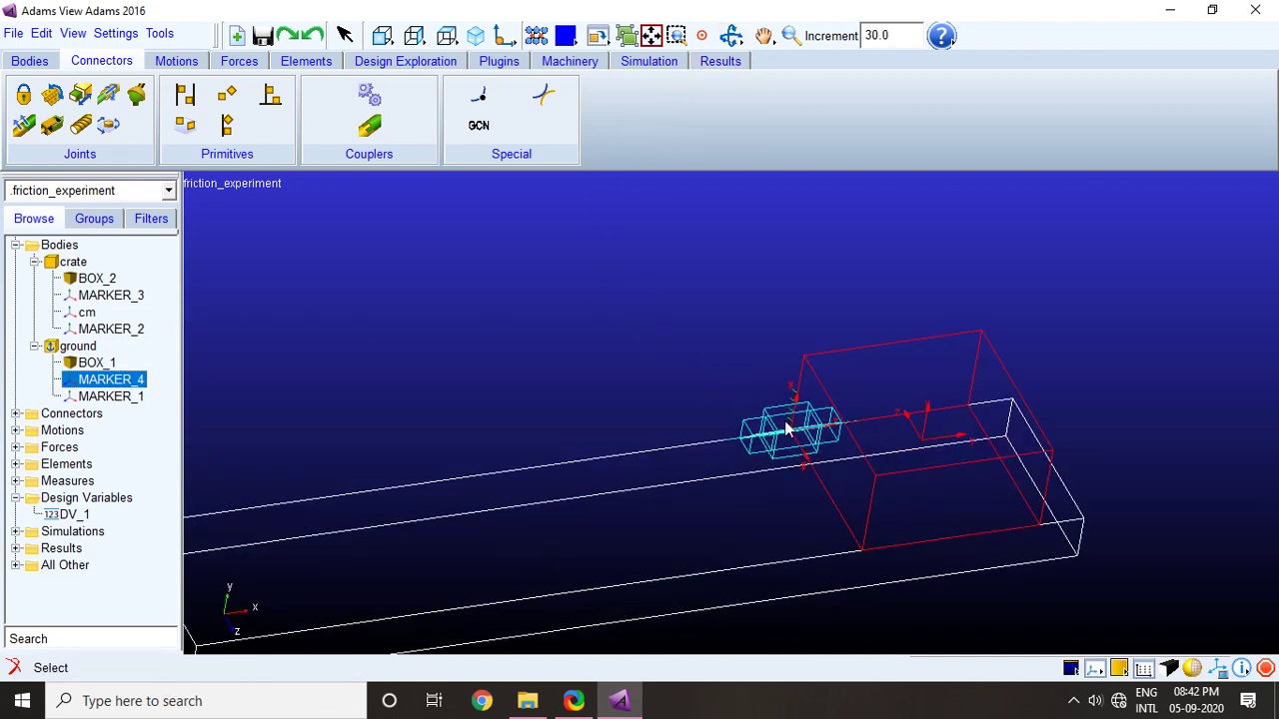
left_click(137, 330)
left_click(137, 302)
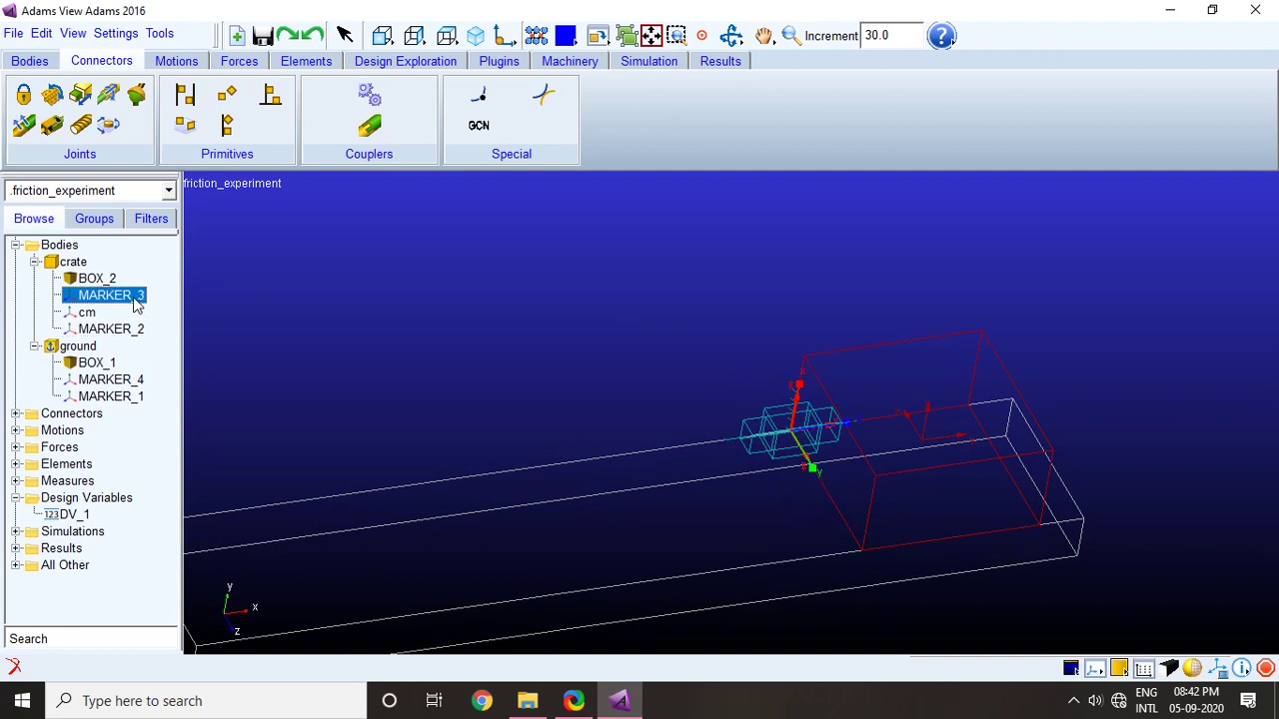
left_click(137, 330)
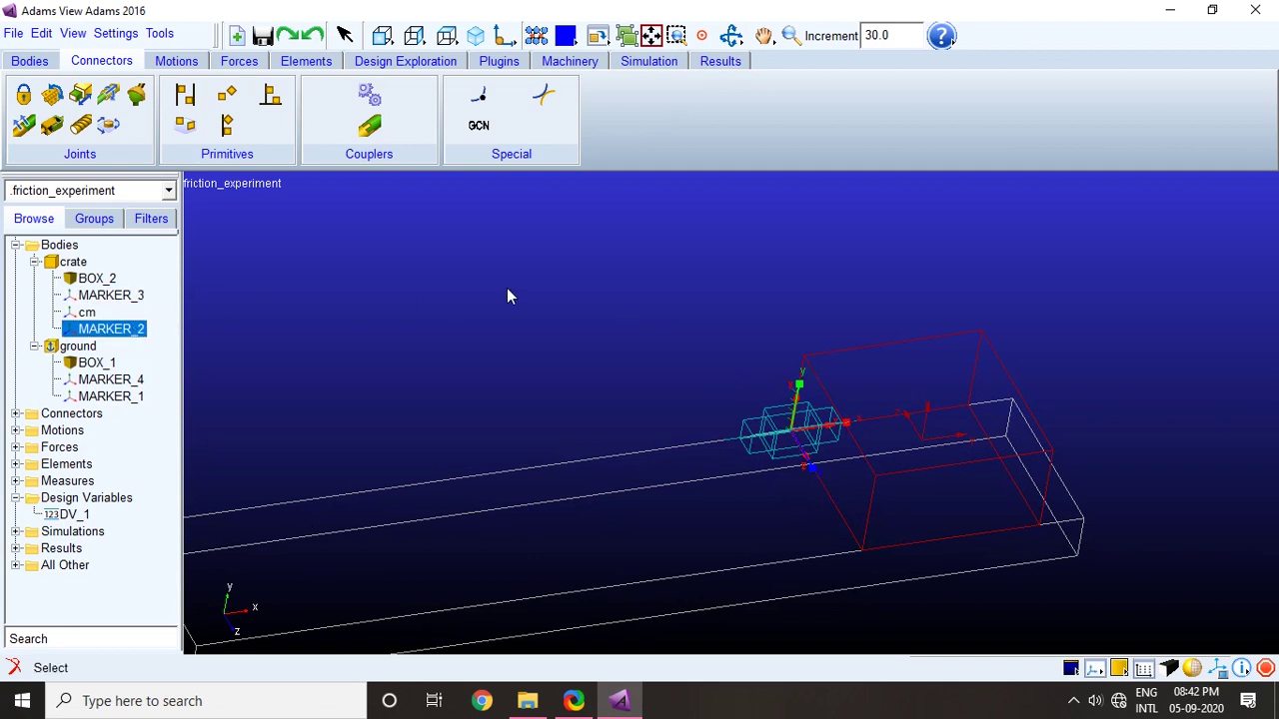
left_click(99, 384)
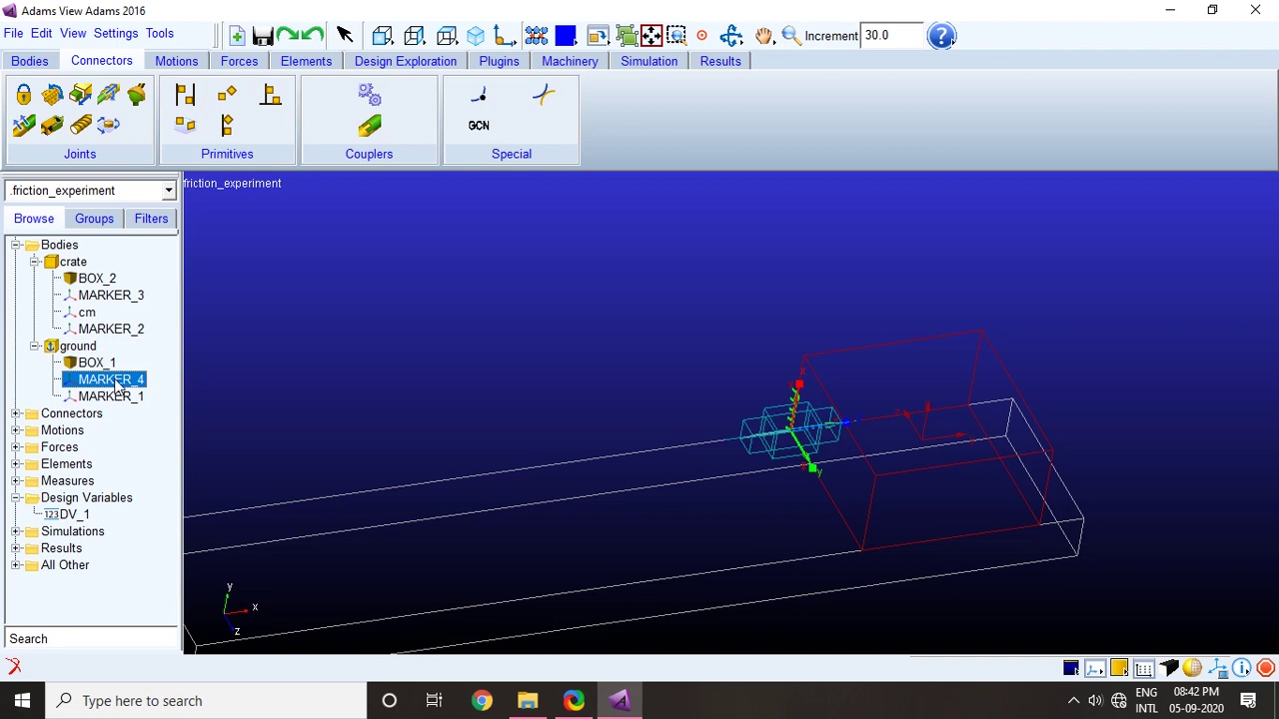
left_click(129, 331)
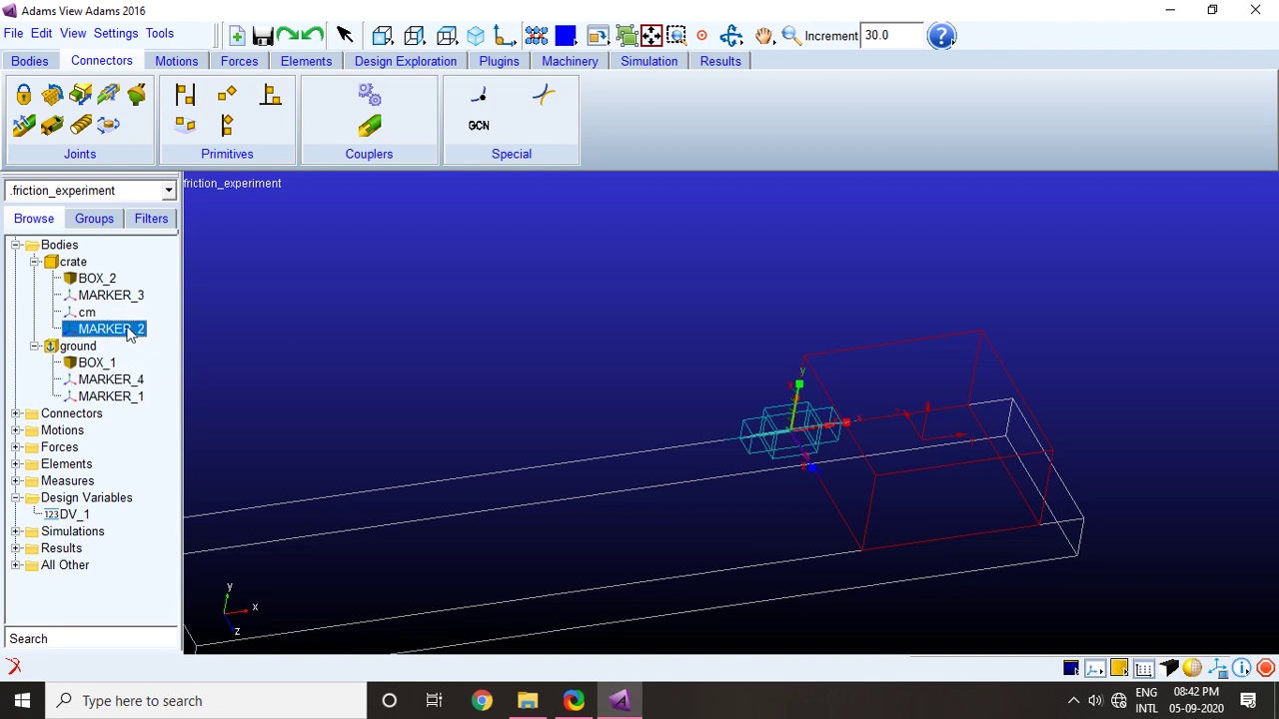
left_click(126, 382)
left_click(121, 336)
double_click(133, 382)
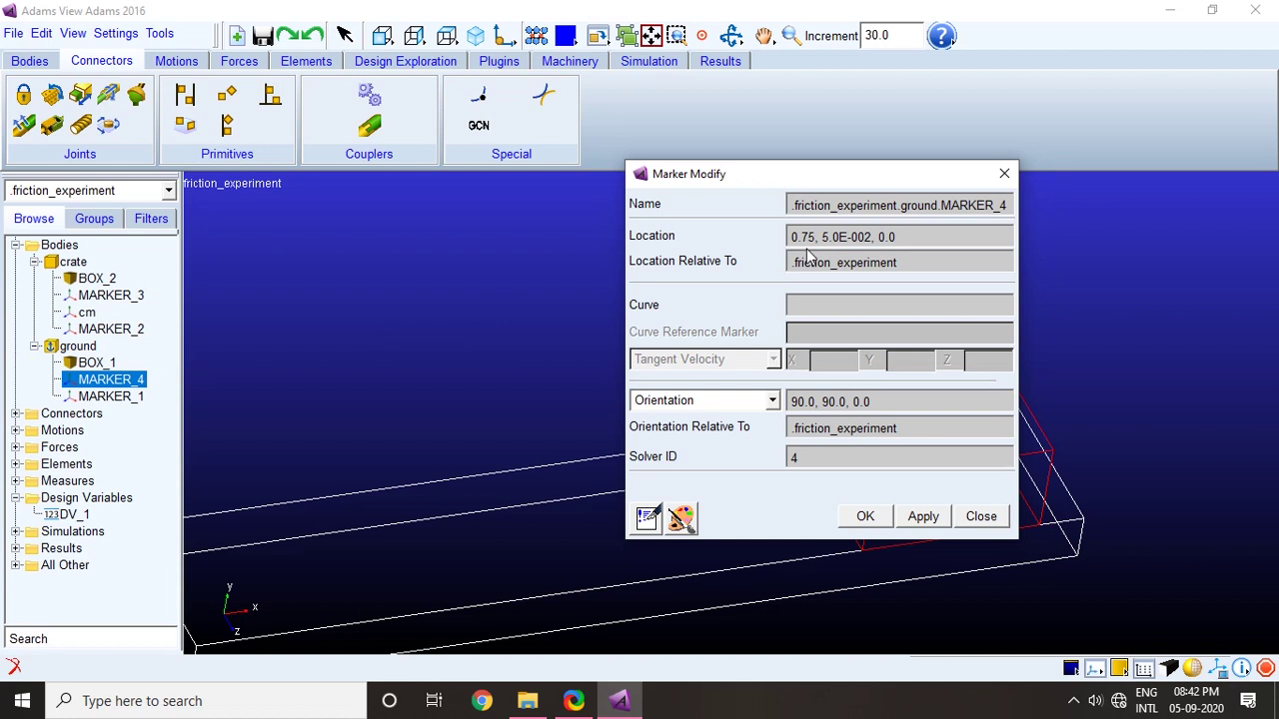
Step: Open the Expression Builder for MARKER_4's location and clear the existing location values
triple_click(919, 236)
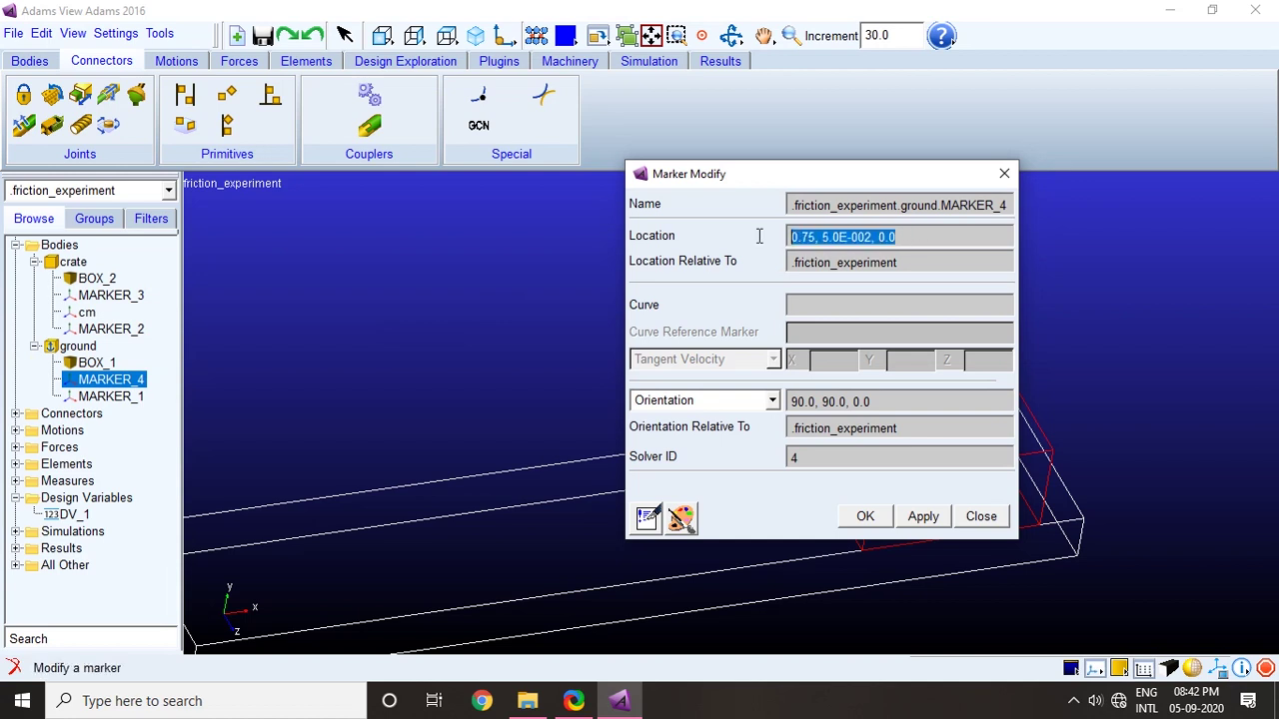
left_click(979, 237)
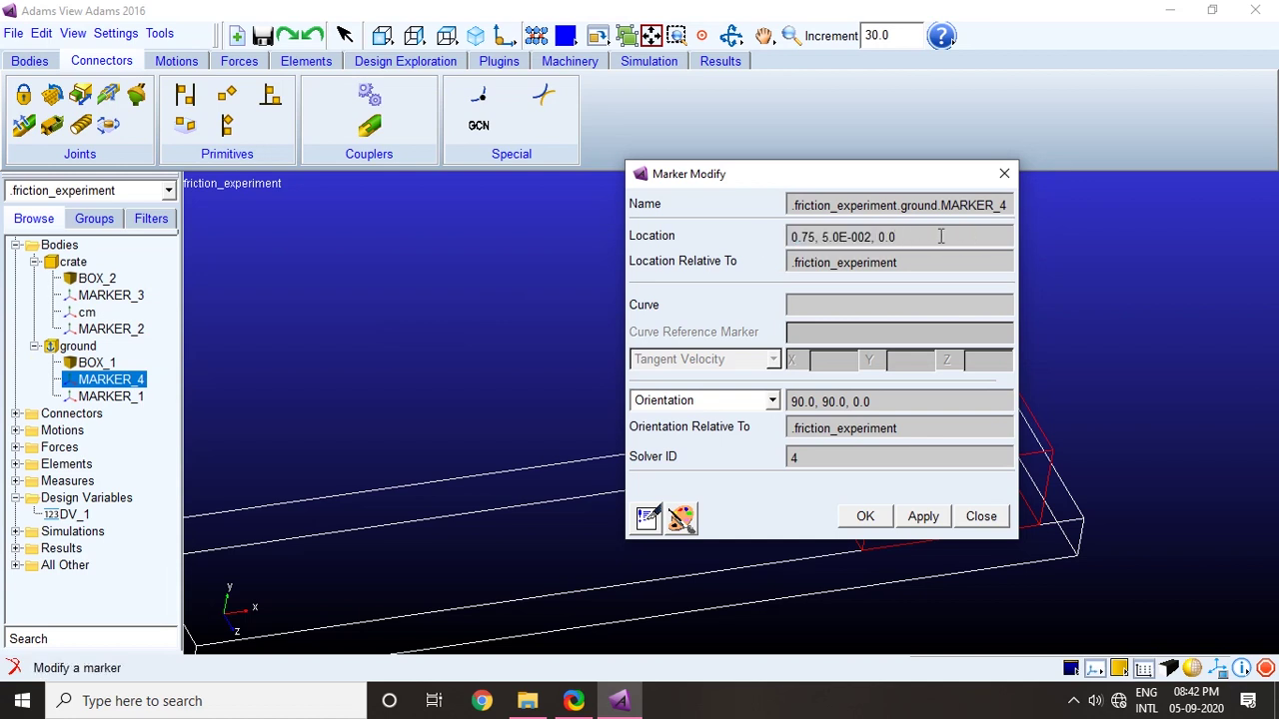
right_click(940, 237)
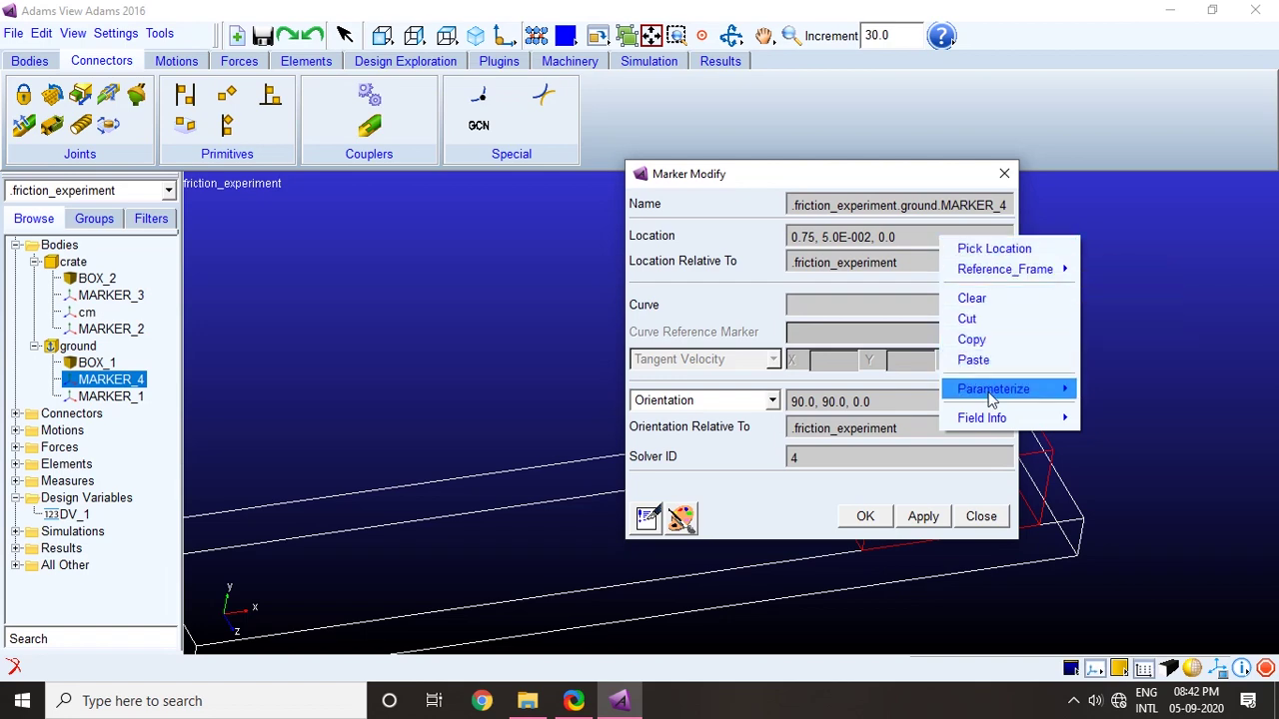
mouse_move(992, 400)
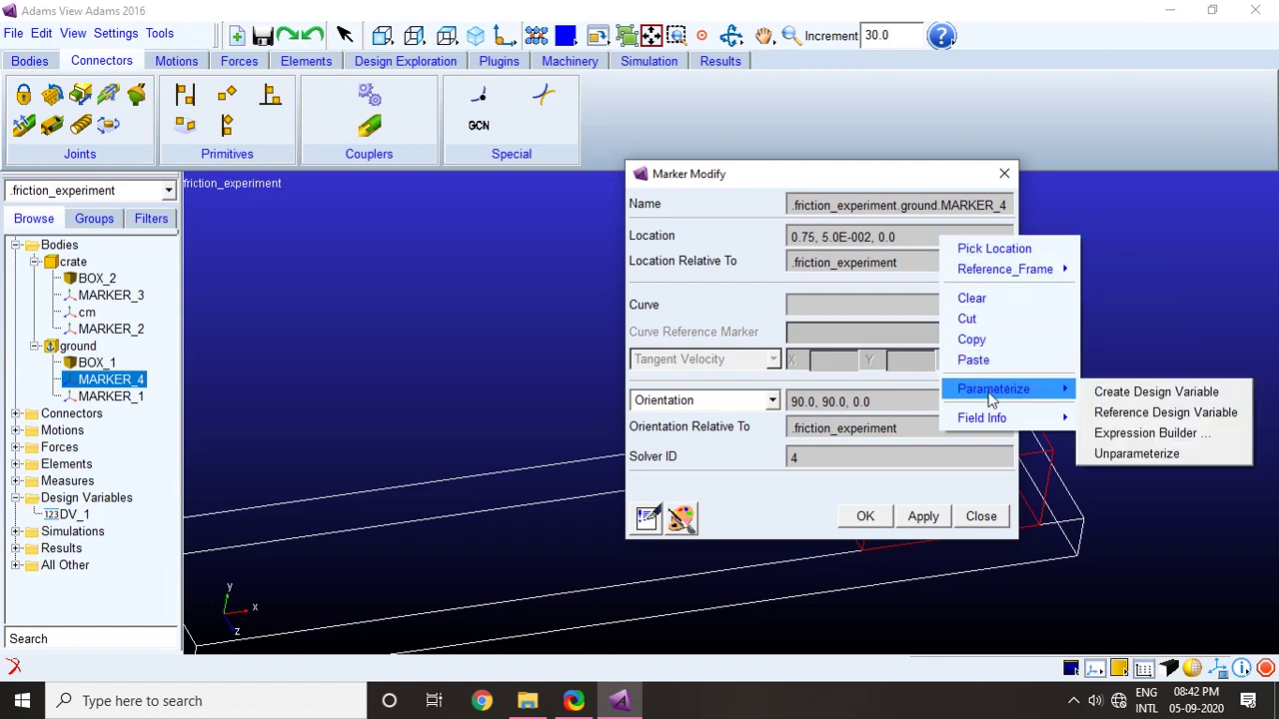
left_click(1139, 434)
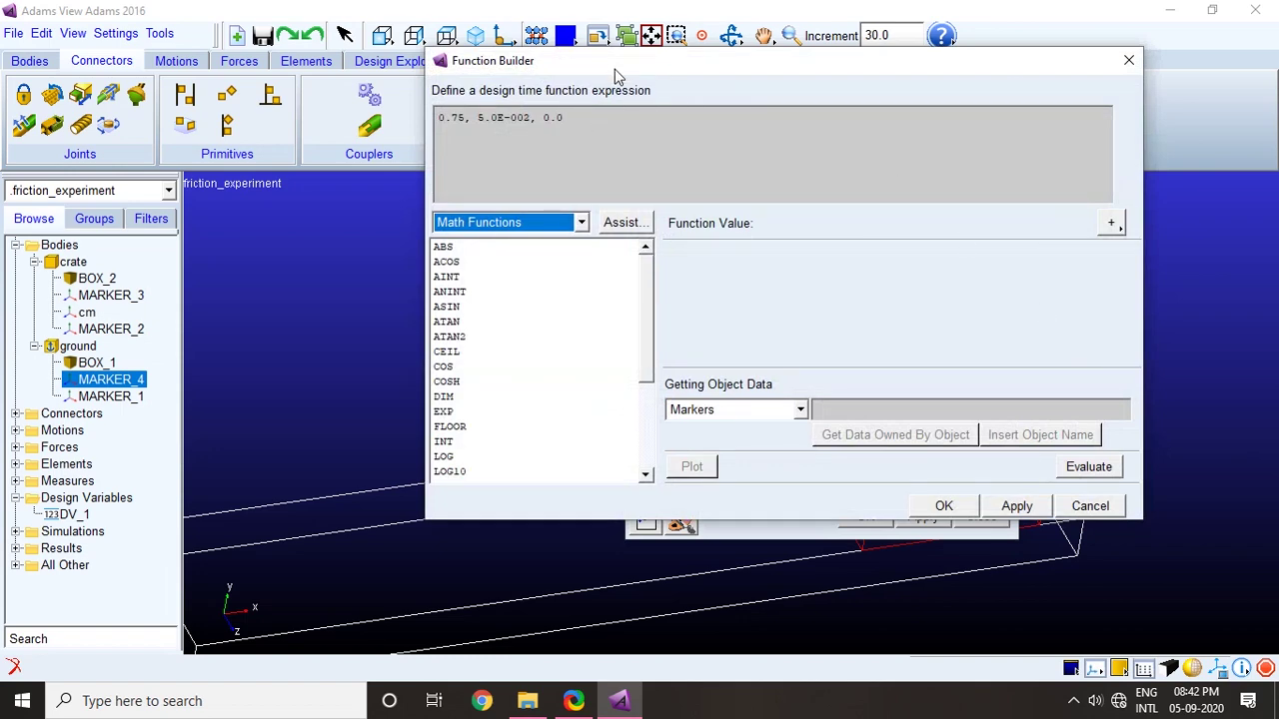
left_click_drag(594, 63, 507, 96)
left_click_drag(483, 152, 349, 150)
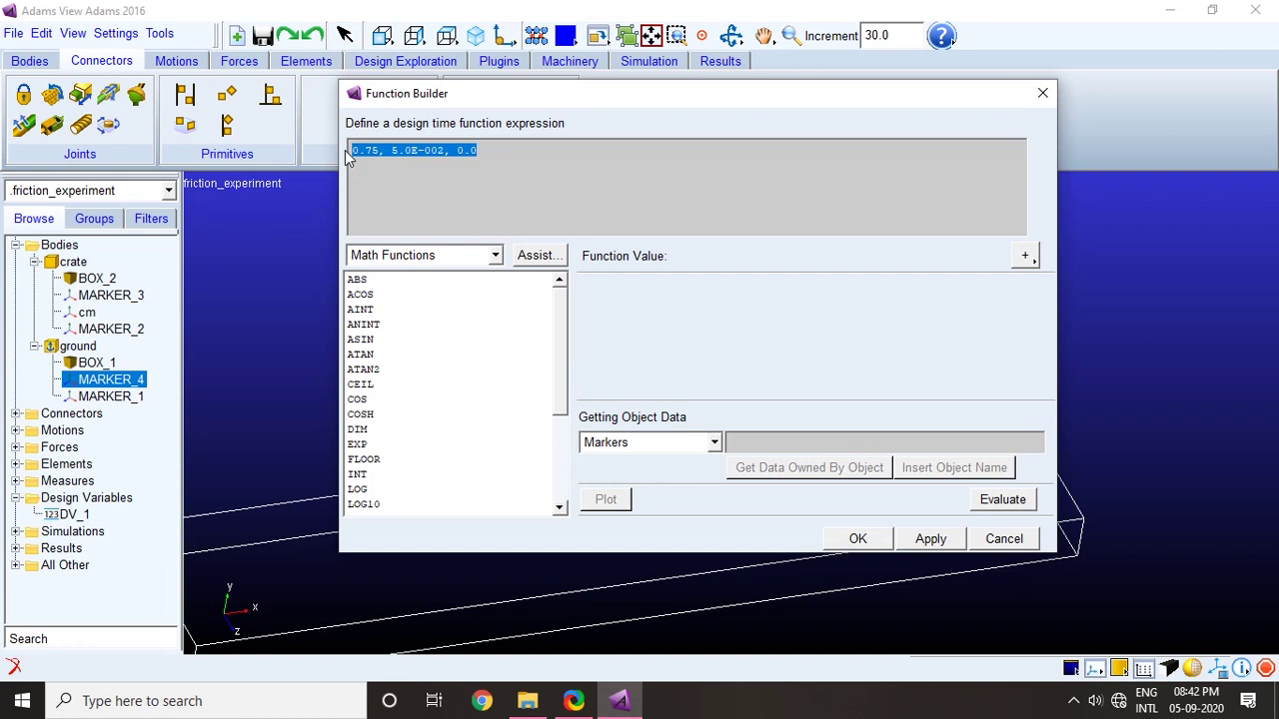
key("BackSpace")
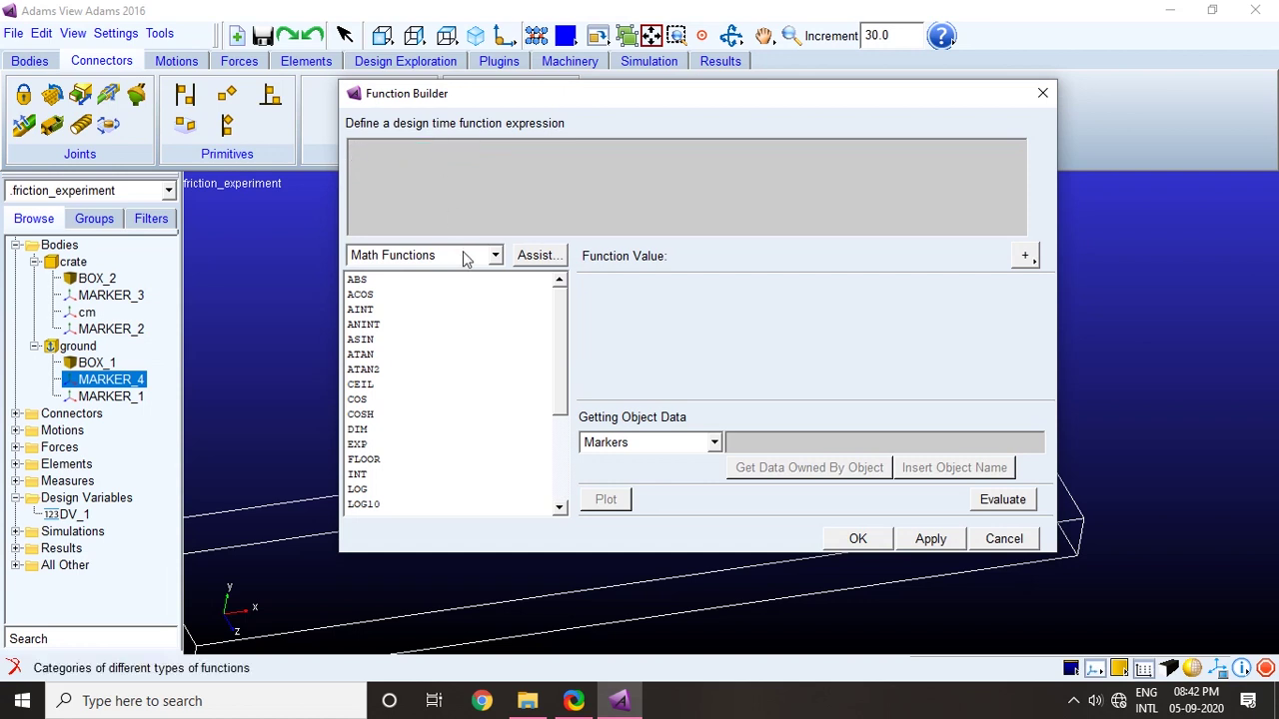
Step: Enter LOC_RELATIVE_TO({0,0,0}, MARKER_2) as the location expression and accept it
left_click(389, 258)
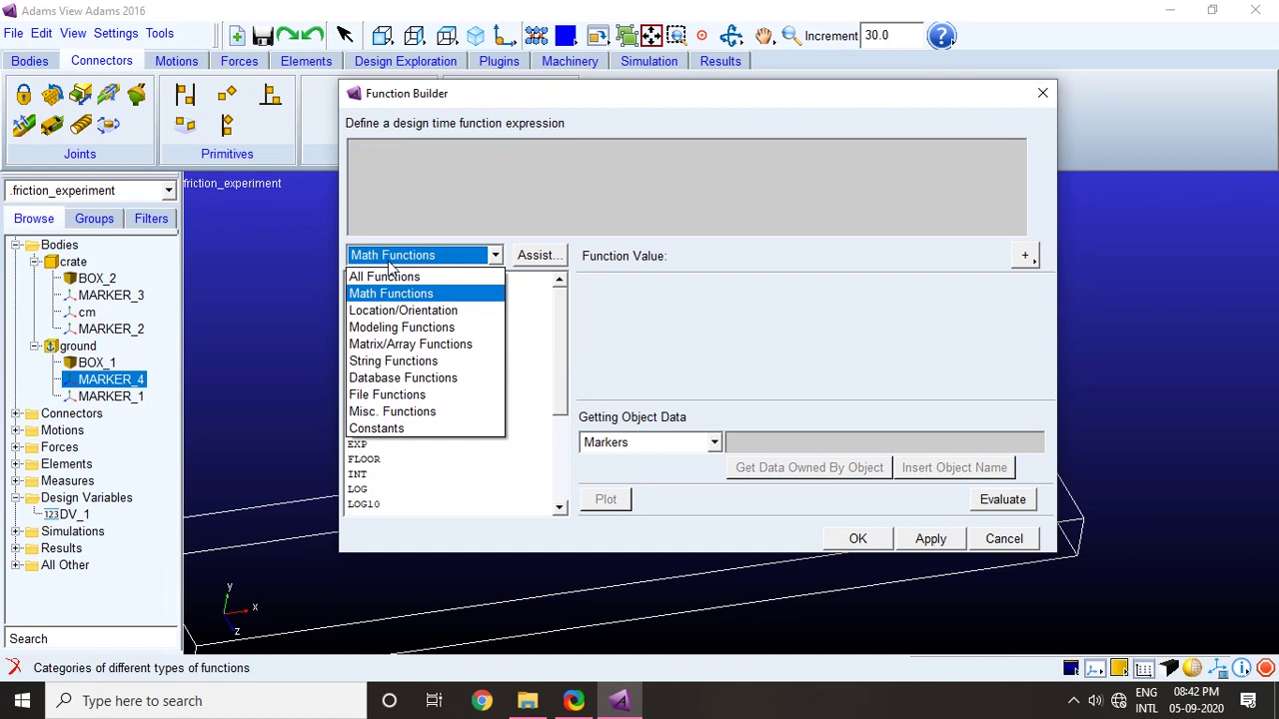
left_click(414, 311)
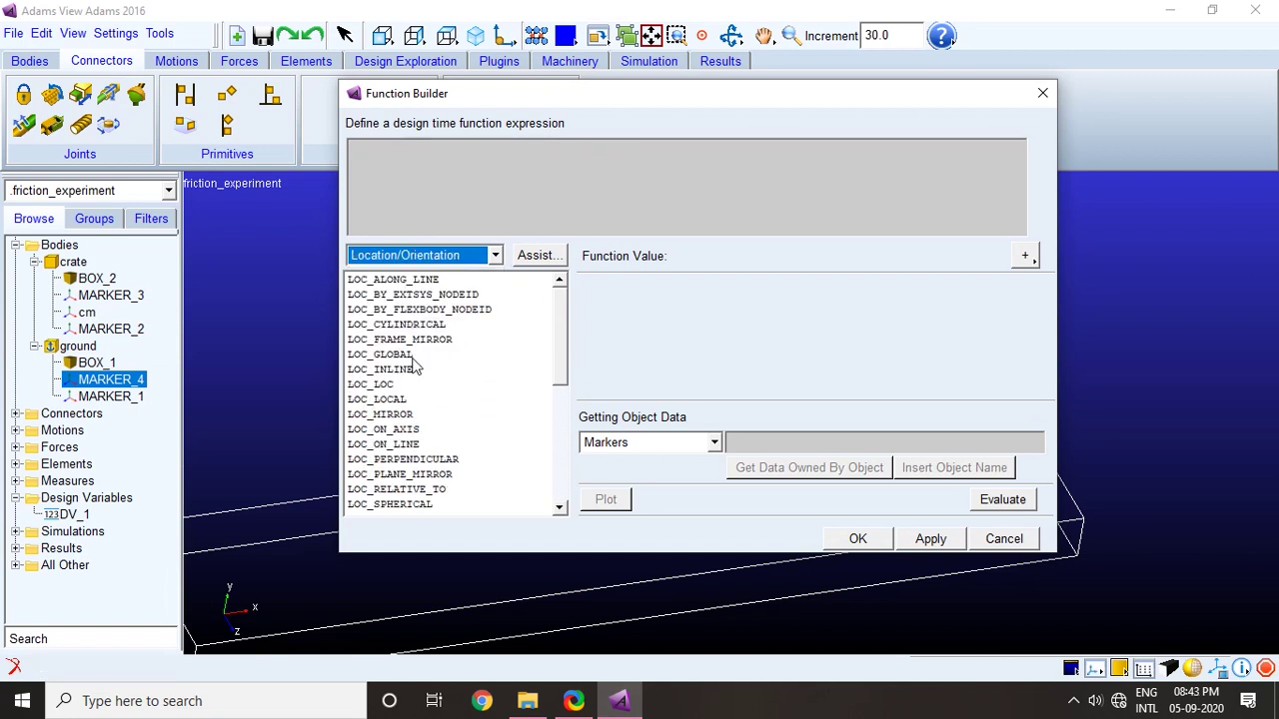
scroll(410, 367, "down", 3)
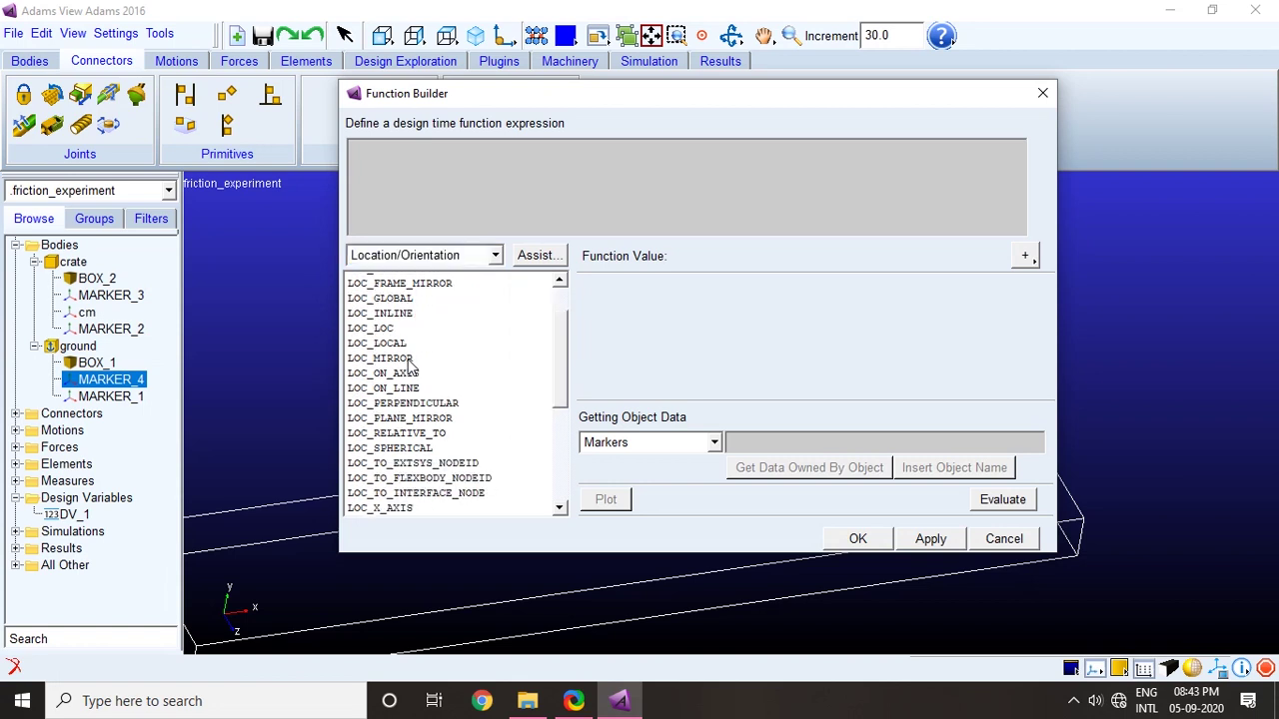
left_click(380, 378)
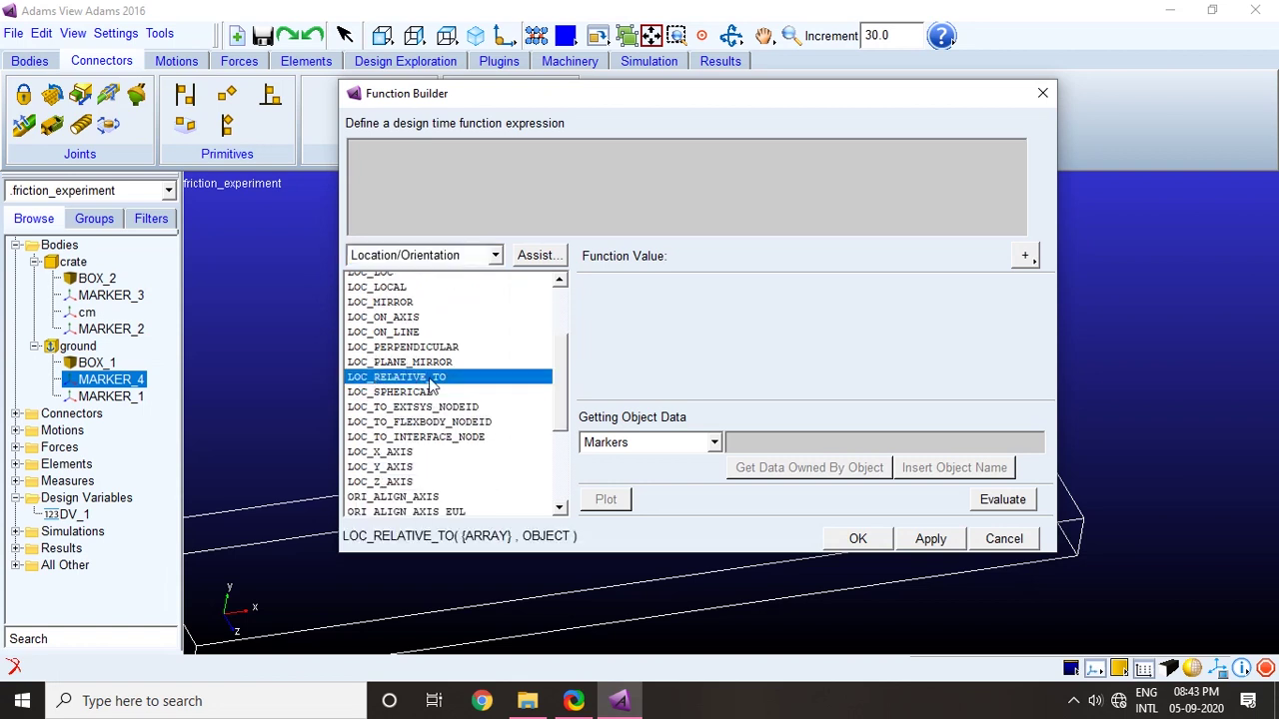
double_click(431, 386)
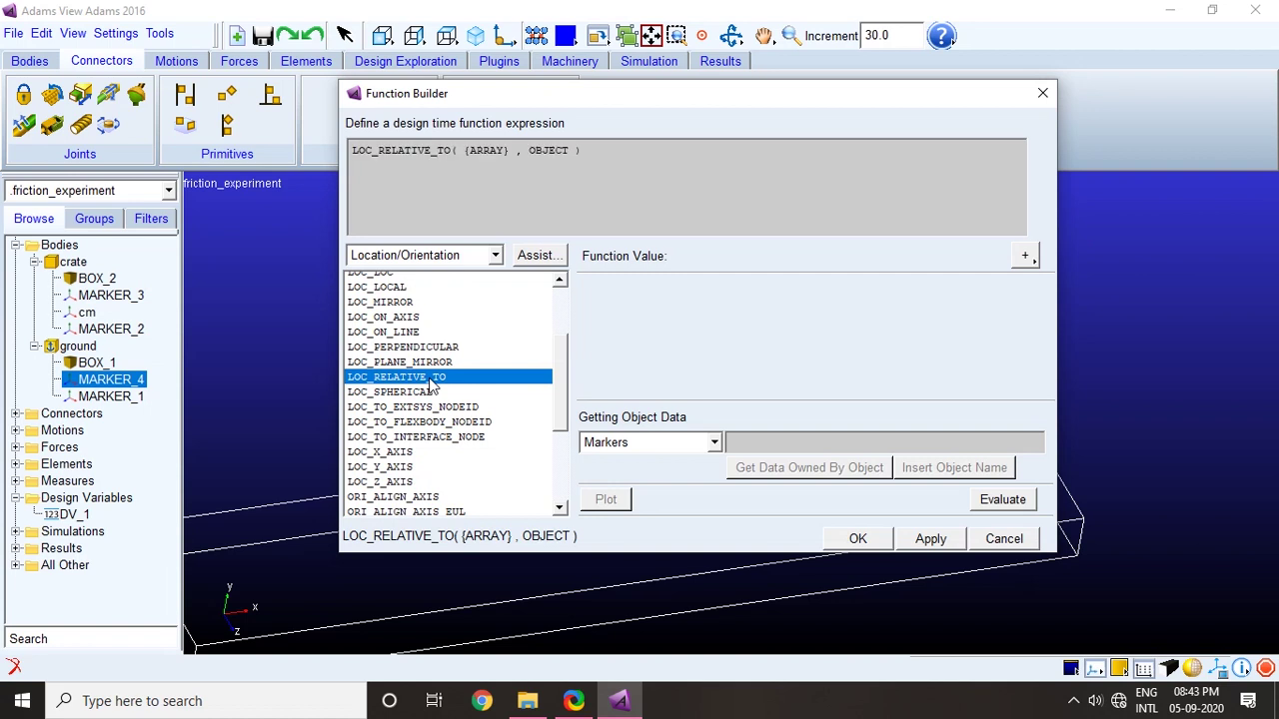
left_click_drag(506, 152, 469, 146)
type("0,0,0")
left_click_drag(572, 150, 530, 150)
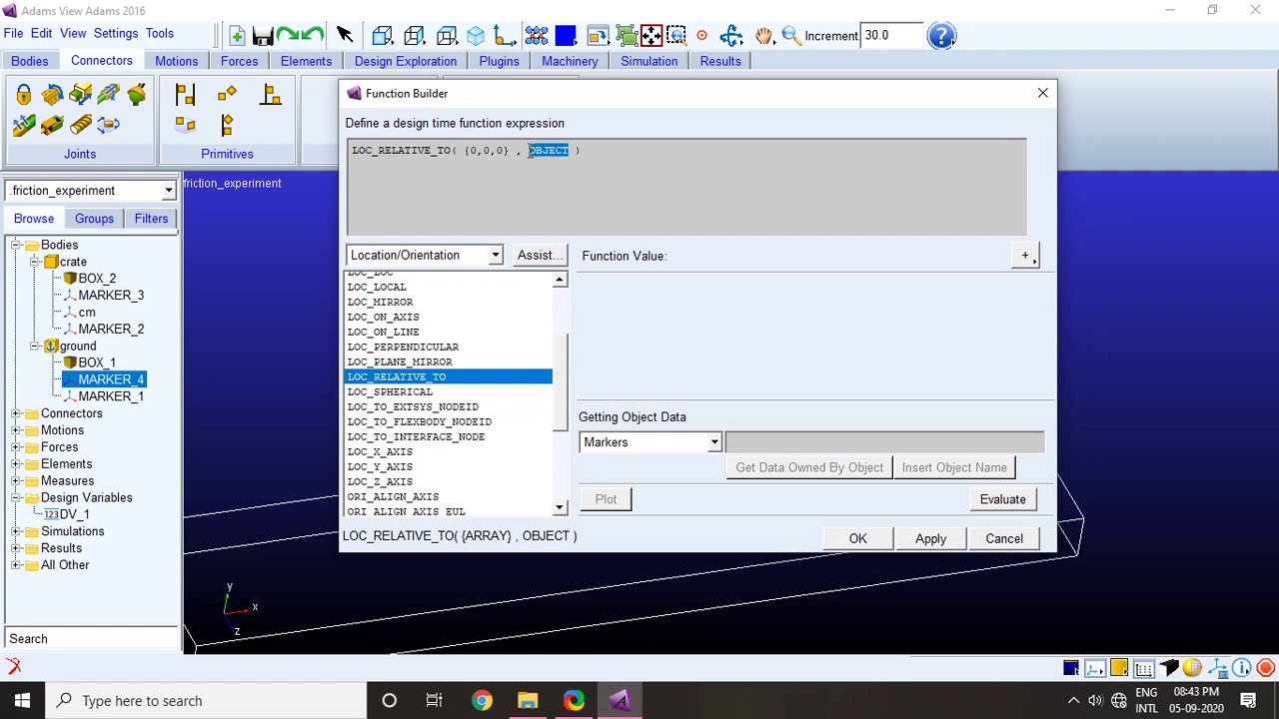
type(".ARKER_2")
left_click(858, 541)
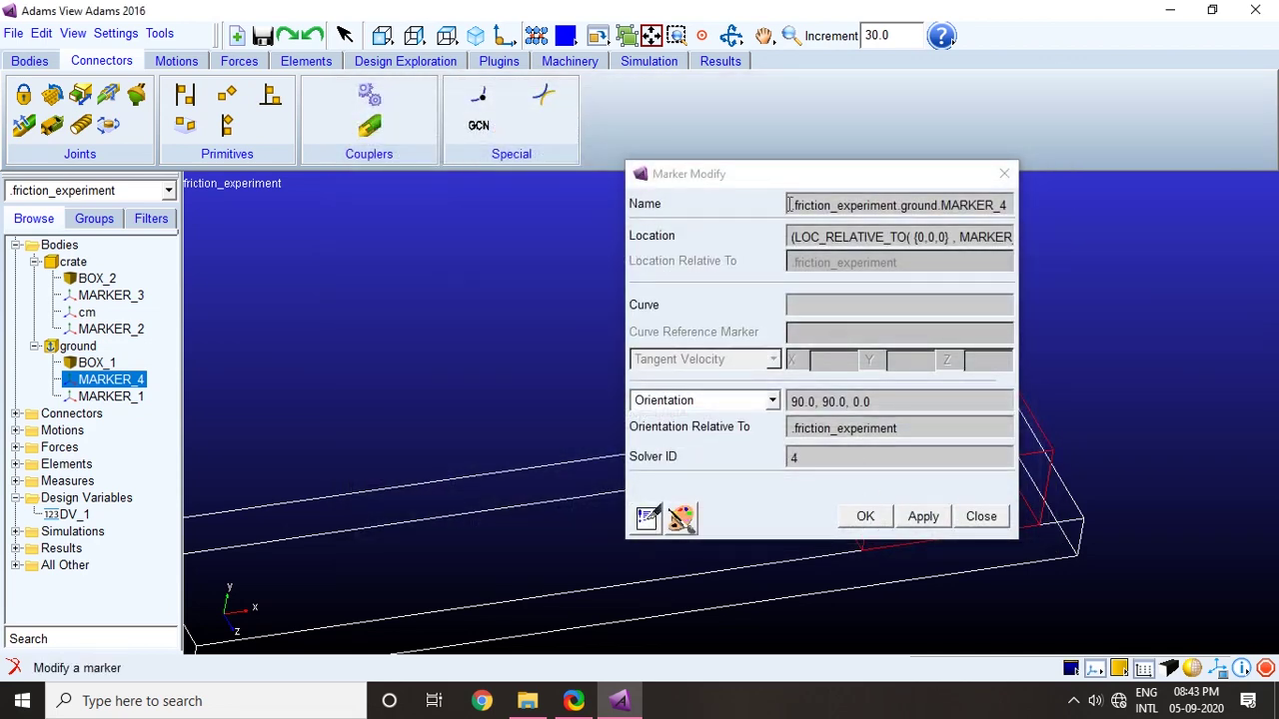
Step: Open the Expression Builder for MARKER_4's orientation and clear the old angles
left_click_drag(771, 188, 697, 147)
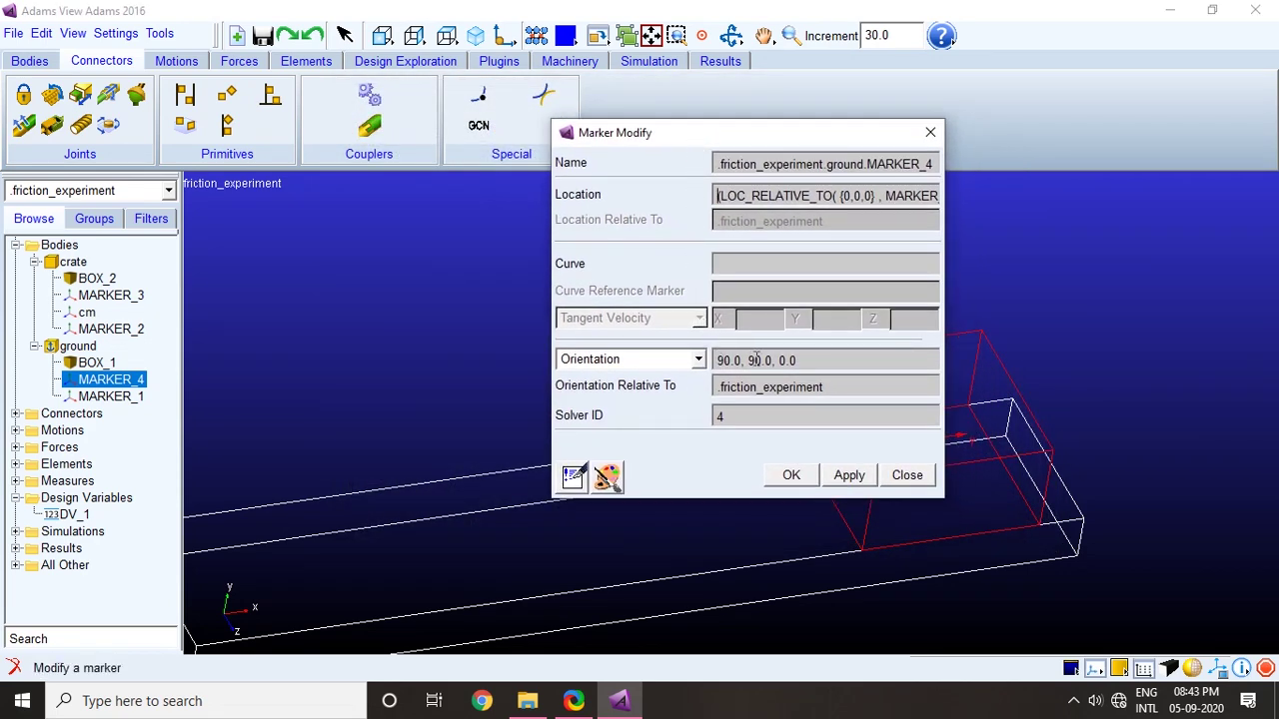
left_click_drag(806, 363, 719, 361)
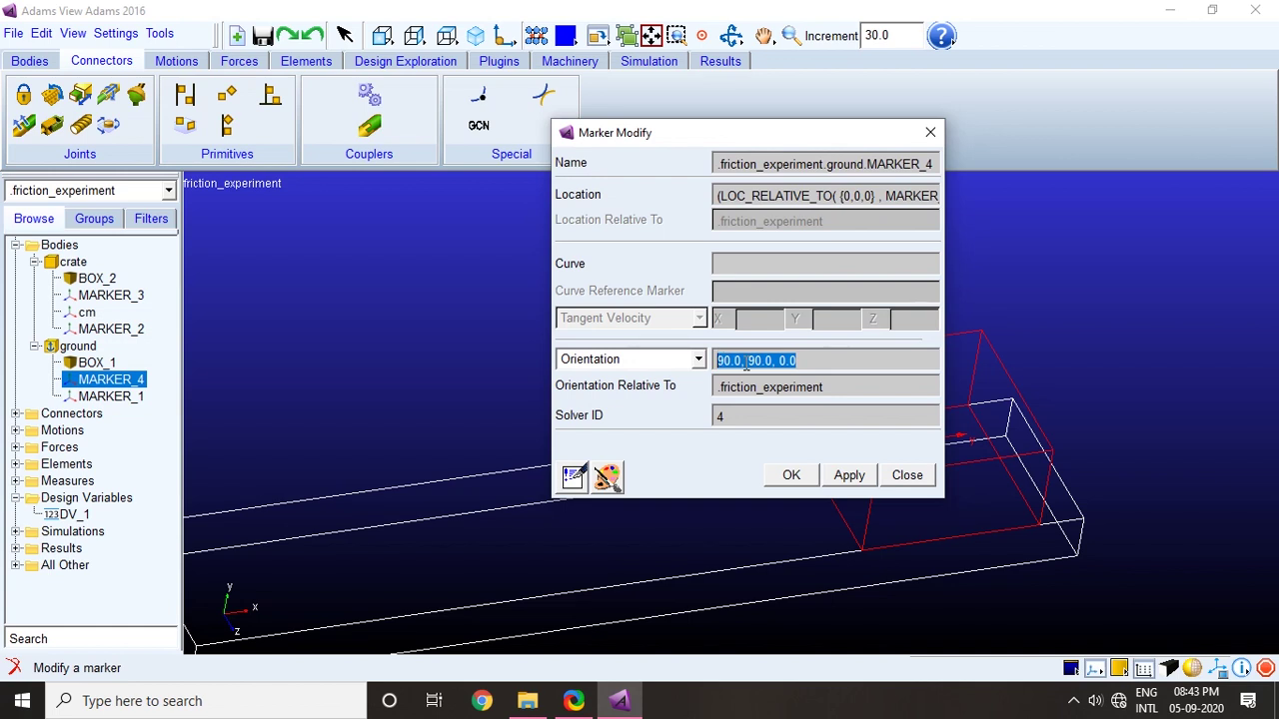
left_click(805, 360)
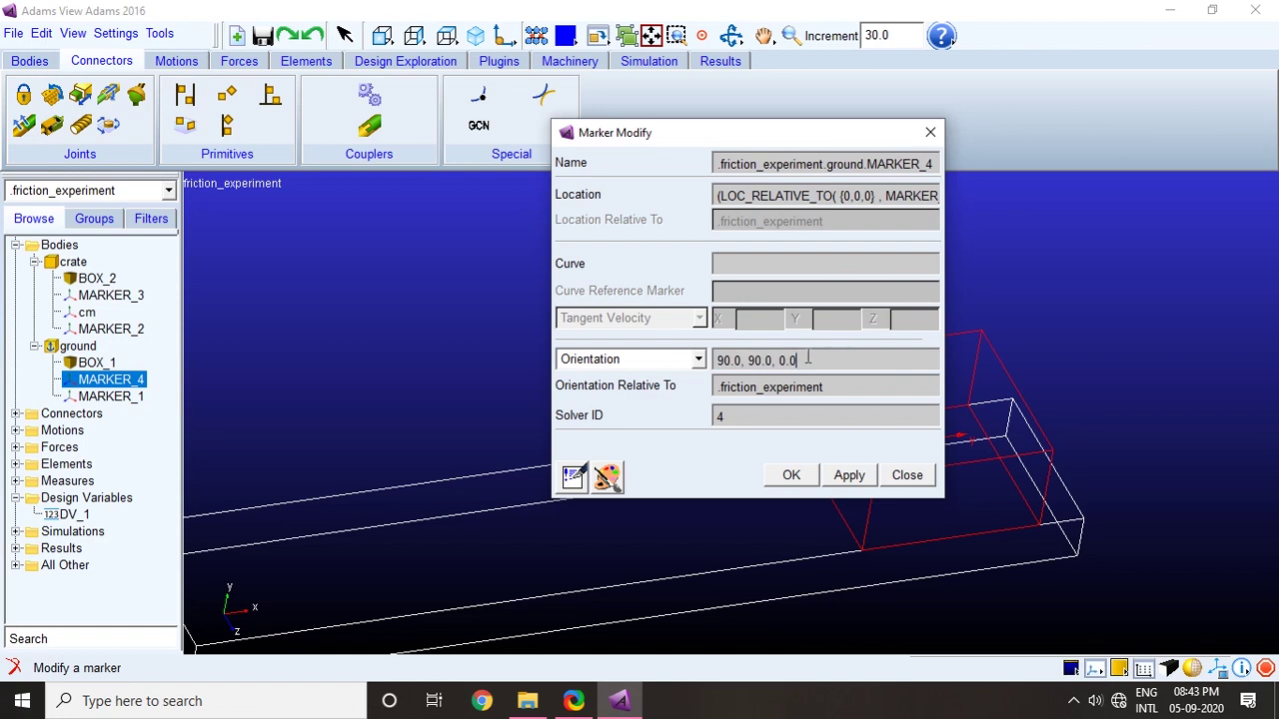
right_click(807, 358)
mouse_move(859, 509)
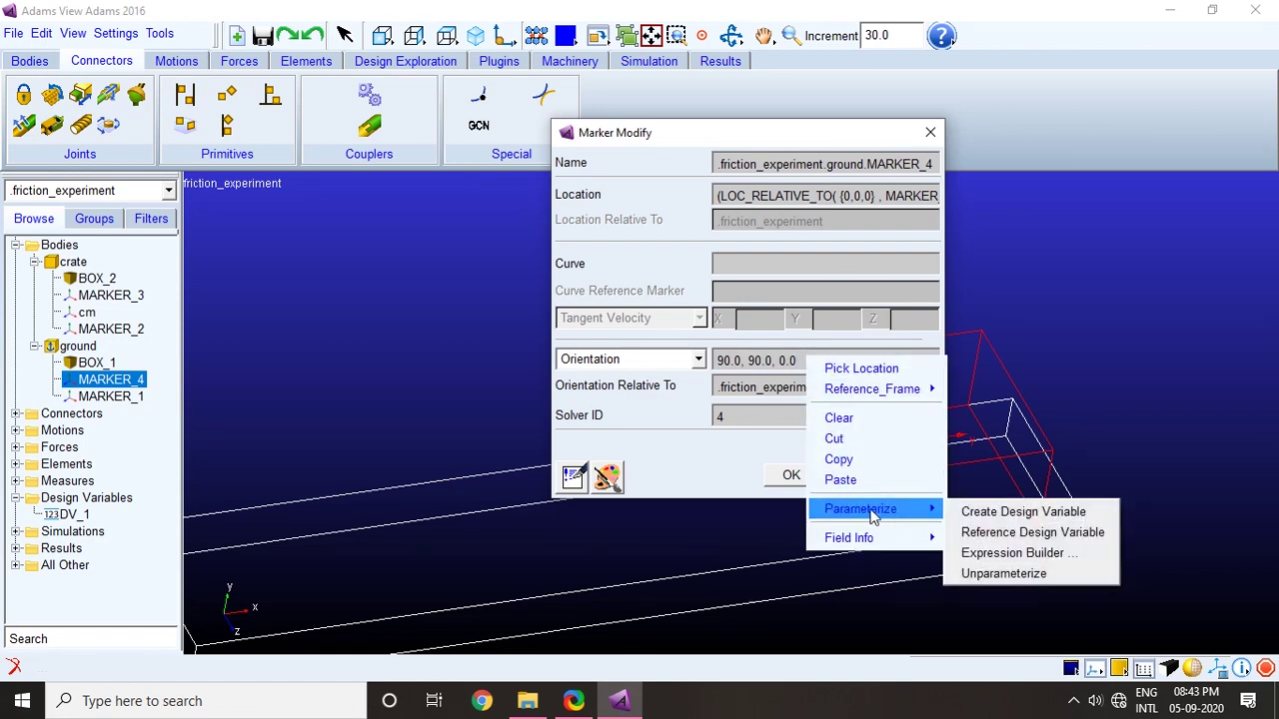
left_click(1012, 552)
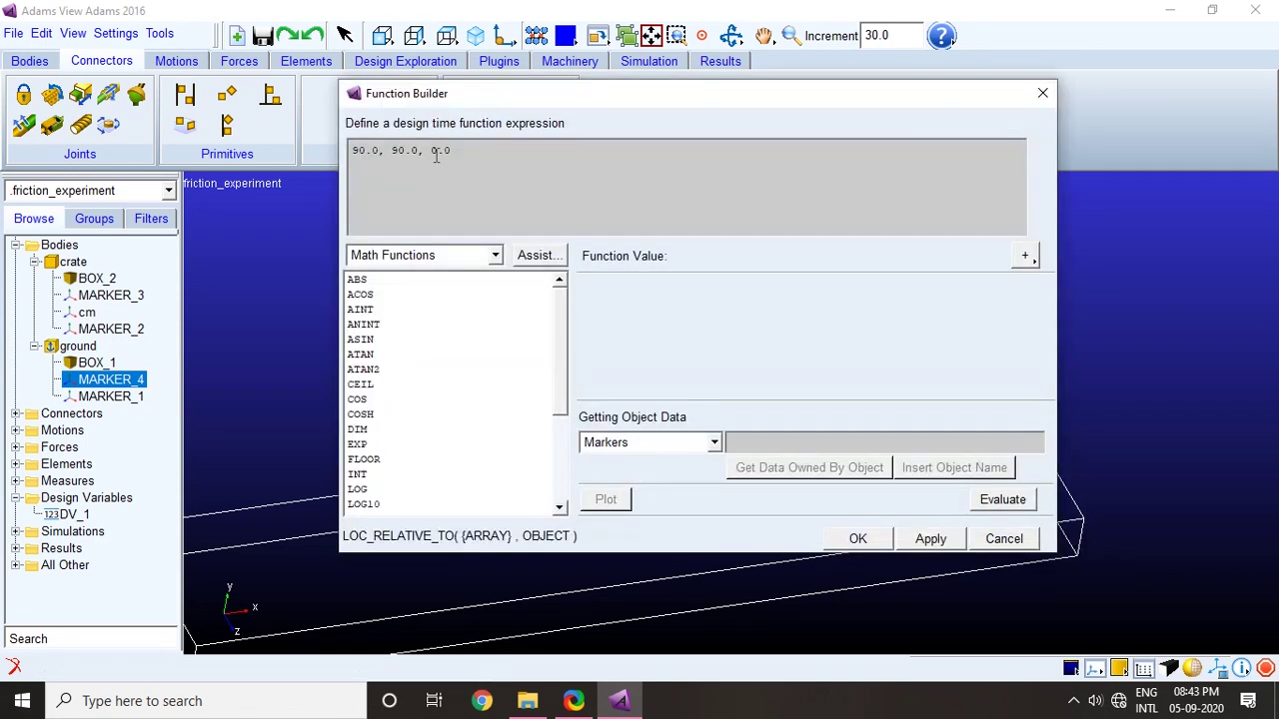
left_click_drag(454, 150, 302, 148)
key("ctrl+c")
key("BackSpace")
Step: Enter ORI_RELATIVE_TO({90.0, 90.0, 0.0}, MARKER_2) as the orientation expression and accept it
left_click(452, 258)
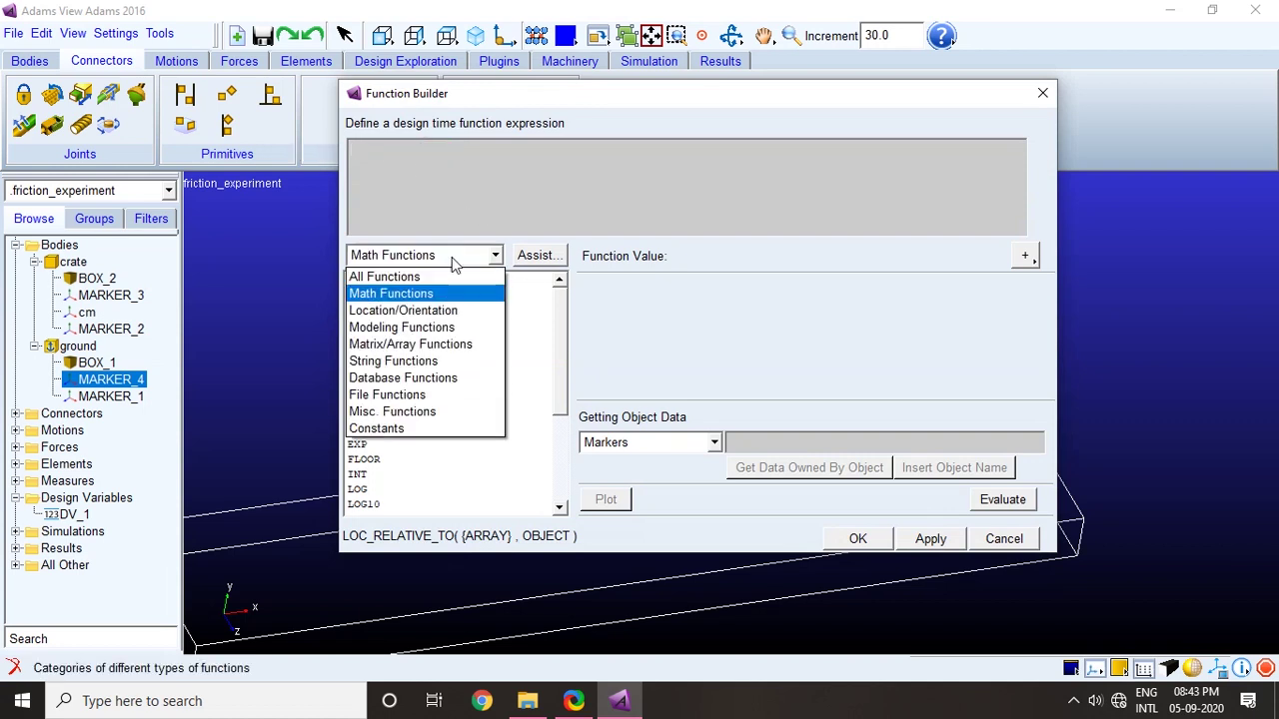
left_click(424, 310)
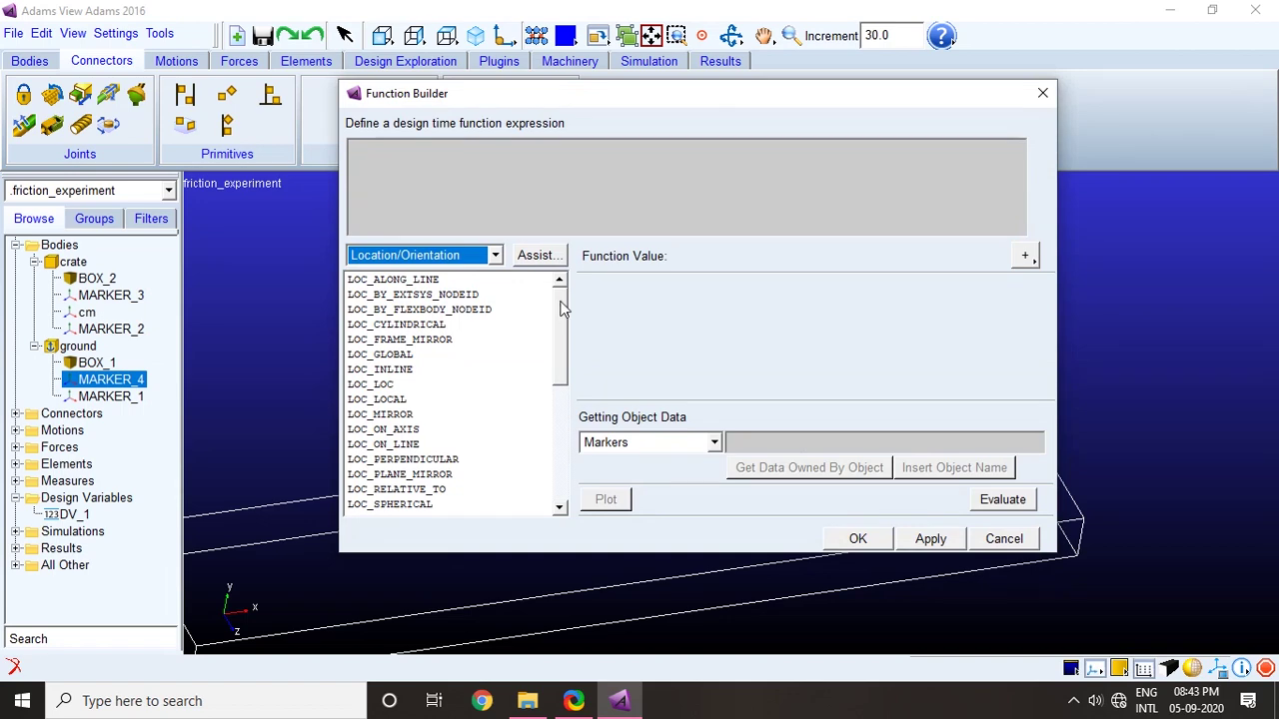
left_click_drag(562, 305, 565, 431)
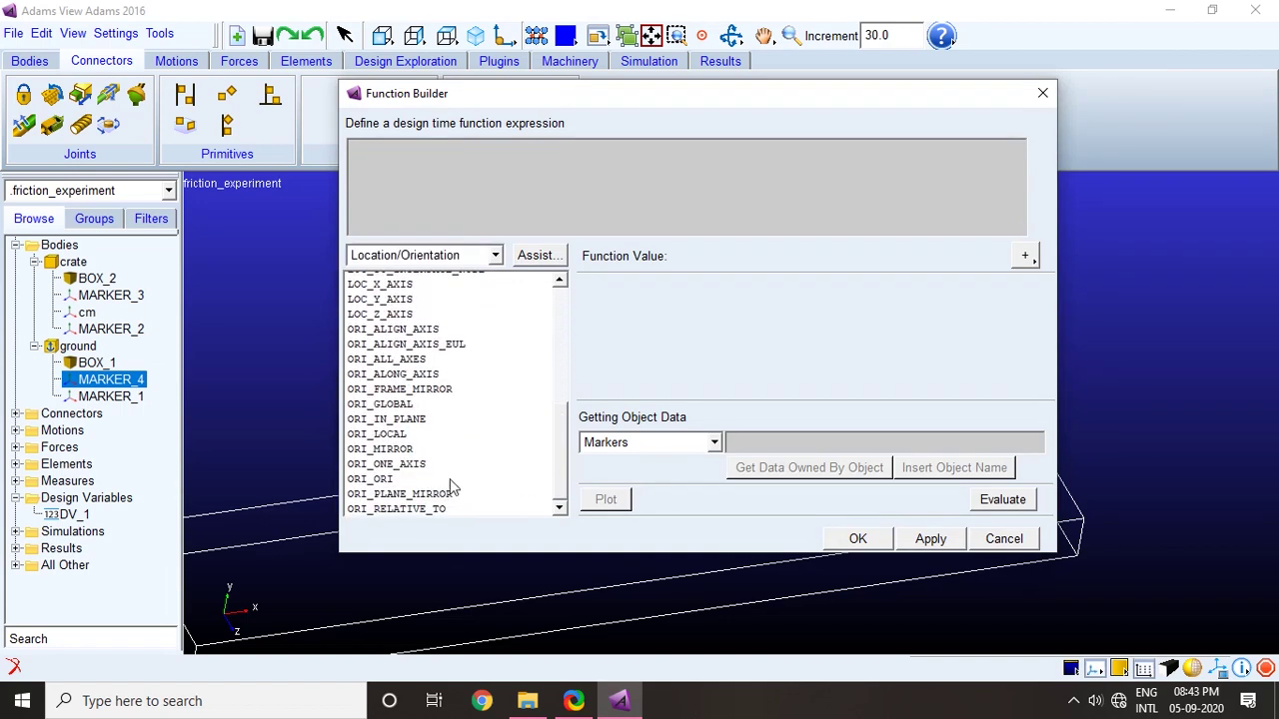
double_click(381, 510)
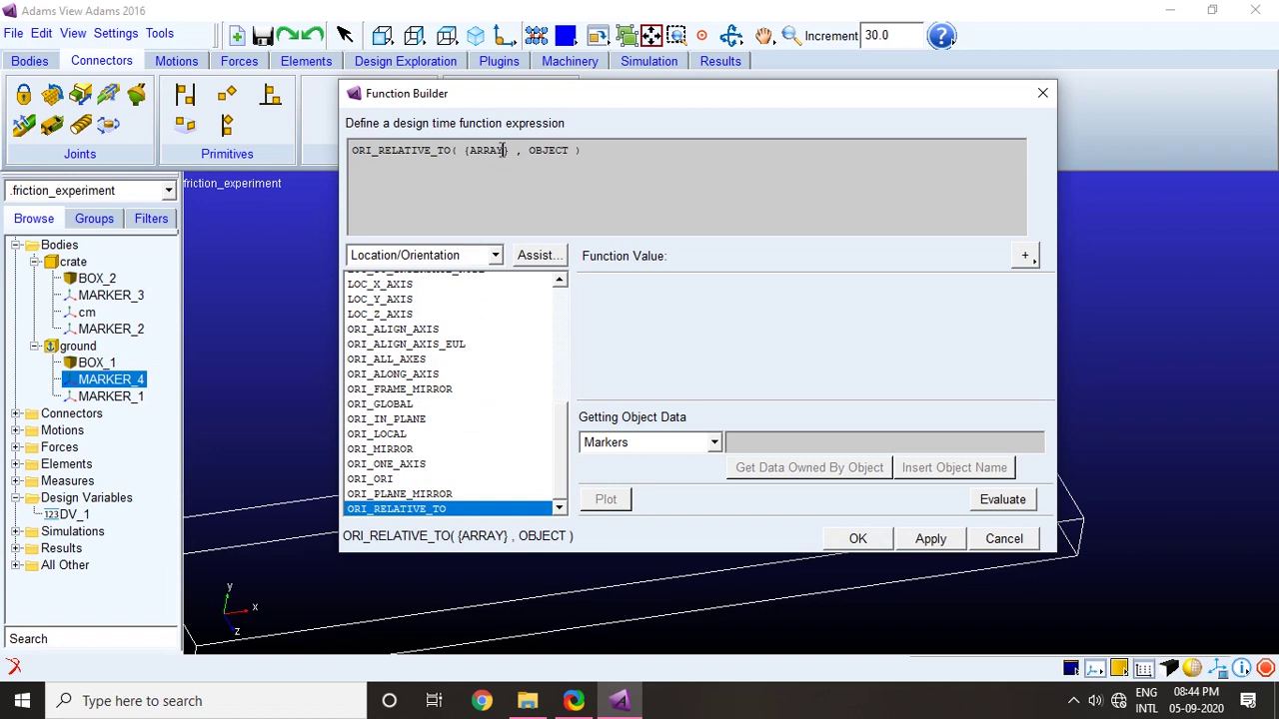
left_click_drag(504, 150, 469, 150)
key("ctrl+v")
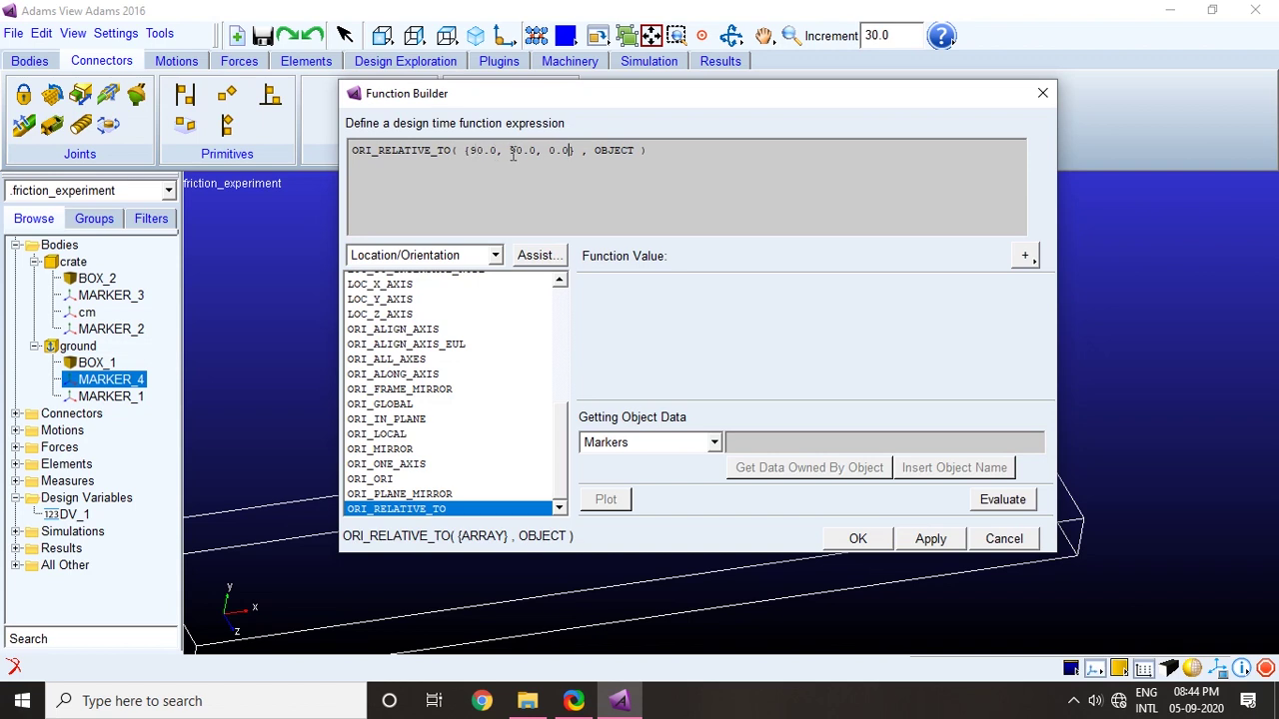
left_click_drag(635, 152, 595, 152)
type("MARKER_2")
left_click(854, 539)
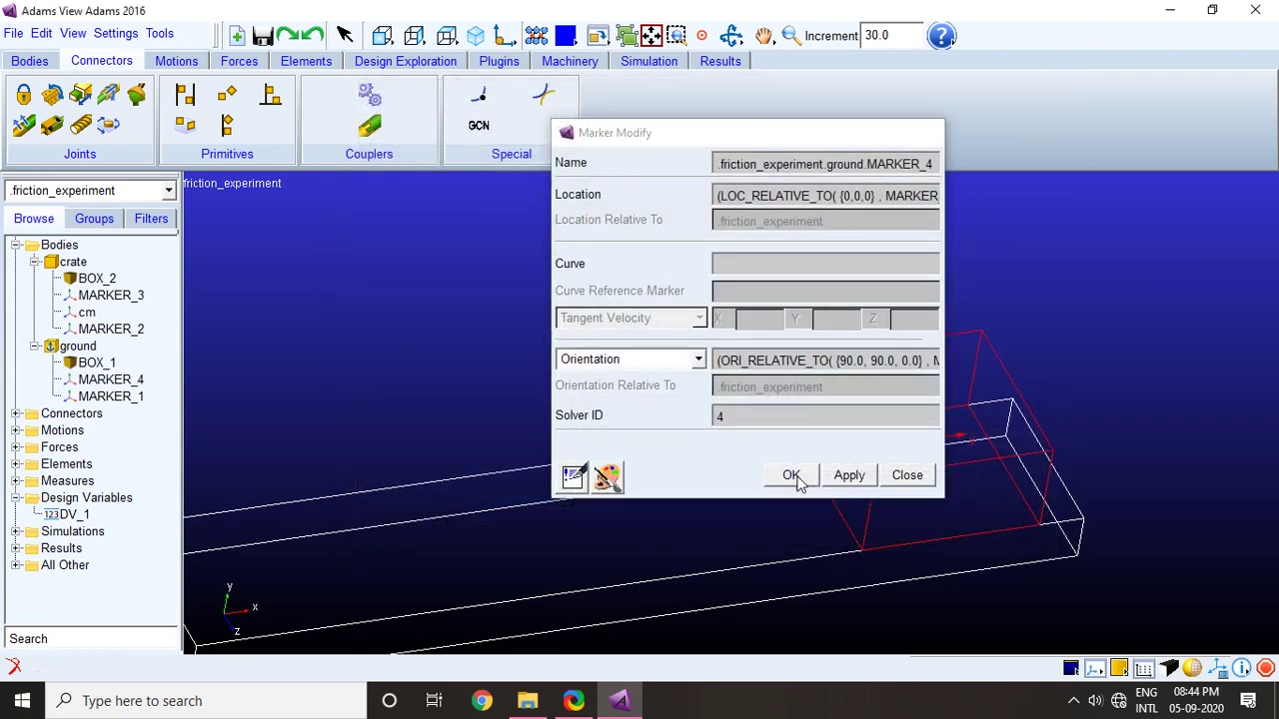
Step: Save MARKER_4, show the whole ramp from the front, and apply DV_1 standard value 25
left_click(790, 475)
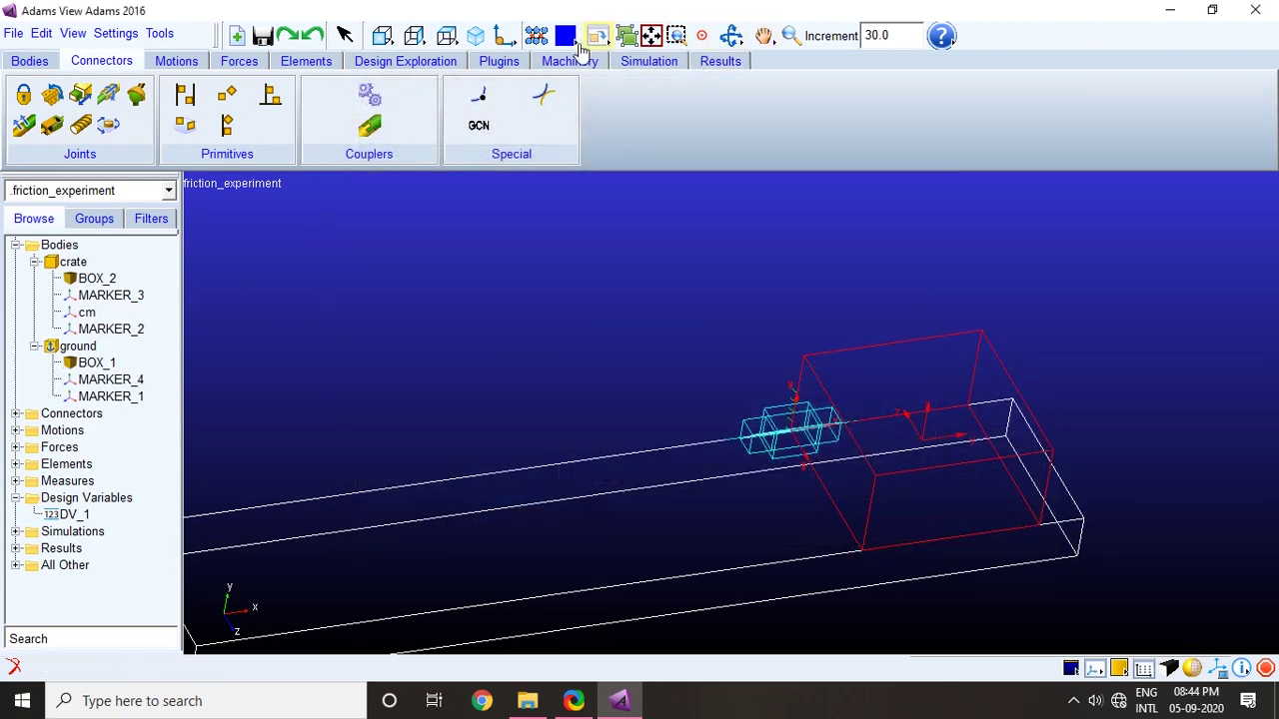
left_click(383, 37)
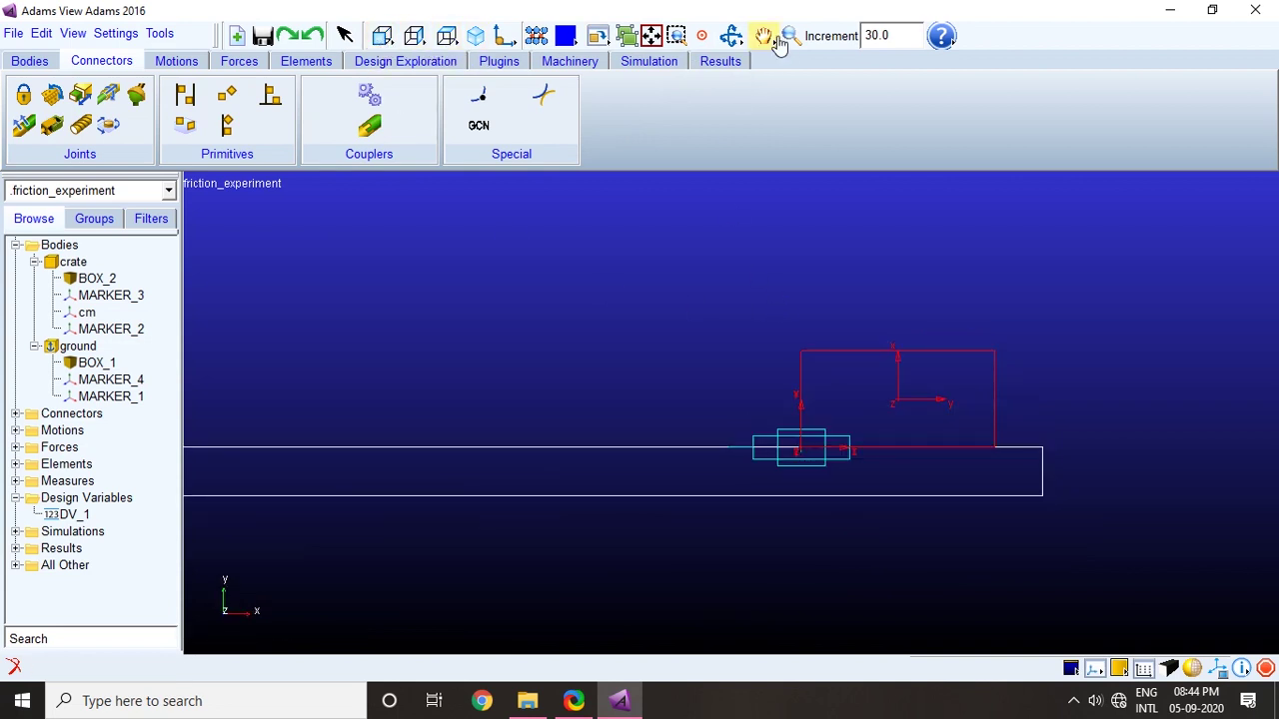
left_click(790, 36)
left_click_drag(587, 341, 585, 363)
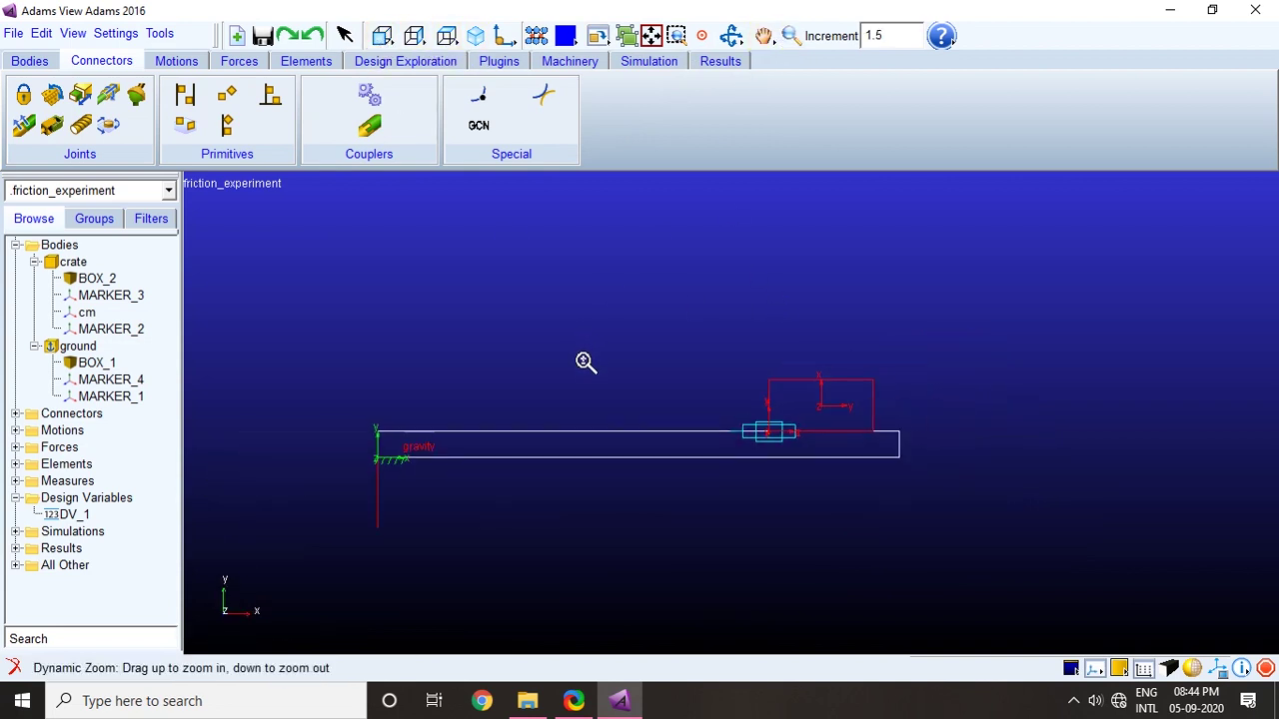
double_click(58, 516)
left_click_drag(1065, 177, 1089, 177)
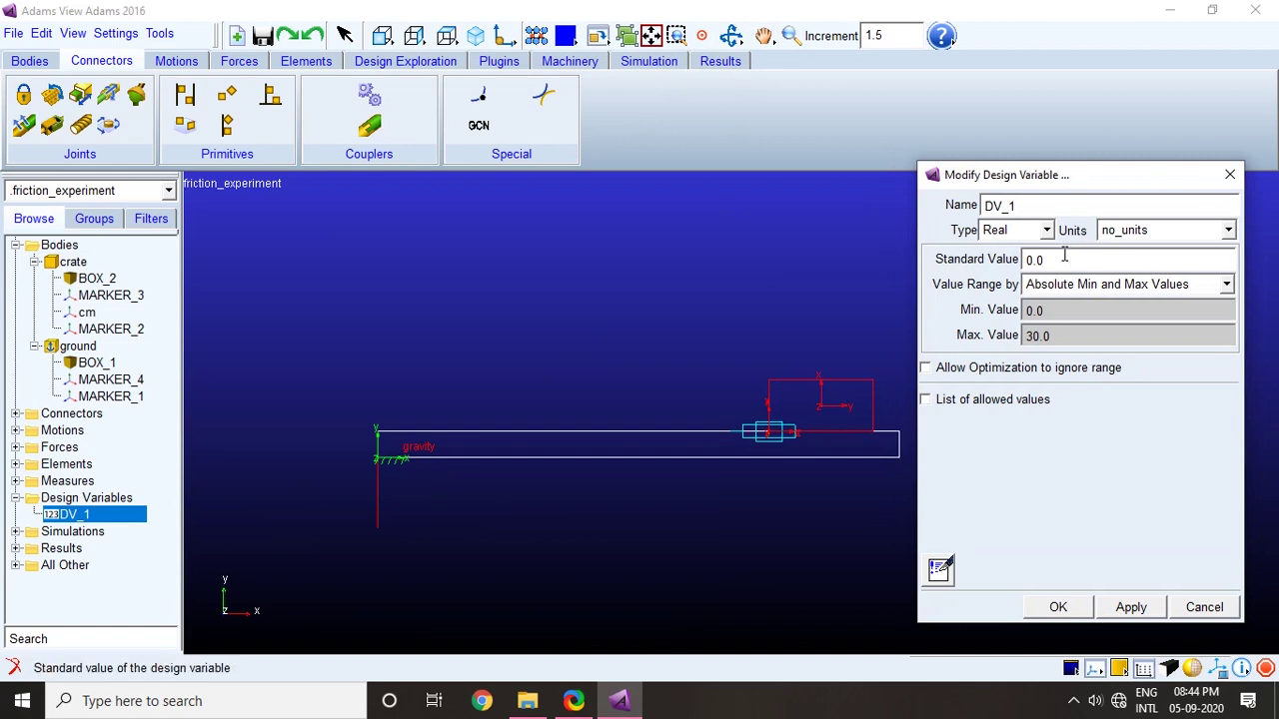
double_click(1024, 259)
type("25")
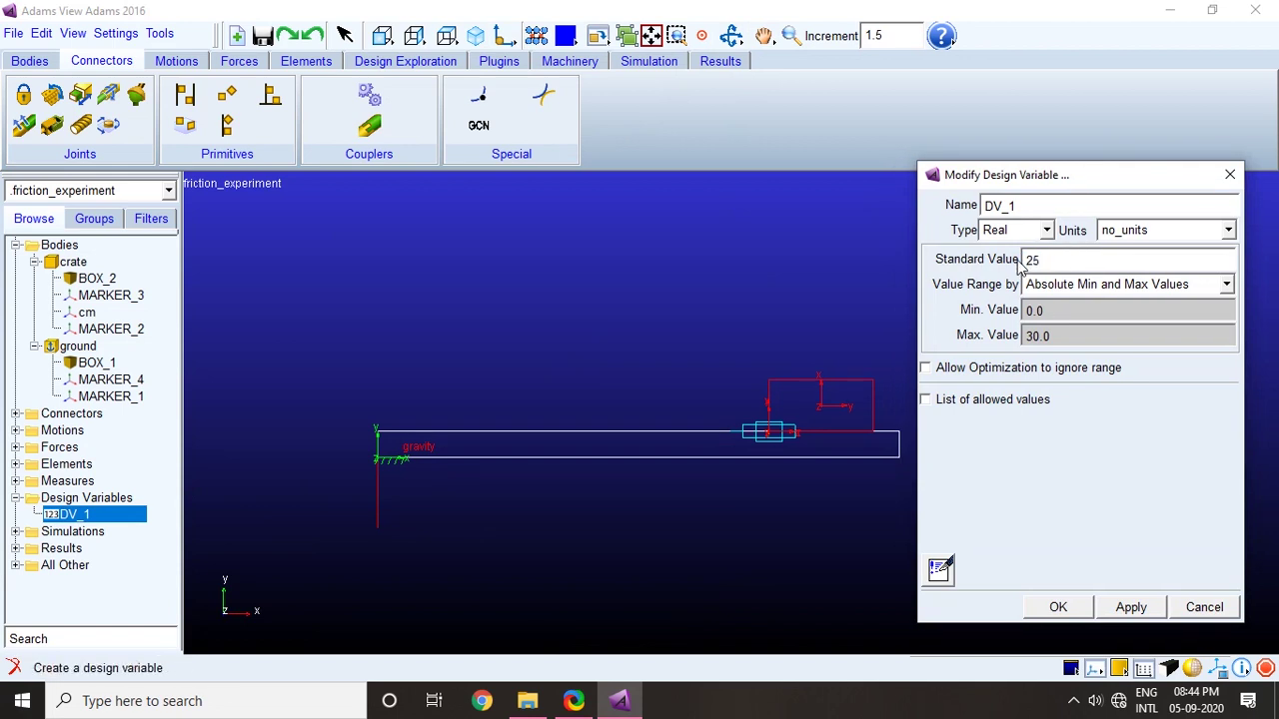
left_click(1131, 606)
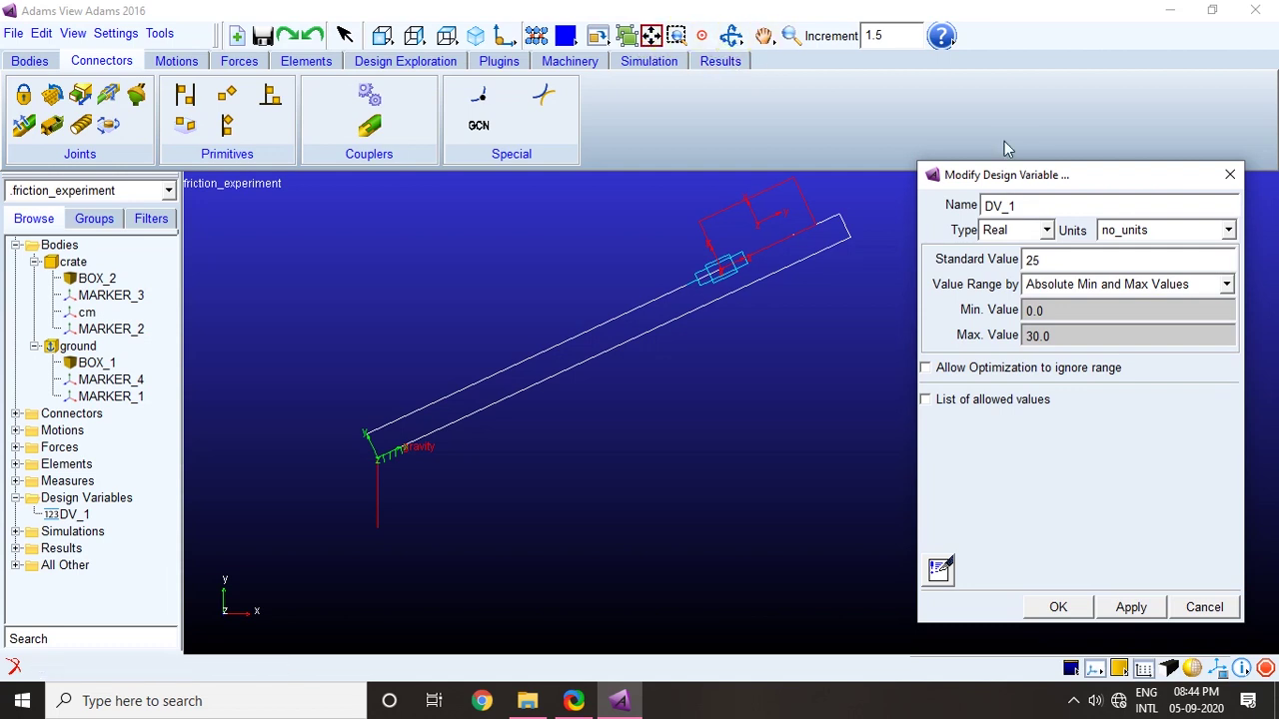
Step: Reopen DV_1 and set its standard value back to 0 to flatten the ramp
left_click(1230, 175)
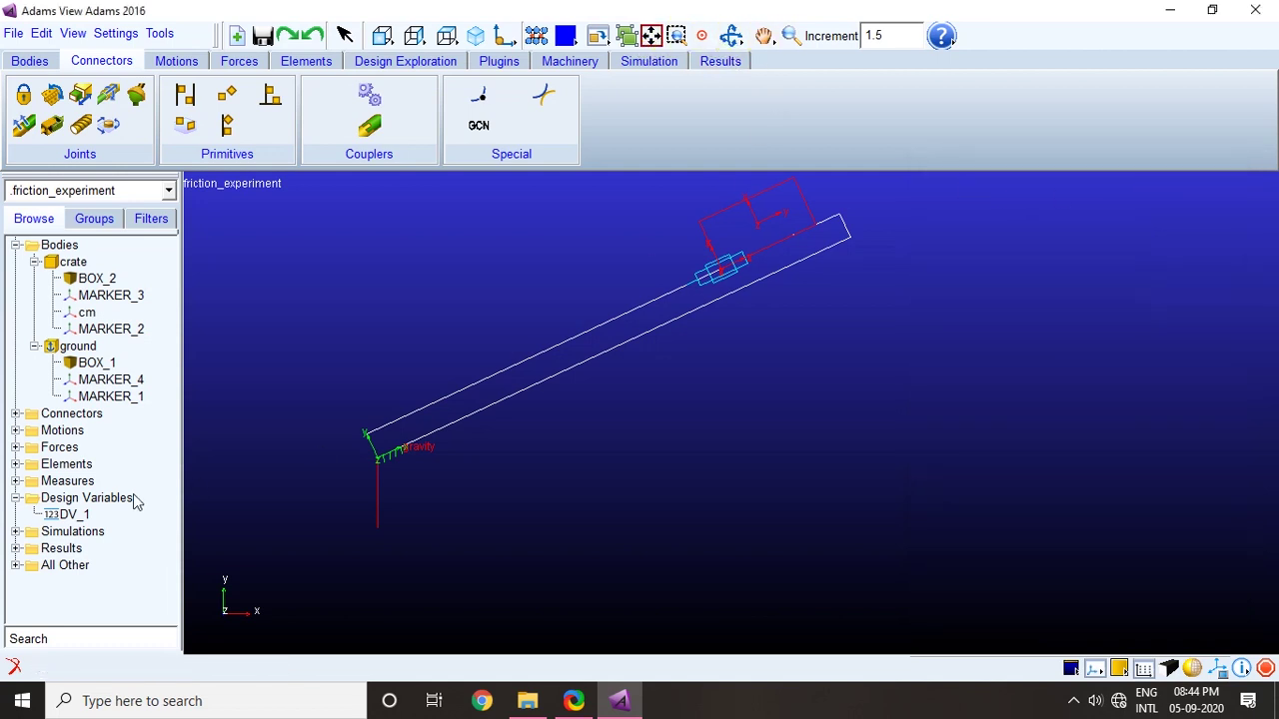
double_click(62, 514)
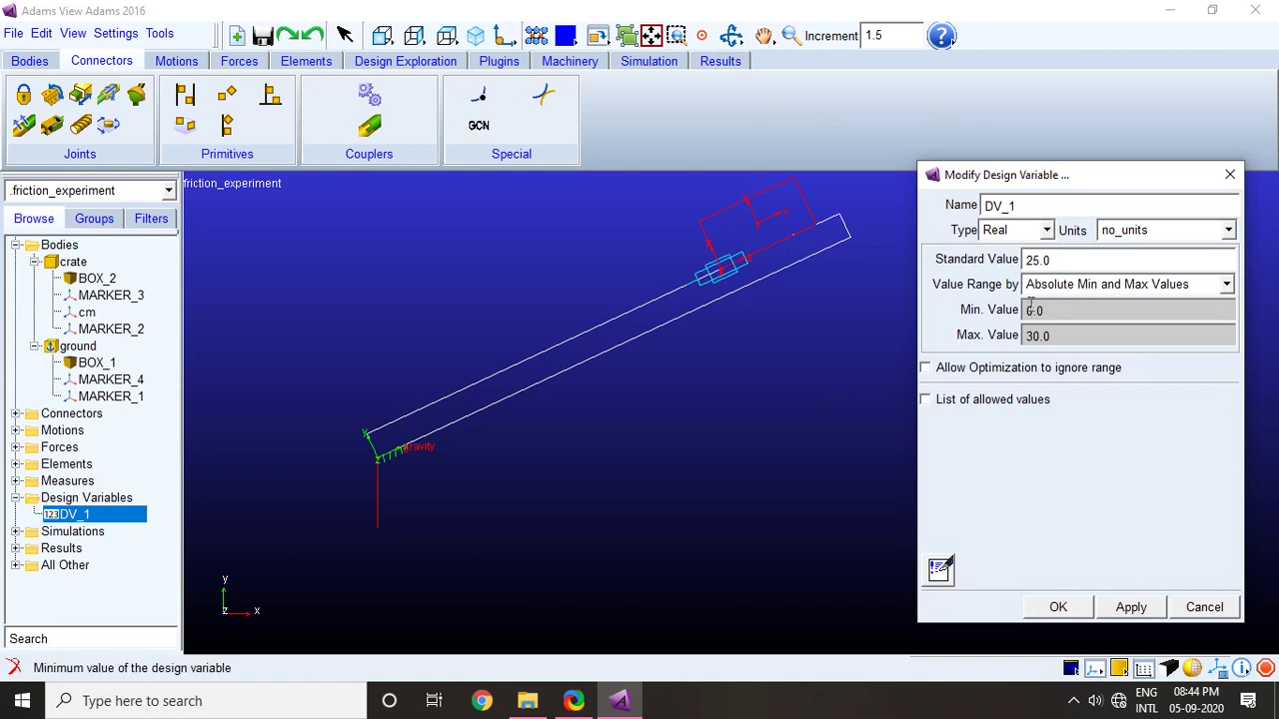
double_click(1037, 260)
type("0")
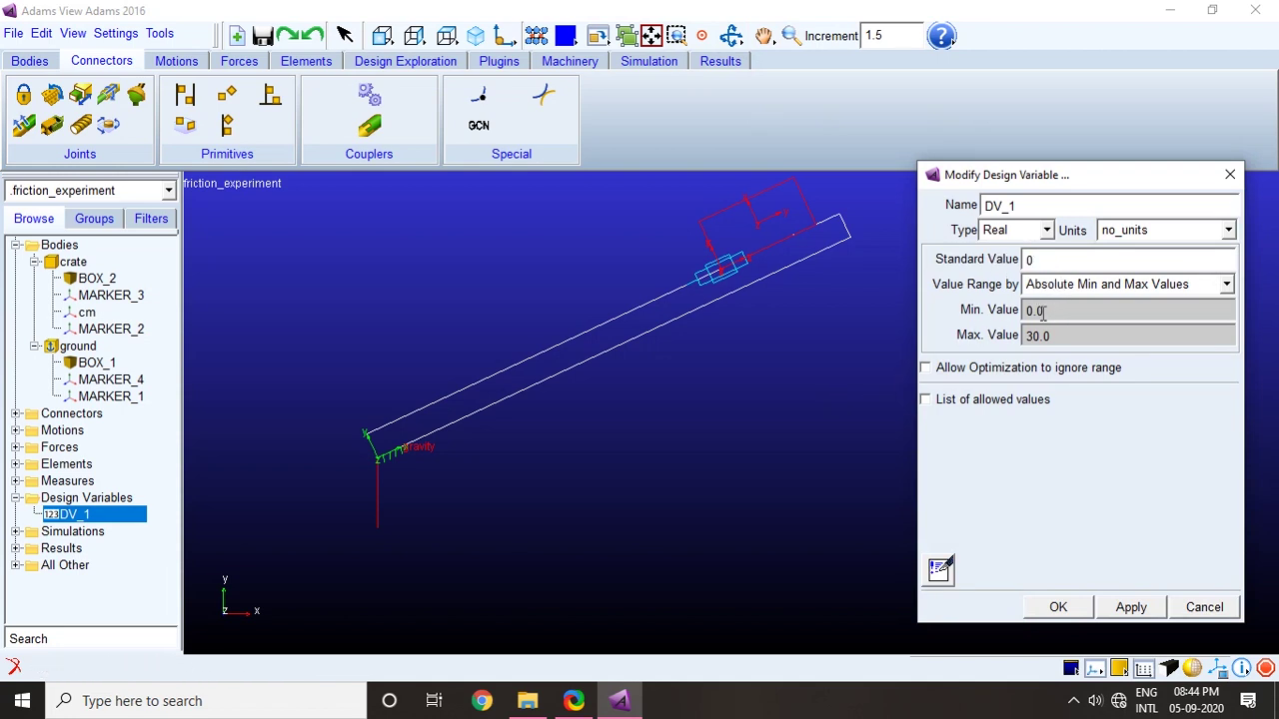
left_click(1058, 608)
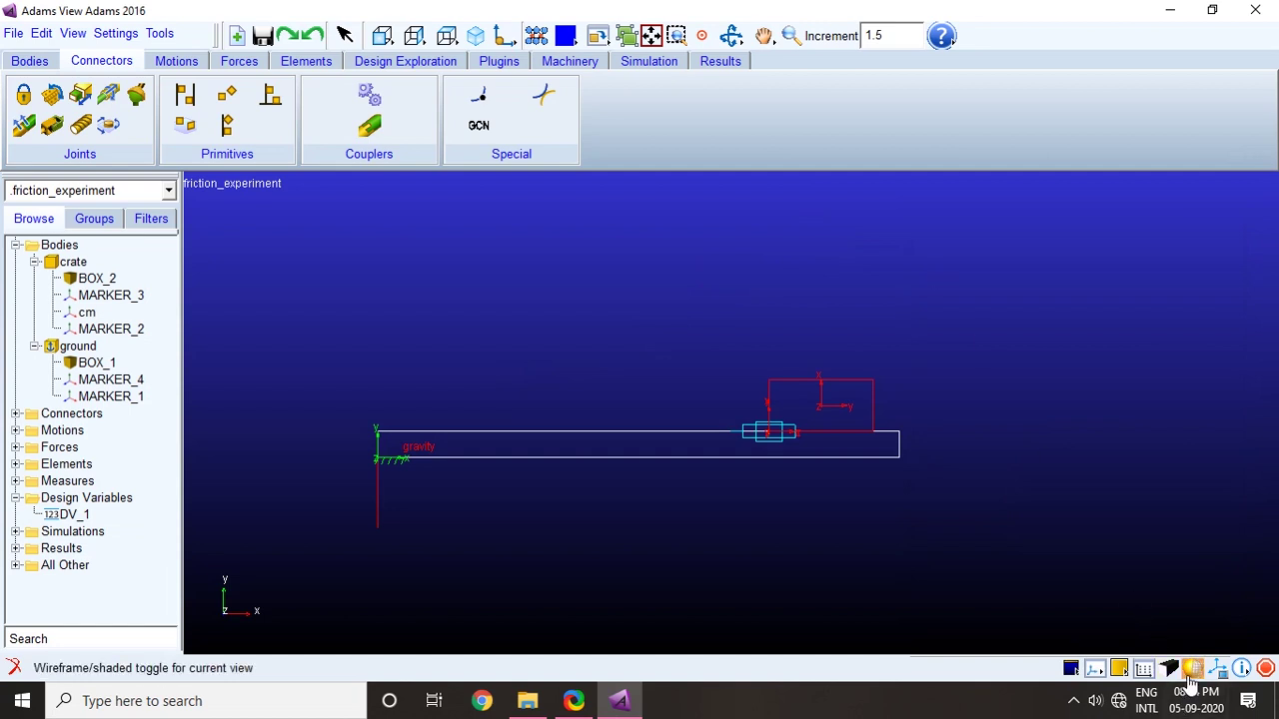
Step: Switch to shaded display, collapse crate and ground, set DV_1 to 30, and fit the view
left_click(1192, 668)
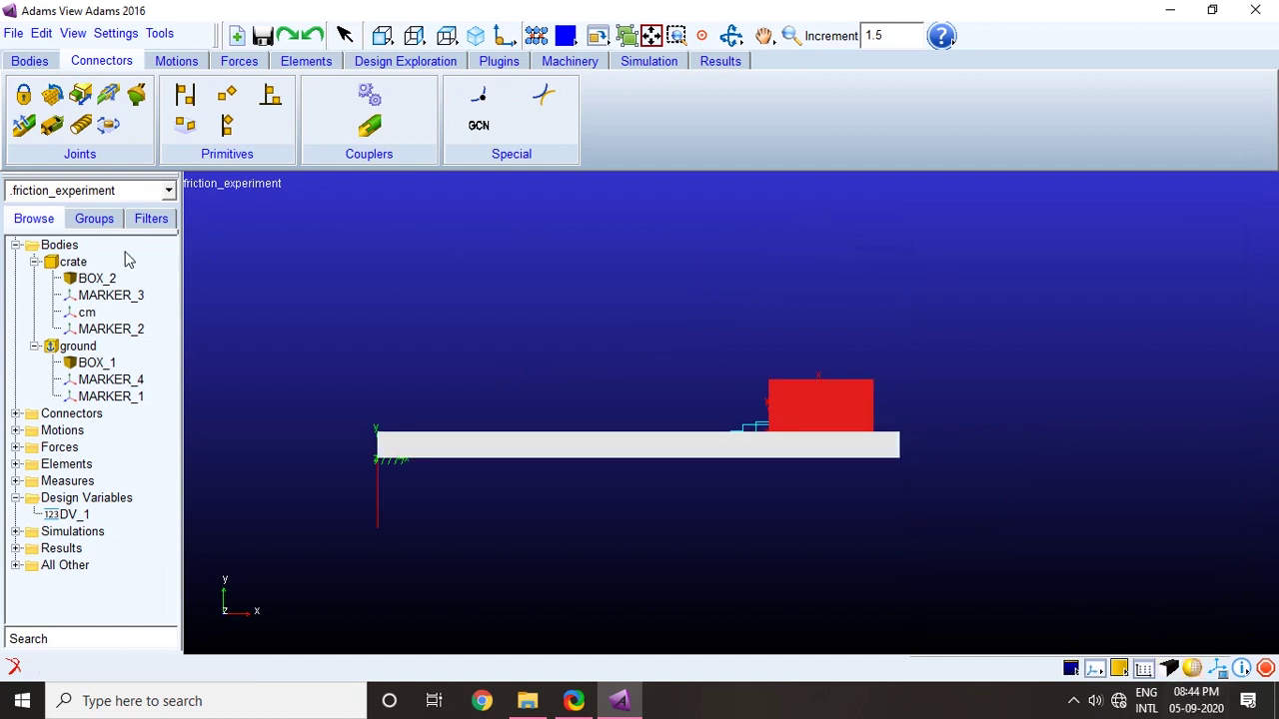
left_click(35, 262)
left_click(35, 278)
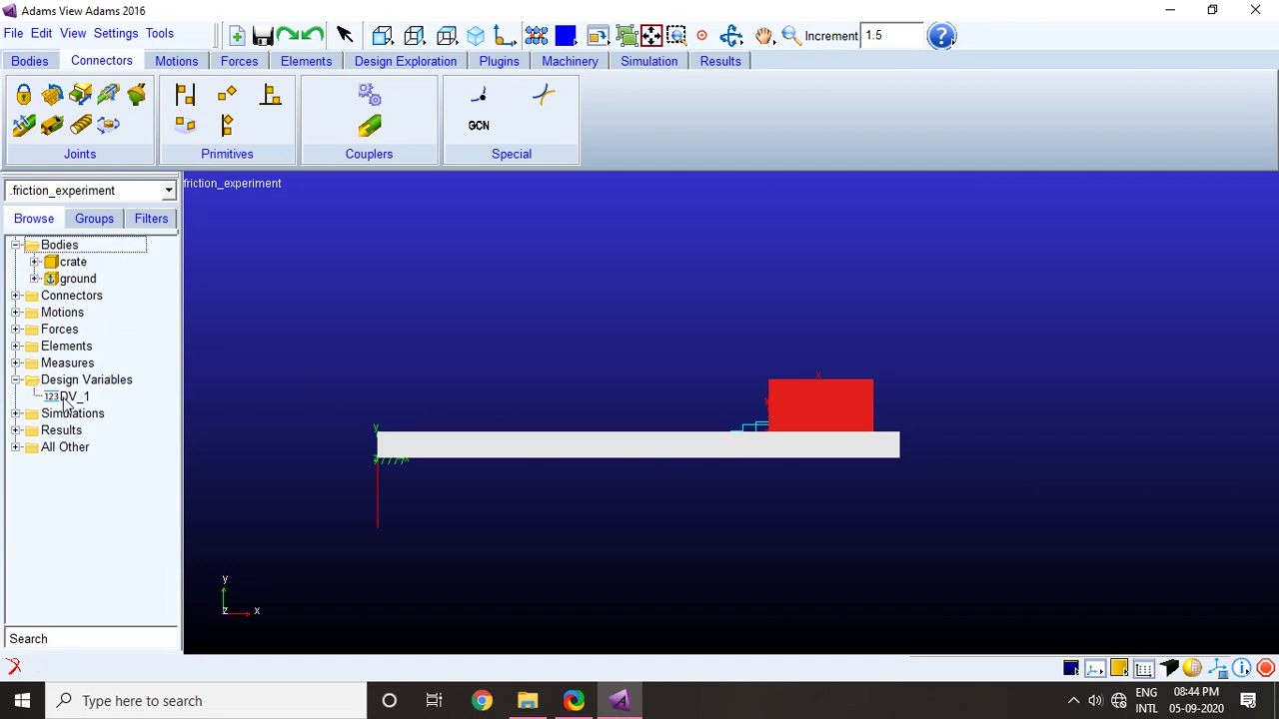
double_click(70, 396)
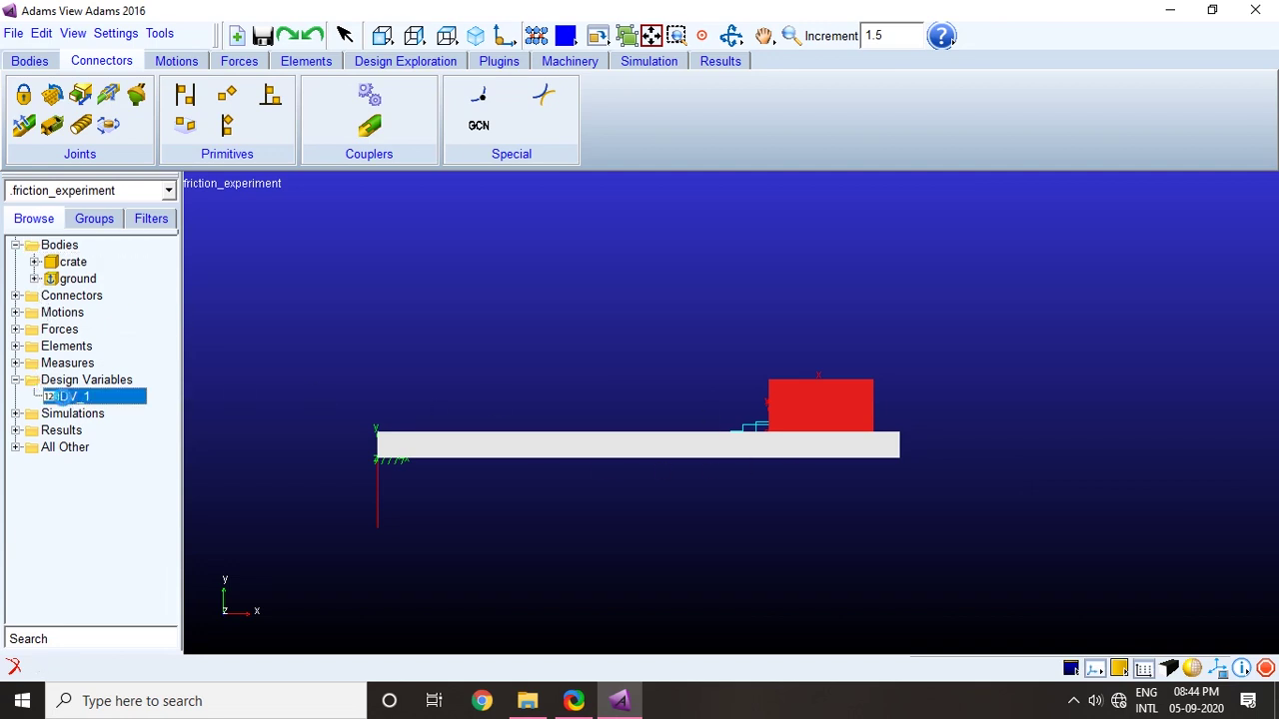
double_click(1029, 261)
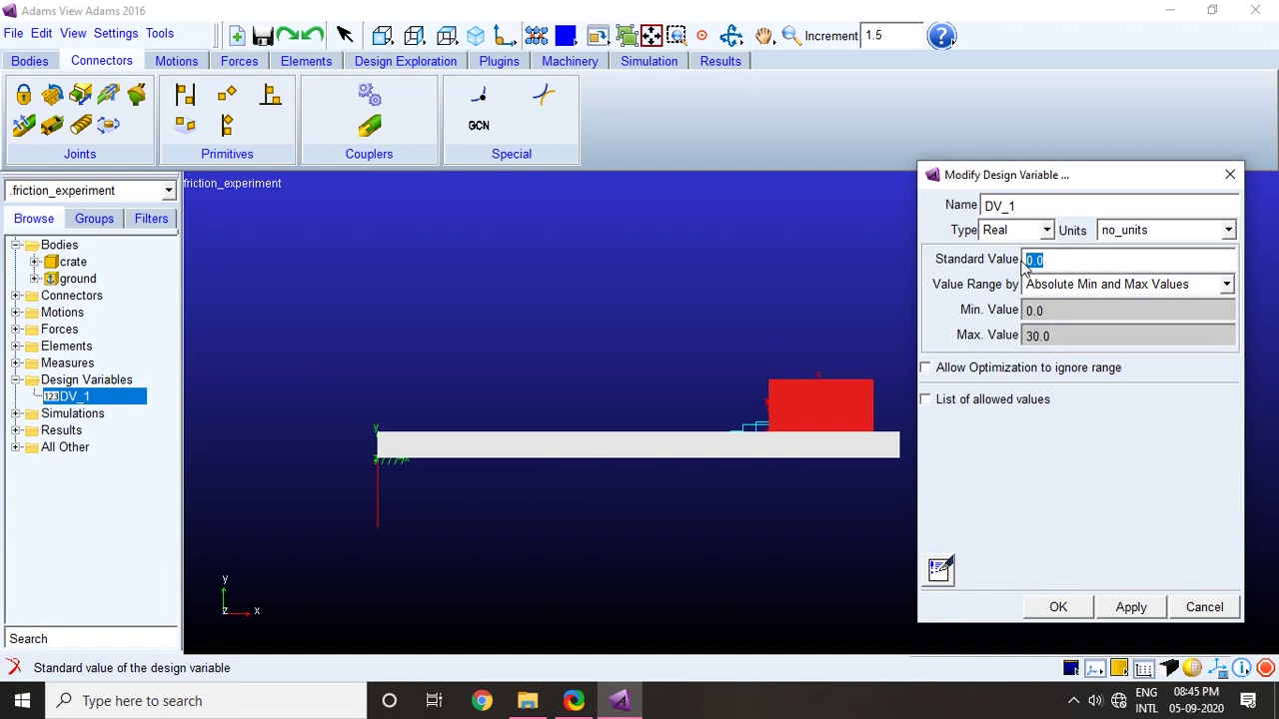
type("30")
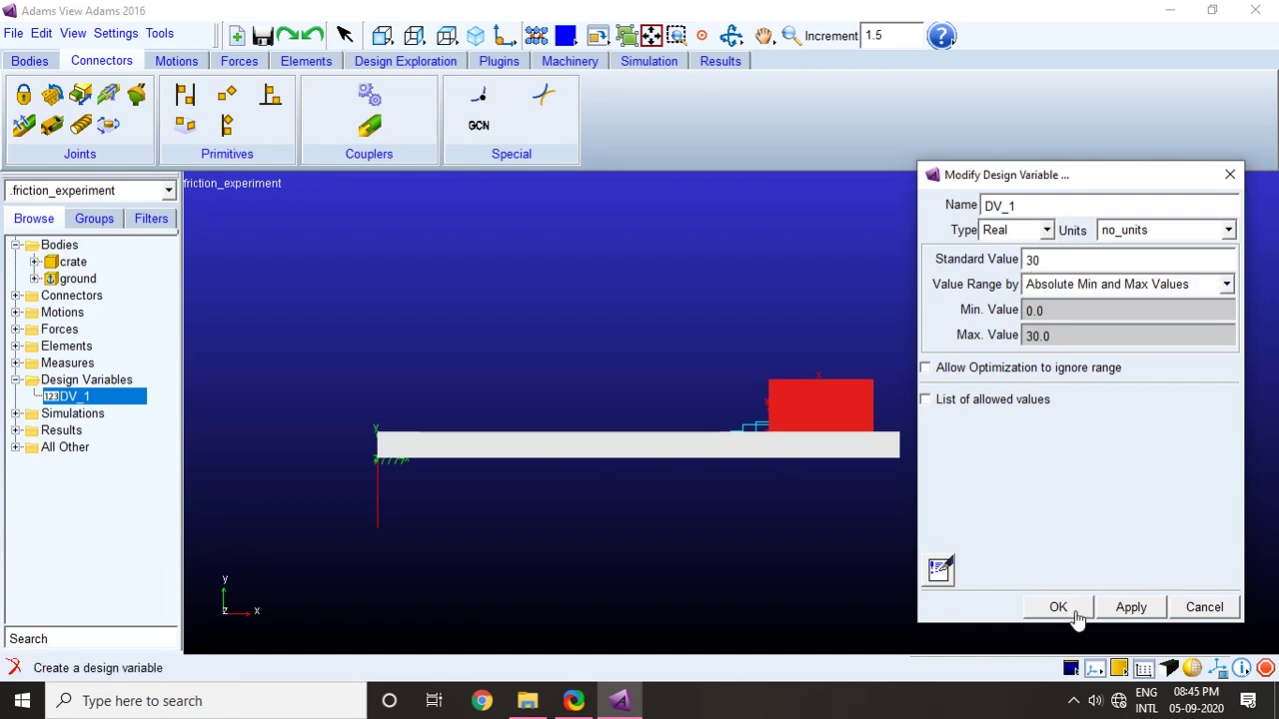
left_click(1058, 607)
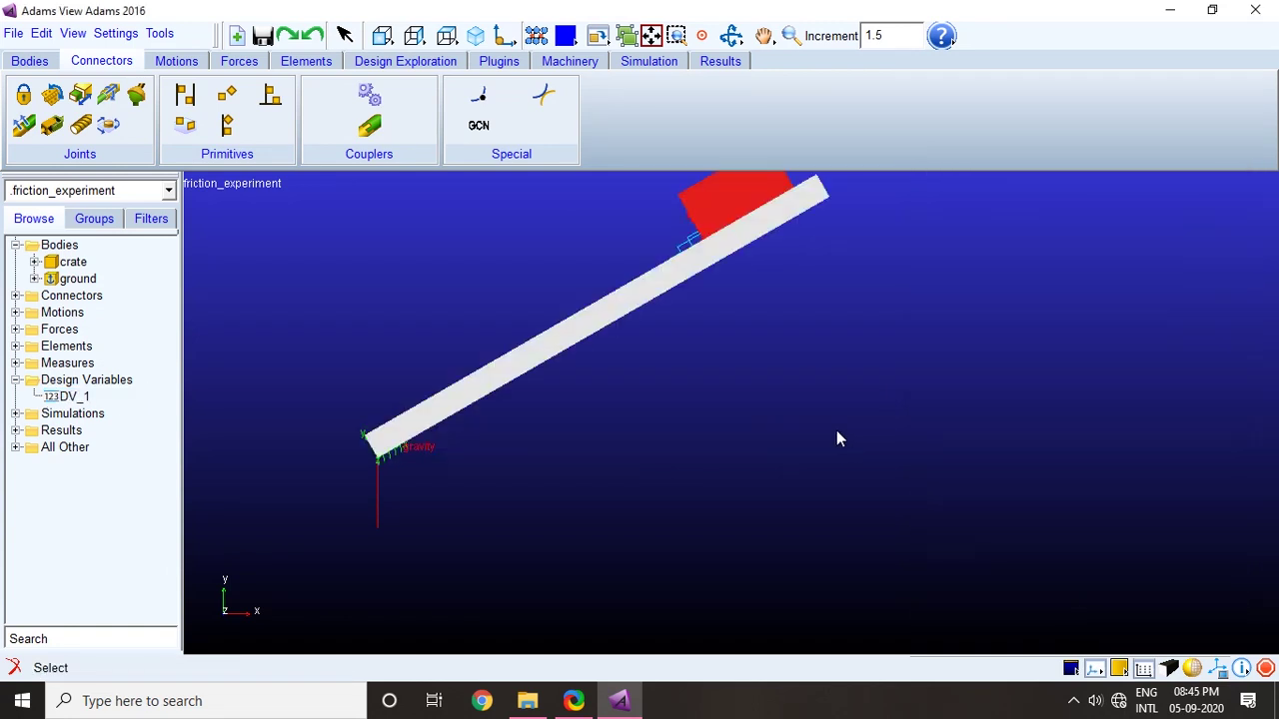
left_click(651, 35)
Step: Run an interactive simulation with end time 1 and 50 steps, resetting the model afterward
left_click(648, 60)
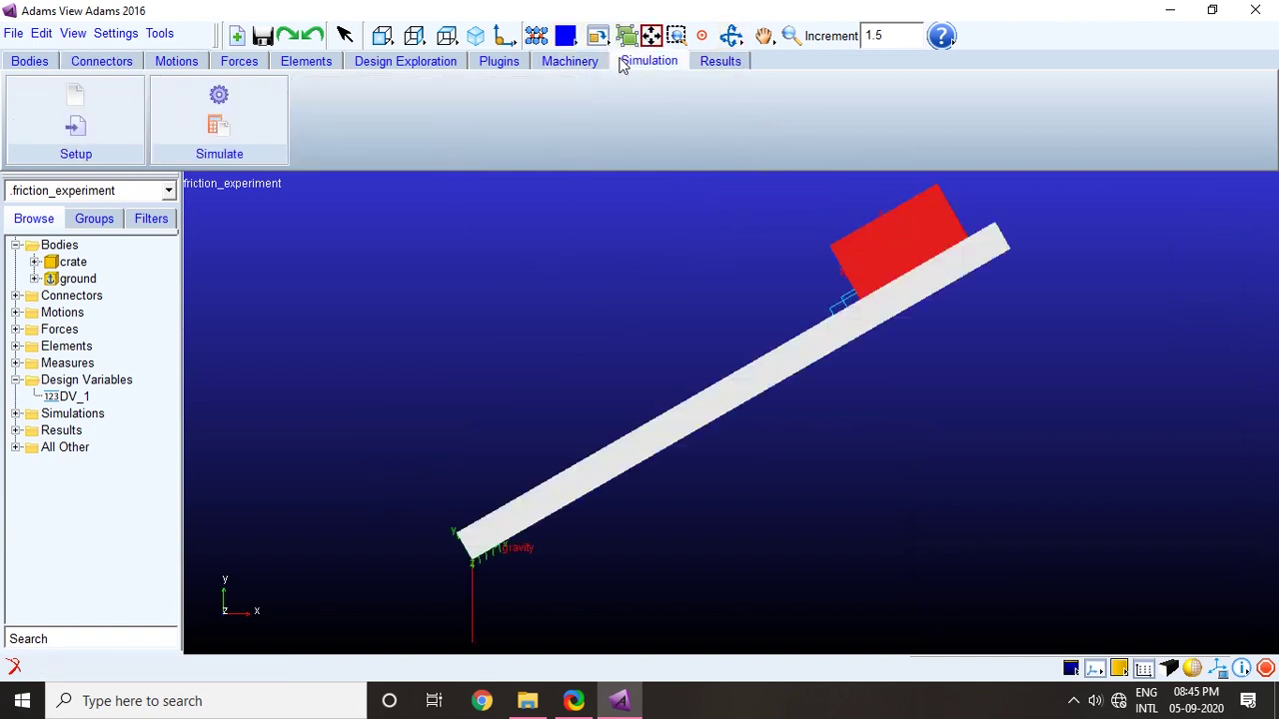
left_click(219, 115)
left_click_drag(1059, 82, 1154, 208)
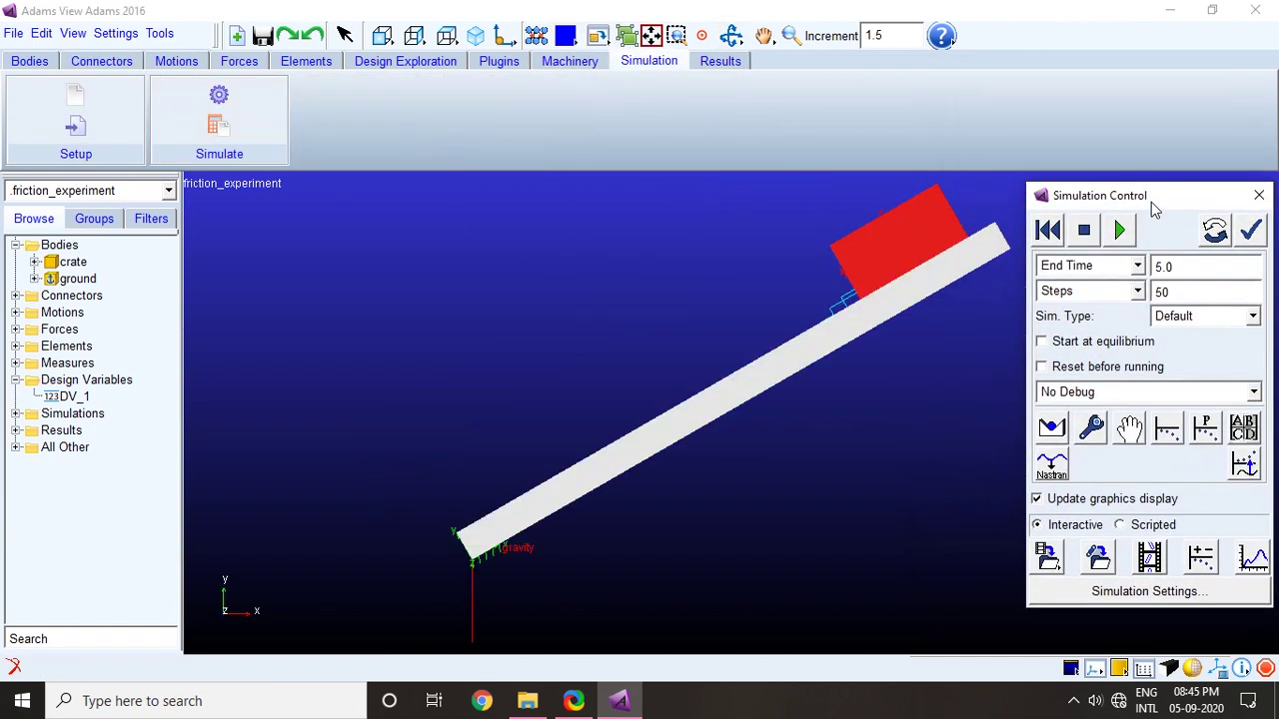
double_click(1169, 266)
type("1")
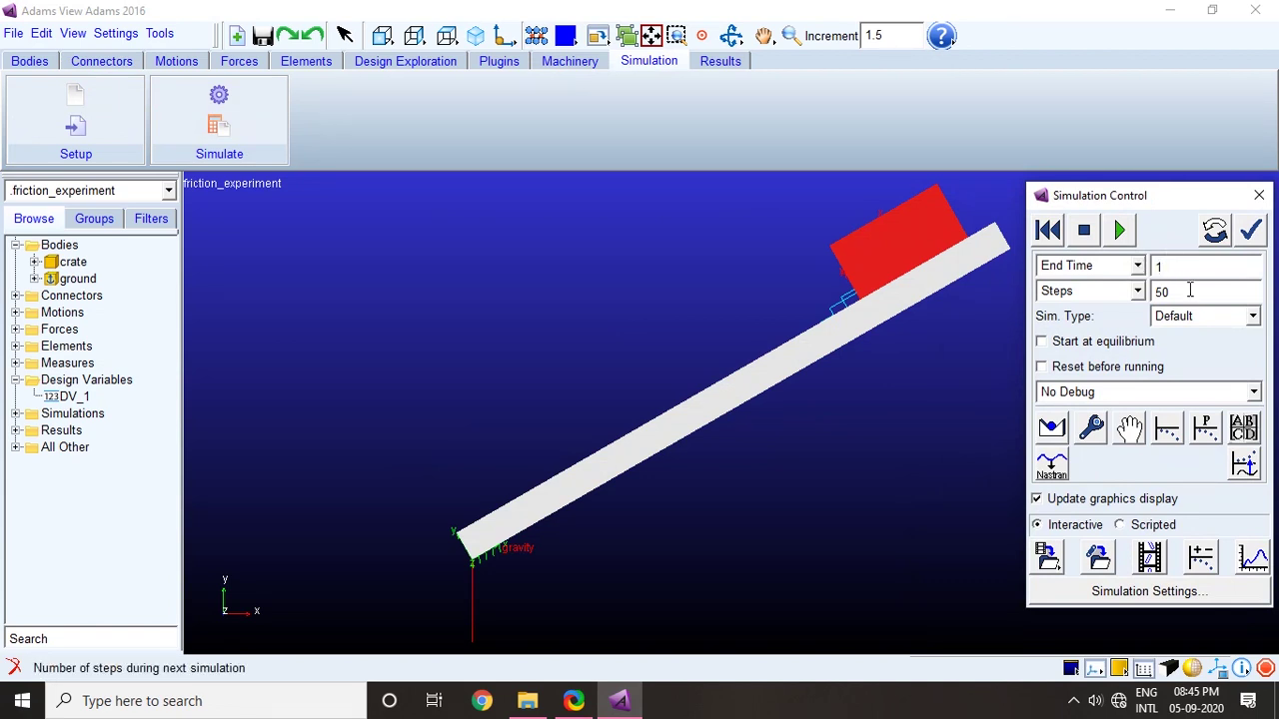
left_click(1089, 368)
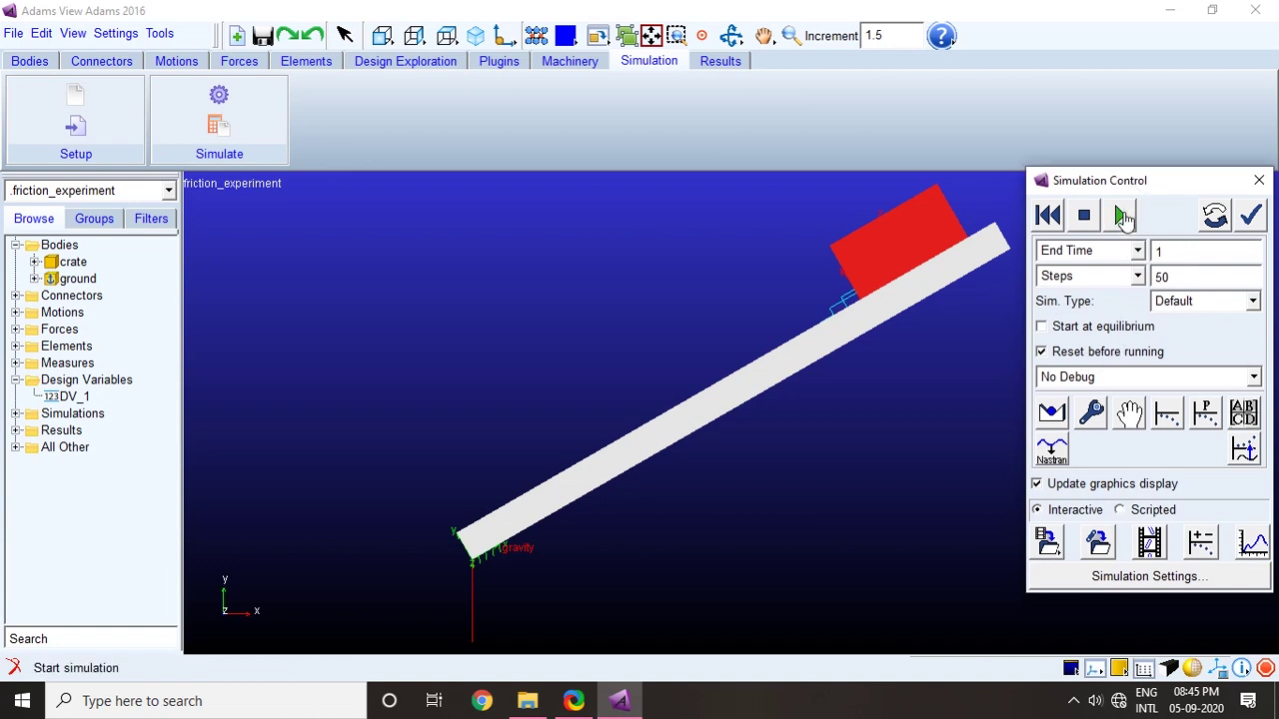
left_click(1123, 214)
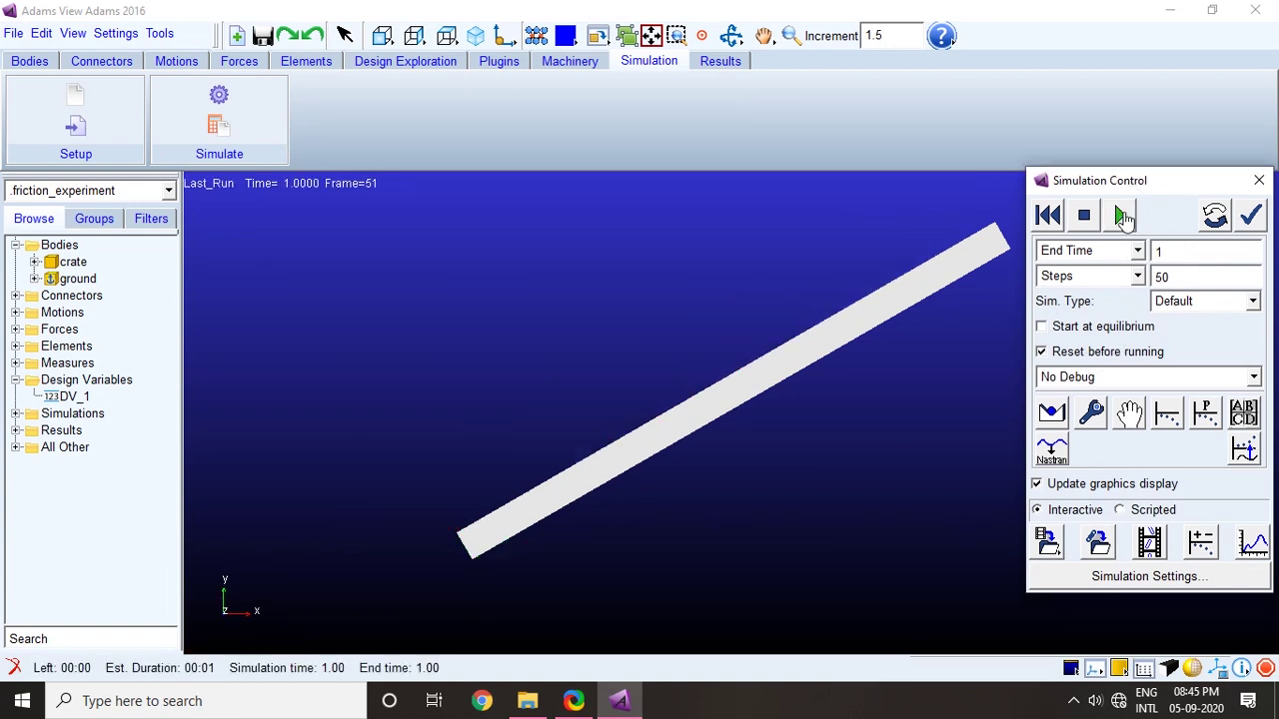
left_click(1258, 181)
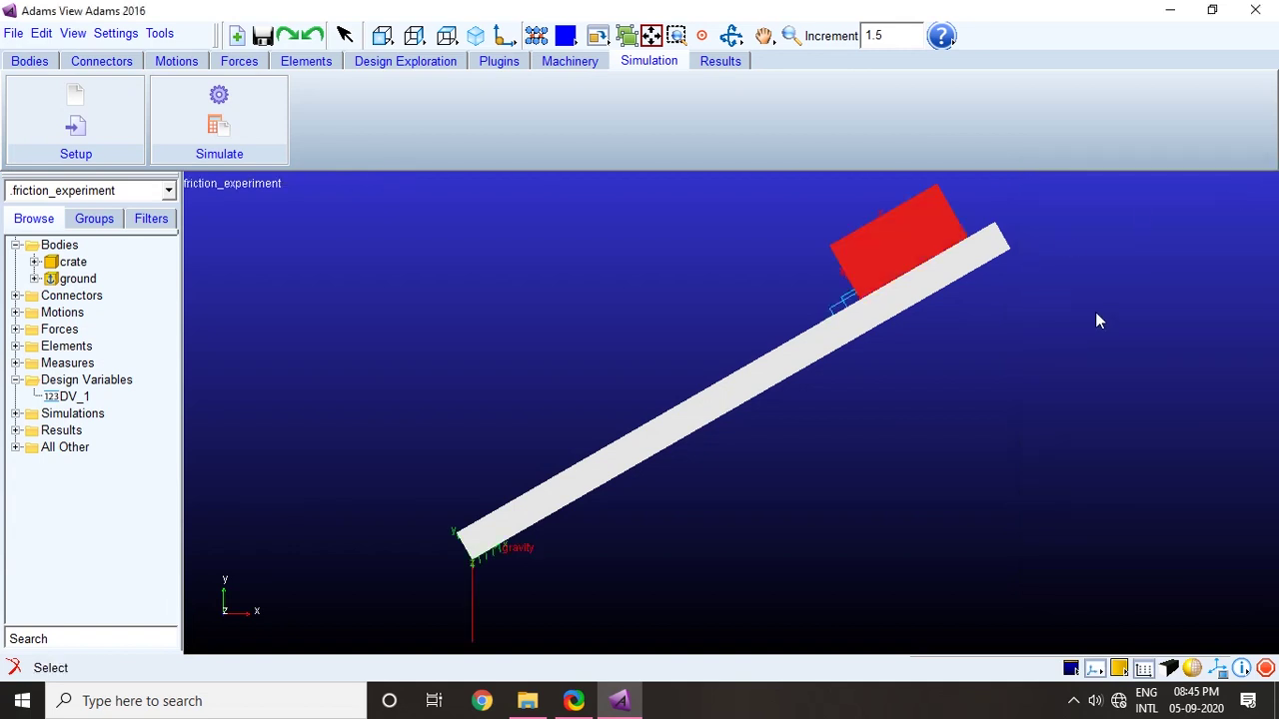
Step: Set design variable DV_1 to 0 to level the ramp
double_click(68, 396)
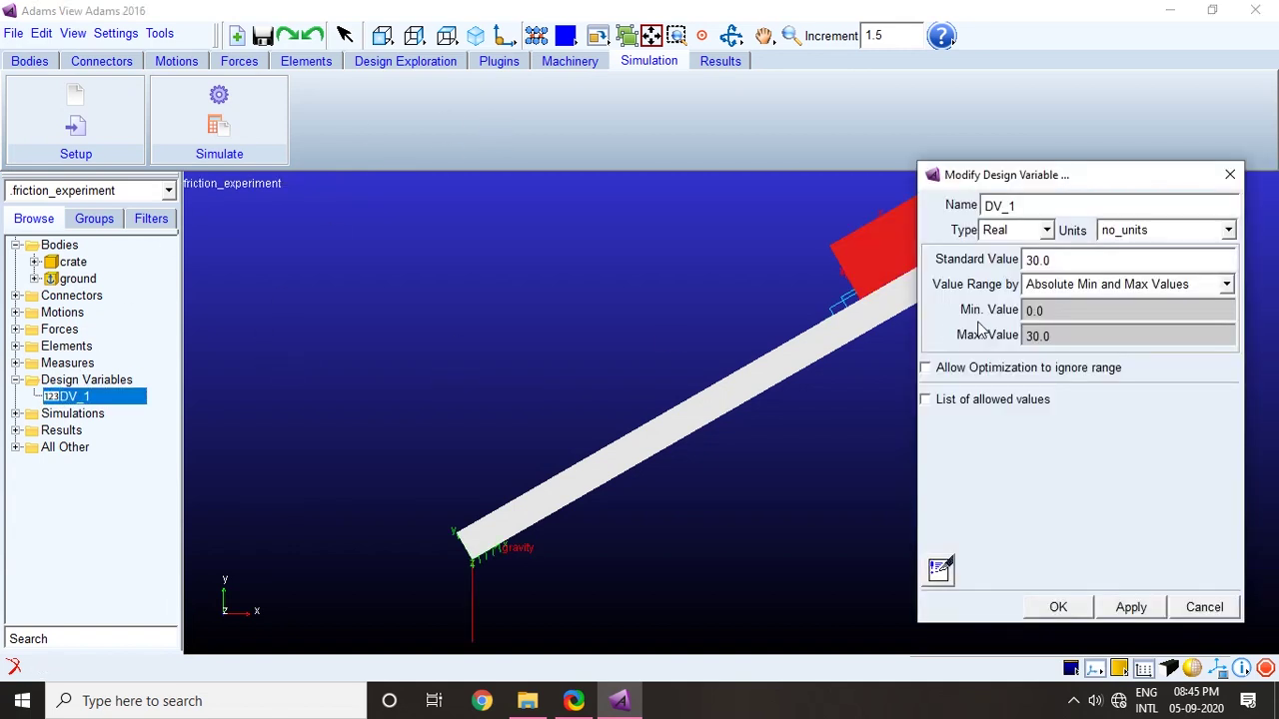
type("0")
left_click(1058, 607)
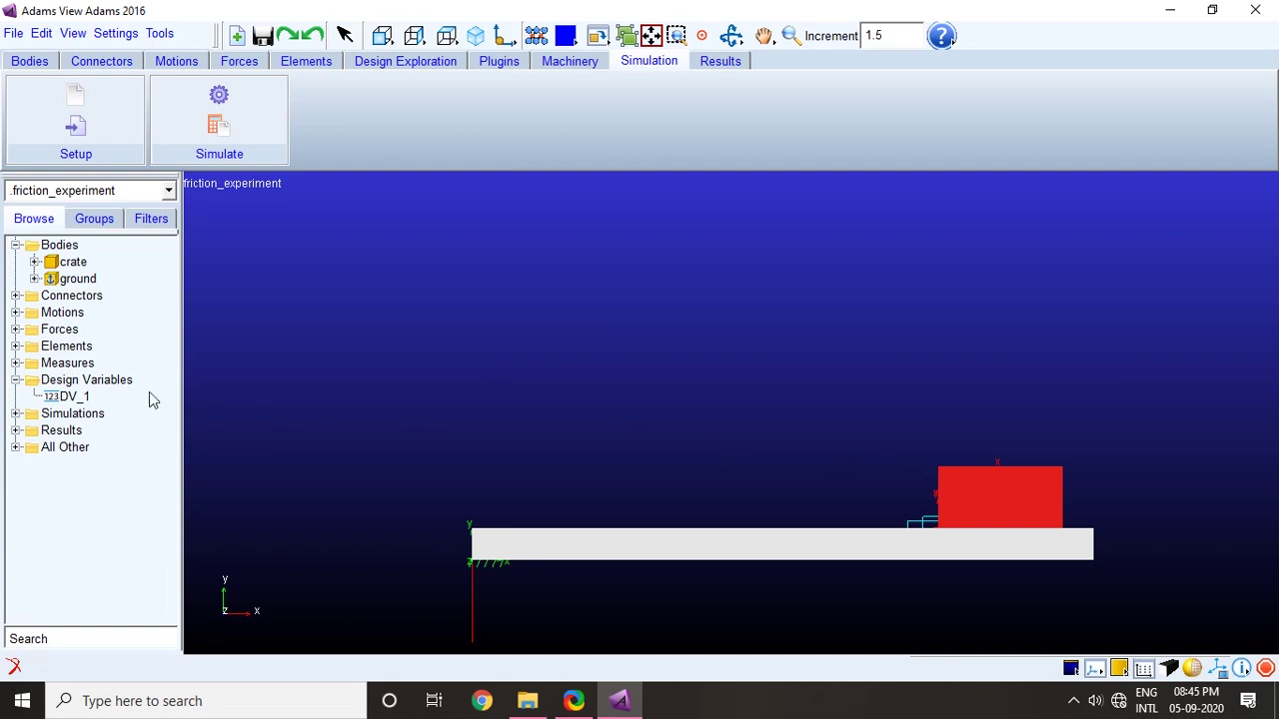
Step: Open the Modify Joint settings of JOINT_1, the translational joint between crate and ground
left_click(1034, 519)
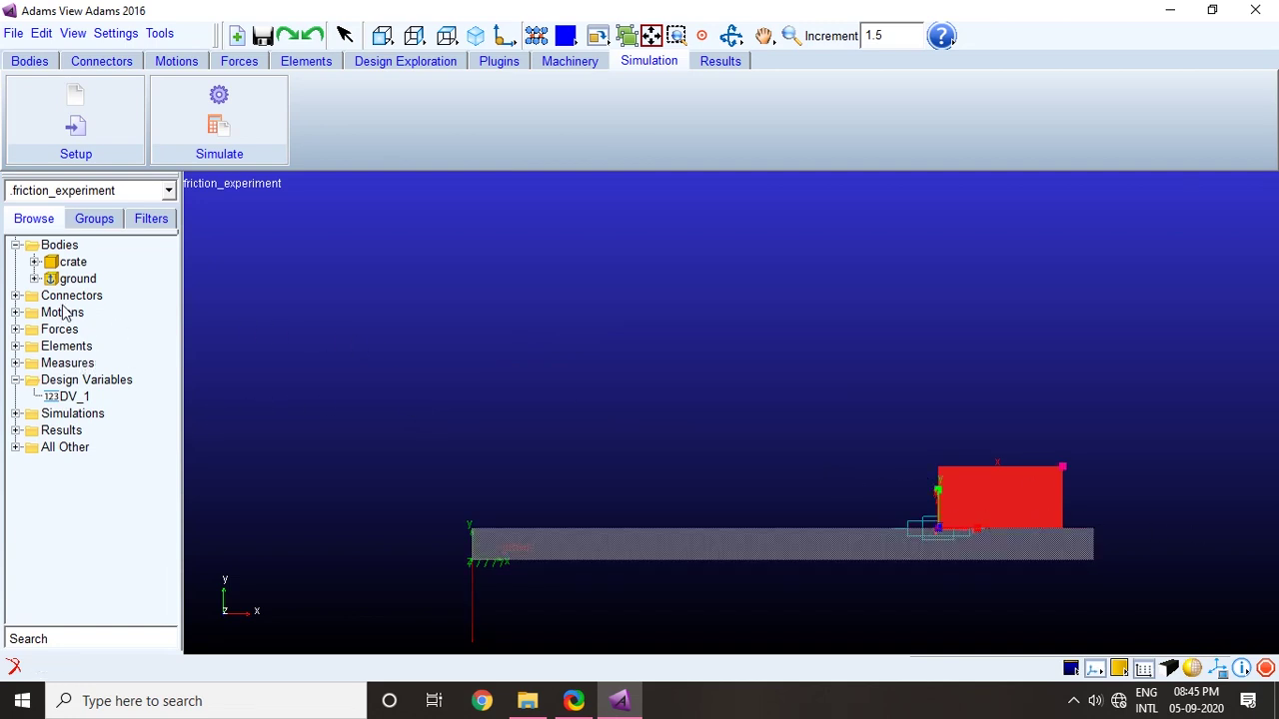
left_click(16, 295)
double_click(97, 313)
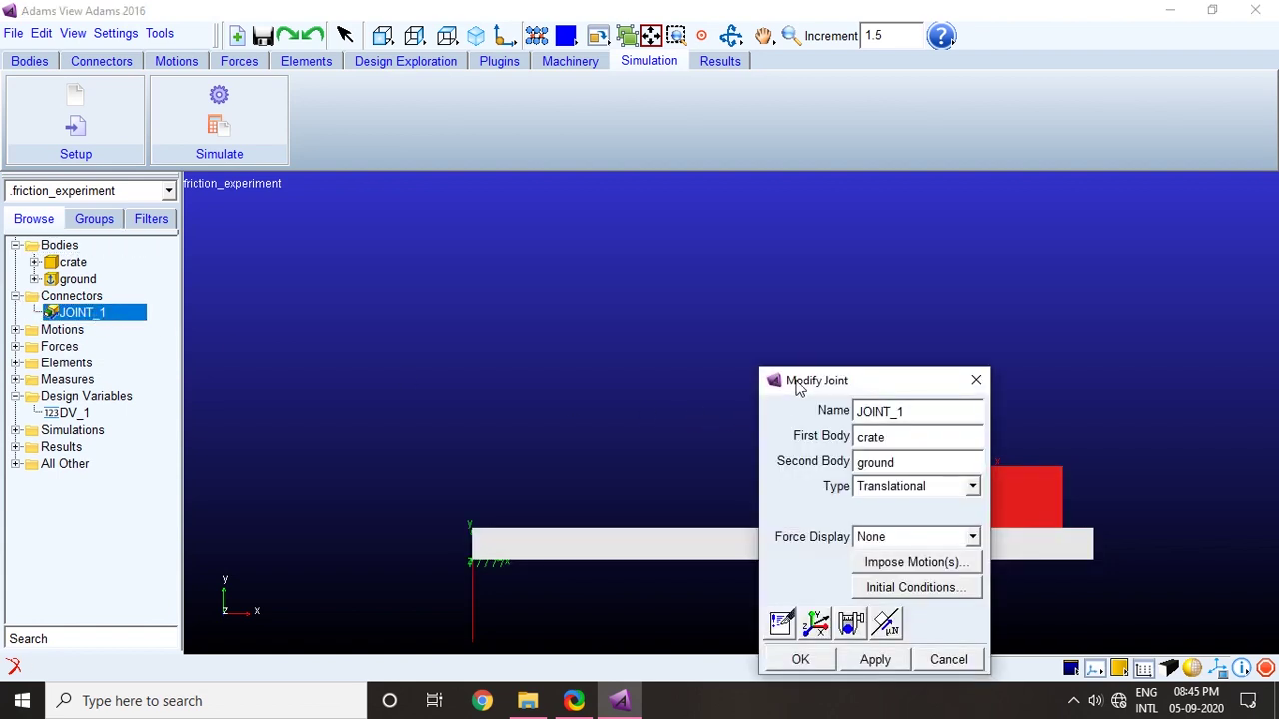
left_click_drag(799, 384, 784, 223)
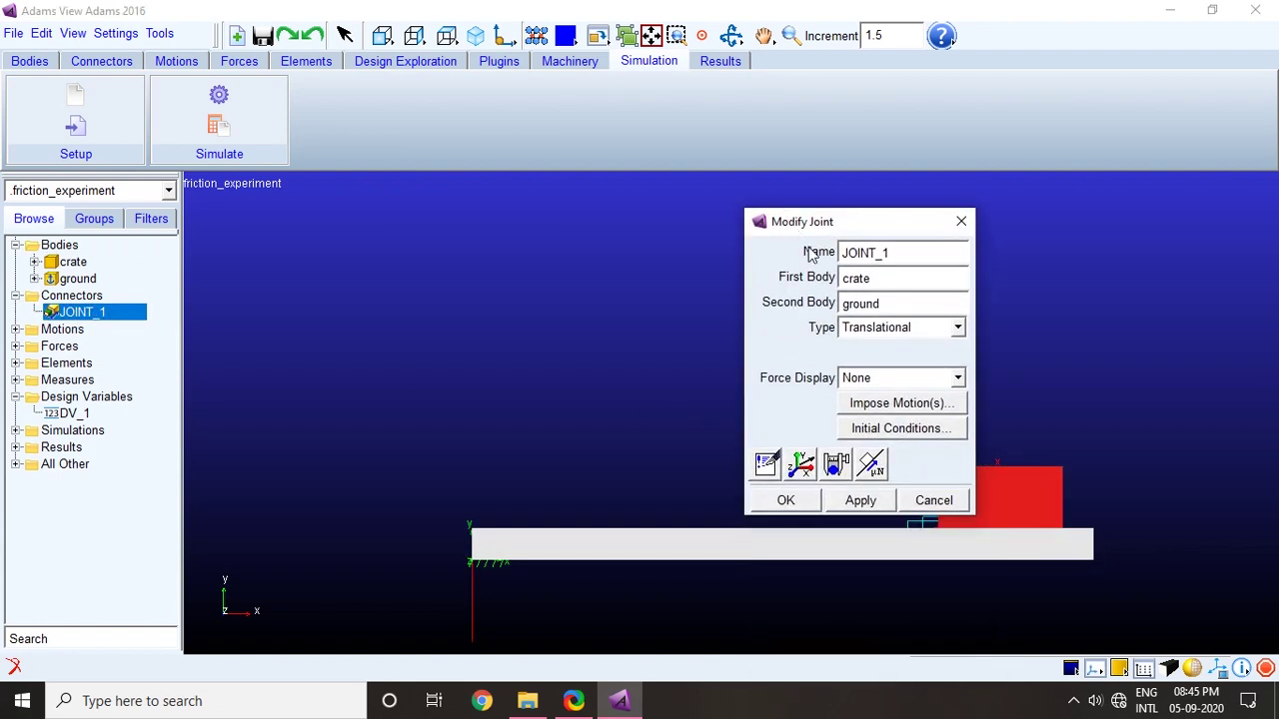
Step: Add friction to JOINT_1 with Mu Static 0.3, Mu Dynamic 0.25, Stiction and Sliding, excluding bending moment
left_click(872, 468)
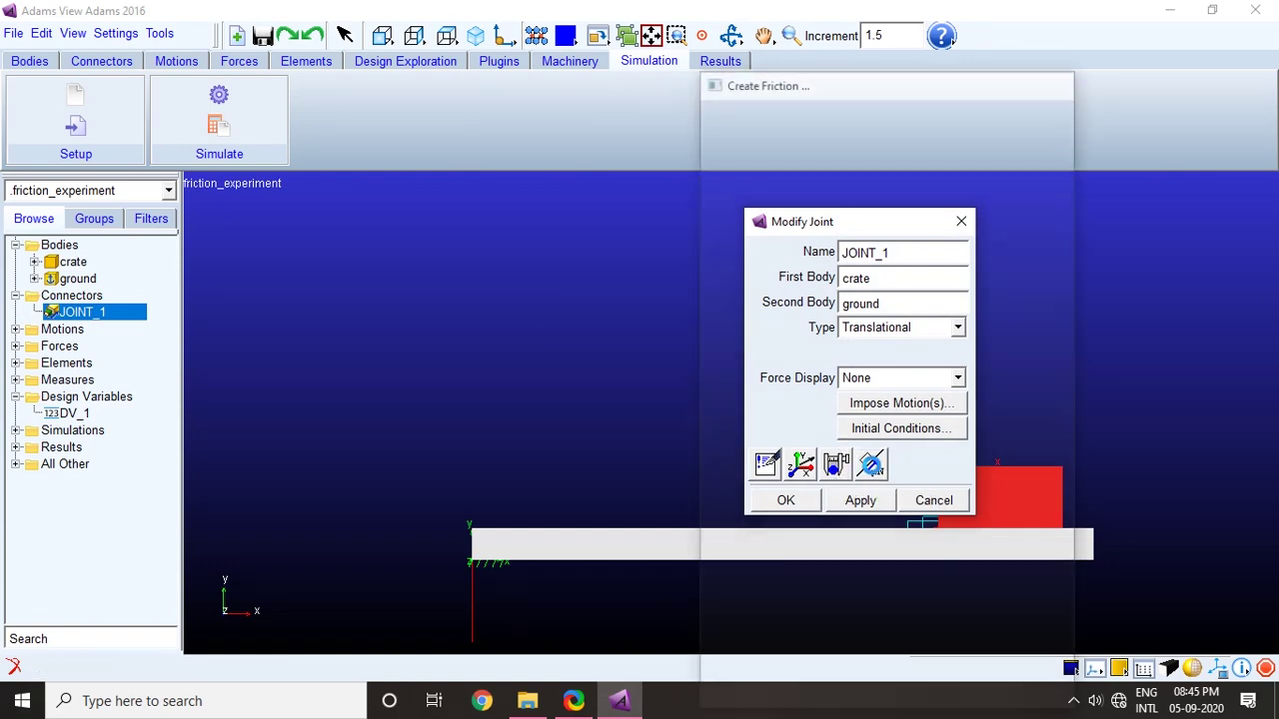
left_click_drag(884, 52, 413, 41)
left_click_drag(518, 187, 484, 187)
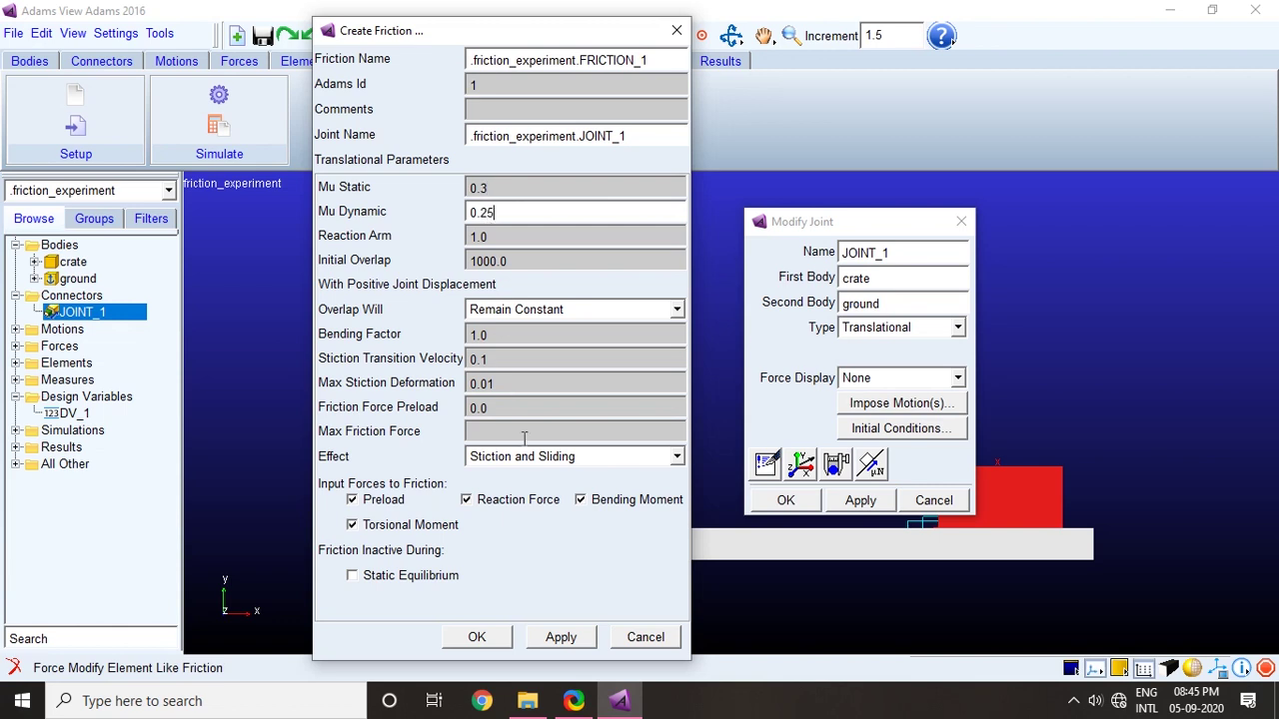
left_click(581, 501)
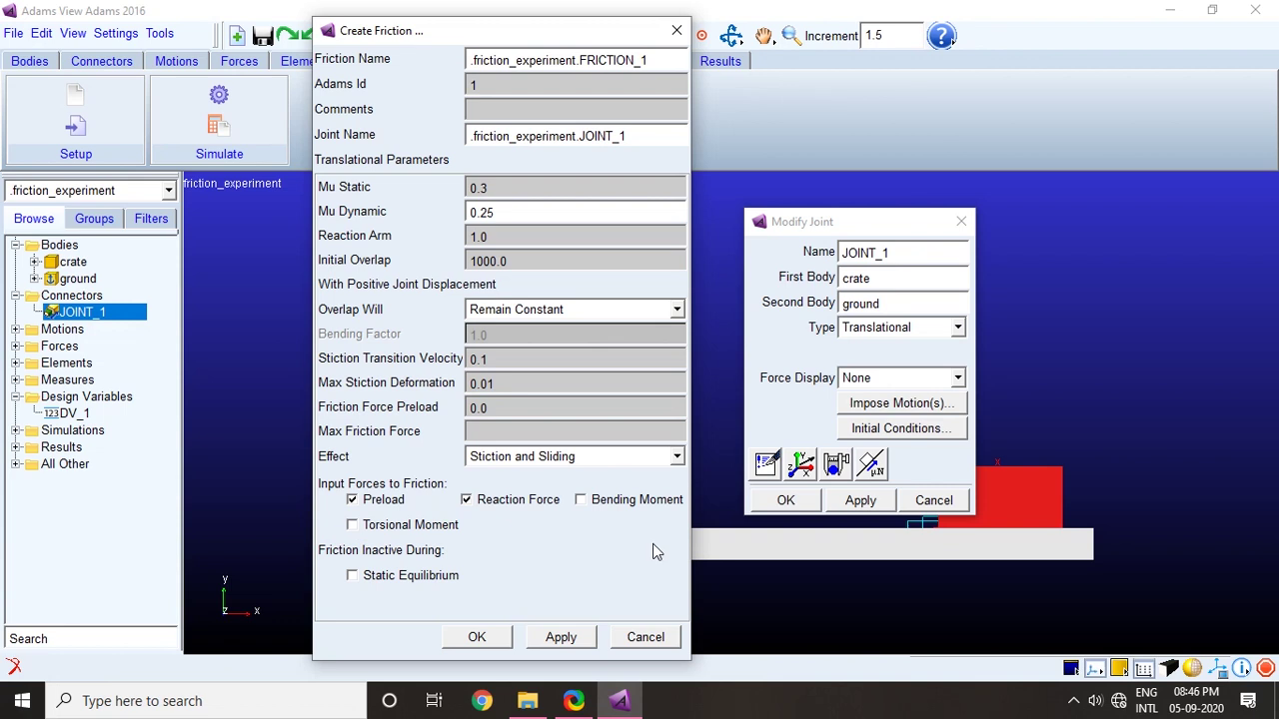
left_click(677, 459)
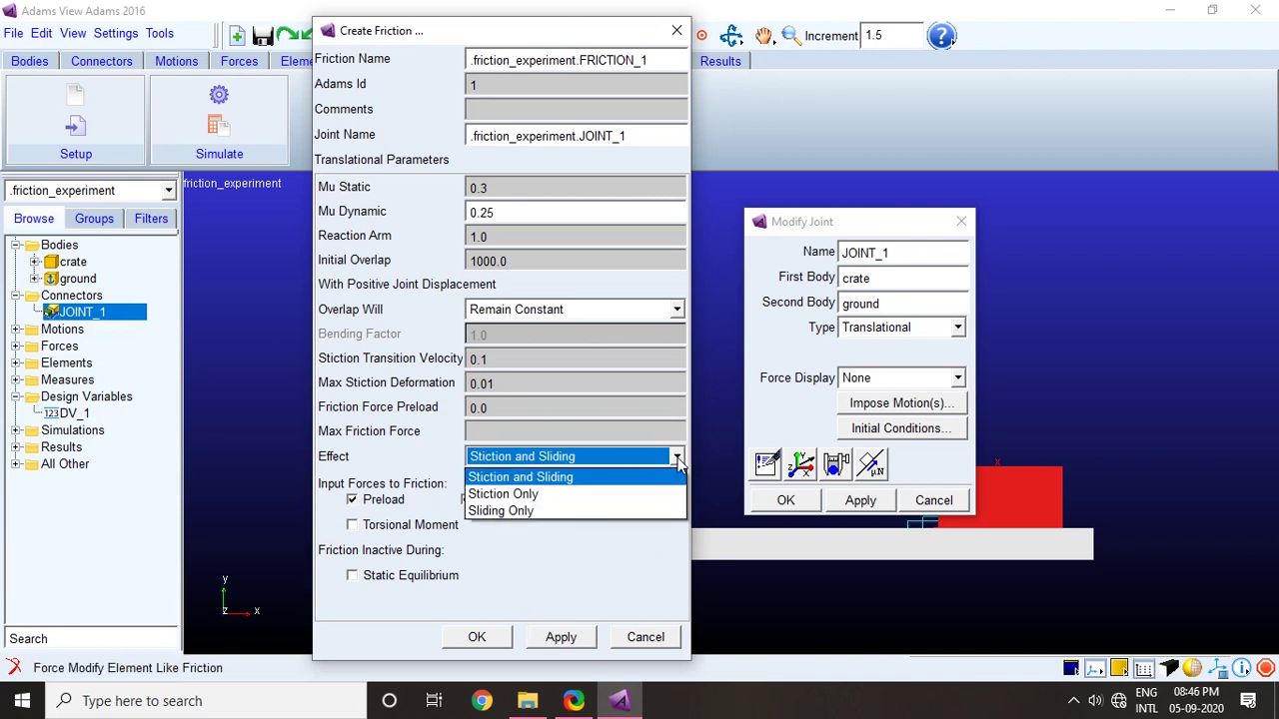
left_click(678, 461)
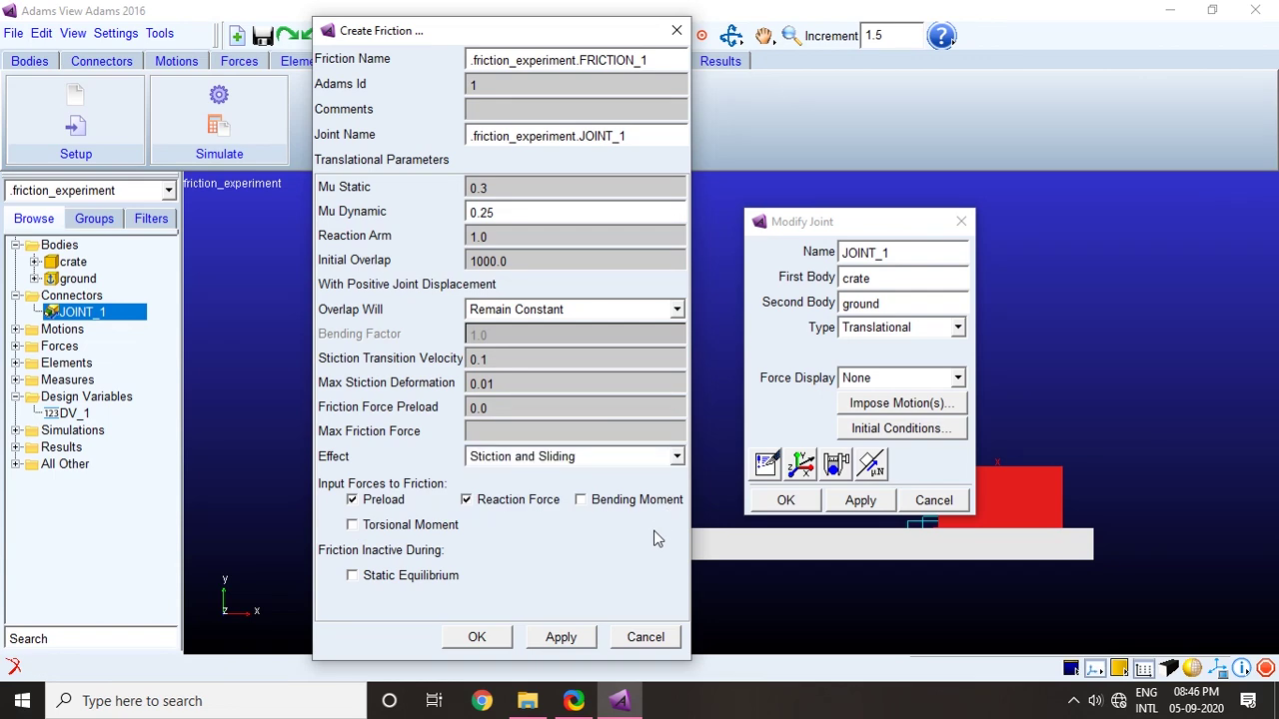
left_click(561, 639)
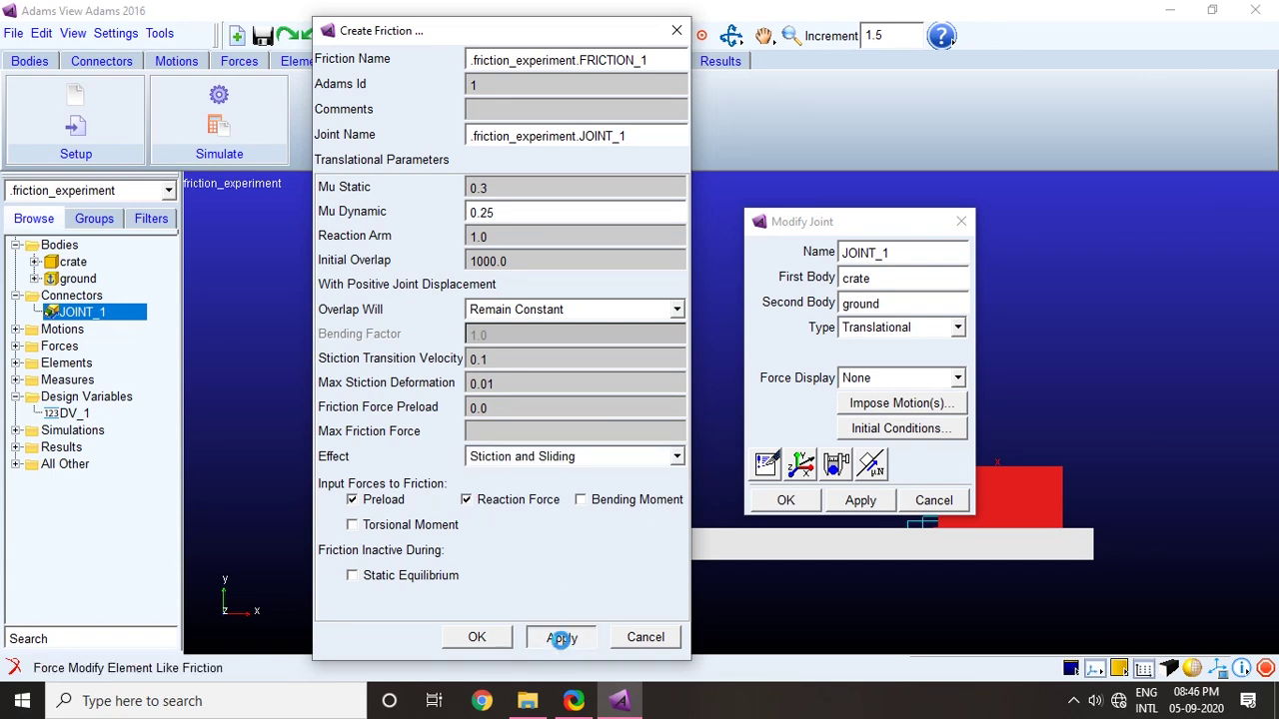
left_click(481, 639)
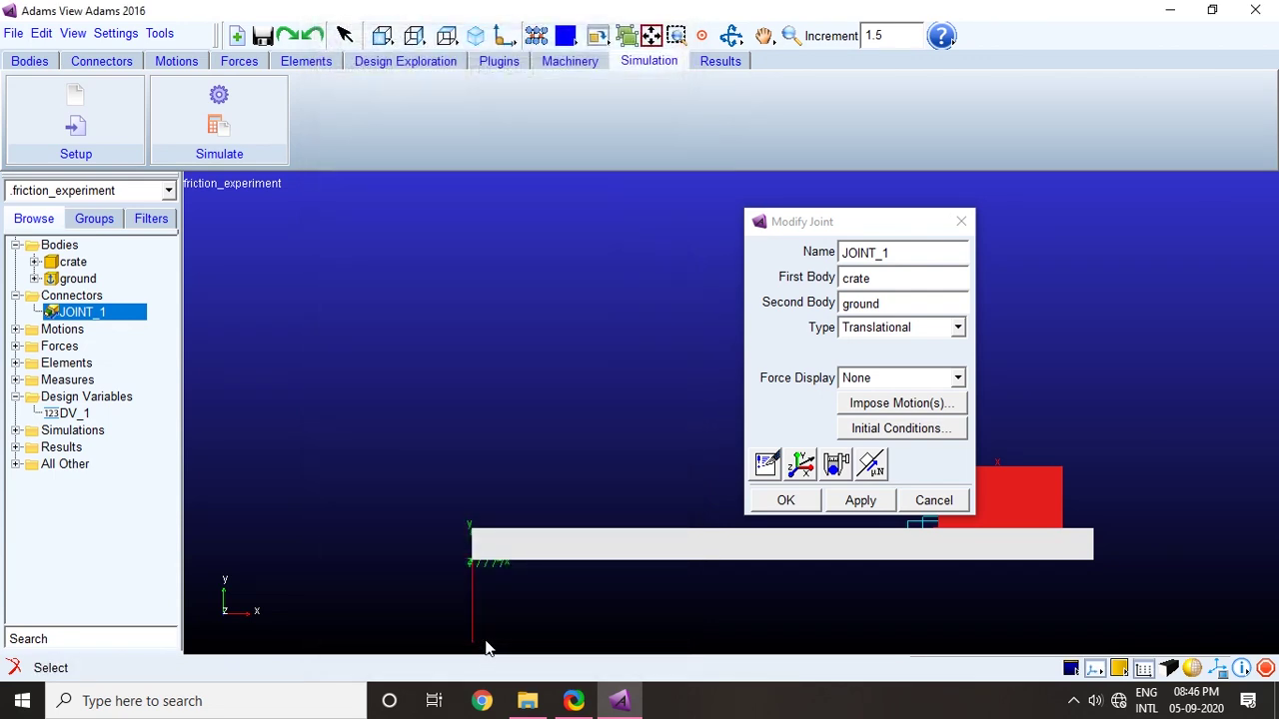
left_click(788, 501)
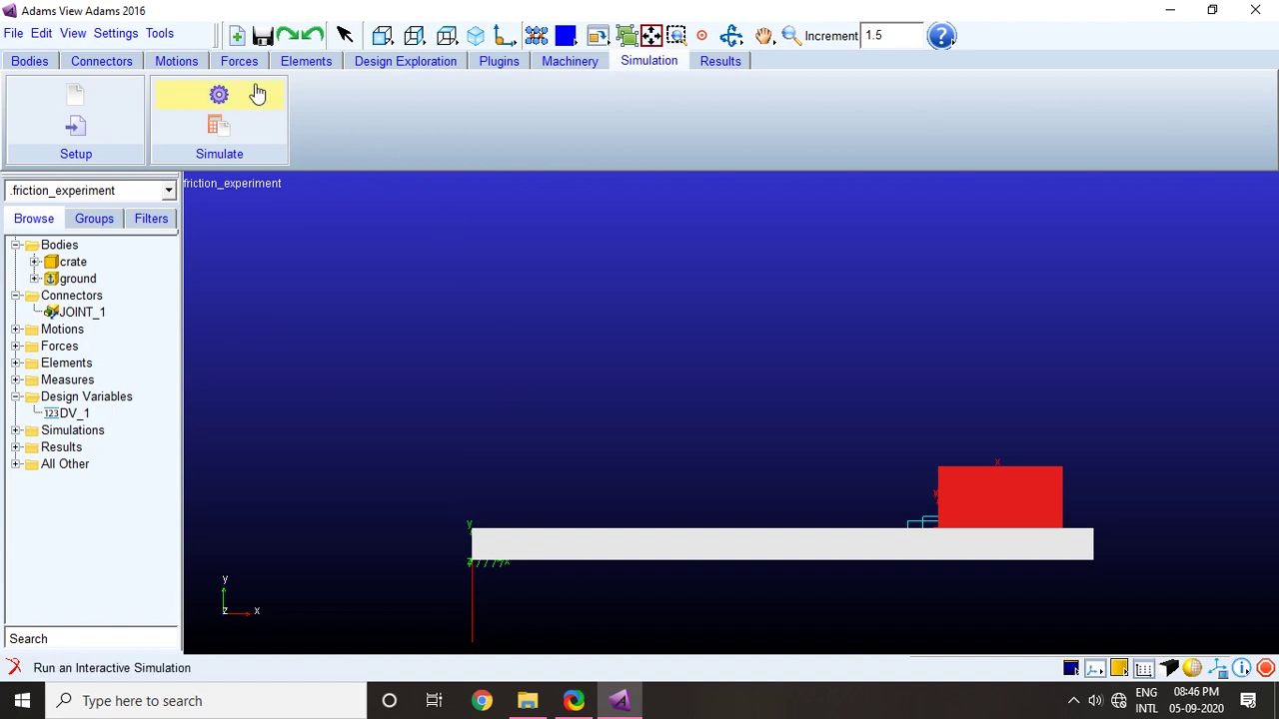
Step: Switch the ribbon to the Design Exploration tools
left_click(368, 63)
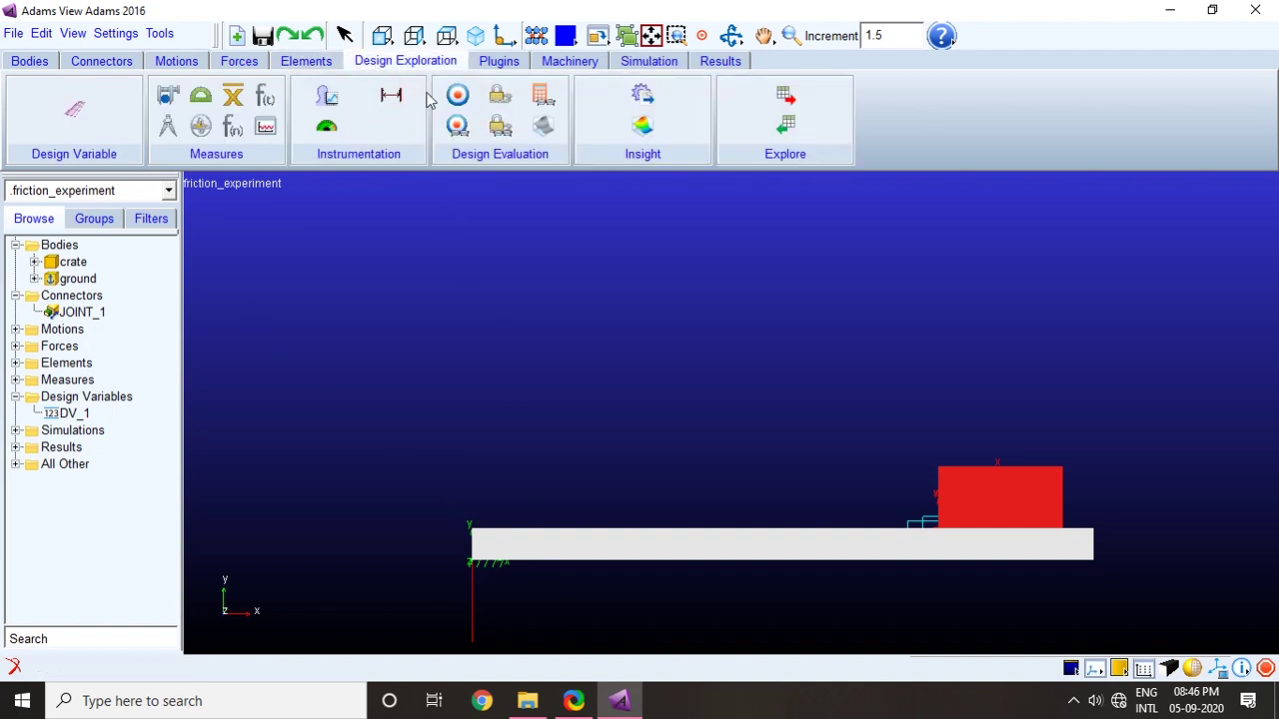
Step: Open Design Evaluation Tools for .friction_experiment with simulation script Last_Sim
left_click(541, 130)
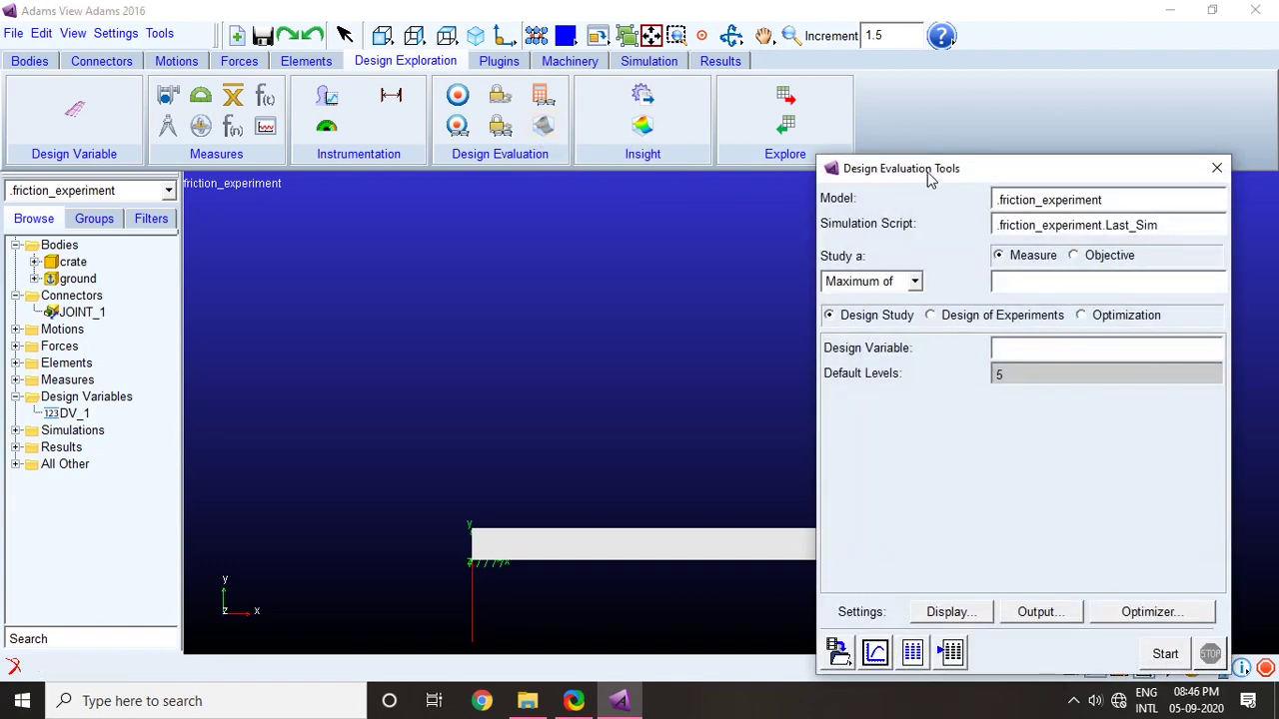
left_click_drag(927, 170, 257, 97)
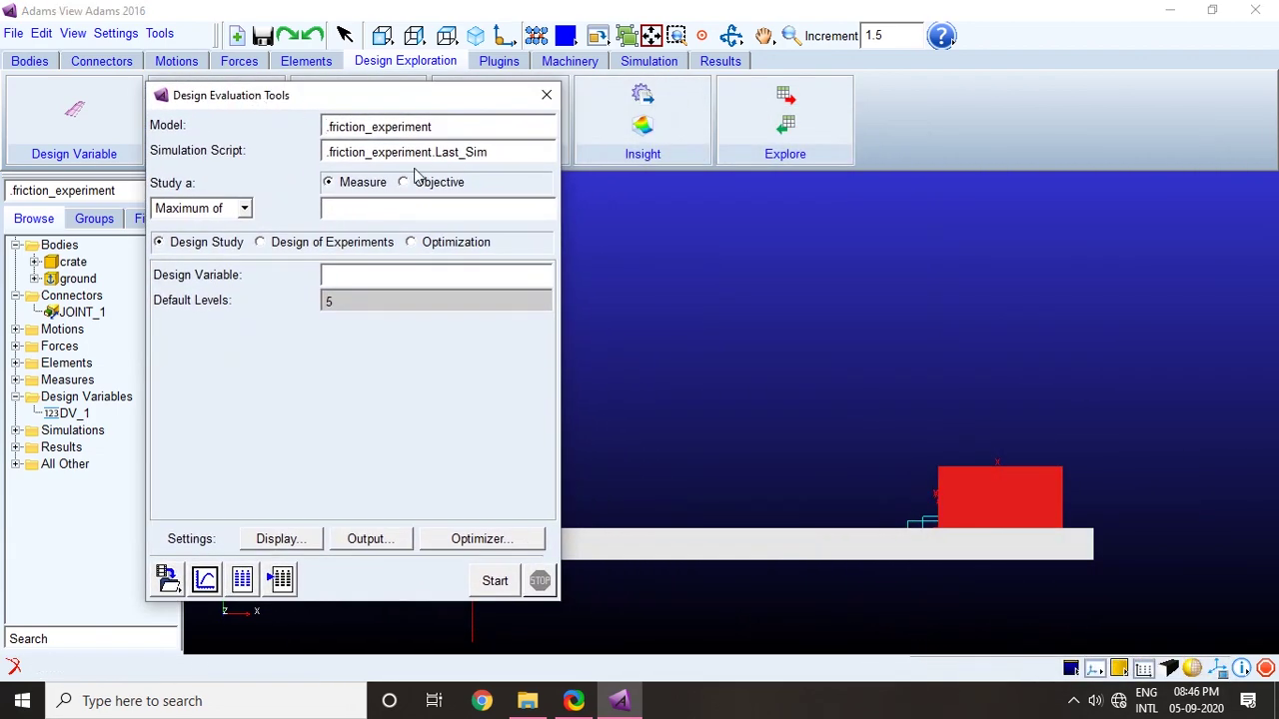
left_click(452, 145)
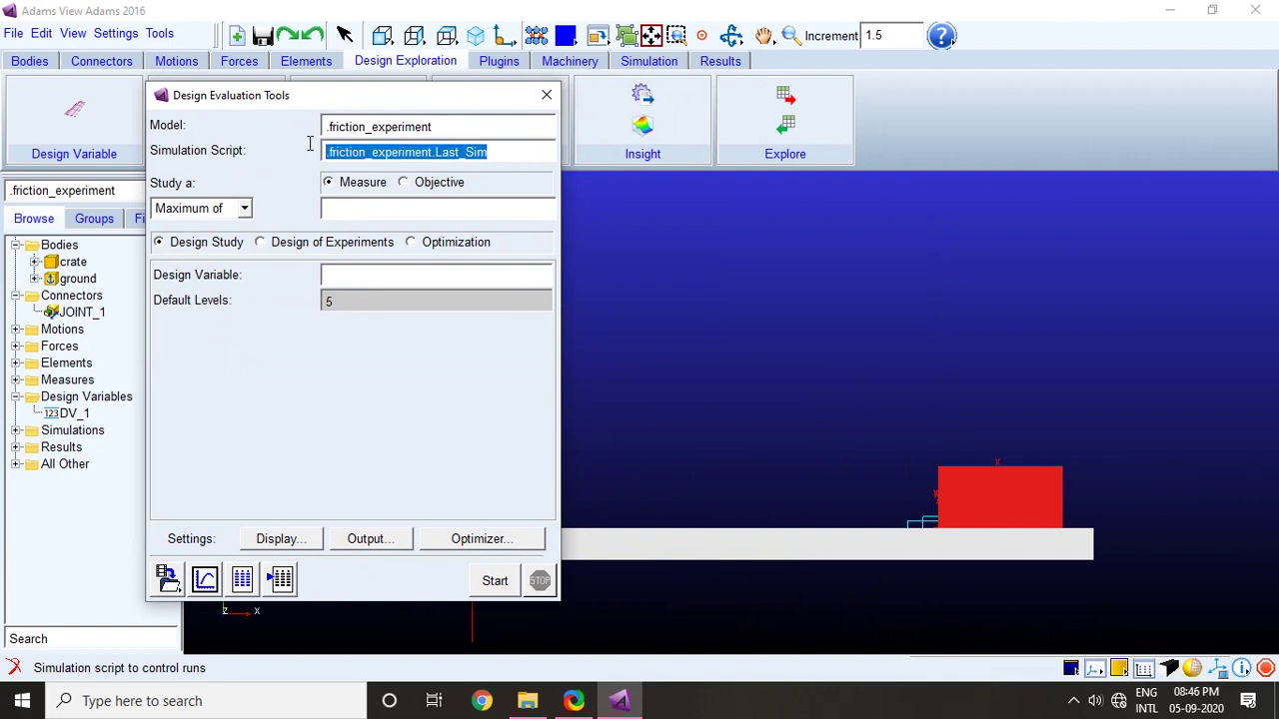
left_click(493, 148)
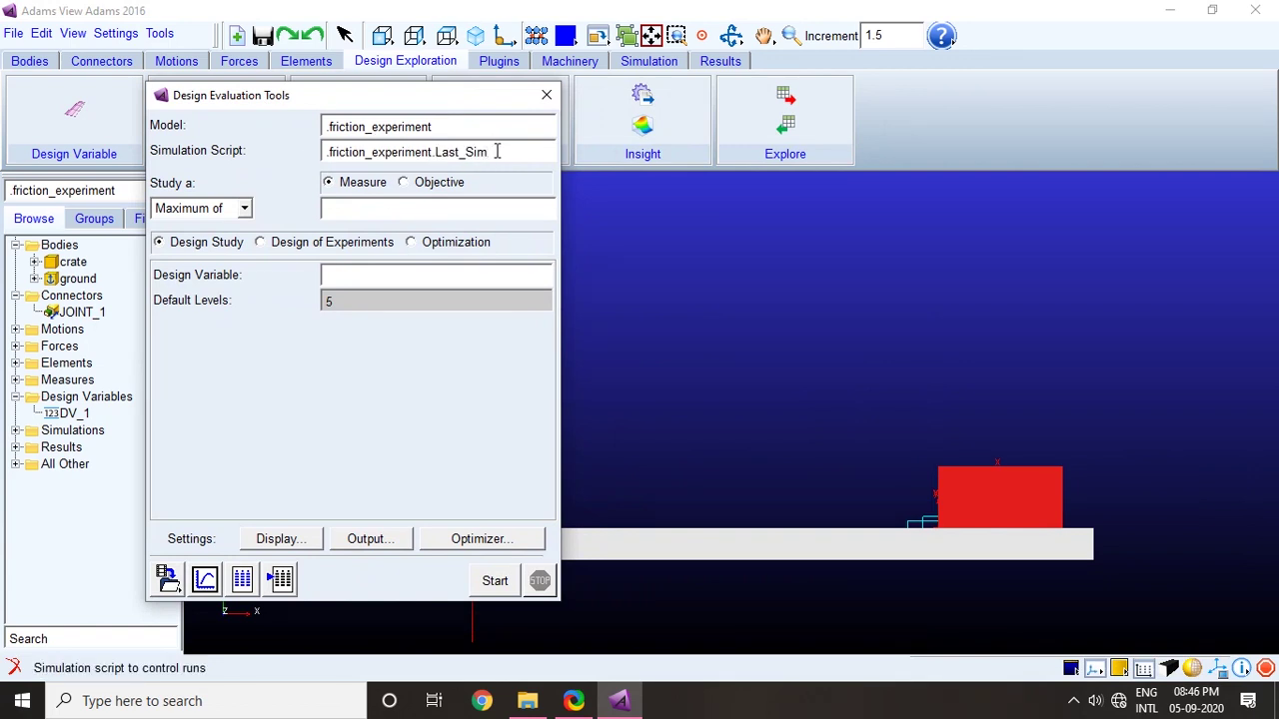
left_click_drag(497, 151, 353, 136)
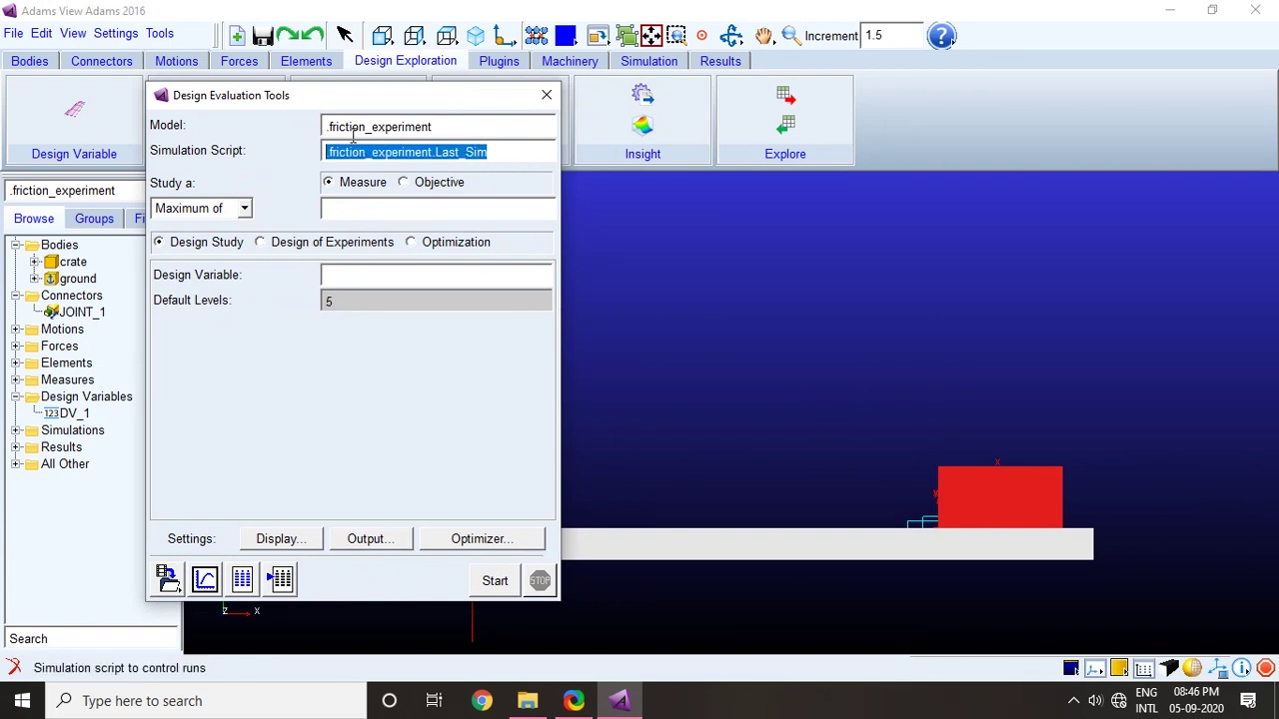
left_click(499, 156)
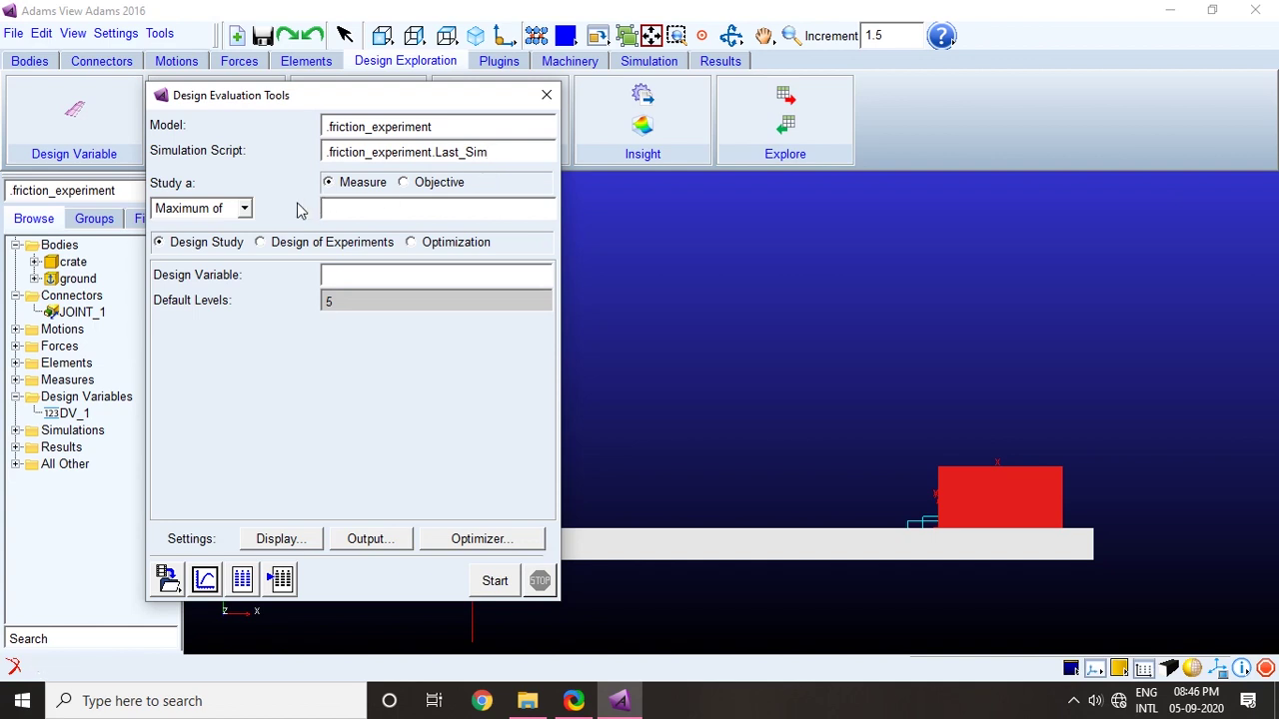
Step: Set the study to use the 'Last Value of' a measure
left_click(245, 209)
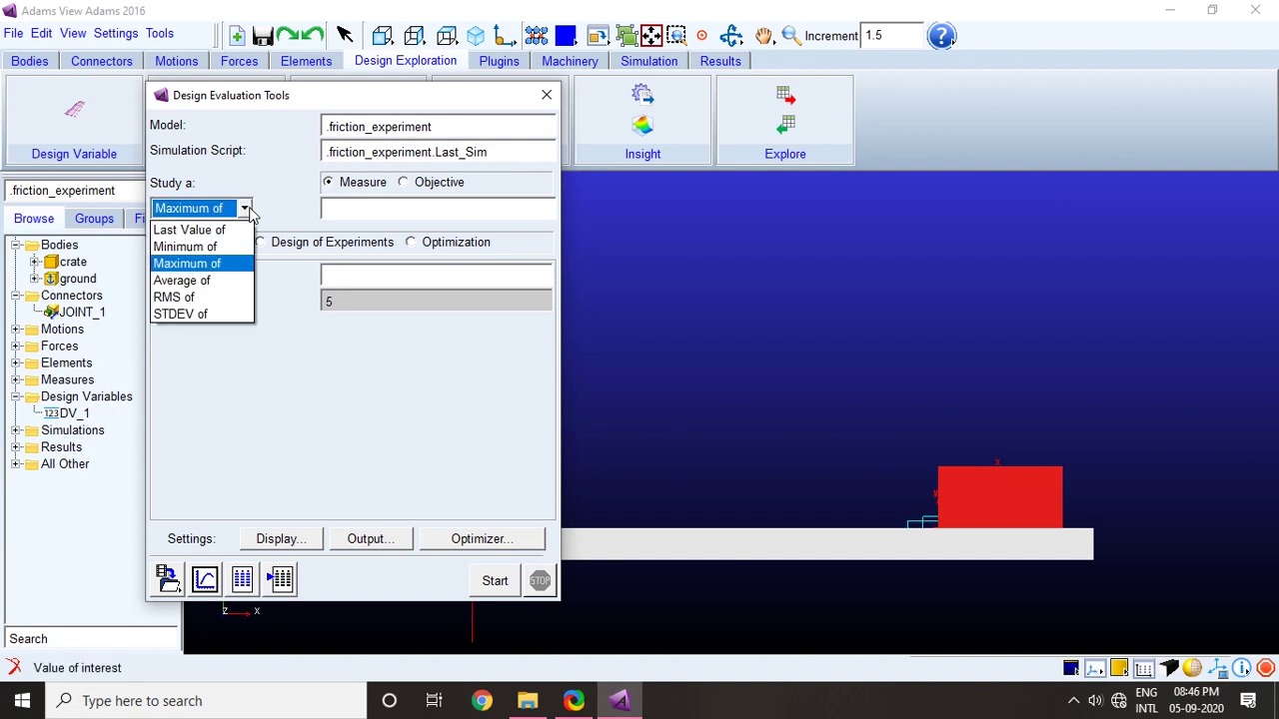
left_click(221, 230)
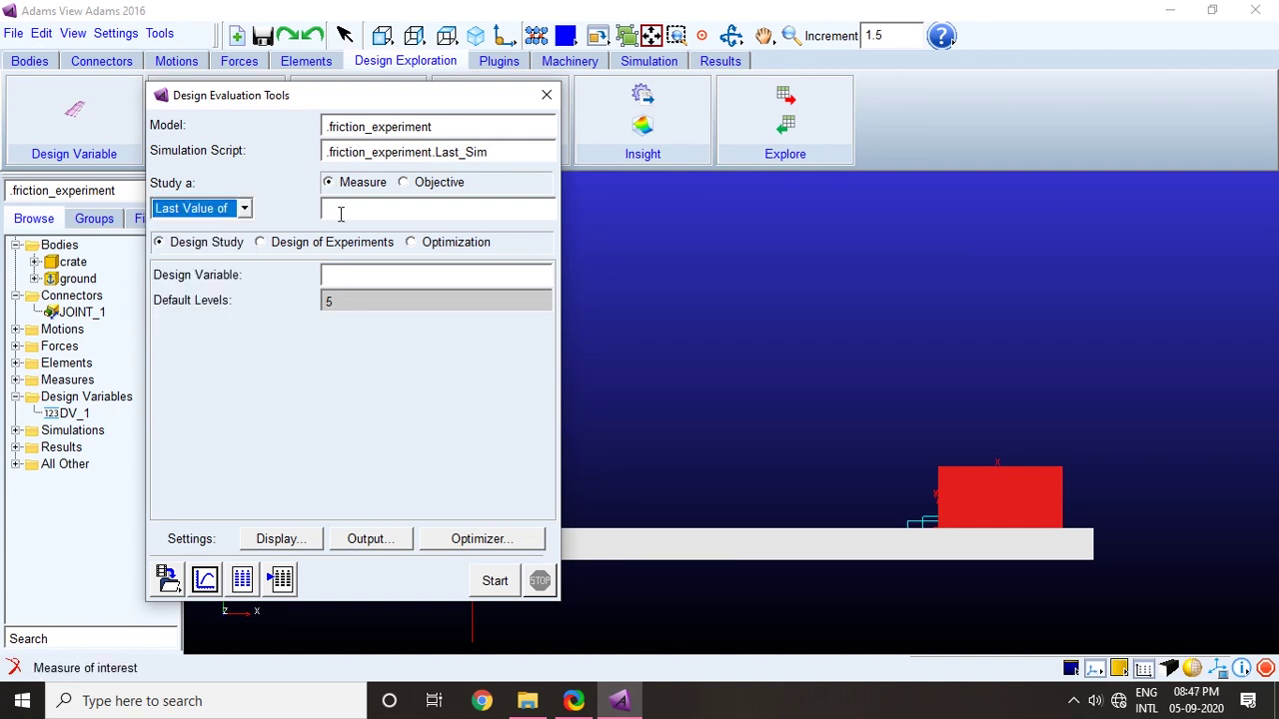
left_click(339, 211)
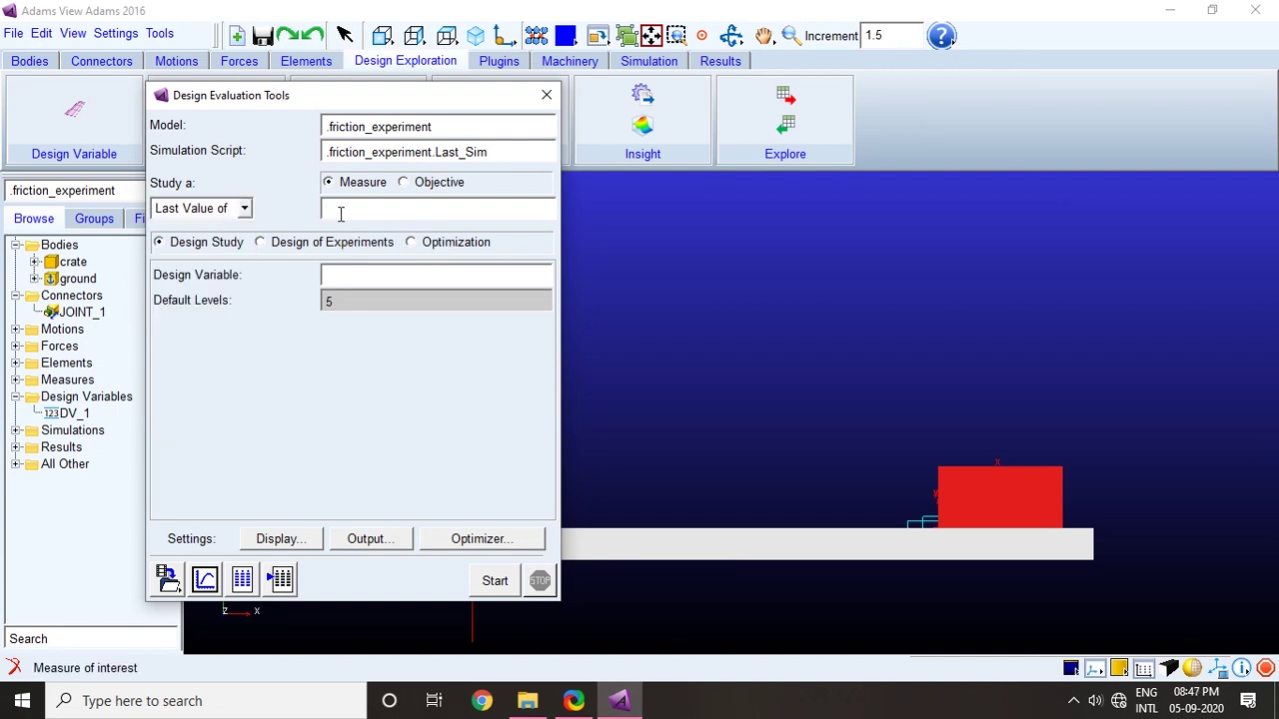
left_click_drag(336, 100, 519, 132)
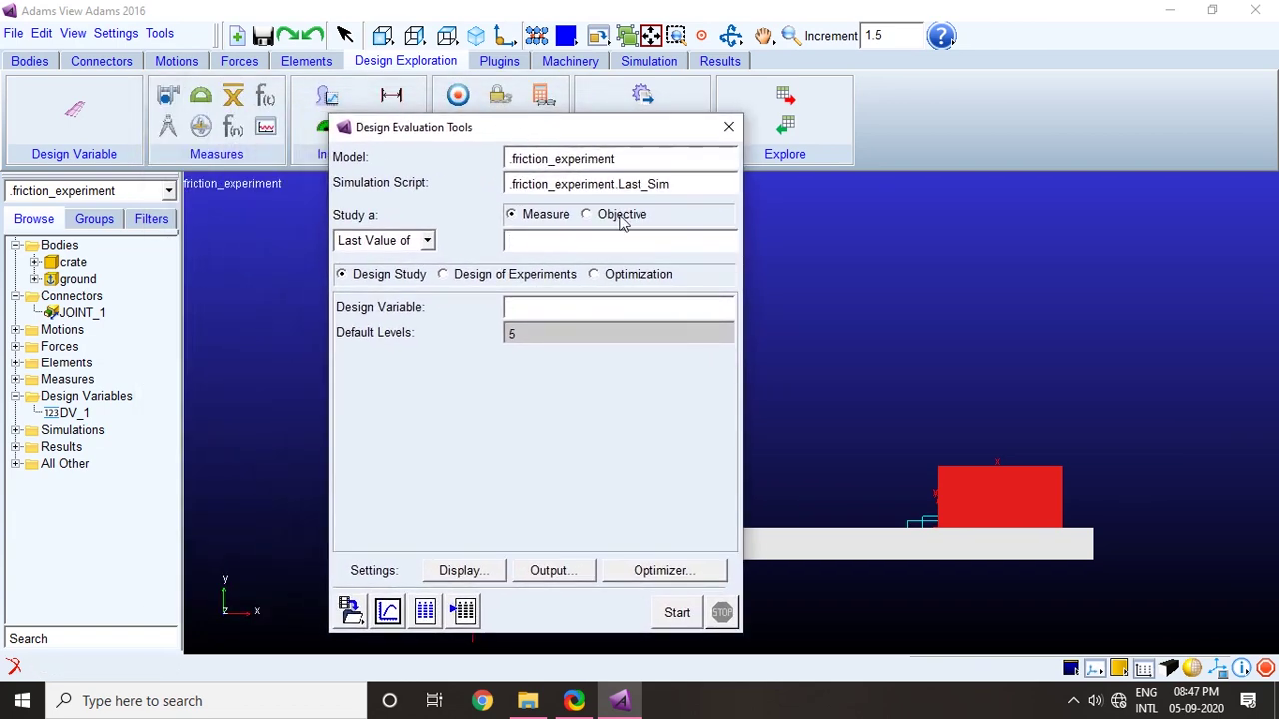
left_click(811, 320)
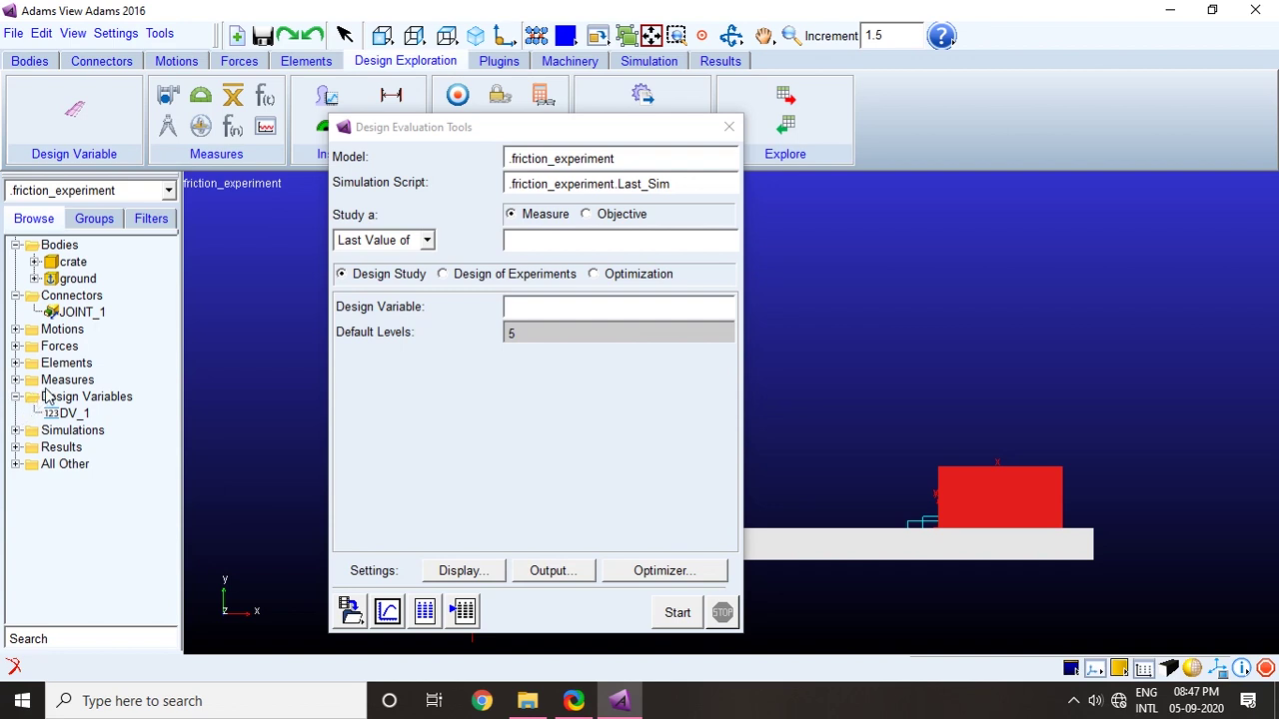
left_click(961, 490)
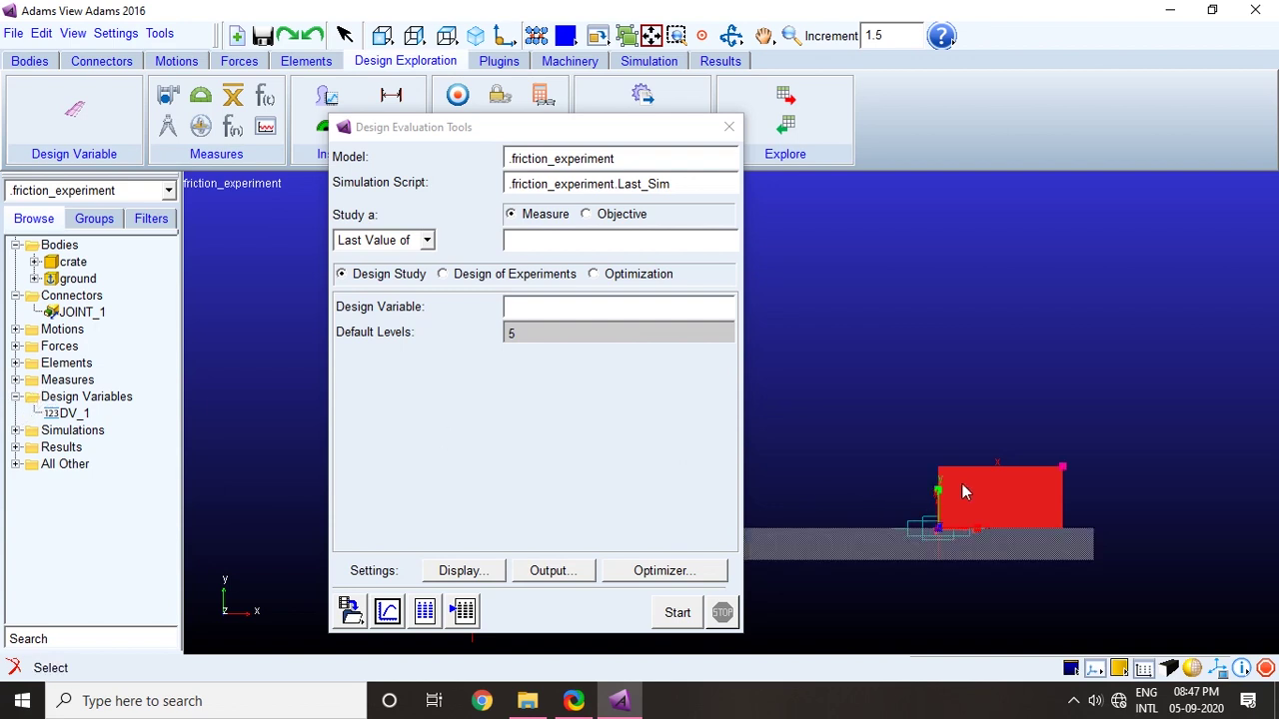
Step: Start a new part measure on the crate with CM acceleration as its characteristic
right_click(963, 492)
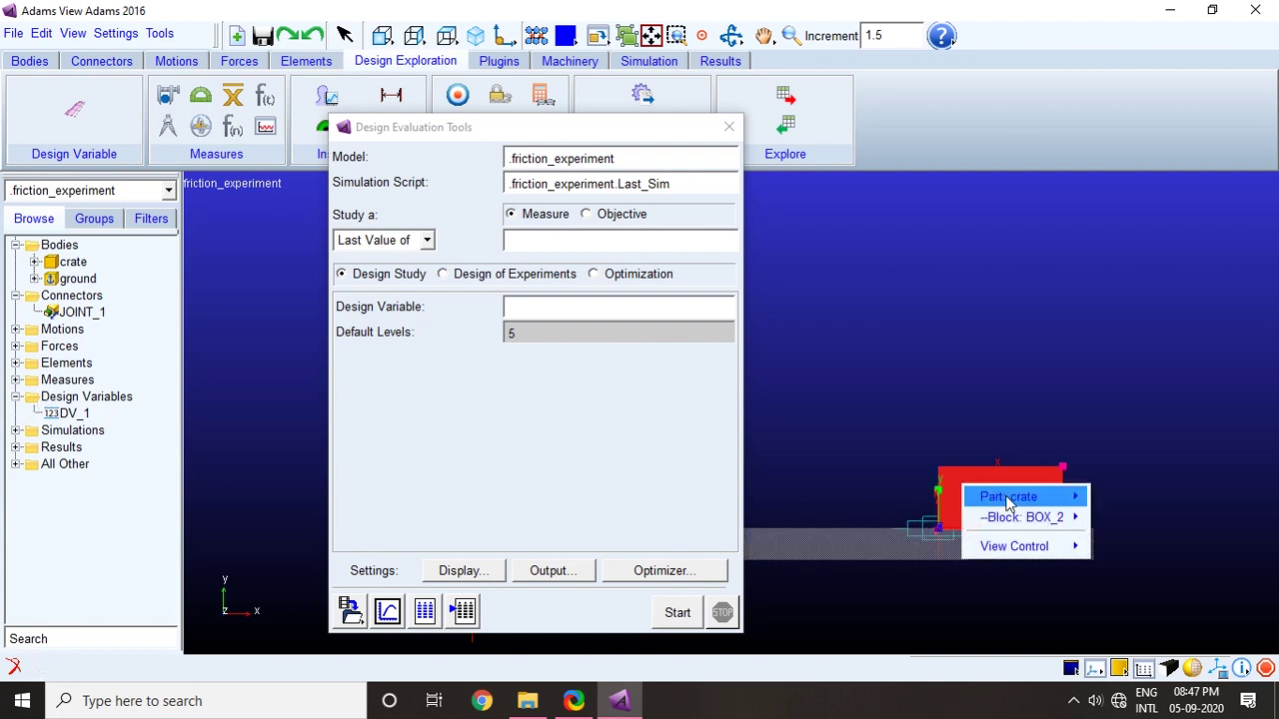
mouse_move(1026, 507)
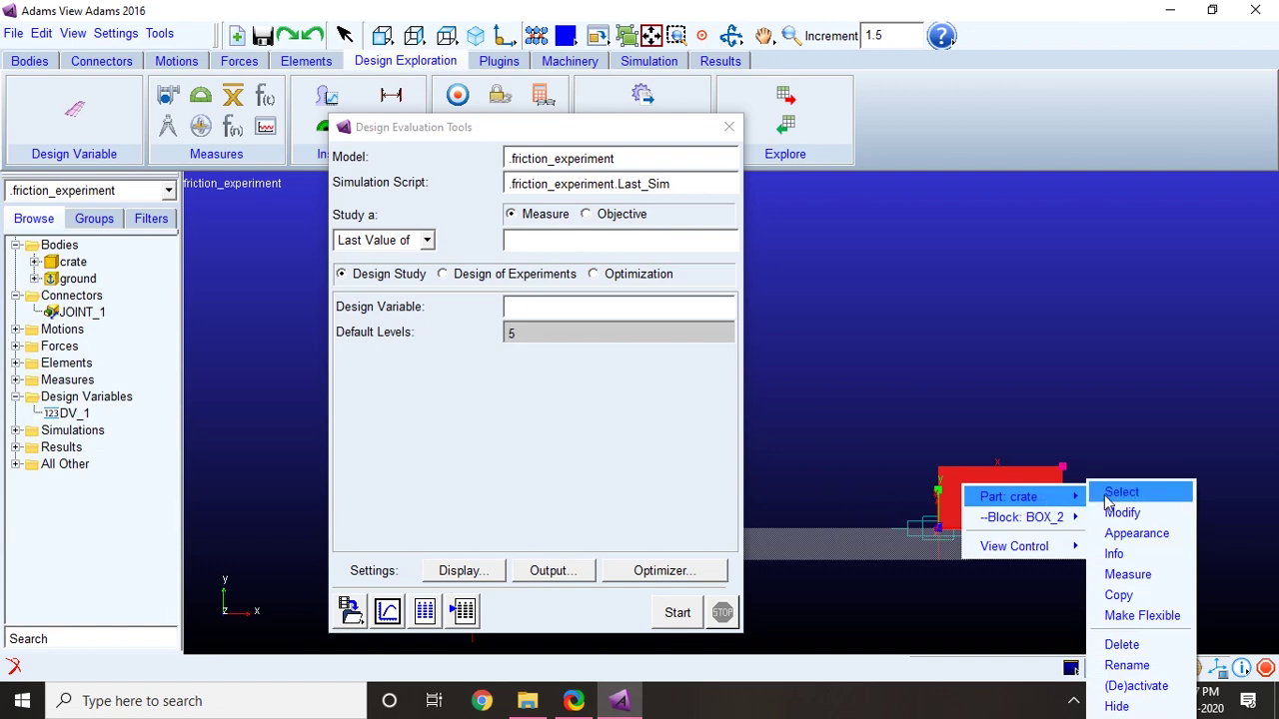
left_click(1127, 574)
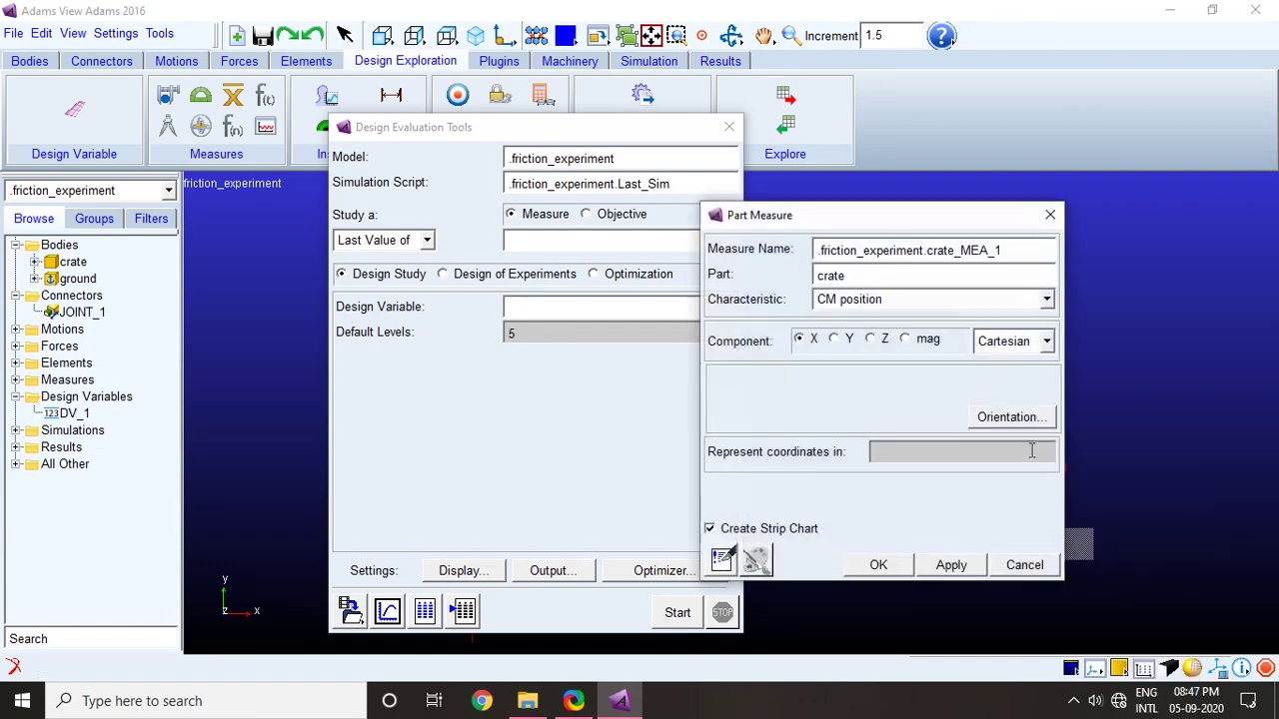
left_click_drag(862, 214, 402, 155)
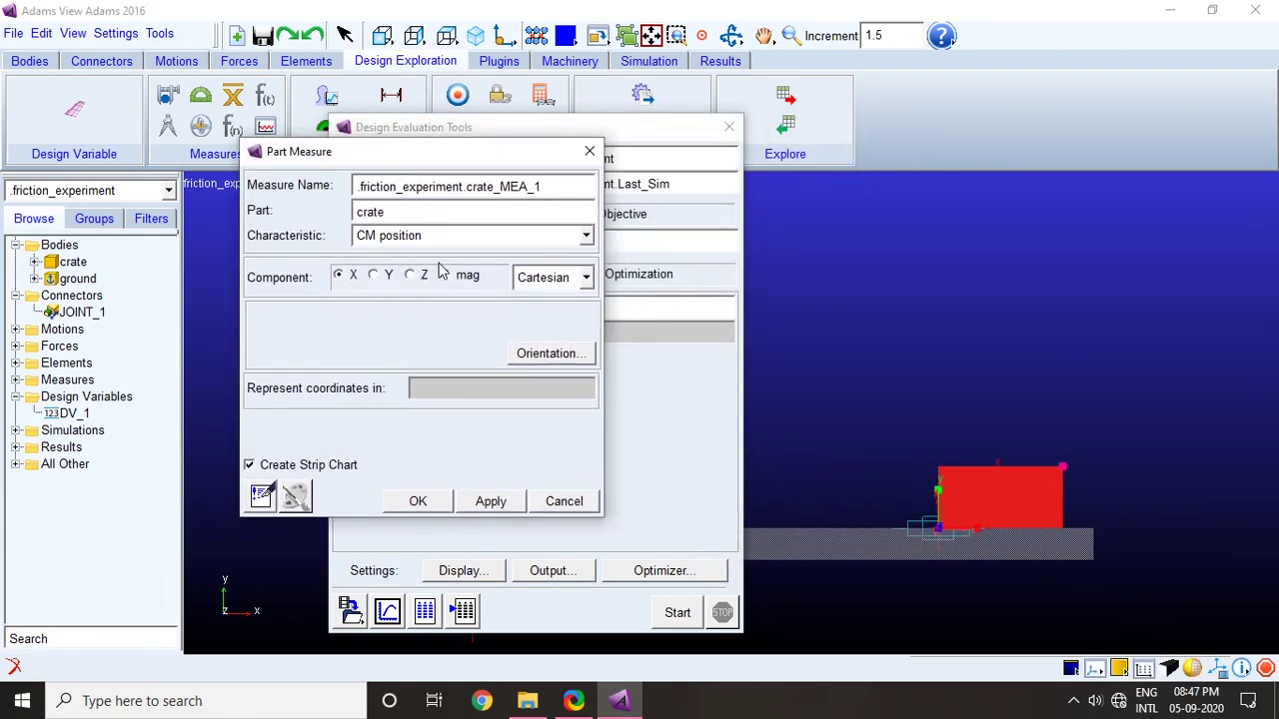
left_click(467, 238)
left_click(433, 288)
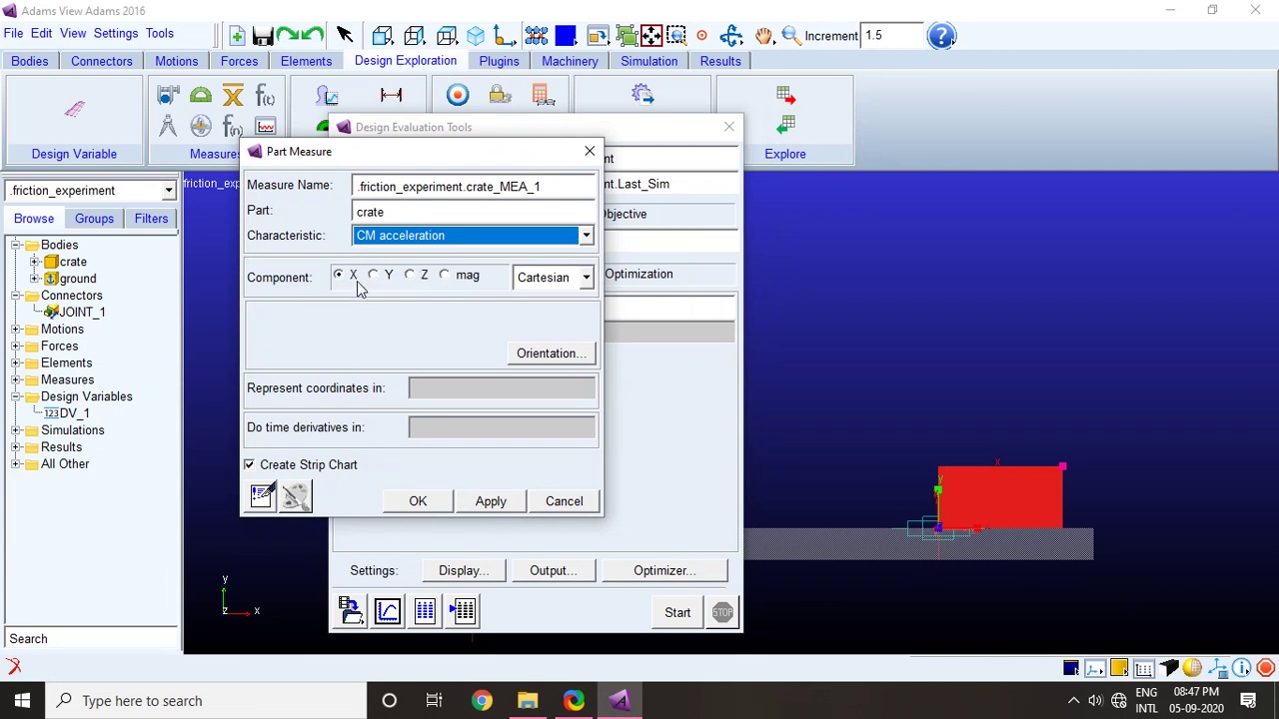
left_click_drag(485, 151, 1048, 151)
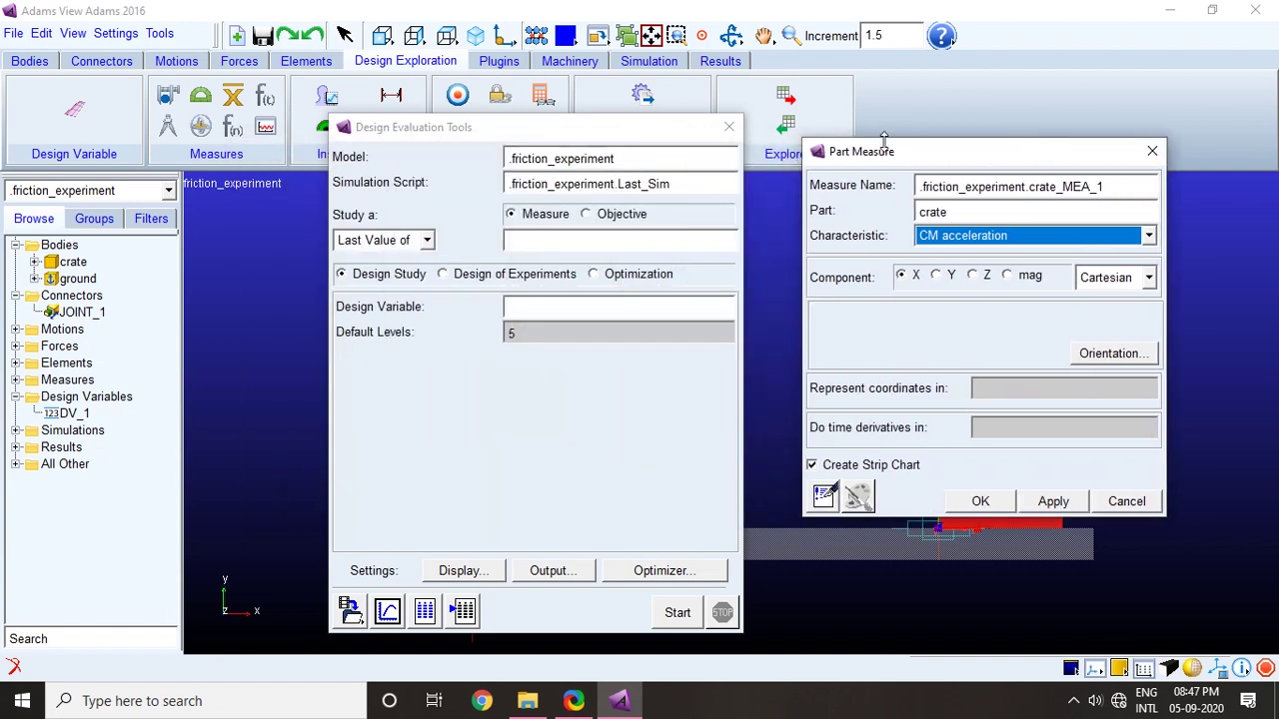
left_click_drag(601, 138, 272, 137)
left_click_drag(1018, 152, 936, 132)
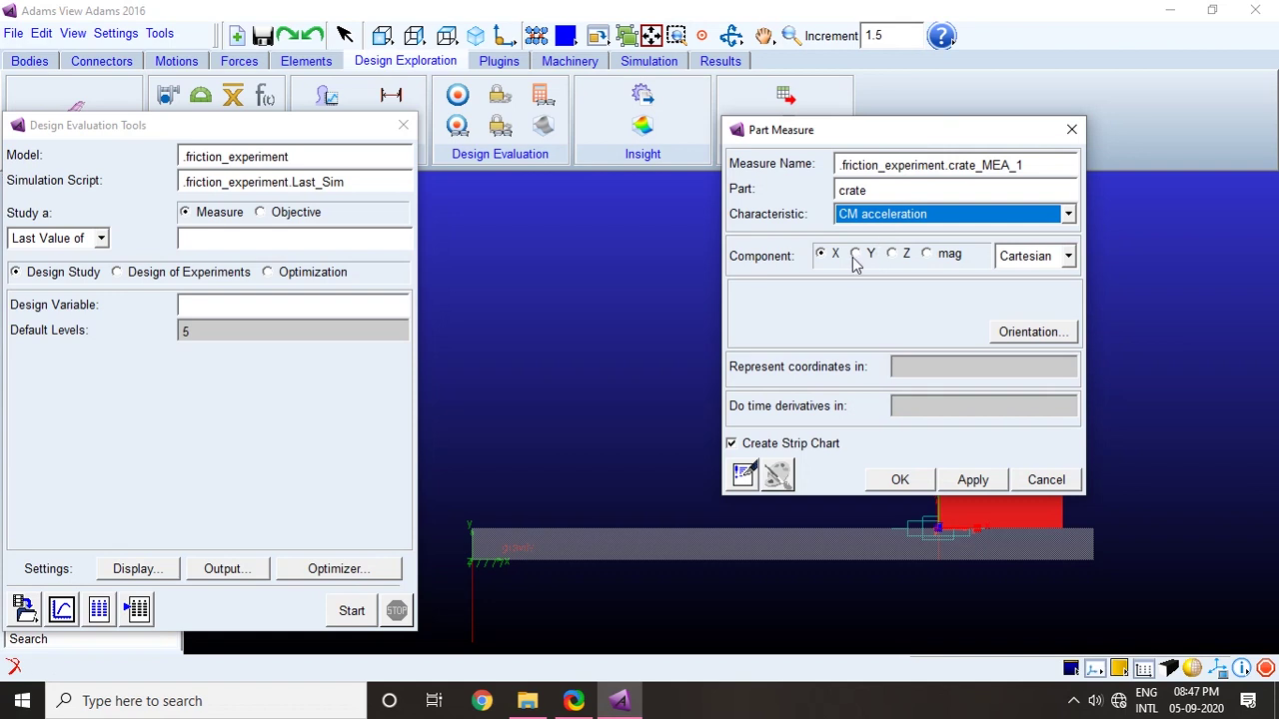
Step: Express the measure in MARKER_1 coordinates and create crate_MEA_1, charting -4.246
left_click(940, 371)
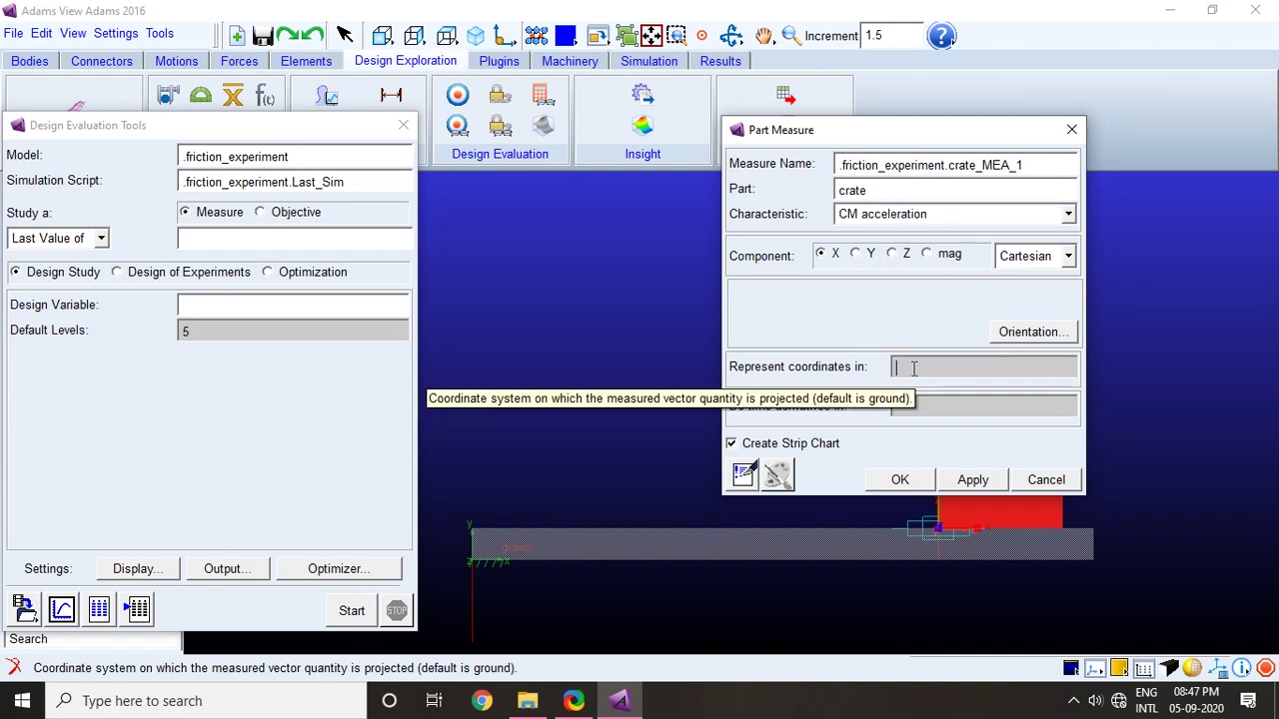
right_click(913, 368)
mouse_move(967, 388)
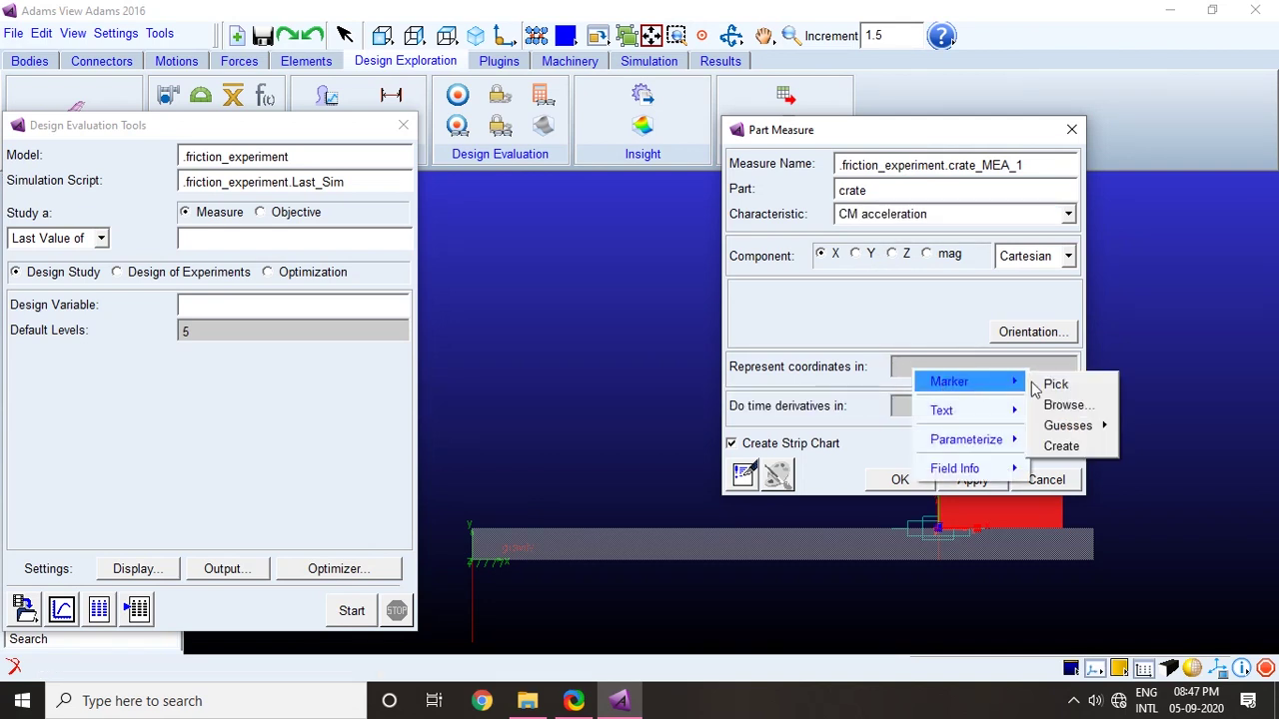
mouse_move(1061, 427)
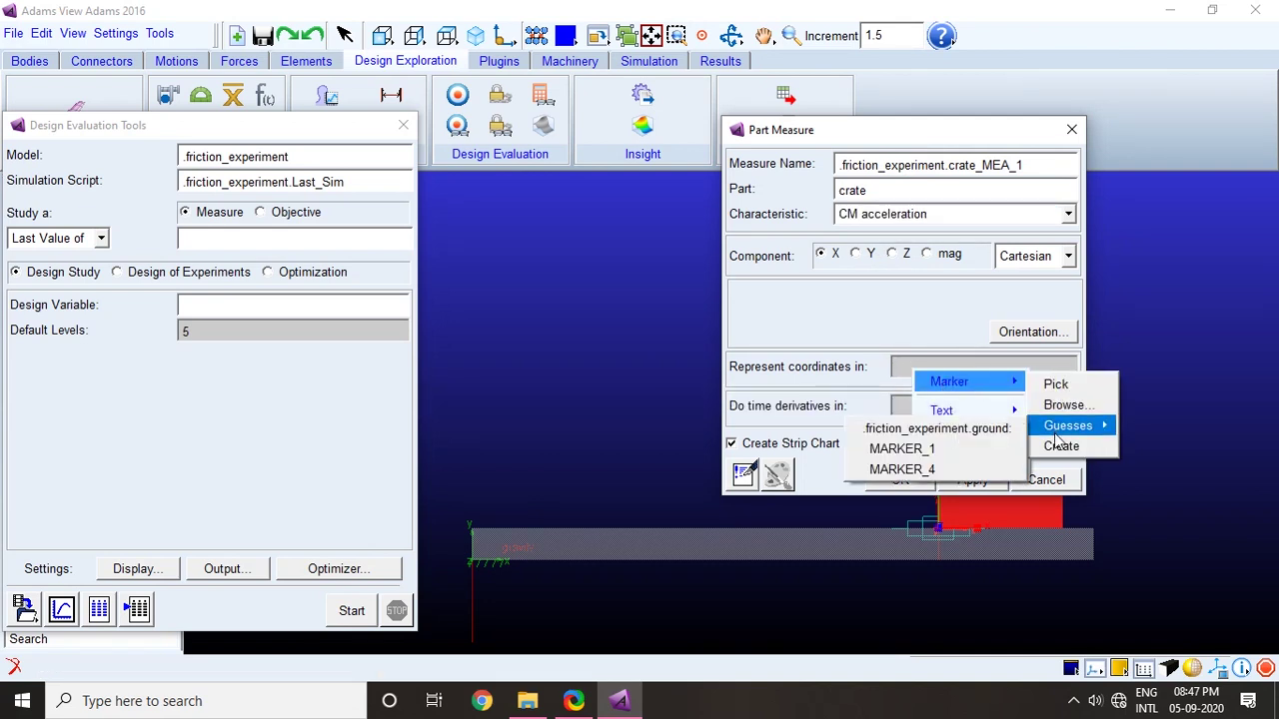
left_click(945, 451)
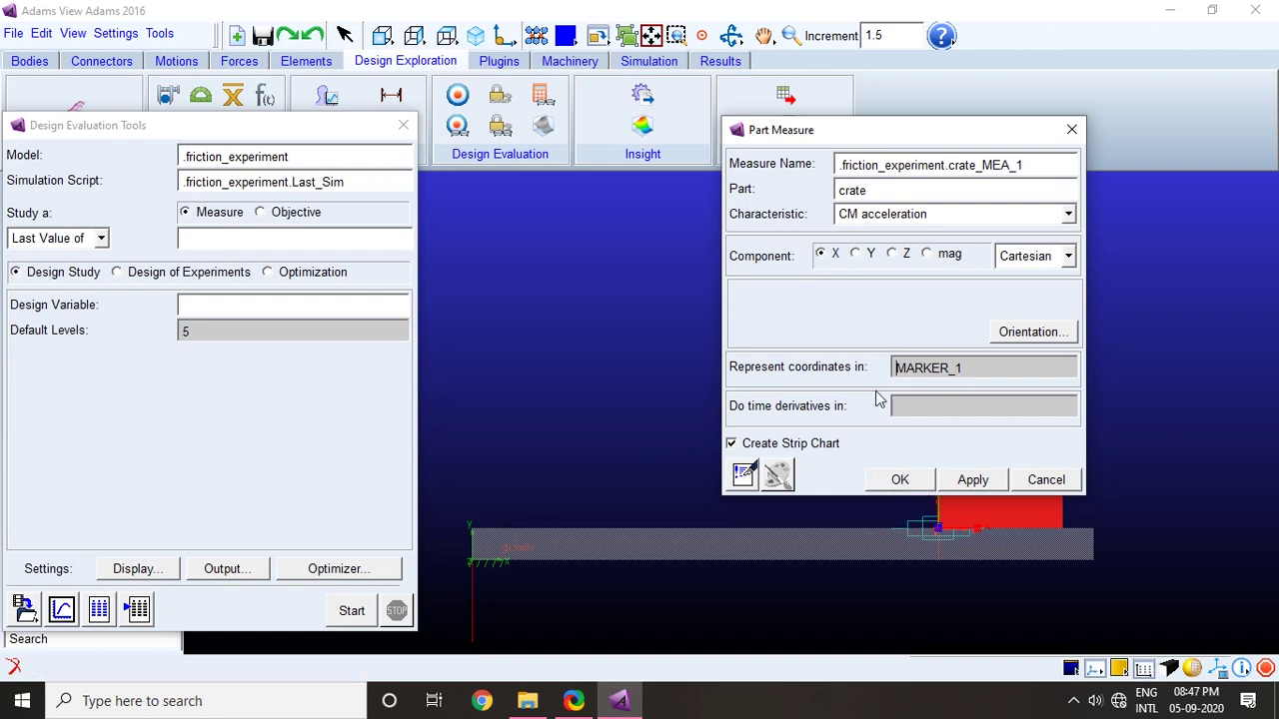
left_click(900, 479)
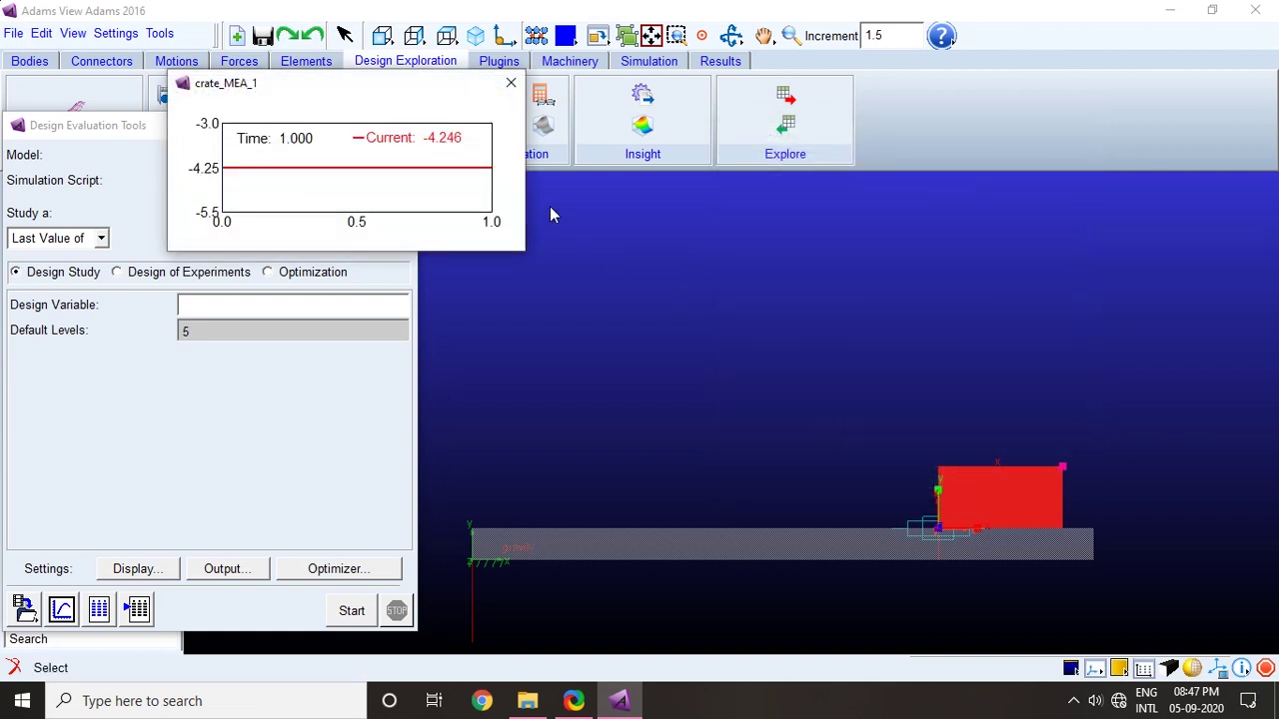
left_click_drag(363, 92, 1110, 224)
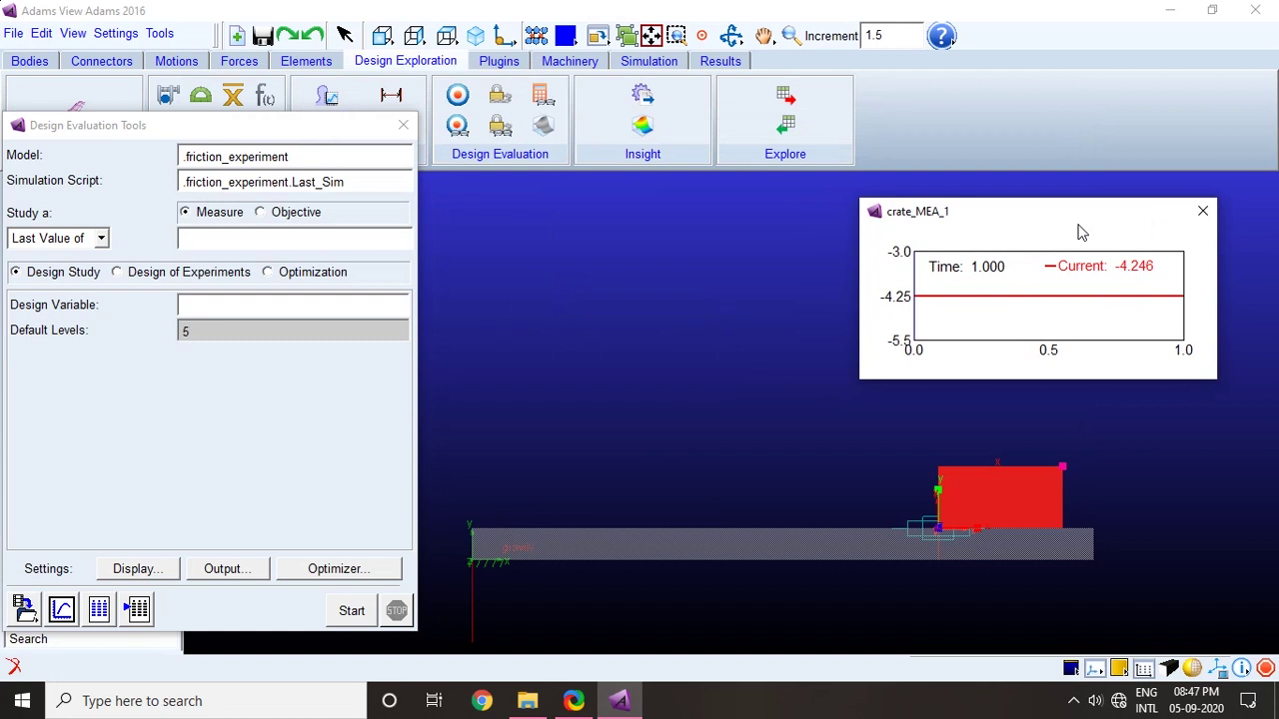
double_click(970, 494)
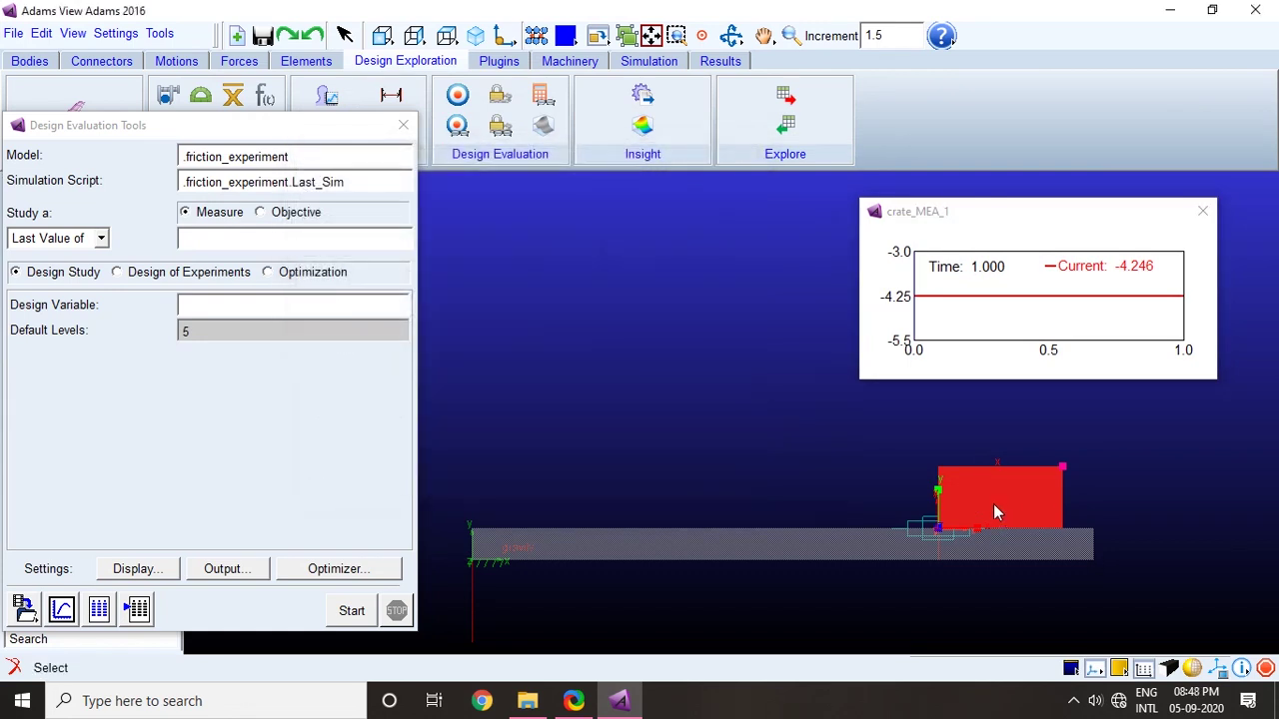
Step: Start a second crate measure using CM velocity as the characteristic
right_click(988, 483)
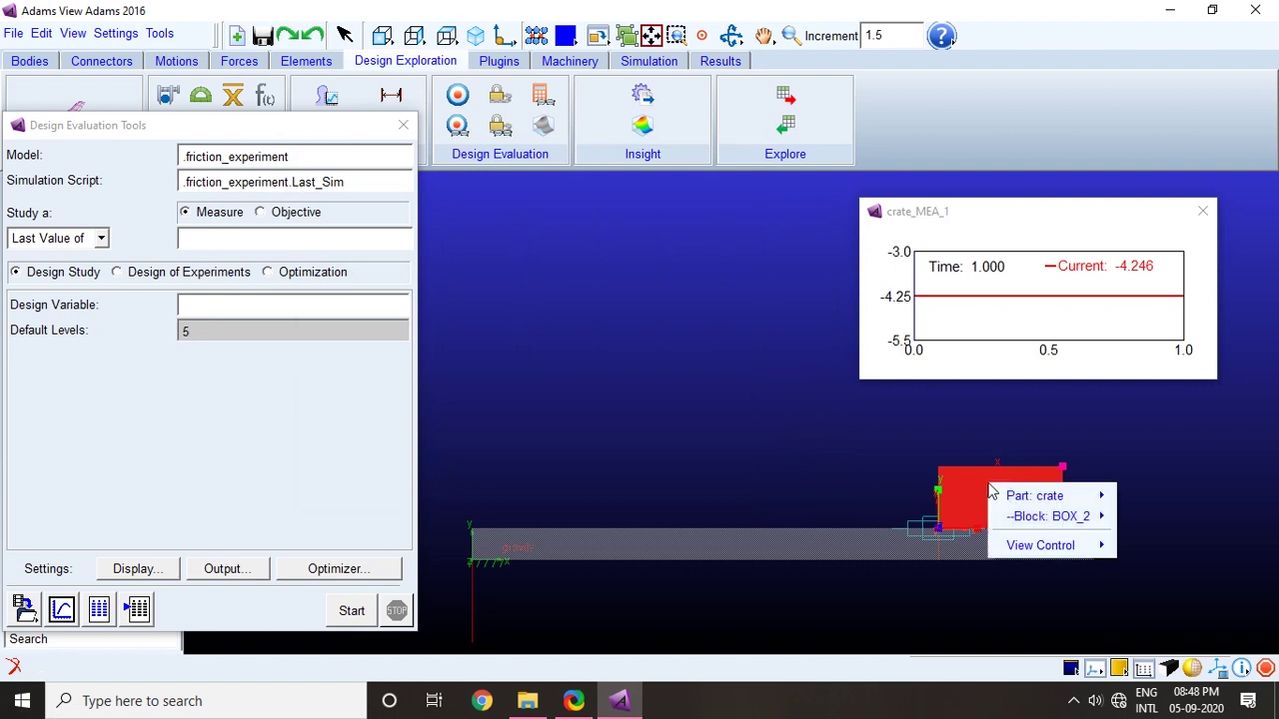
mouse_move(1039, 495)
left_click(1137, 578)
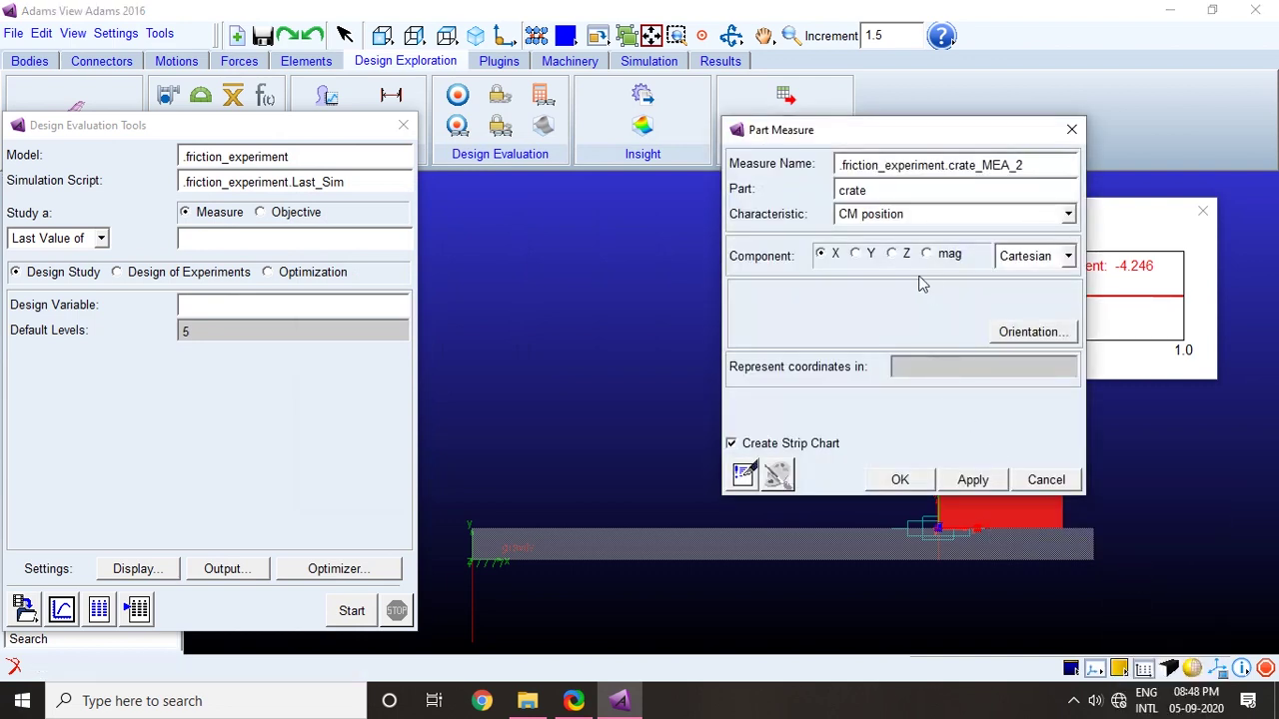
left_click(883, 218)
left_click(868, 252)
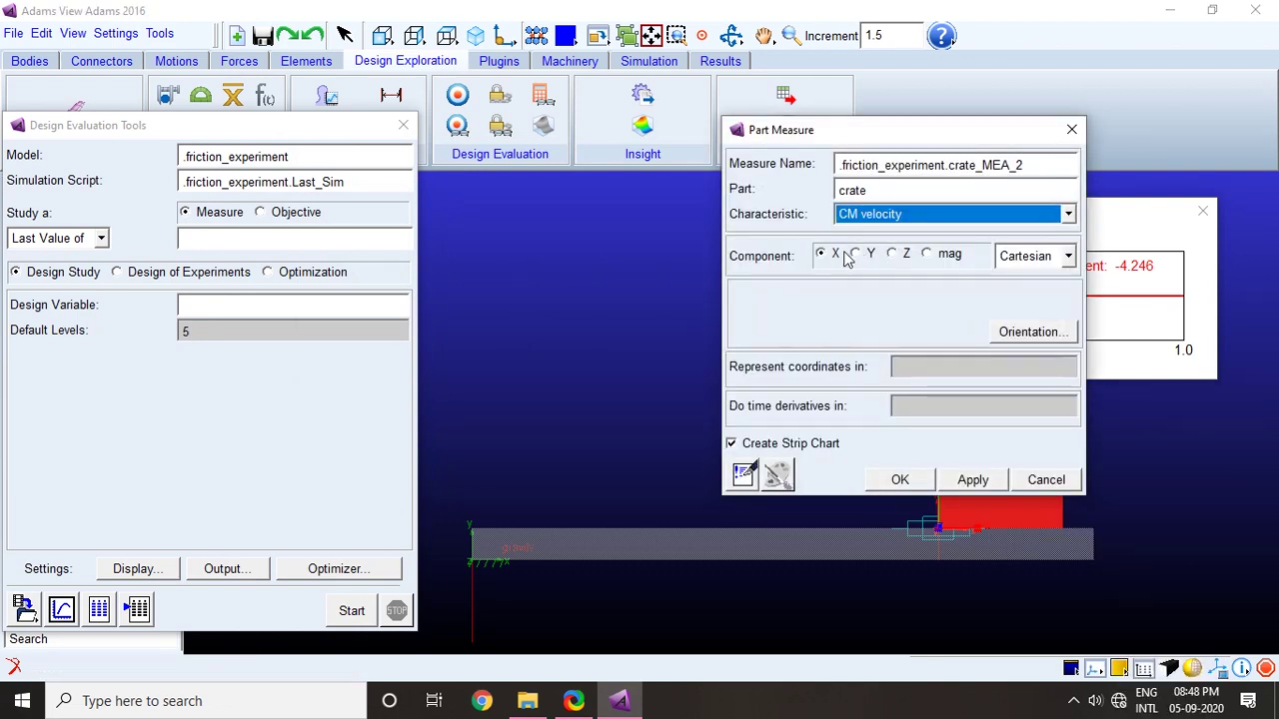
Step: Reference ground's MARKER_1 from the Database Navigator and create crate_MEA_2
double_click(909, 367)
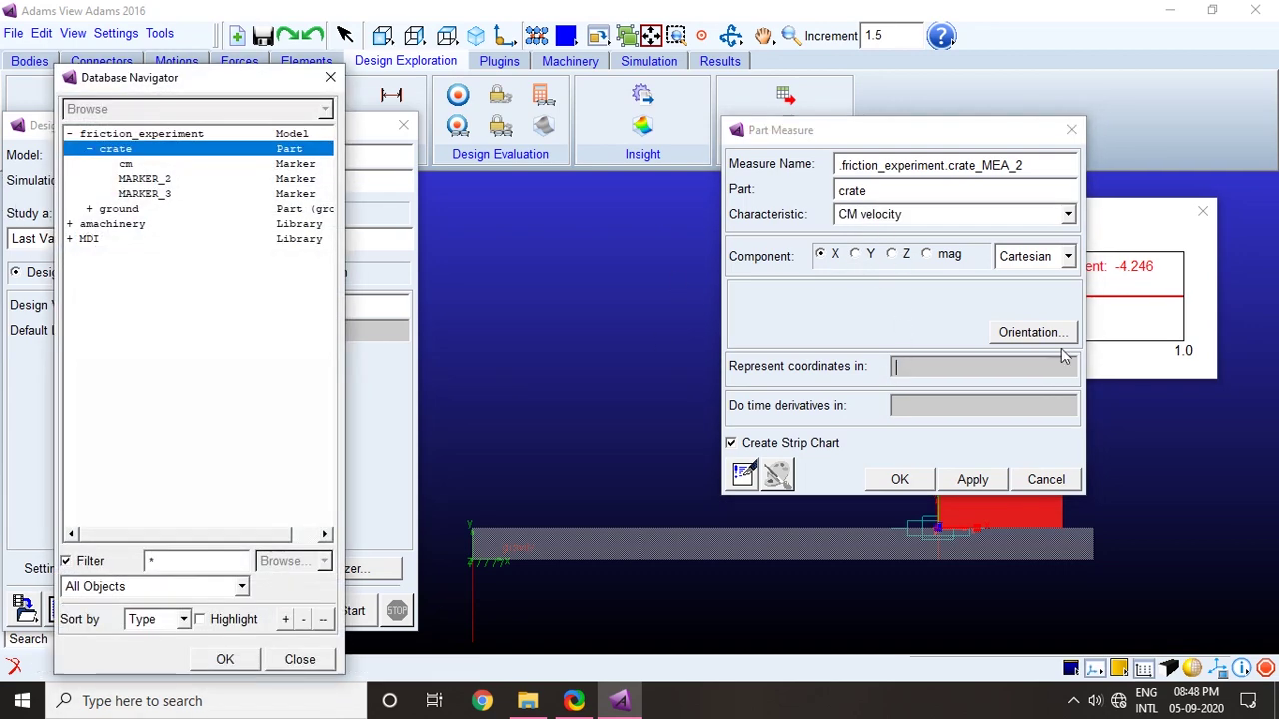
left_click_drag(176, 79, 323, 62)
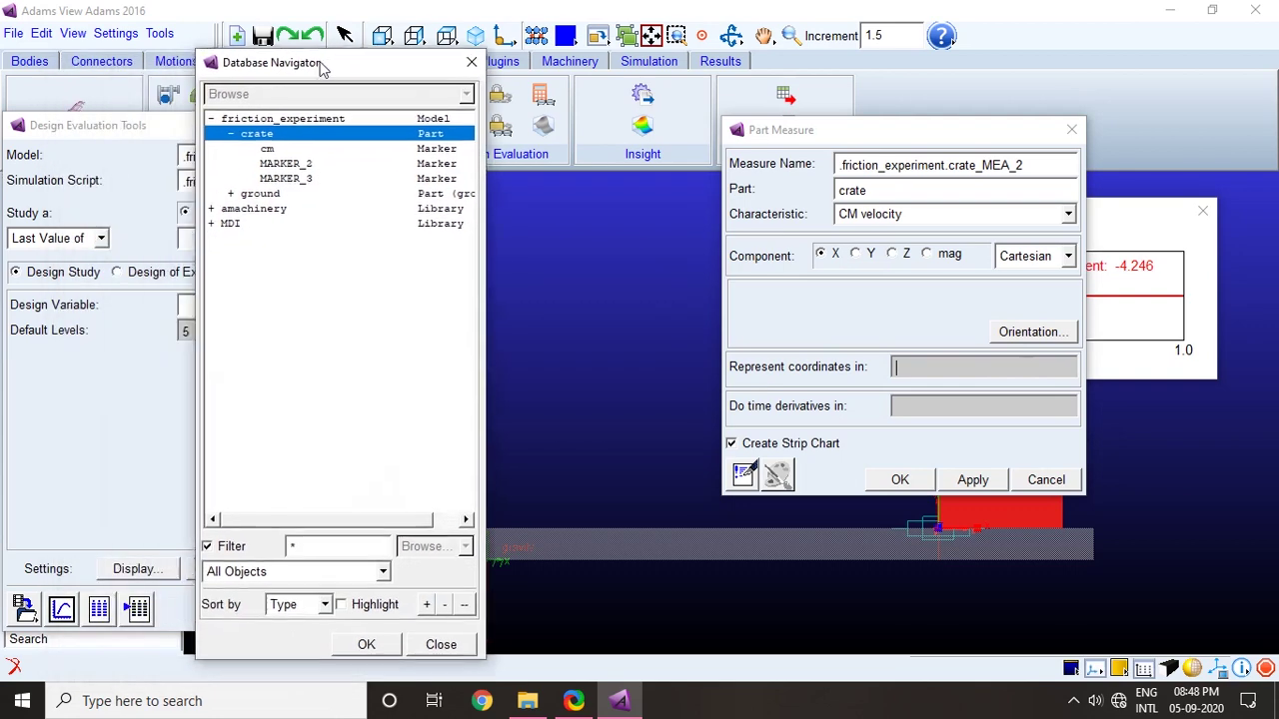
double_click(250, 192)
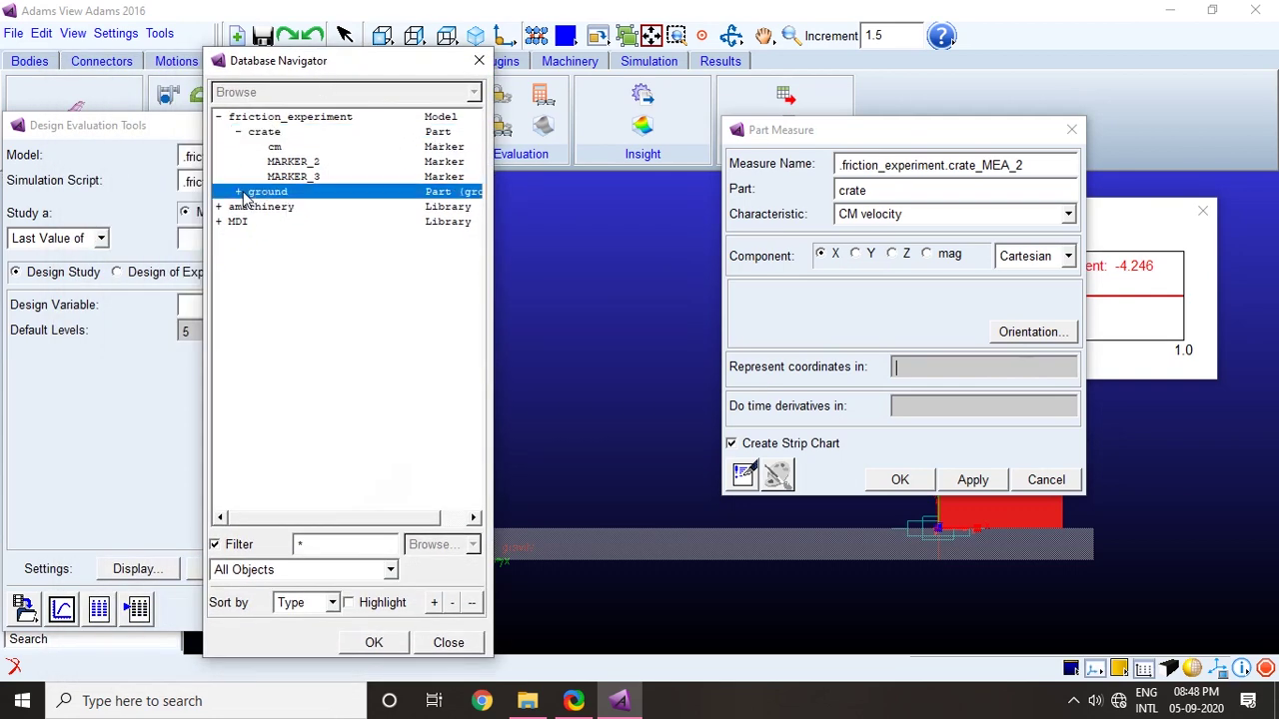
left_click(291, 207)
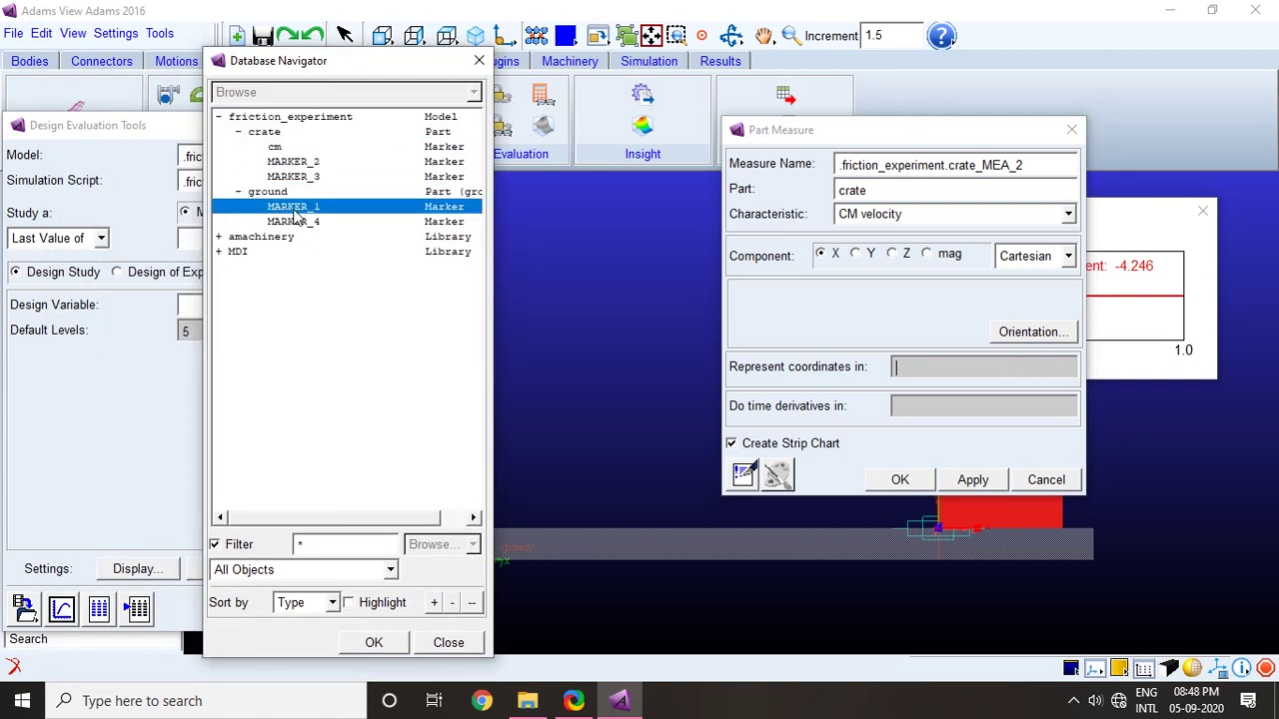
left_click(373, 642)
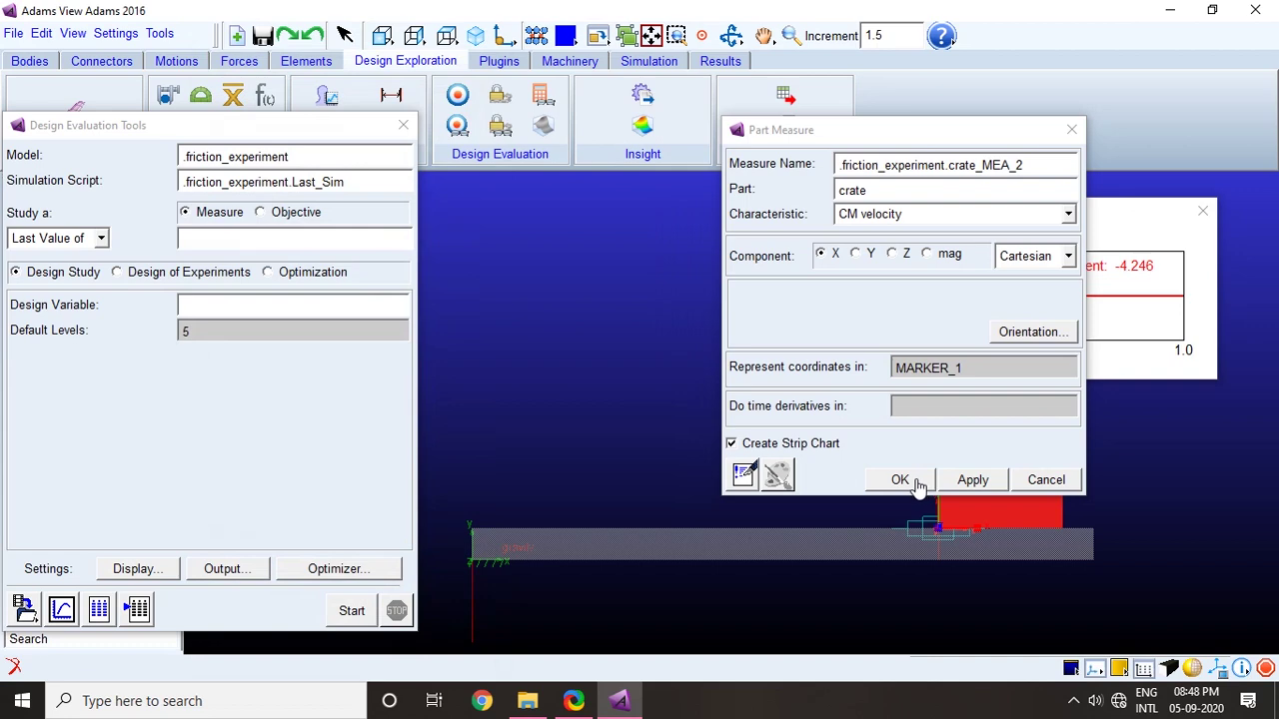
left_click(900, 481)
Step: Place the crate_MEA_2 chart beside crate_MEA_1 and centre the design evaluation panel
left_click_drag(415, 112, 697, 220)
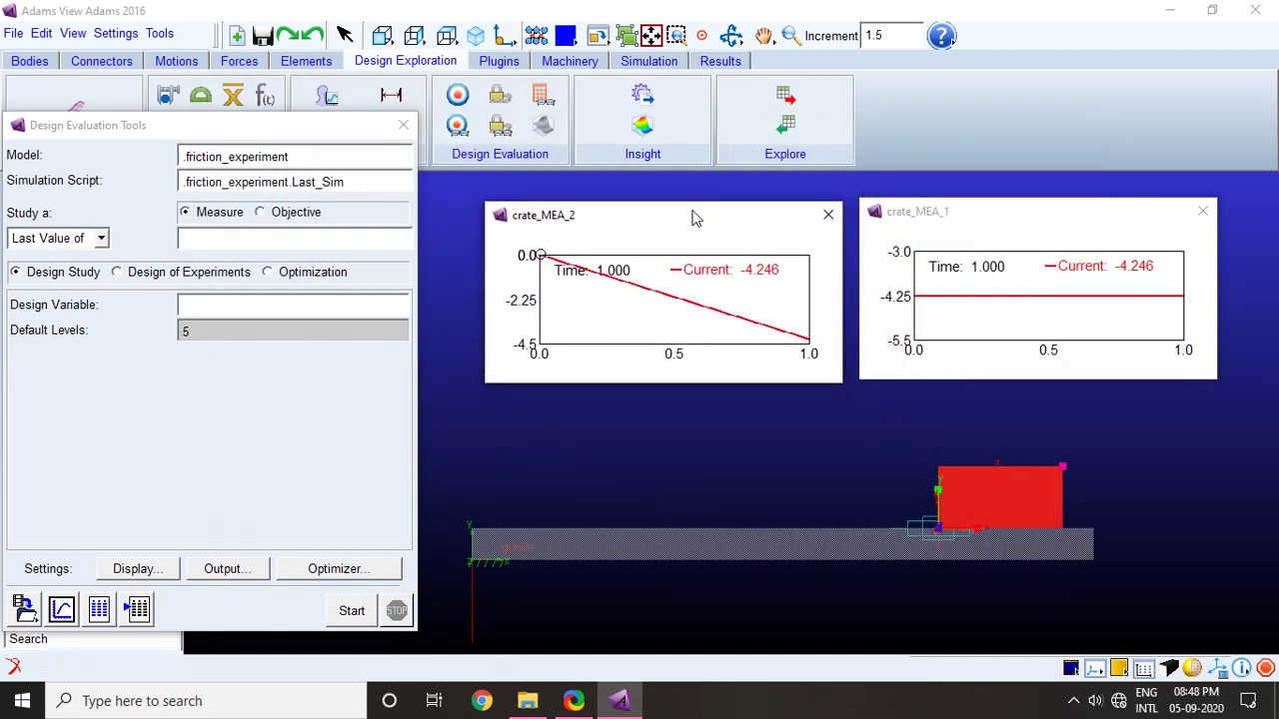
left_click_drag(250, 127, 352, 133)
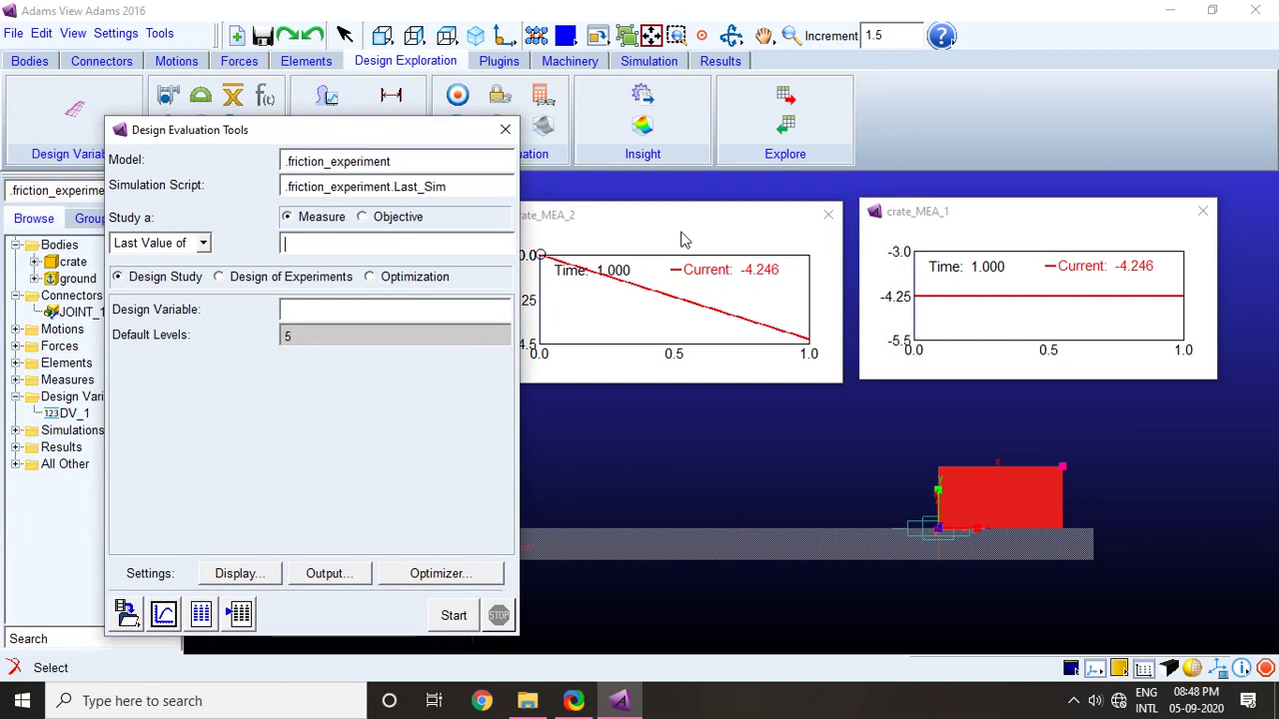
mouse_move(683, 239)
left_mouse_down()
mouse_move(984, 374)
mouse_move(705, 322)
mouse_move(702, 217)
mouse_move(687, 228)
left_mouse_up()
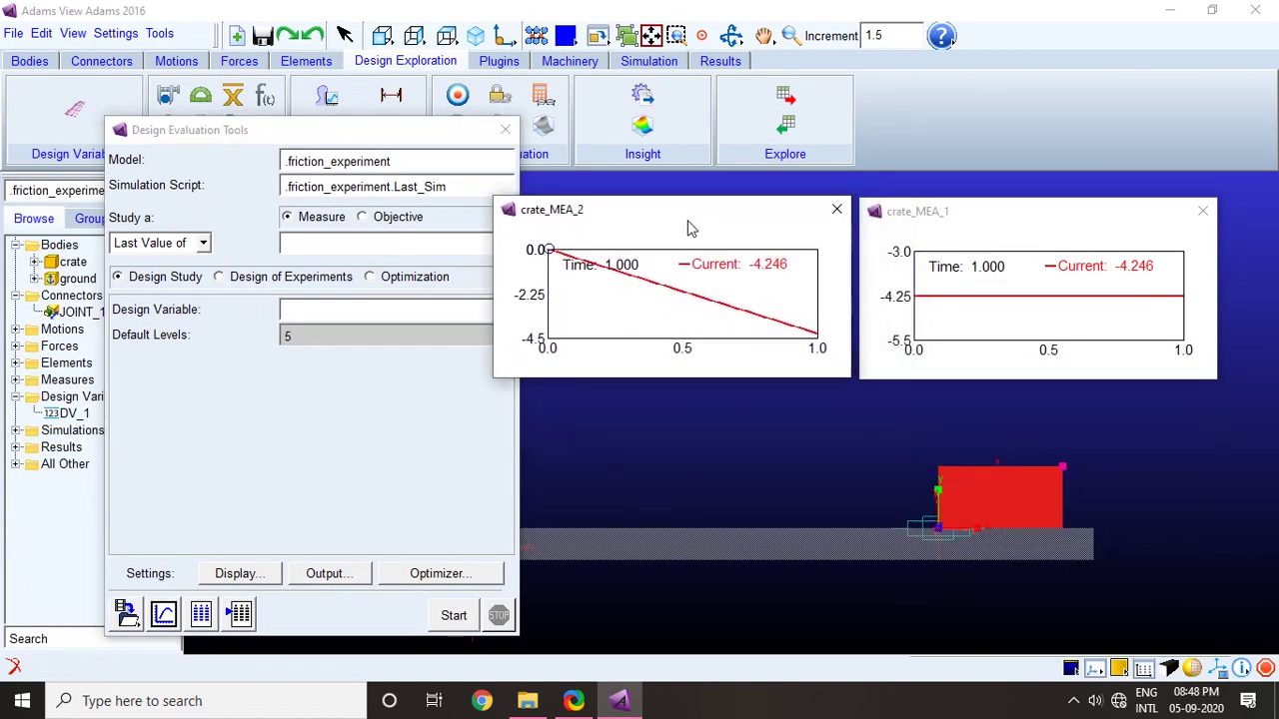
left_click(380, 138)
left_click_drag(352, 138, 657, 133)
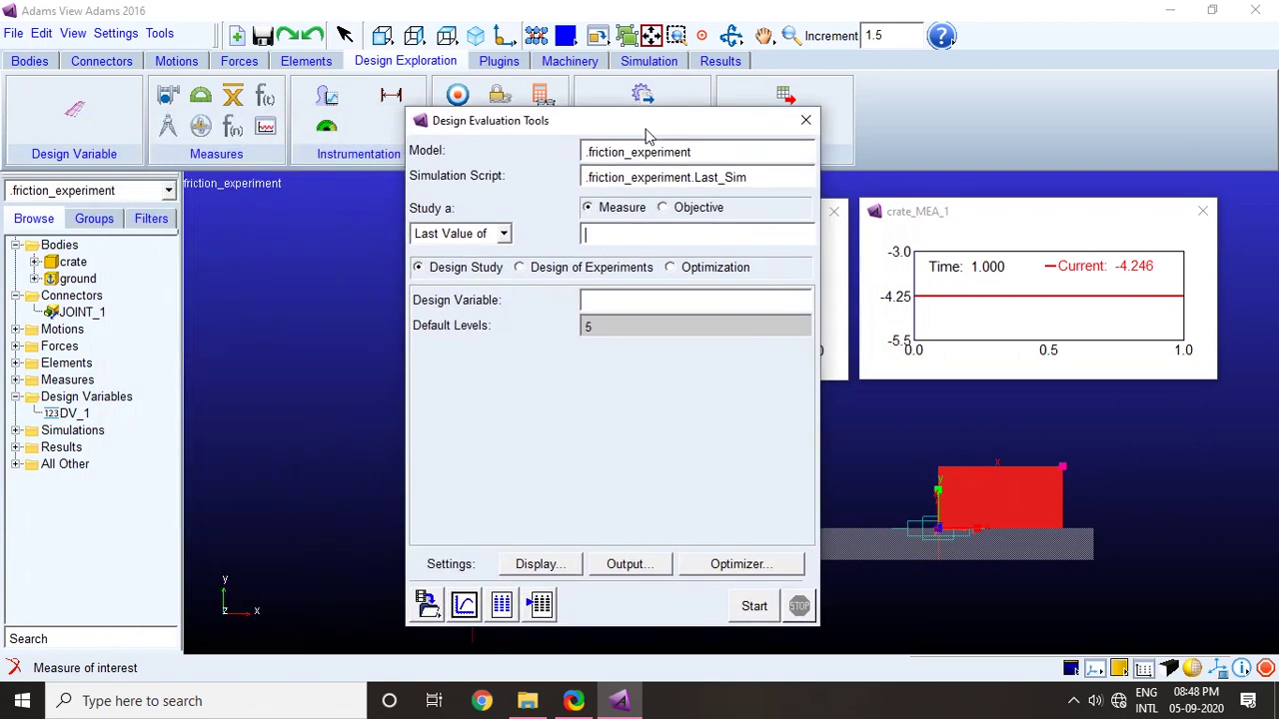
right_click(635, 233)
Step: Study crate_MEA_1 while varying DV_1, with 30 default levels
mouse_move(699, 246)
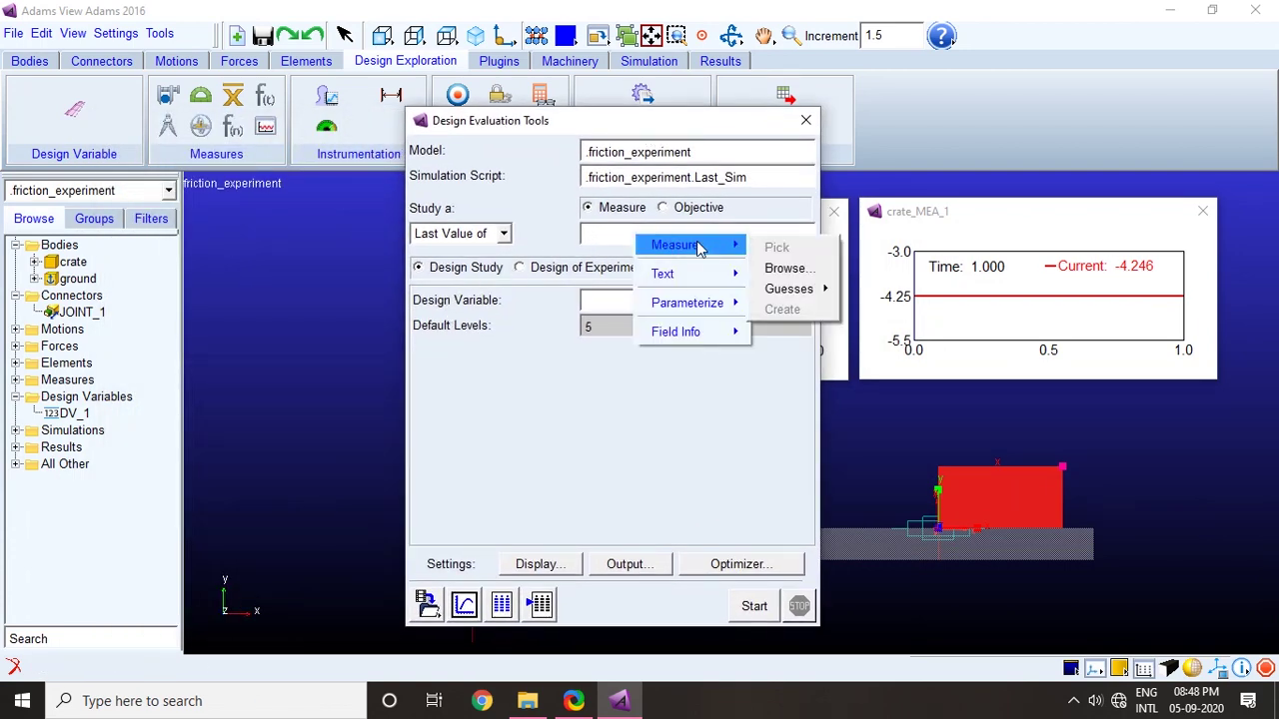
mouse_move(804, 295)
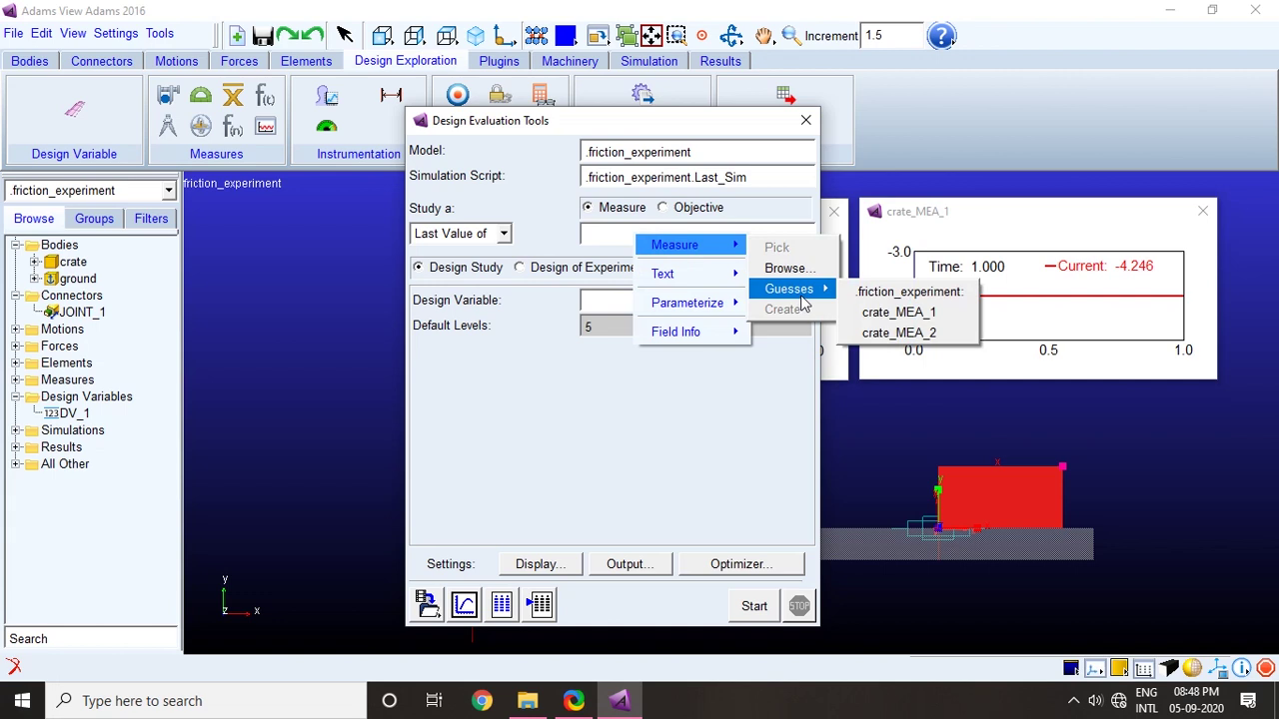
left_click(883, 316)
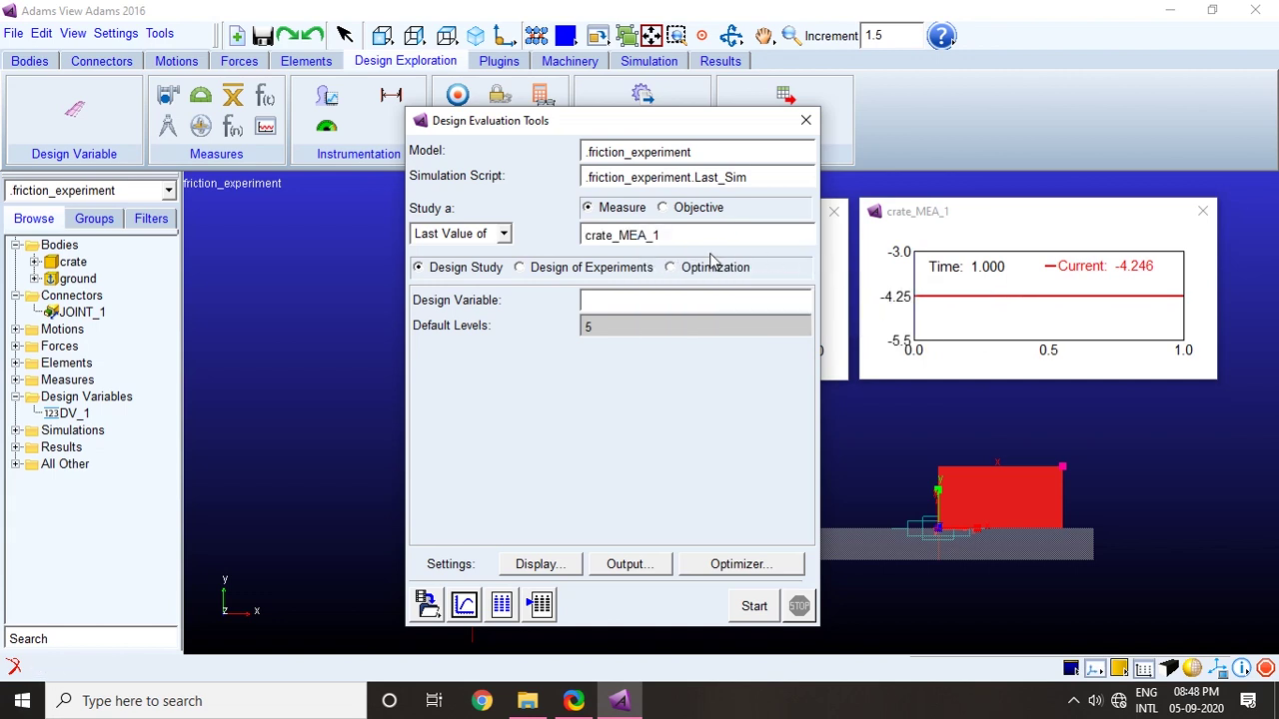
left_click(591, 297)
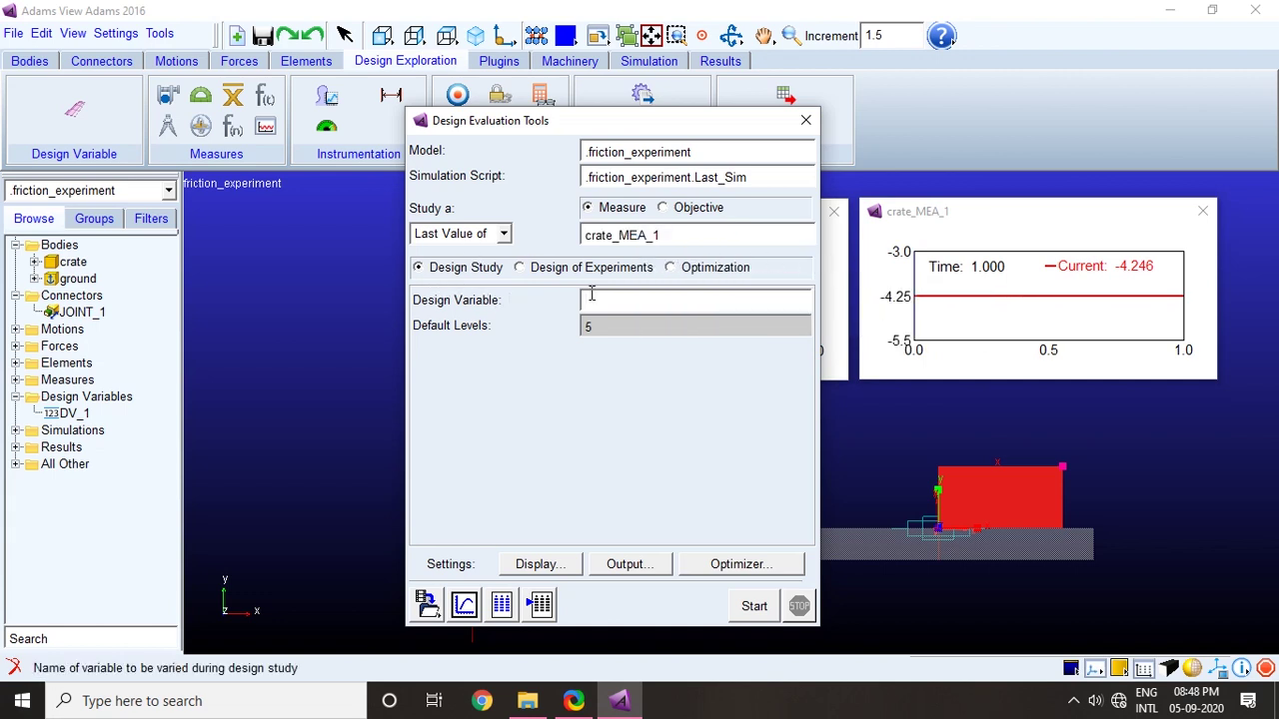
right_click(592, 299)
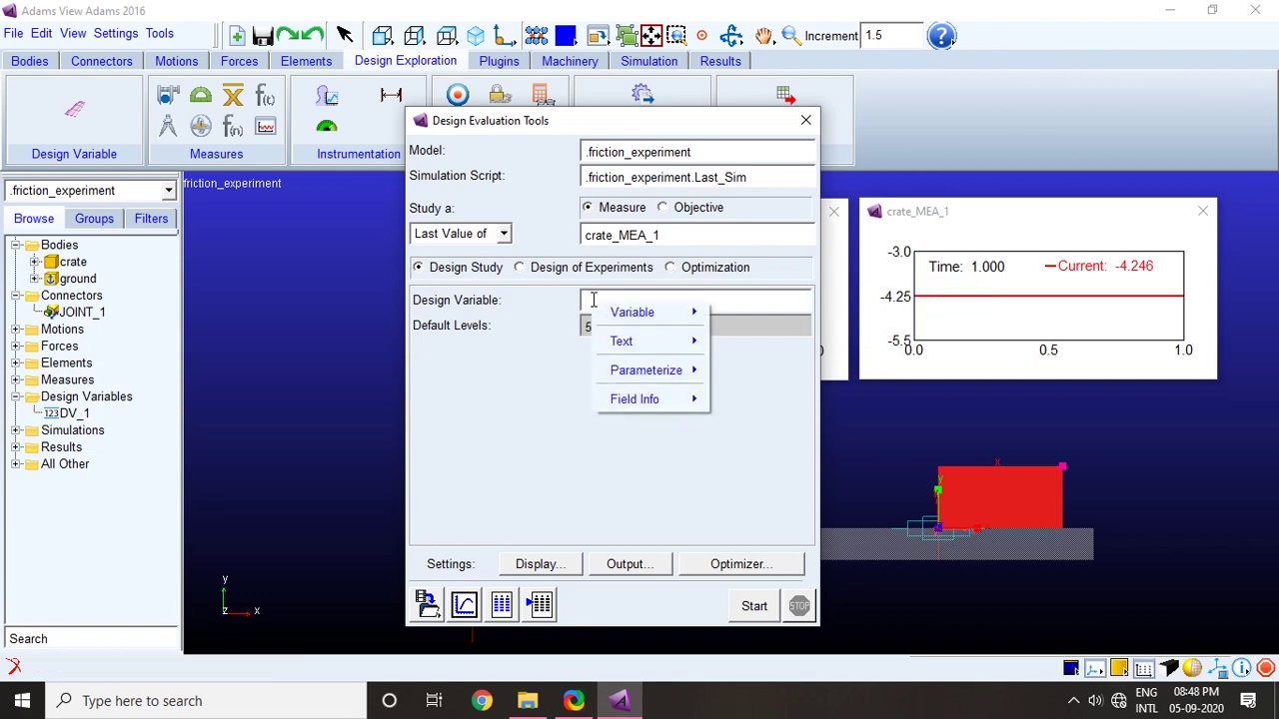
mouse_move(660, 312)
mouse_move(774, 357)
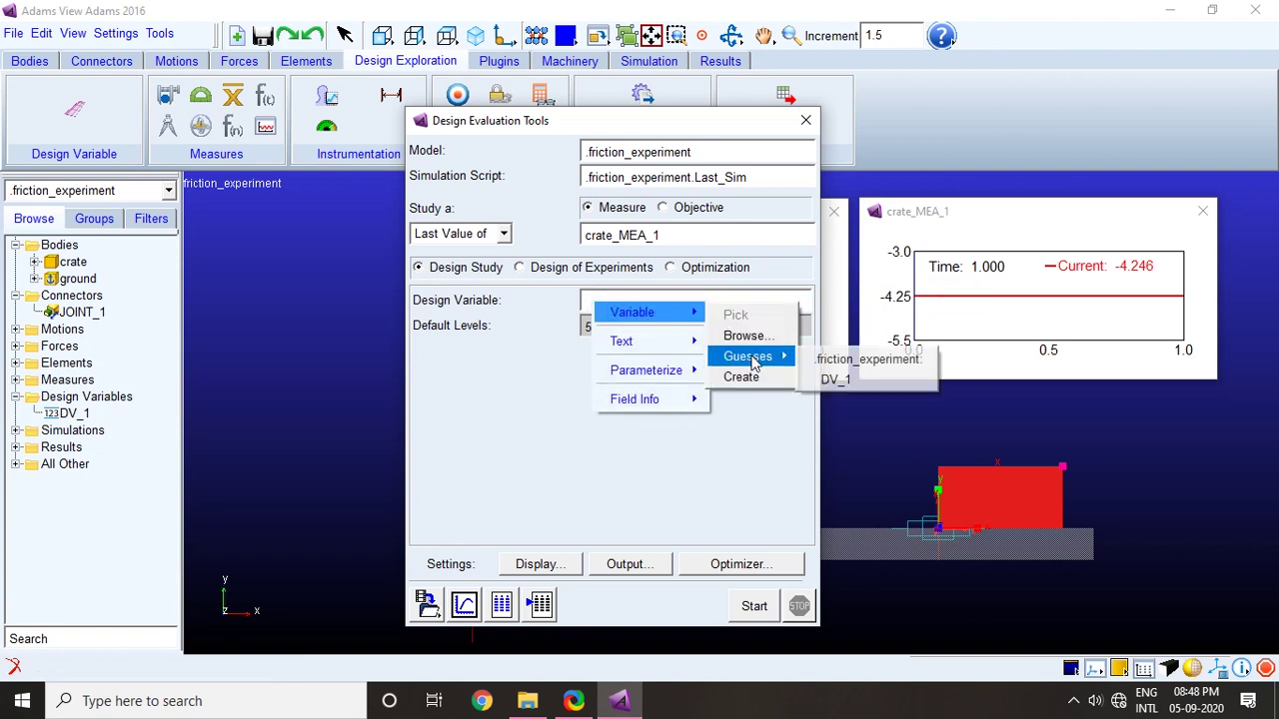
left_click(835, 382)
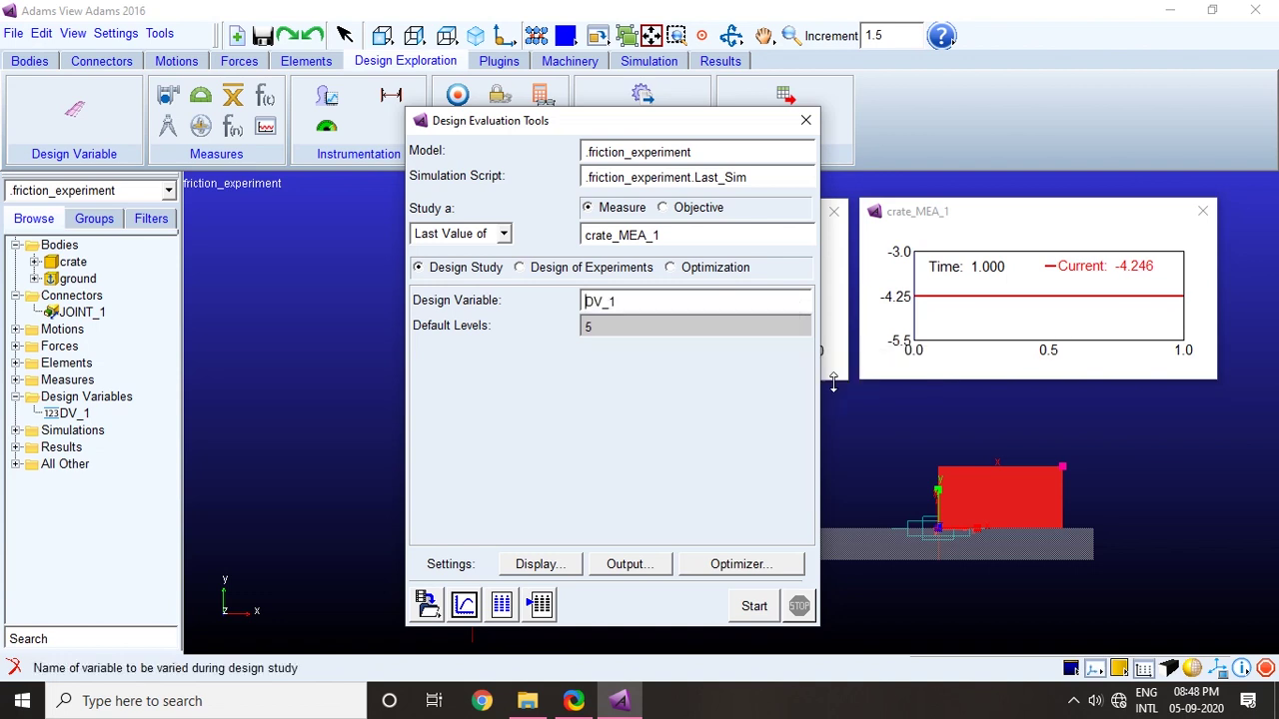
left_click(623, 326)
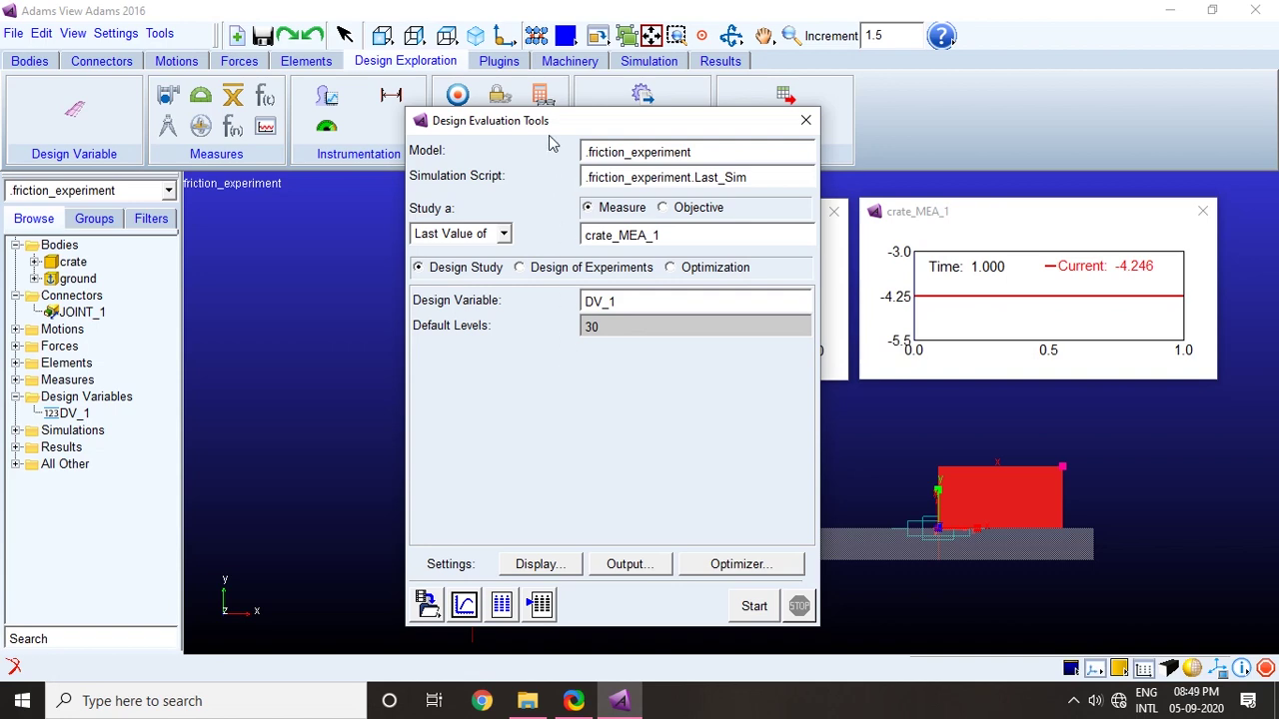
Step: Stack the crate_MEA_1 and crate_MEA_2 charts on the right and pan the crate into view
left_click_drag(549, 122, 184, 77)
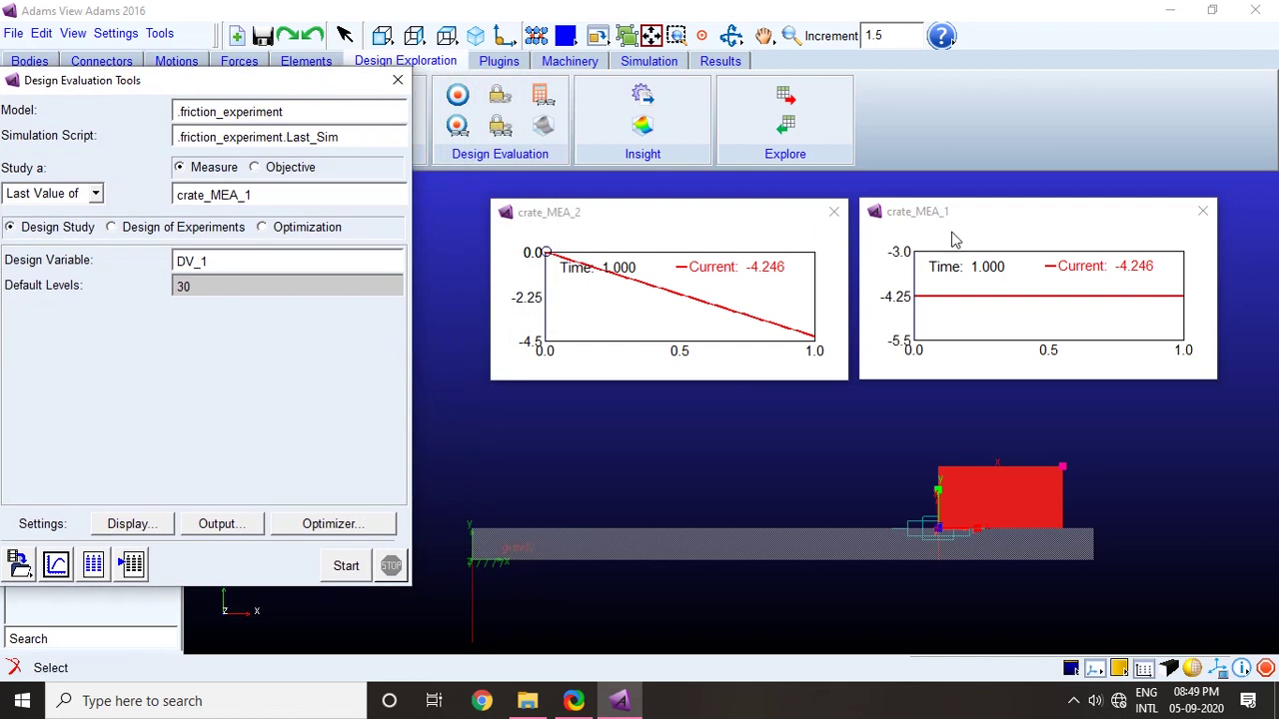
left_click_drag(996, 225, 1058, 258)
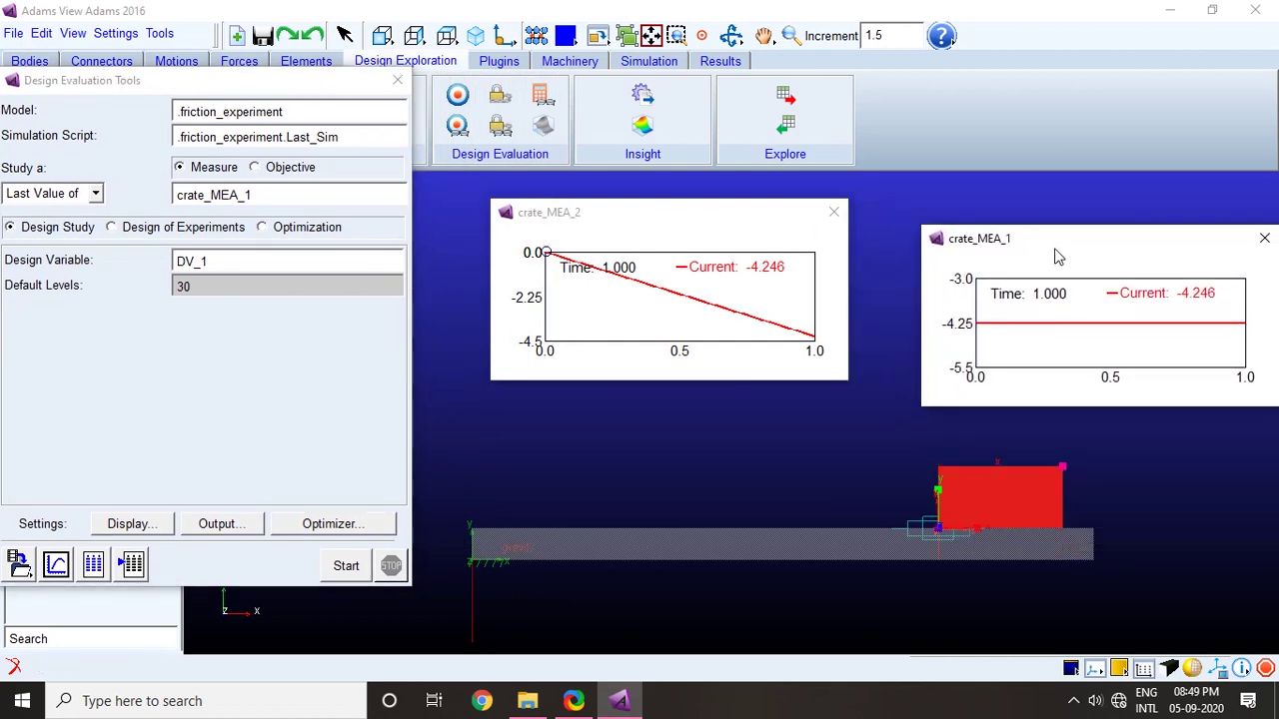
left_click_drag(698, 219, 1034, 412)
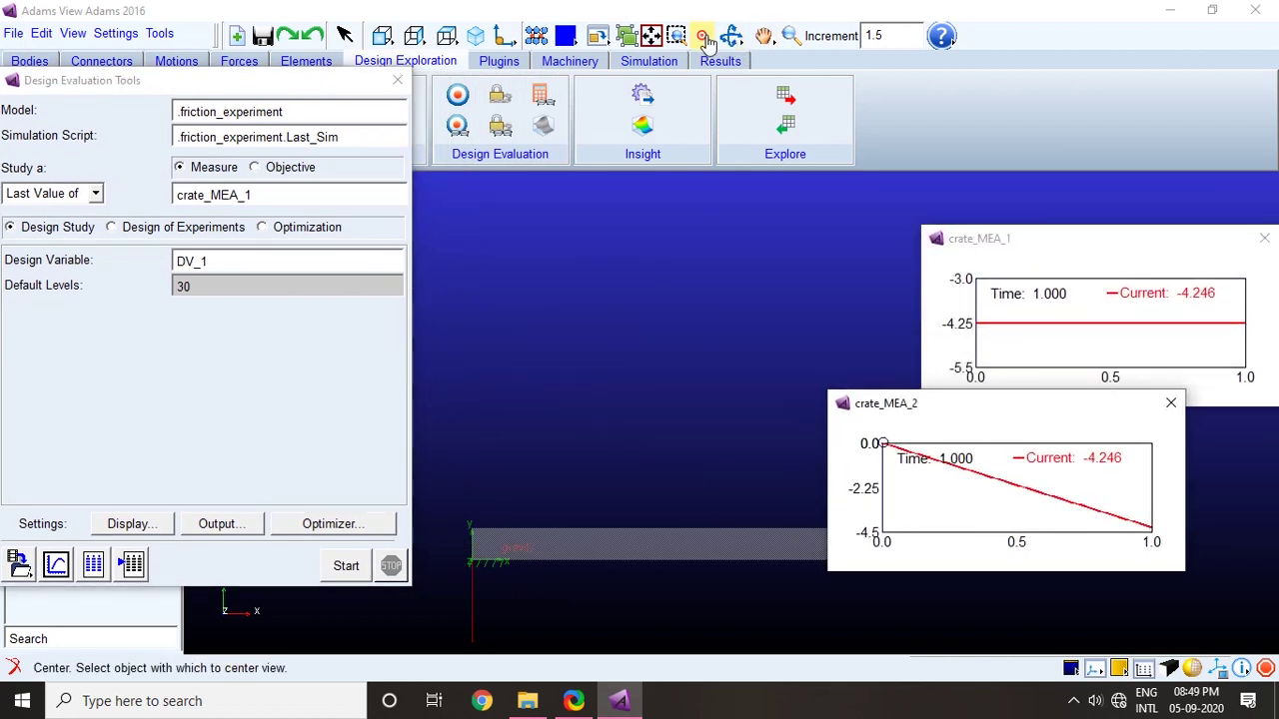
left_click(764, 40)
left_click_drag(699, 419, 505, 357)
left_click_drag(936, 412, 1028, 467)
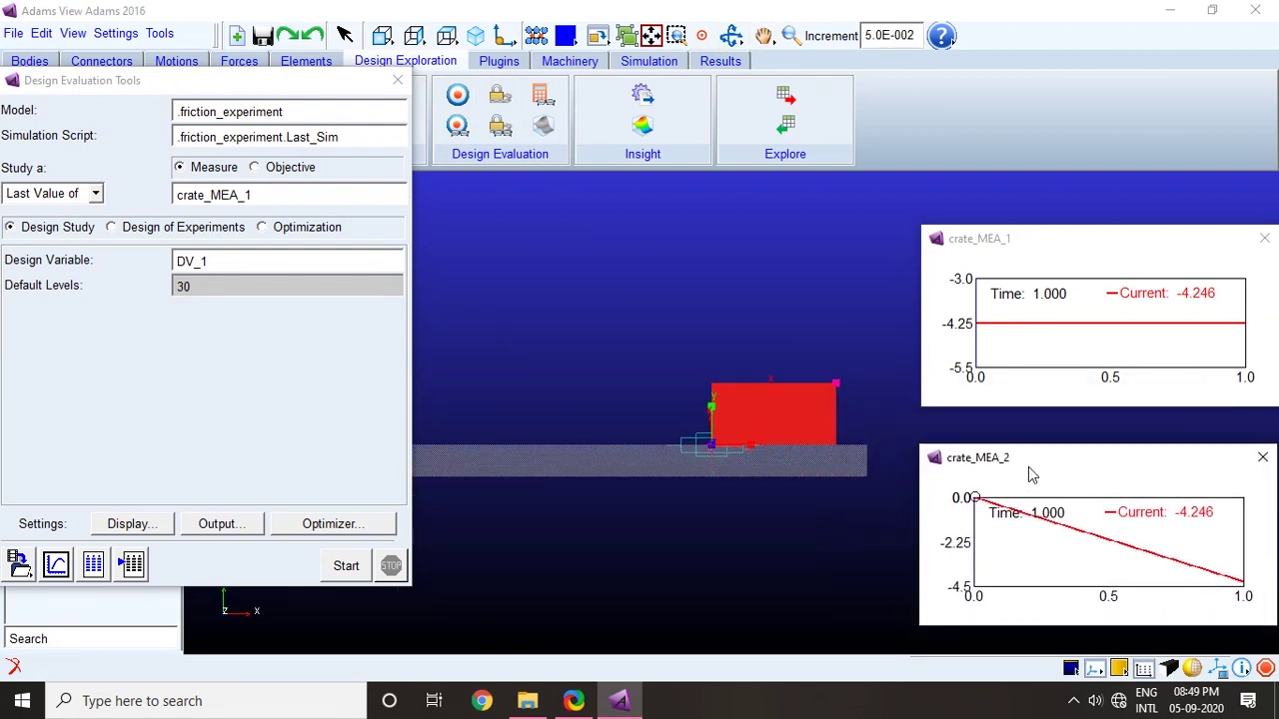
mouse_move(1034, 260)
left_mouse_down()
mouse_move(1018, 248)
mouse_move(1034, 270)
left_mouse_up()
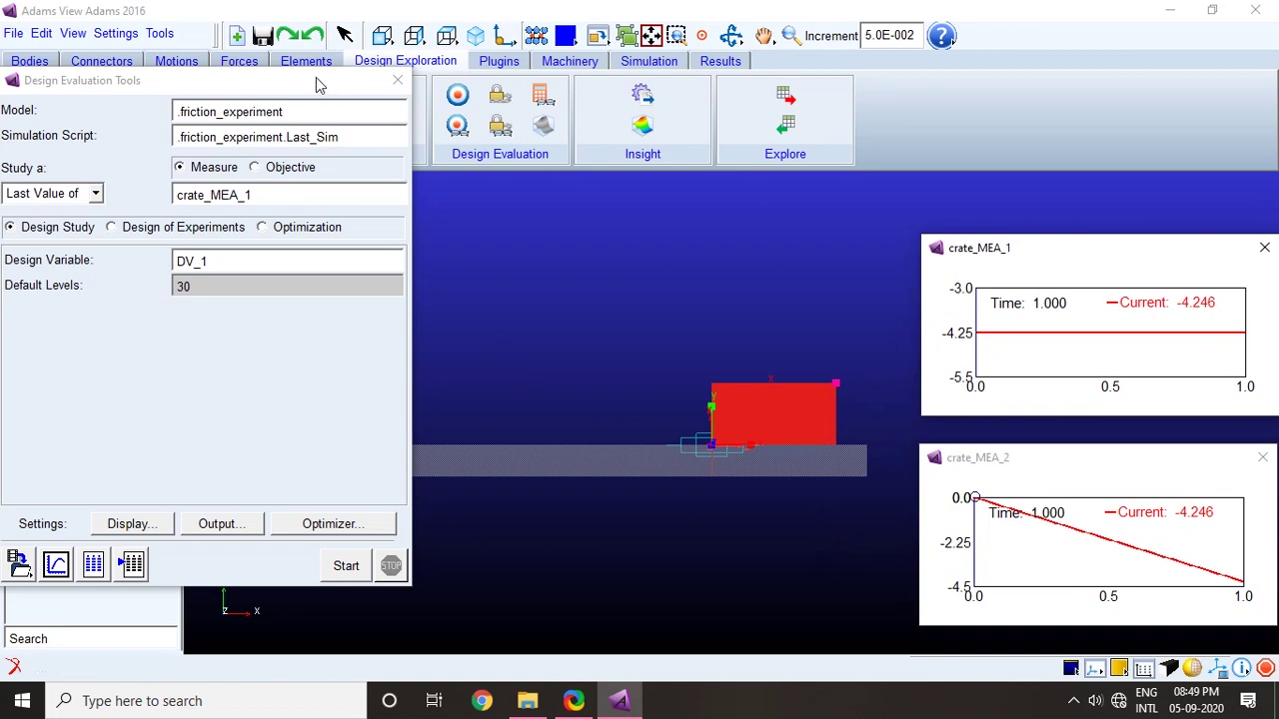
left_click_drag(326, 84, 392, 139)
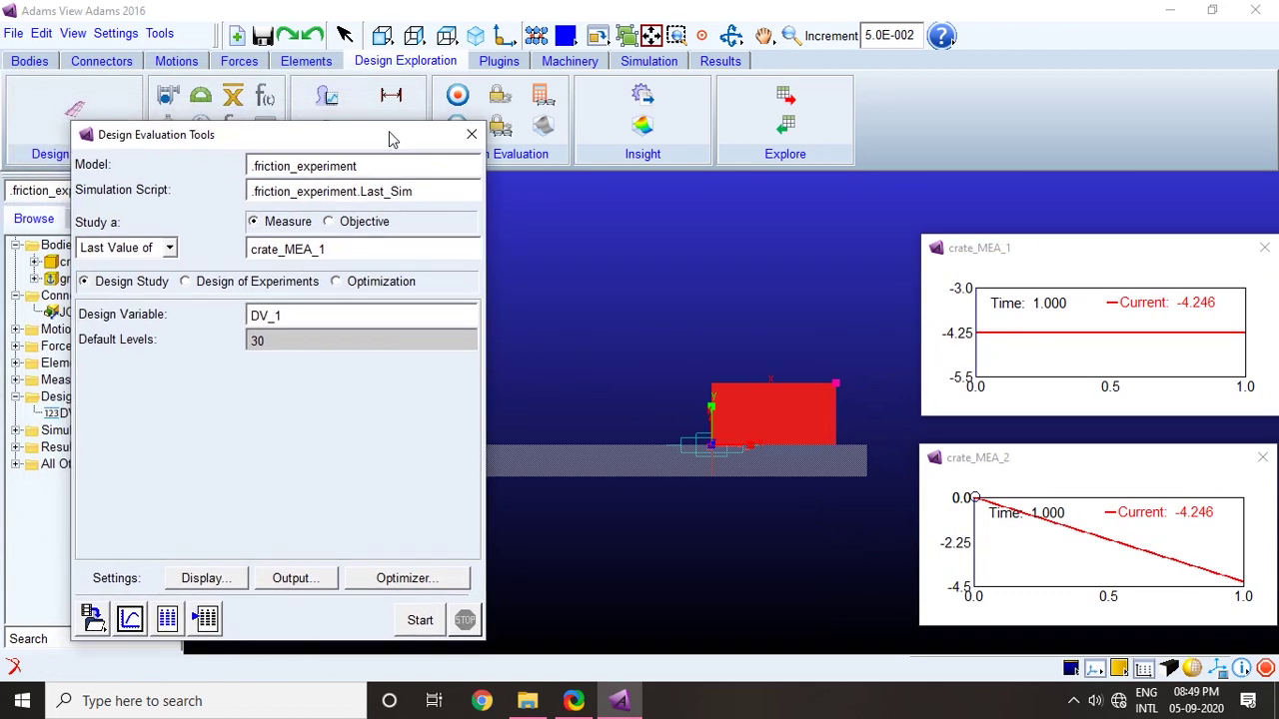
Step: Run the 30-trial DV_1 study and place the crate_MEA_1 vs DV_1 plot near the charts
left_click(420, 620)
left_click_drag(182, 134, 143, 588)
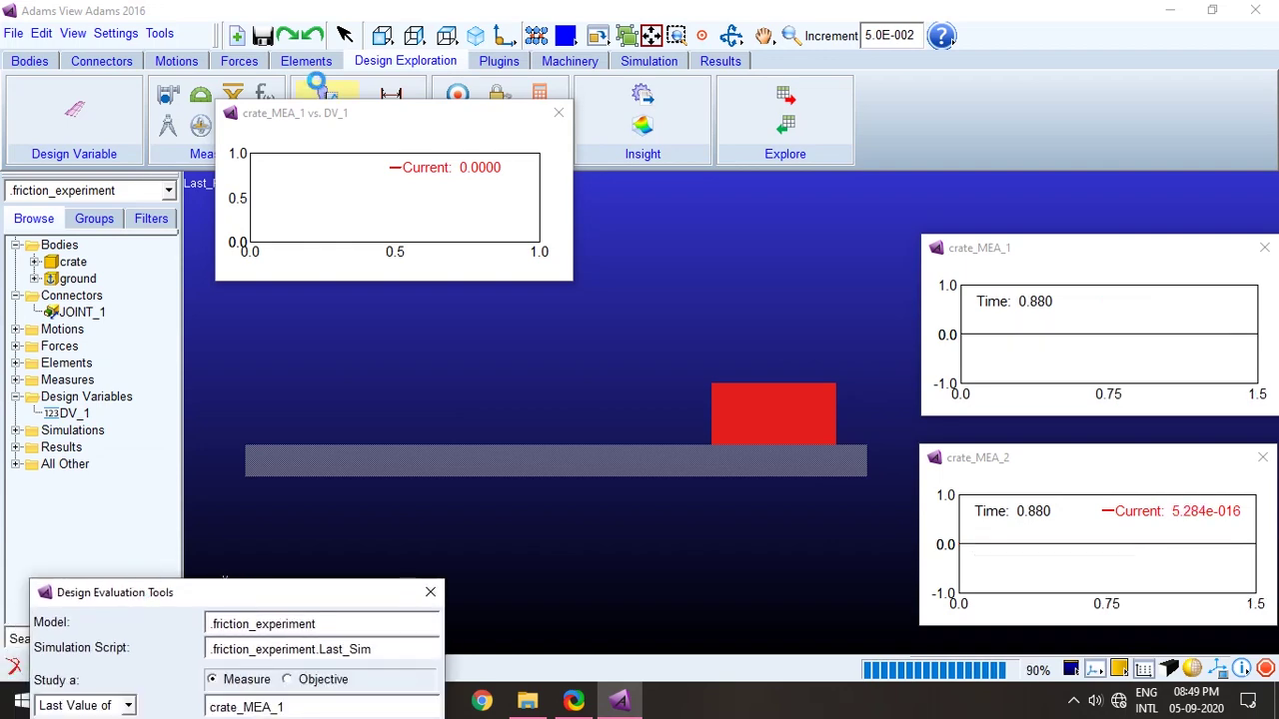
left_click_drag(326, 125, 318, 211)
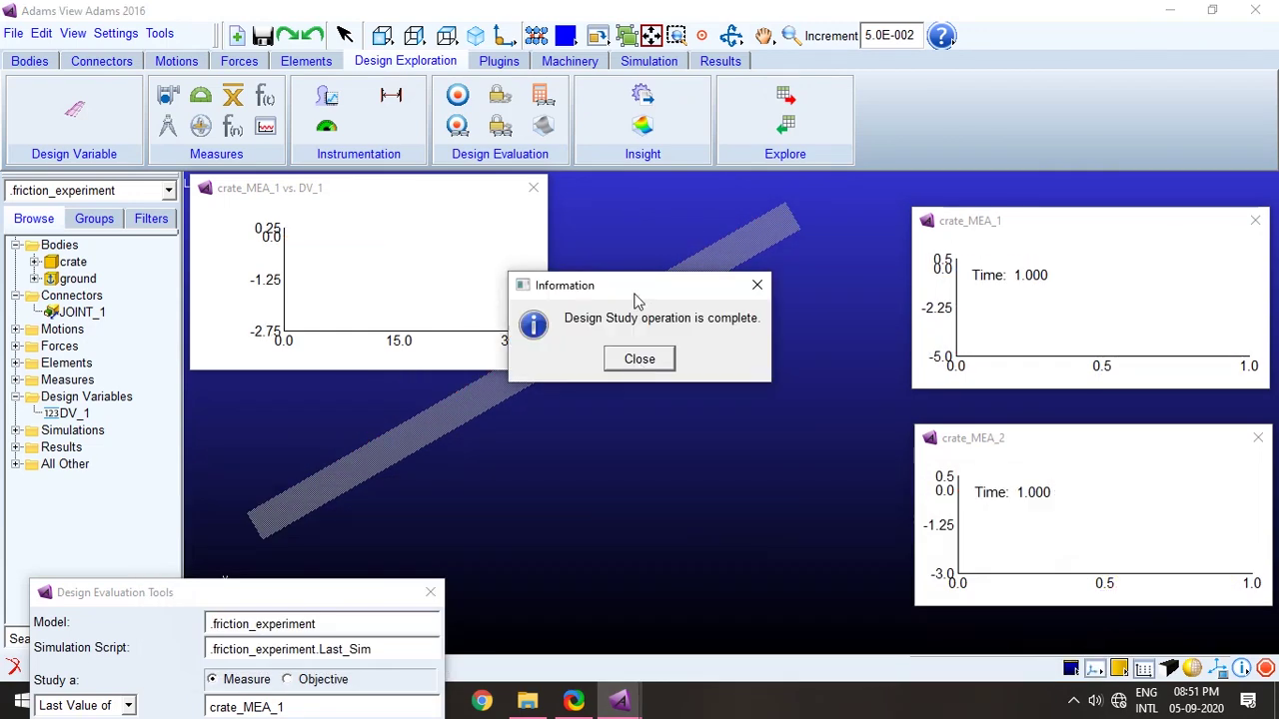
left_click_drag(635, 293, 680, 388)
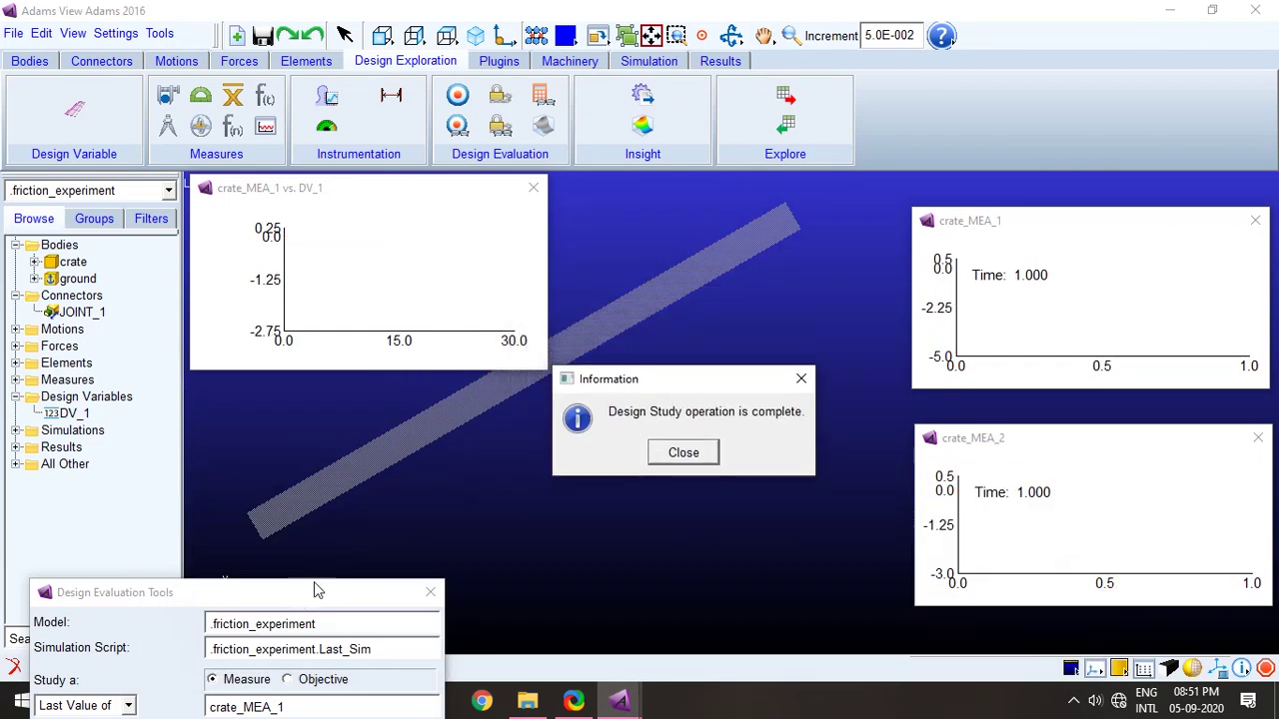
left_click(703, 457)
left_click_drag(366, 593, 505, 418)
left_click_drag(434, 205, 880, 231)
left_click_drag(444, 430, 461, 89)
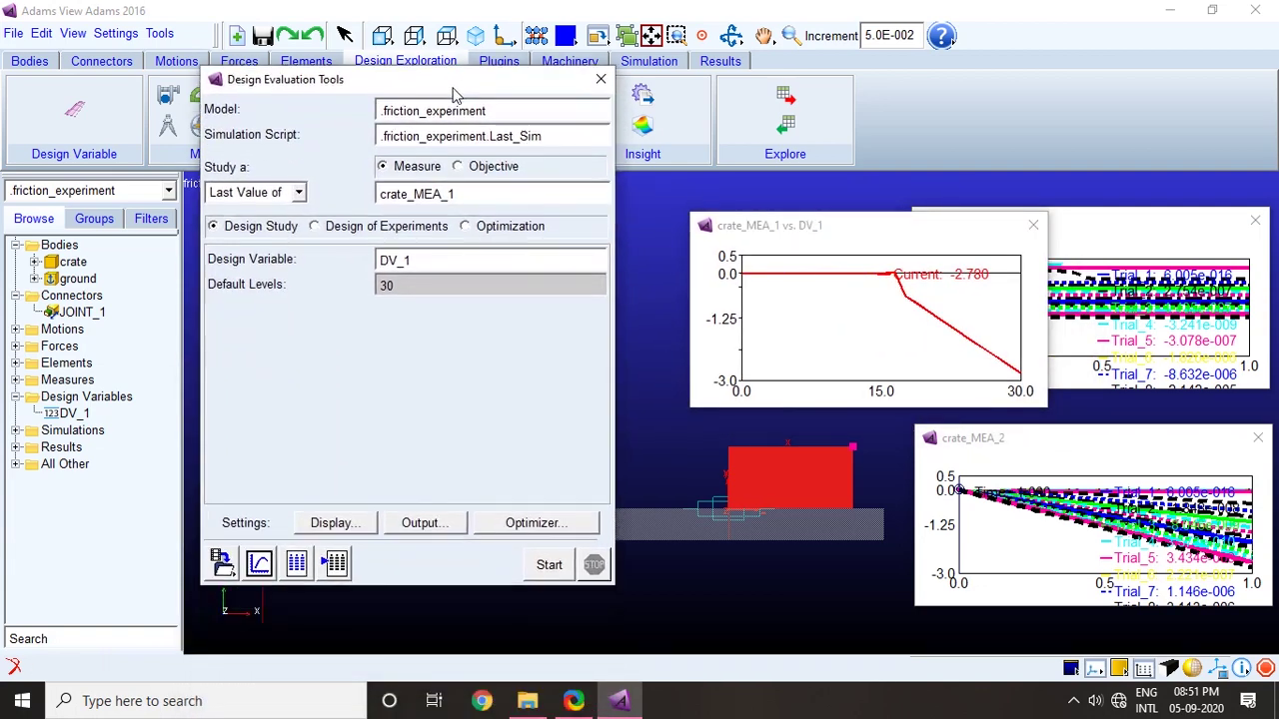
Step: Generate the 30-trial results table of crate_MEA_1 versus DV_1 with sensitivities
left_click(295, 568)
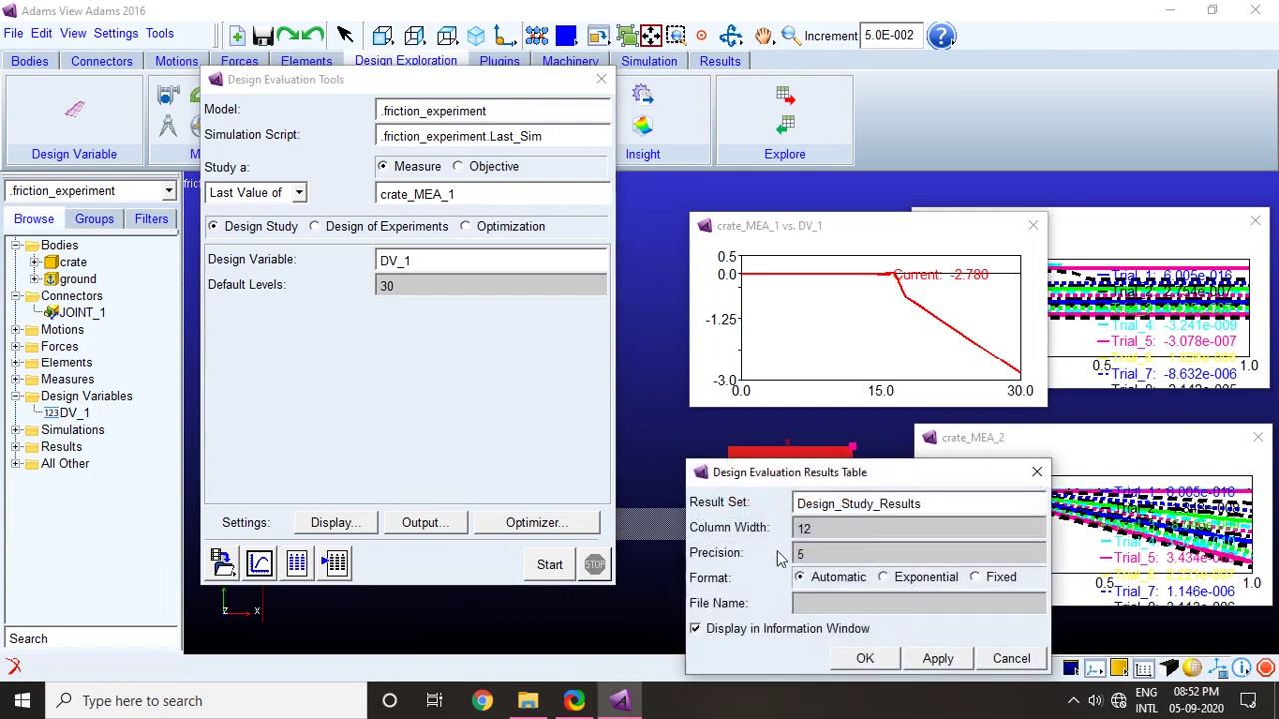
left_click(865, 619)
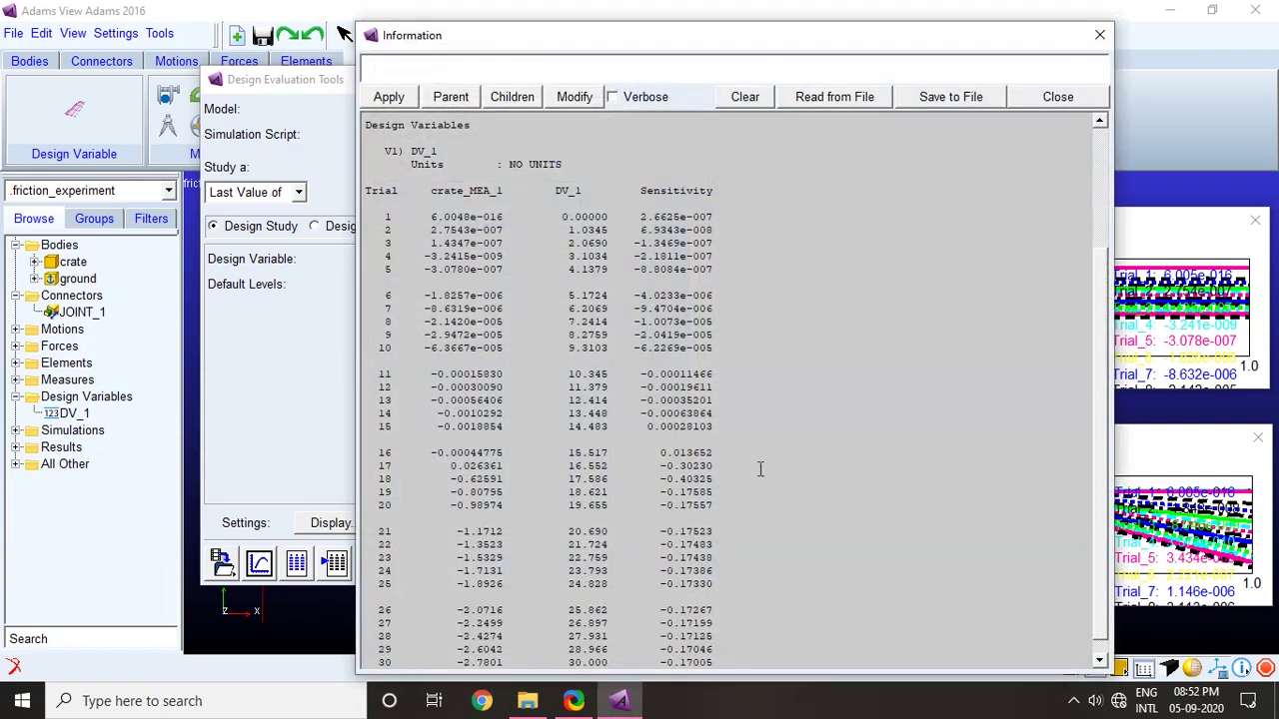
left_click_drag(669, 55, 659, 34)
scroll(616, 414, "down", 1)
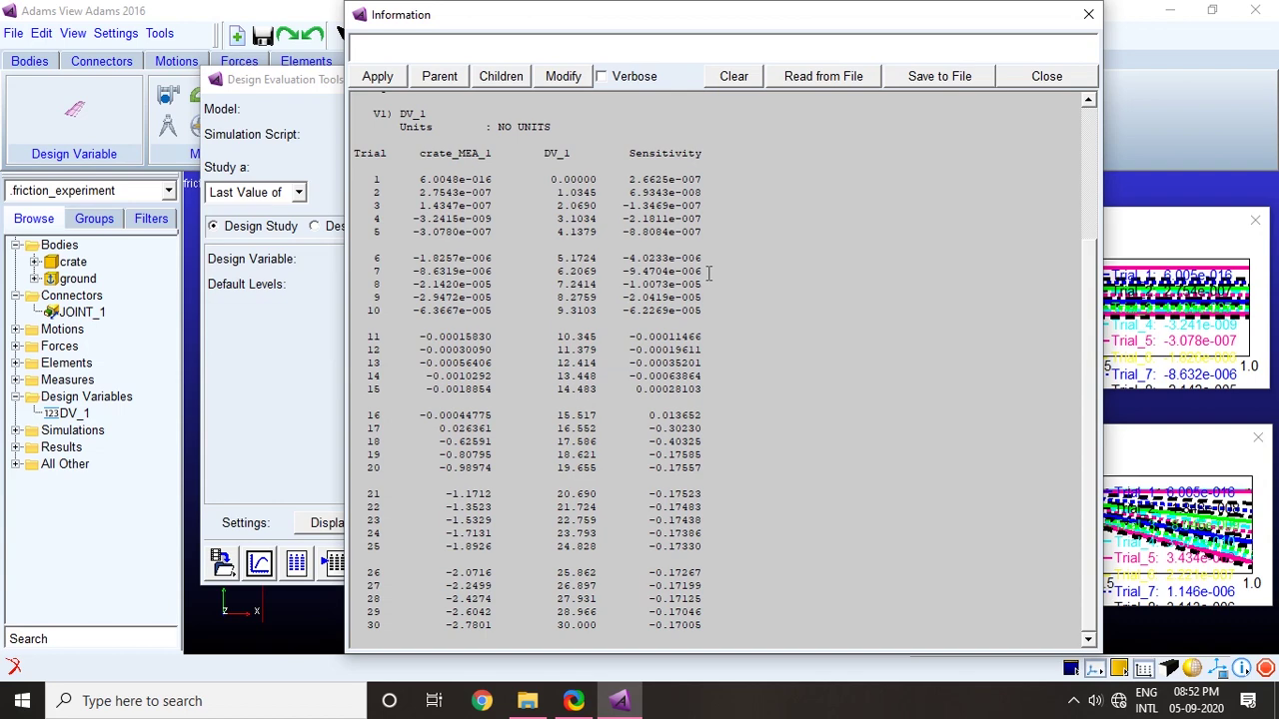
left_click_drag(382, 170, 380, 385)
double_click(377, 376)
Step: Inspect trials 17–18 where crate_MEA_1 drops (DV_1 16.552 to 17.586), then close the table
left_click_drag(421, 149, 571, 152)
left_click_drag(558, 428, 599, 428)
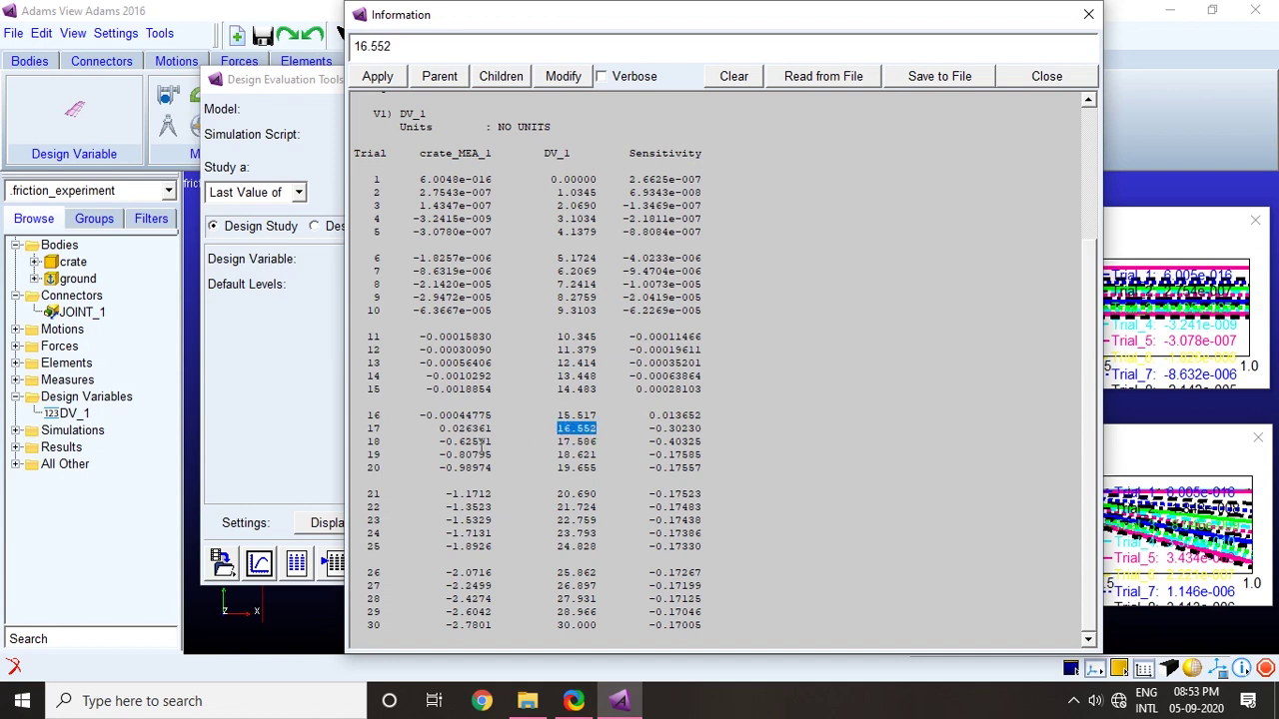
left_click_drag(438, 430, 493, 432)
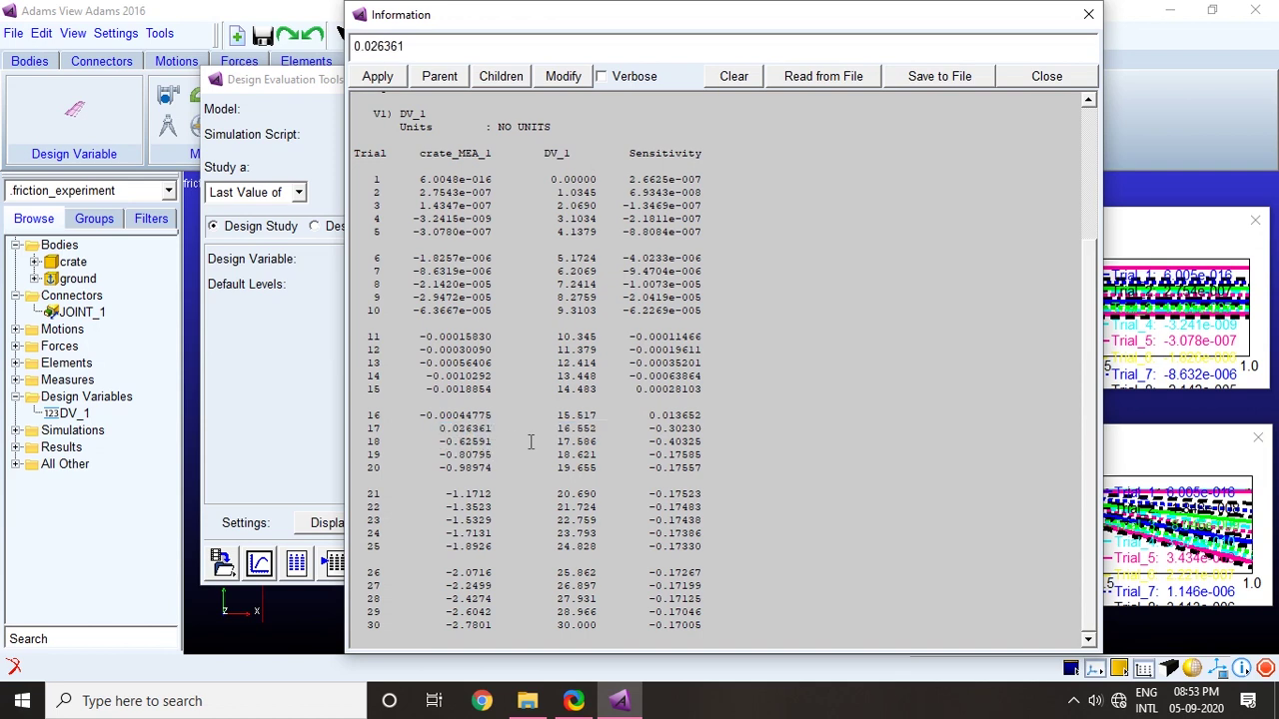
left_click_drag(554, 442, 599, 442)
left_click_drag(440, 442, 494, 440)
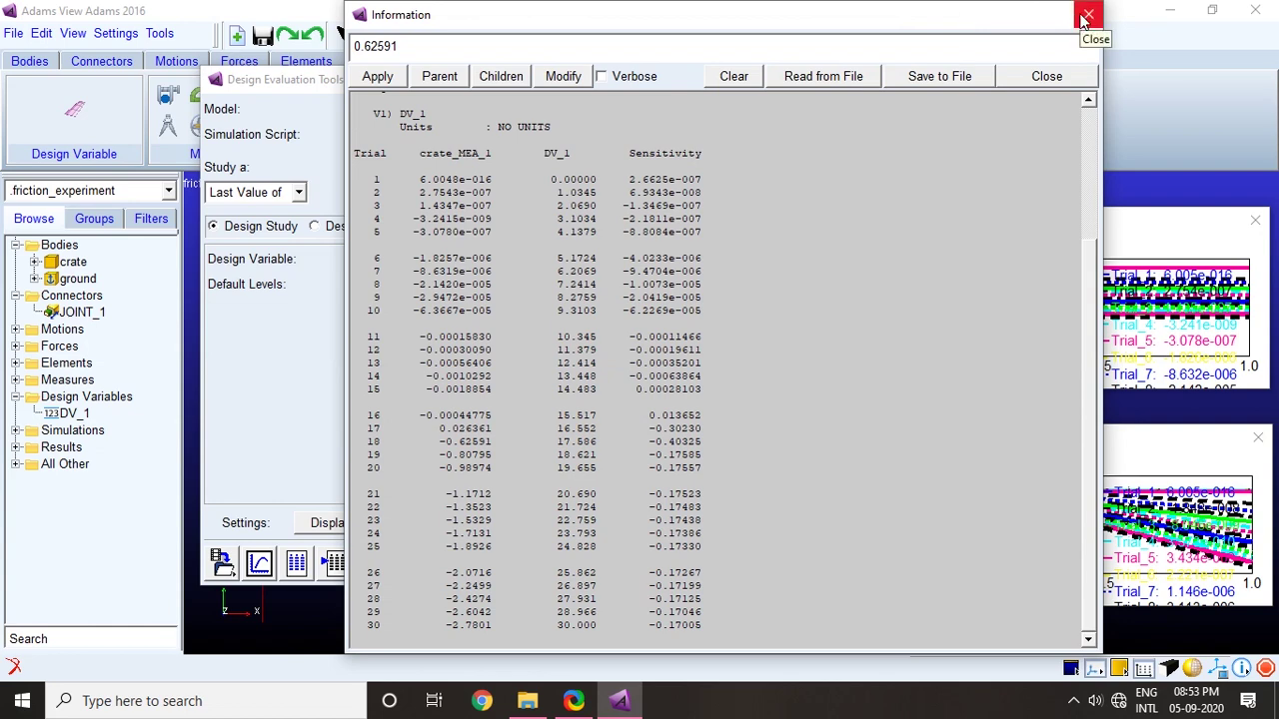
left_click(1087, 15)
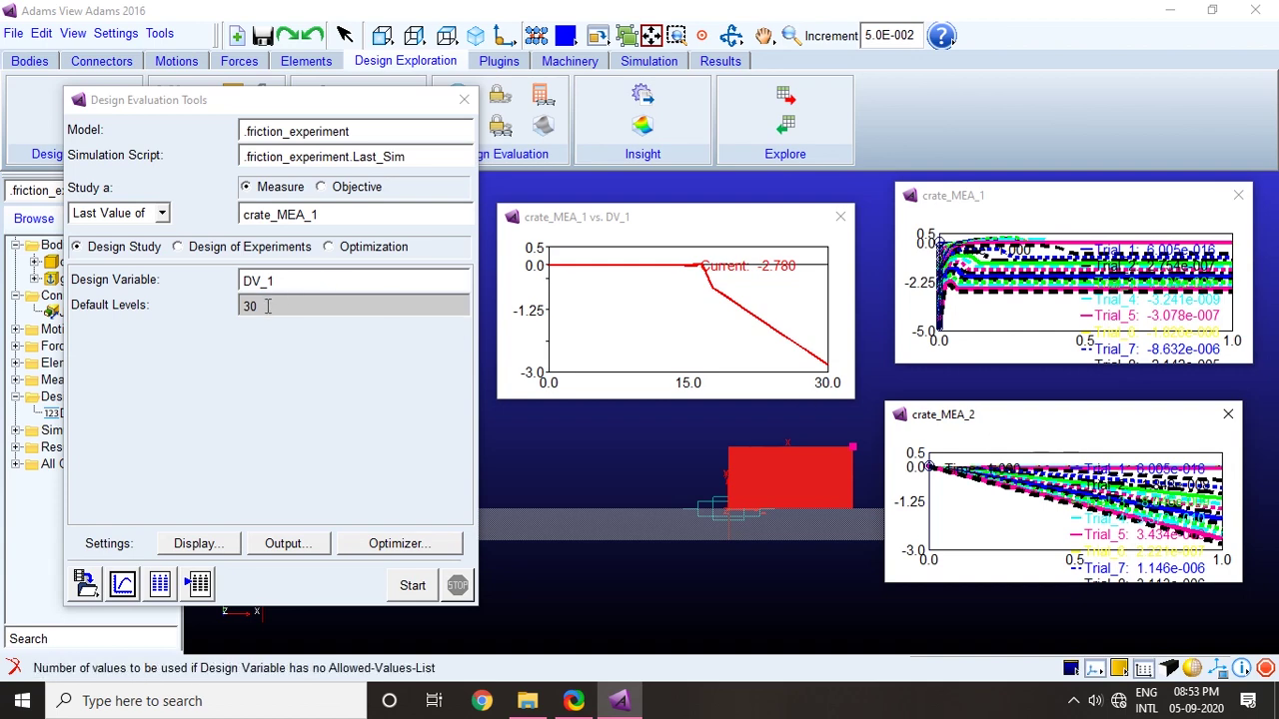
Step: Give DV_1 a minimum of 15, maximum of 18 and standard value of 15
left_click_drag(309, 100, 642, 102)
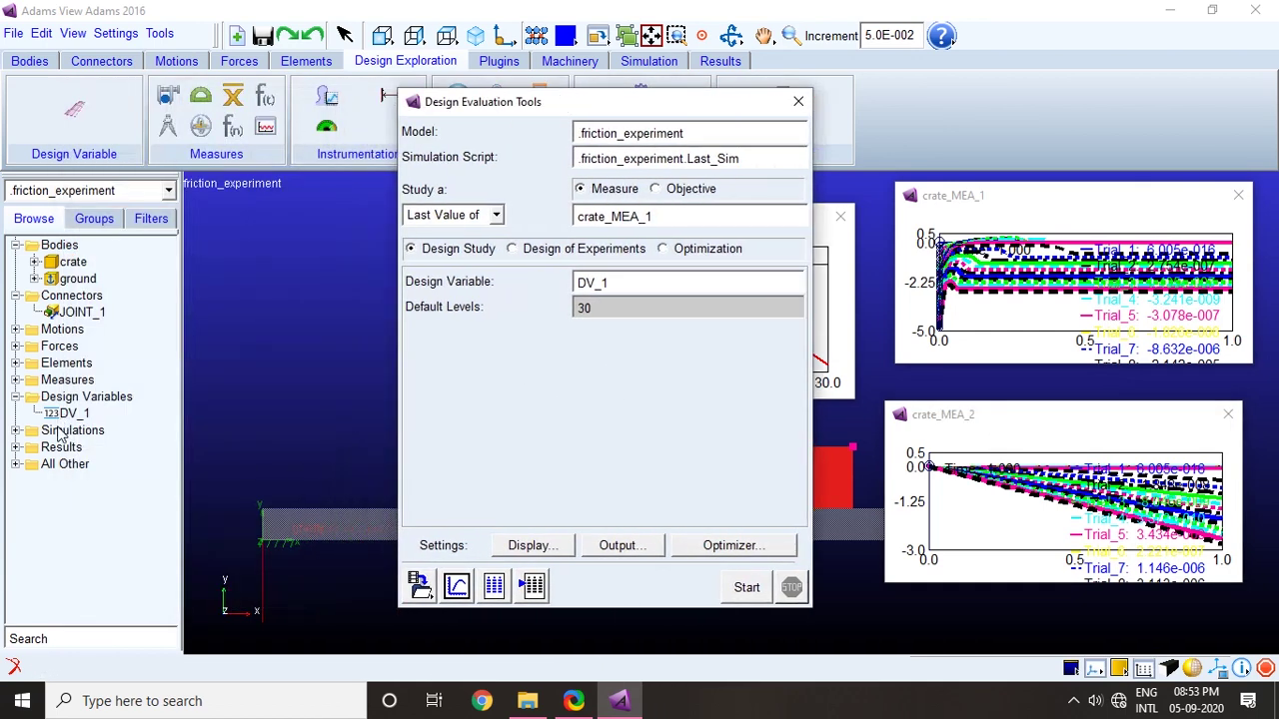
double_click(70, 418)
left_click_drag(1029, 174, 283, 170)
double_click(292, 296)
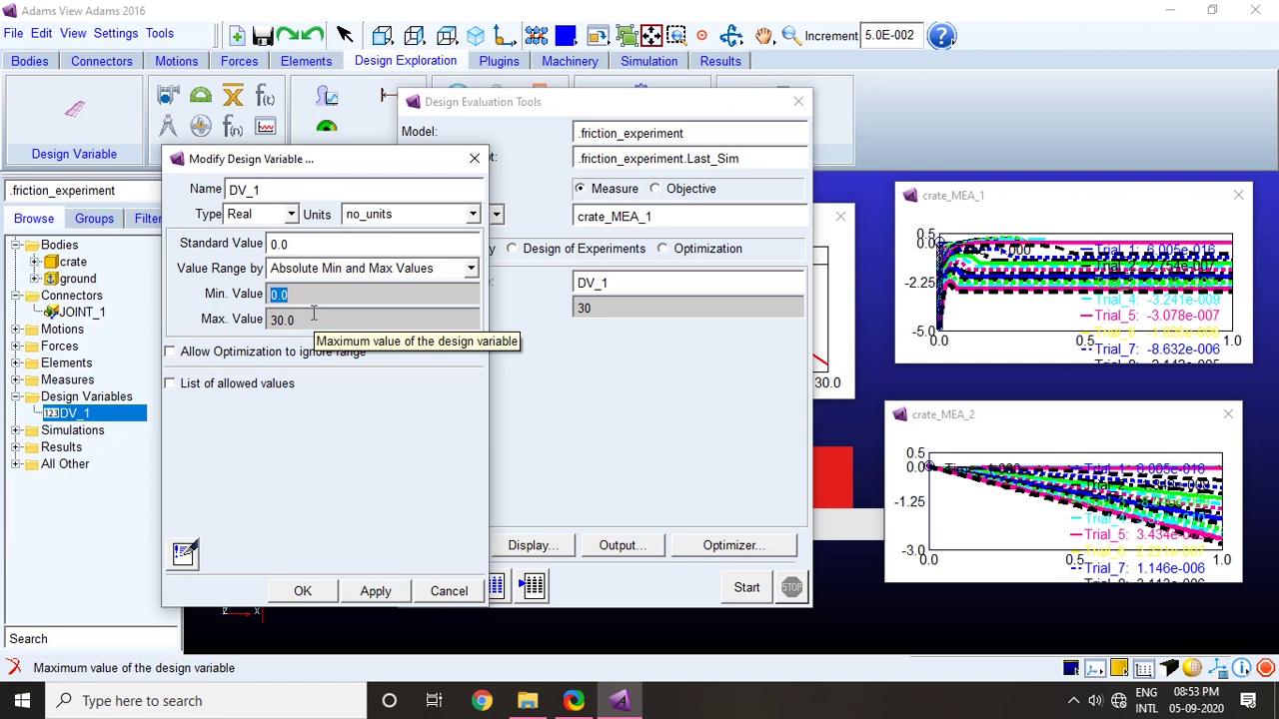
type("15")
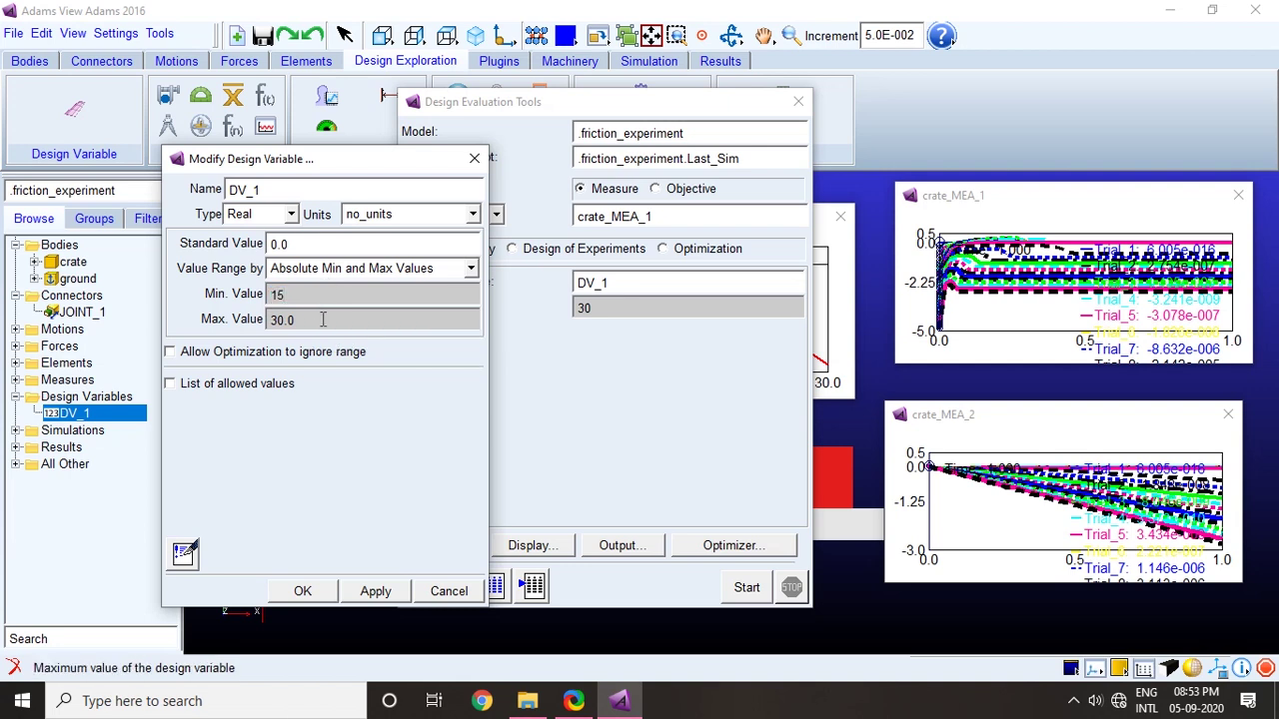
double_click(324, 320)
type("18")
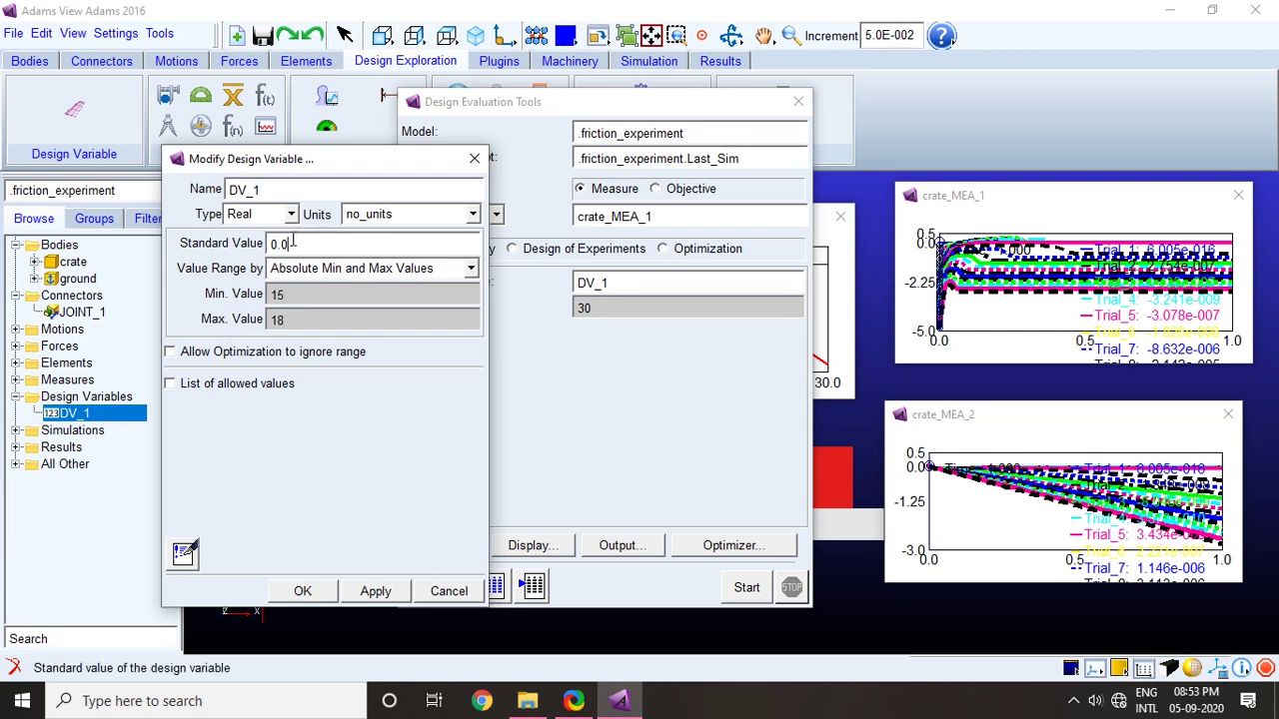
double_click(268, 243)
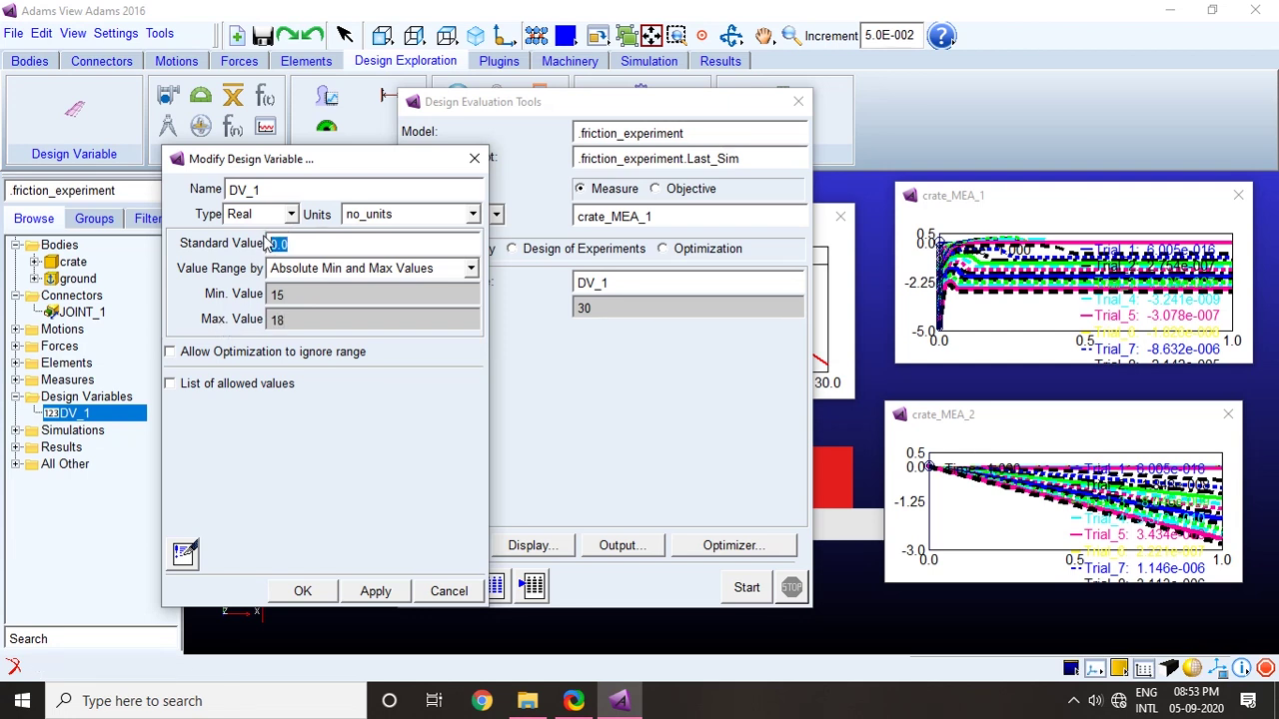
type("15")
left_click(303, 590)
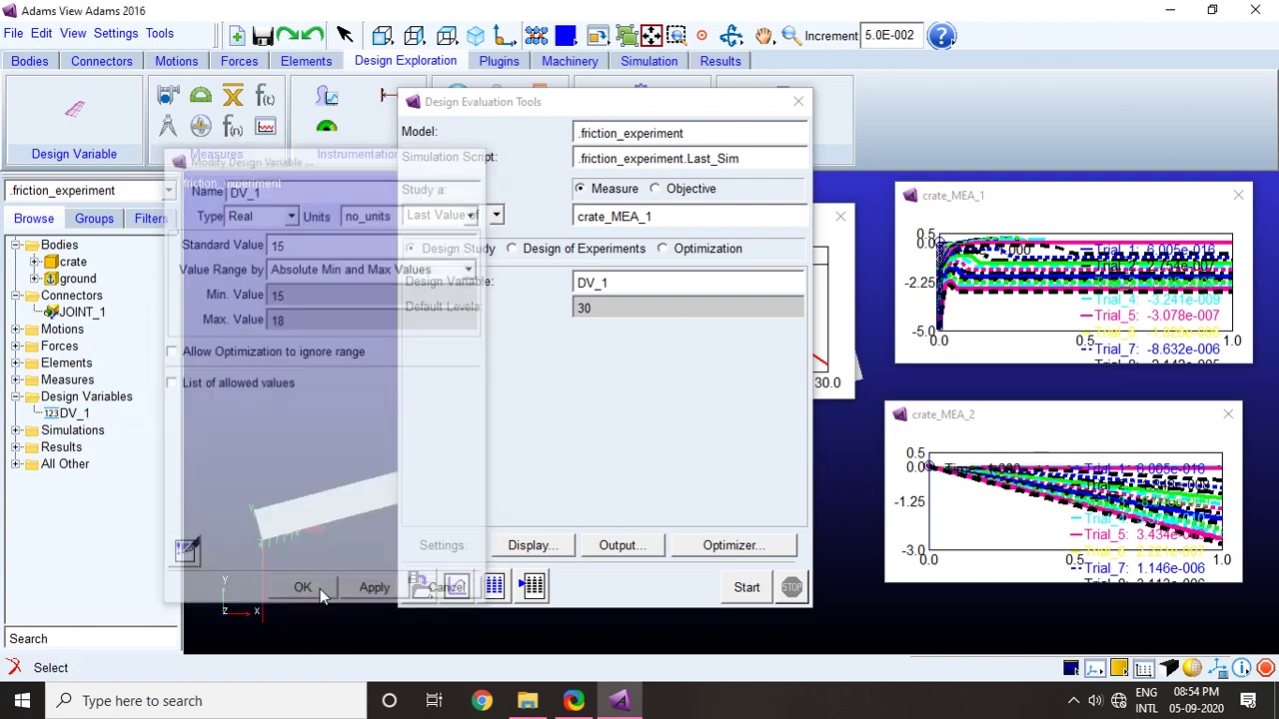
left_click_drag(671, 112, 363, 114)
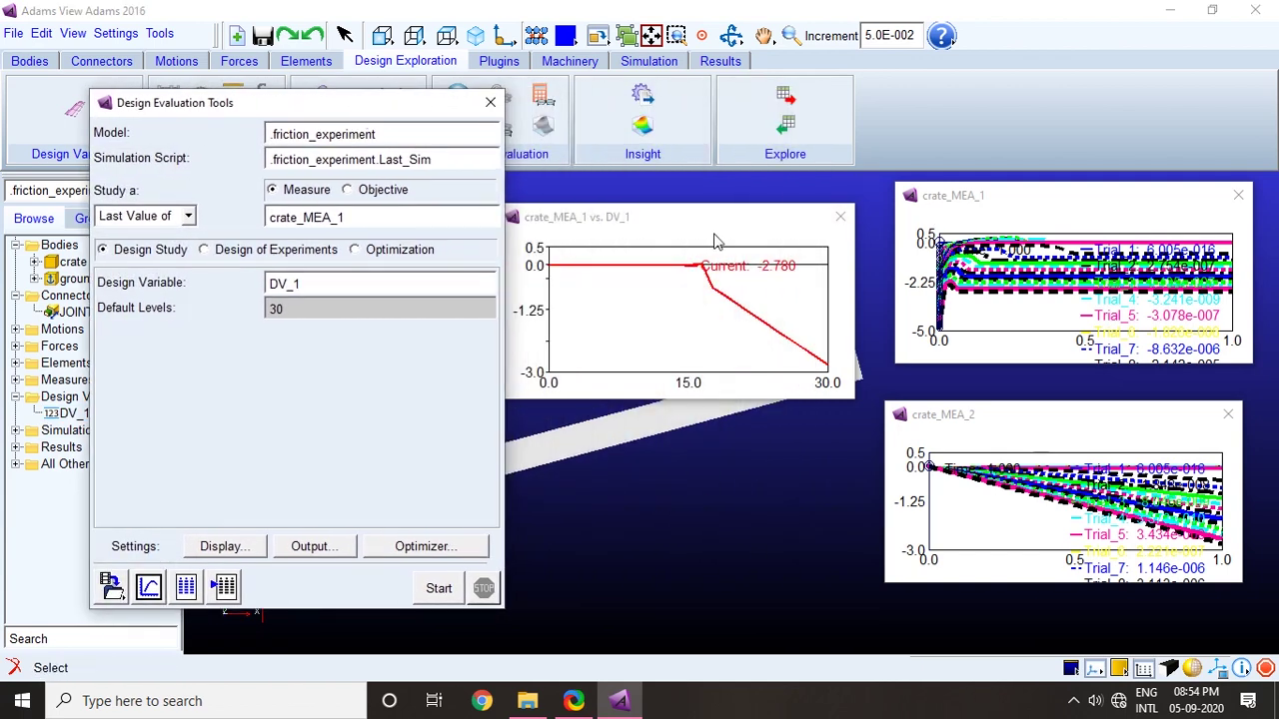
Step: Replace the studied measure crate_MEA_1 with crate_MEA_2 from the suggested measures
left_click(574, 222)
left_click_drag(594, 221, 365, 207)
left_click(290, 120)
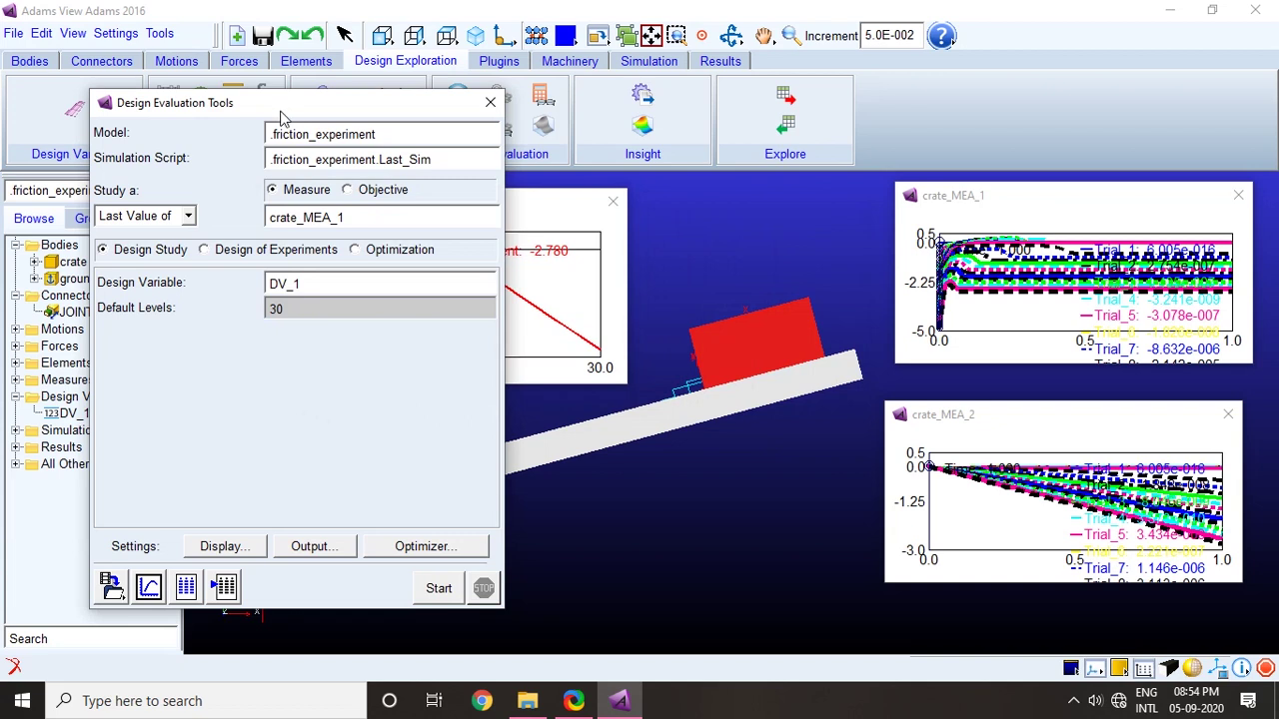
double_click(354, 216)
key("BackSpace")
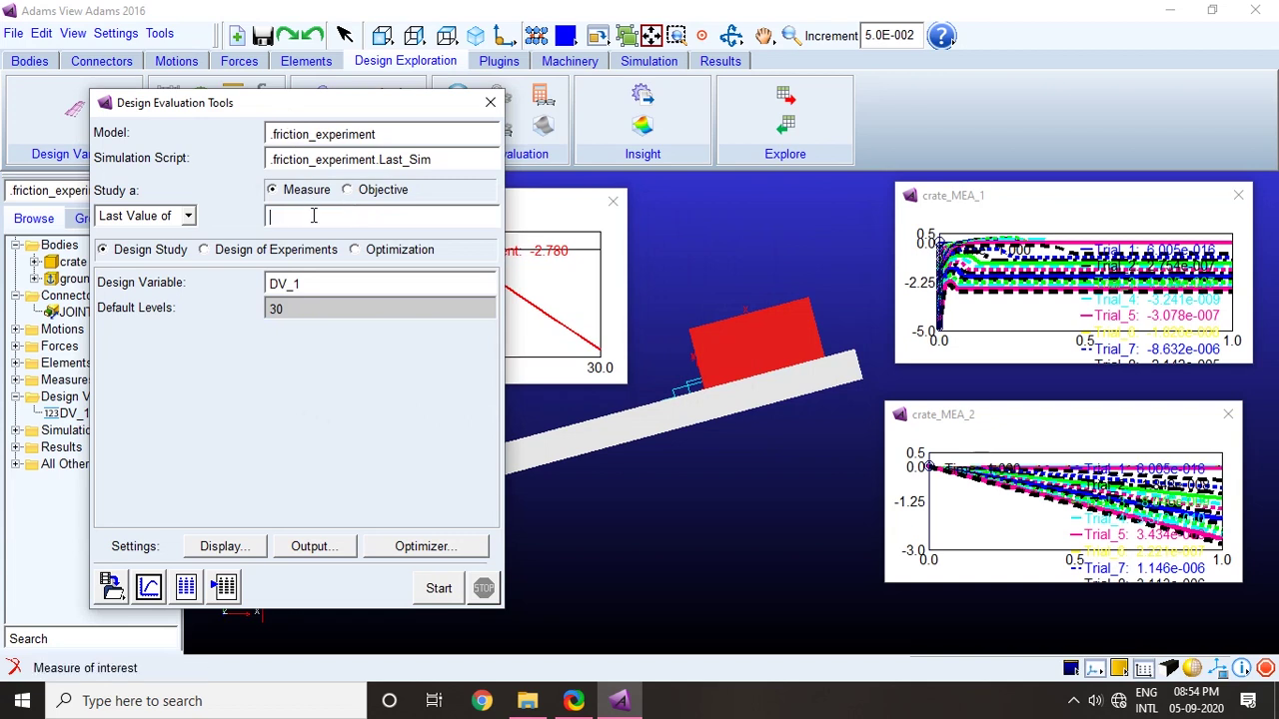
right_click(312, 216)
mouse_move(380, 228)
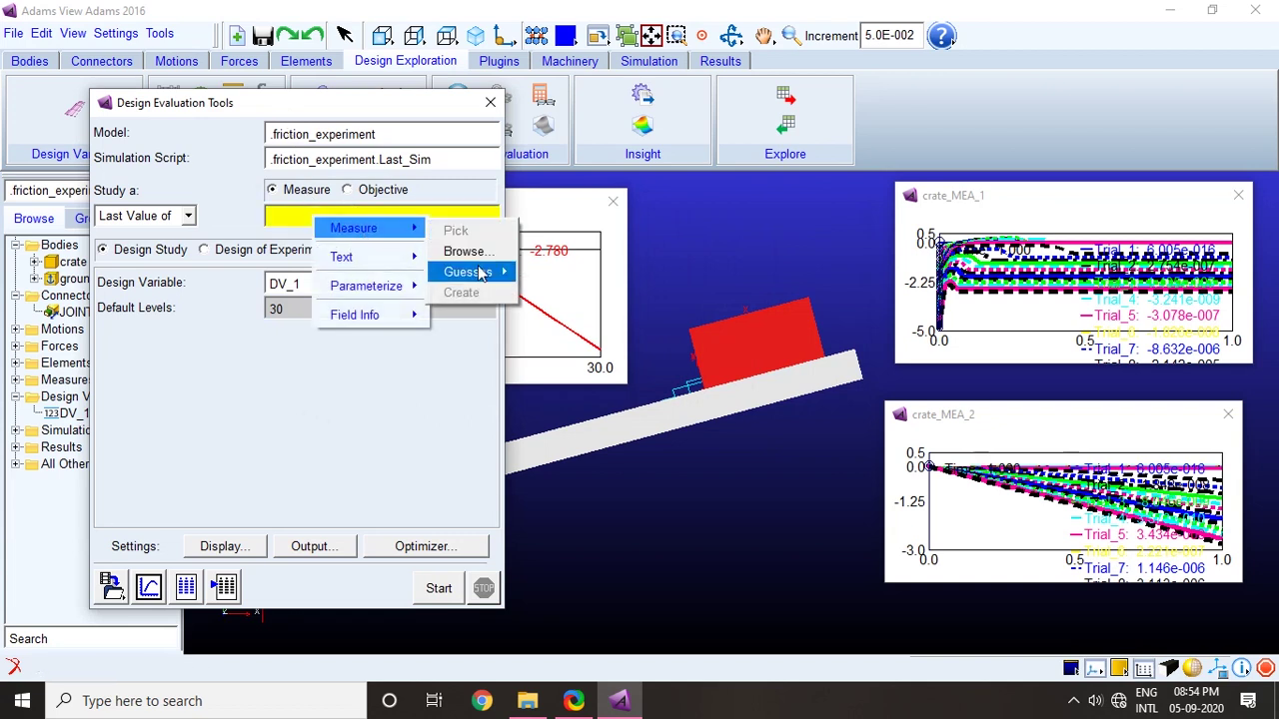
mouse_move(469, 272)
left_click(559, 315)
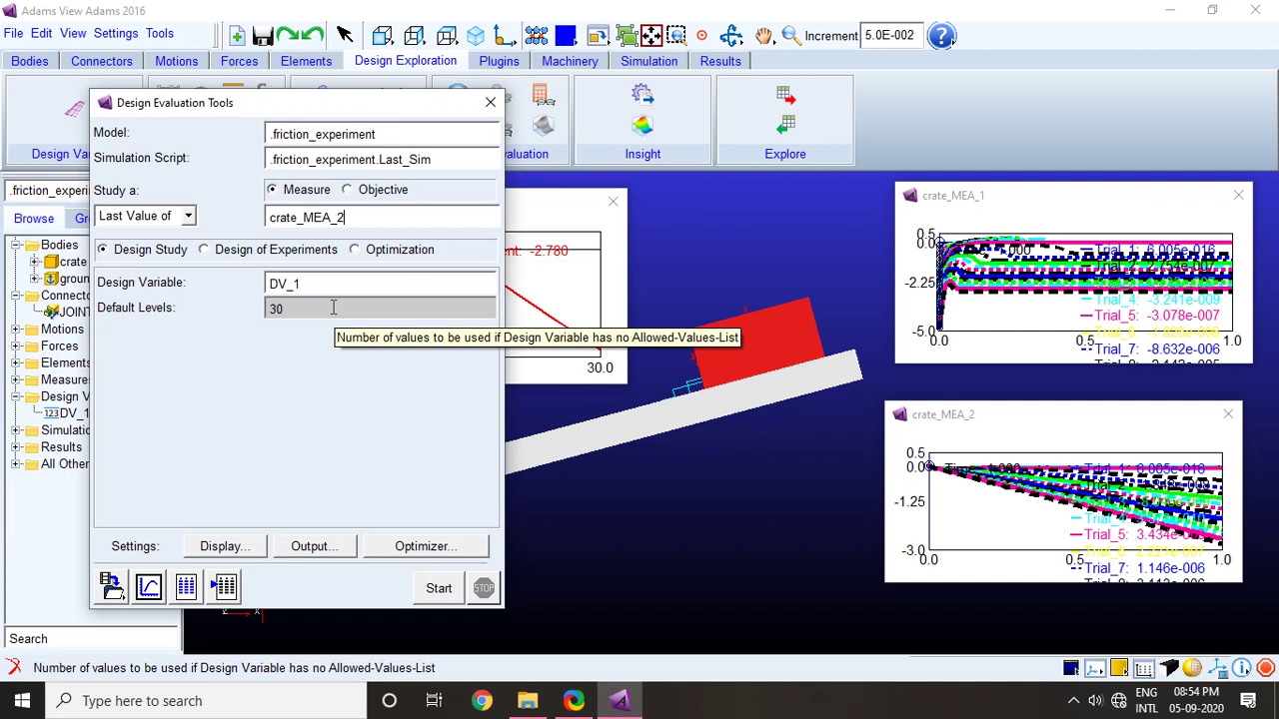
Step: Set the default levels from 30 to 10 and start the design study
left_click_drag(333, 308, 245, 304)
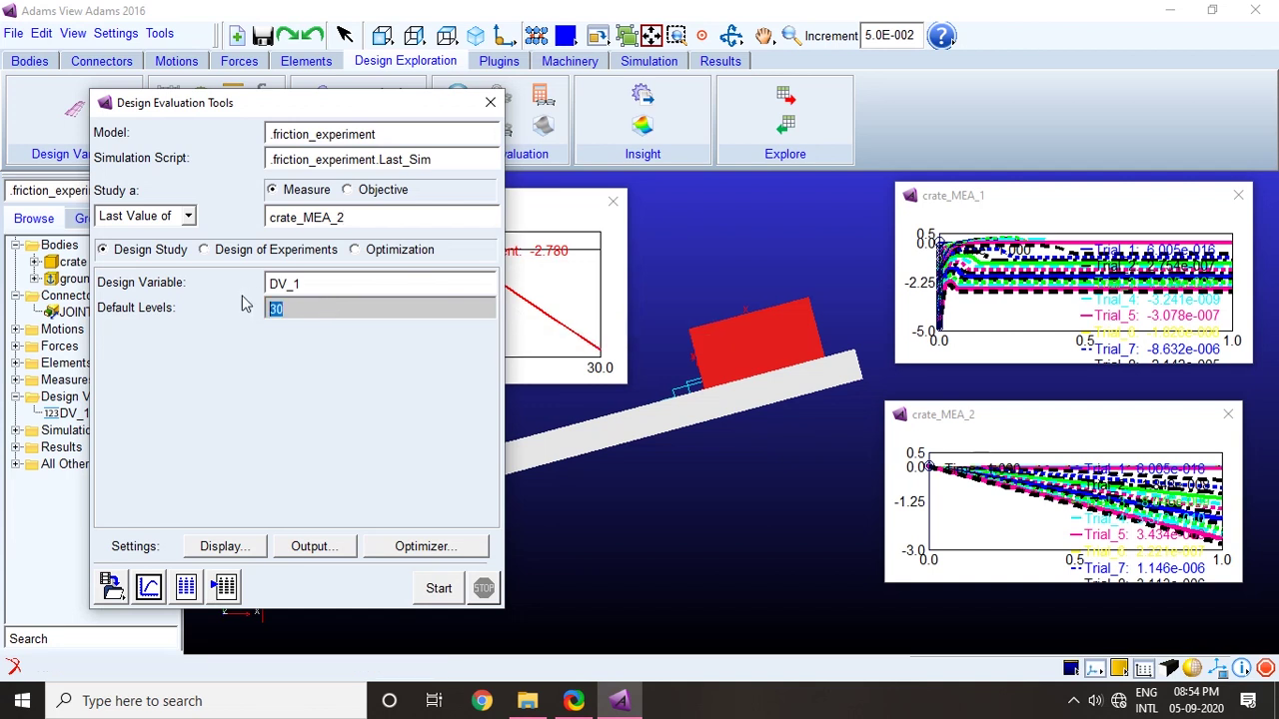
type("10")
left_click(436, 589)
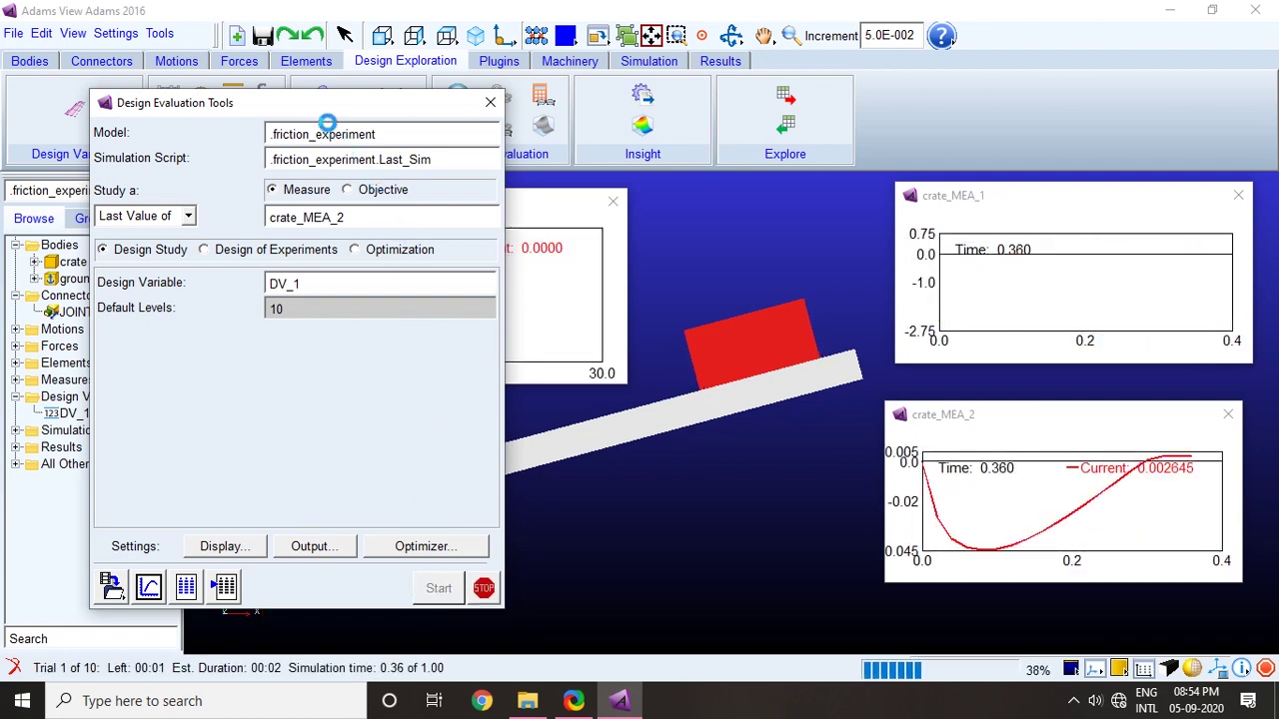
left_click_drag(314, 109, 310, 348)
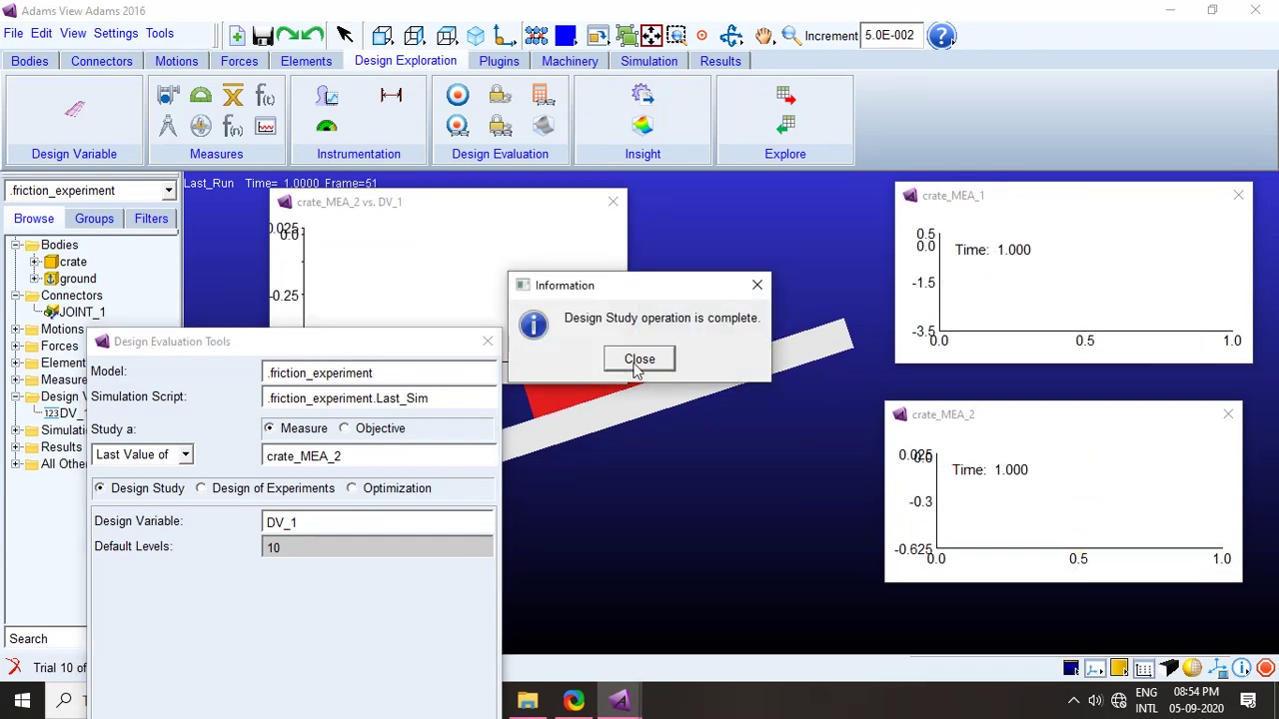
Step: Dismiss the study-complete message and display the tabular crate_MEA_2 results report
left_click(637, 359)
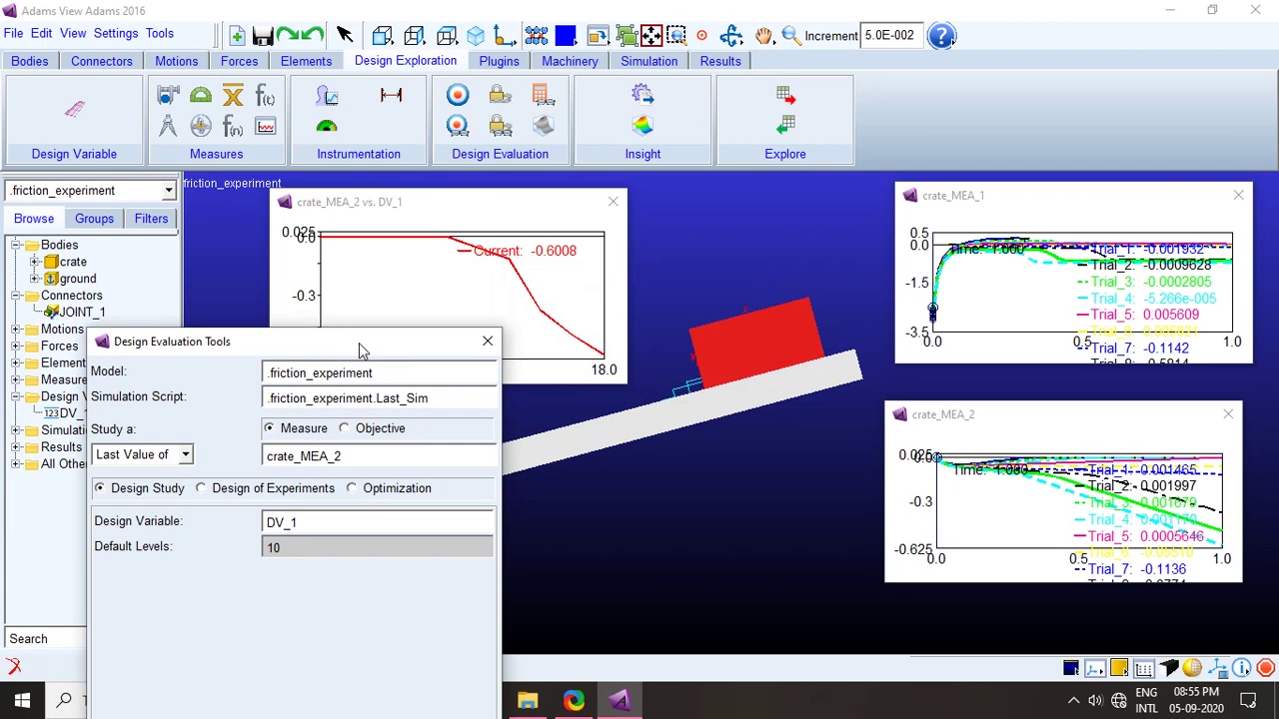
left_click_drag(363, 343, 380, 153)
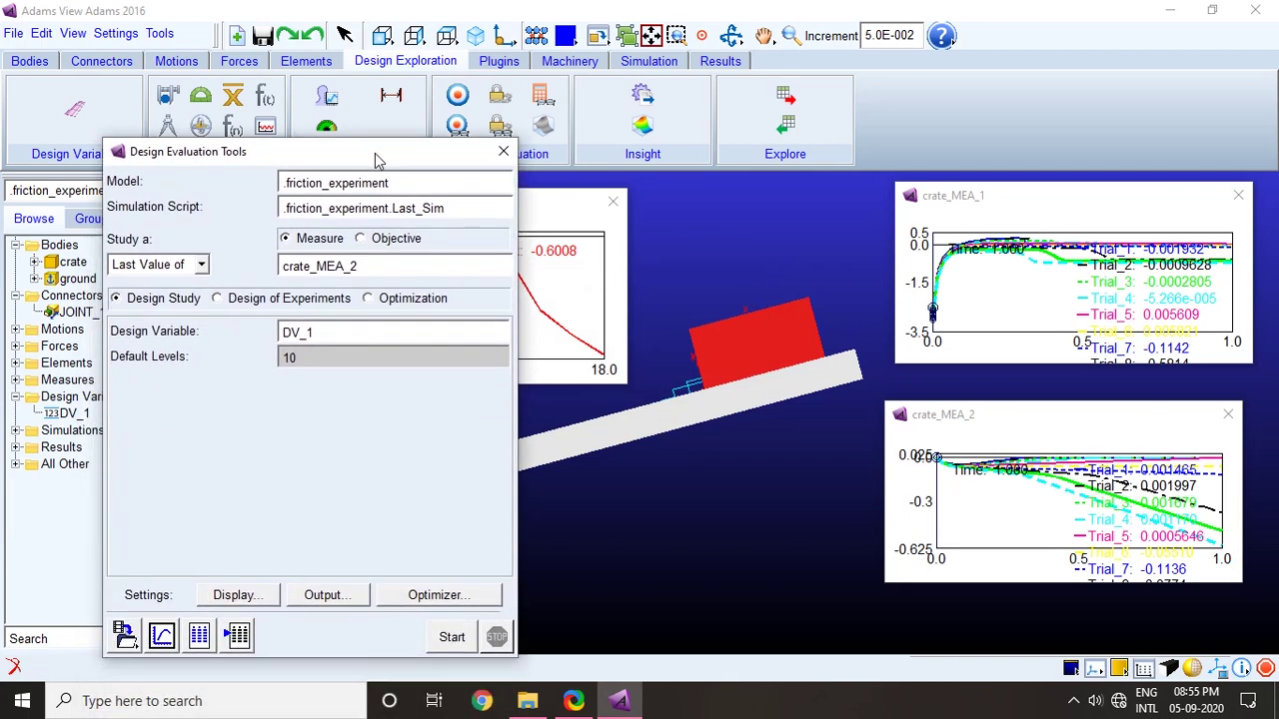
left_click(200, 639)
left_click(845, 623)
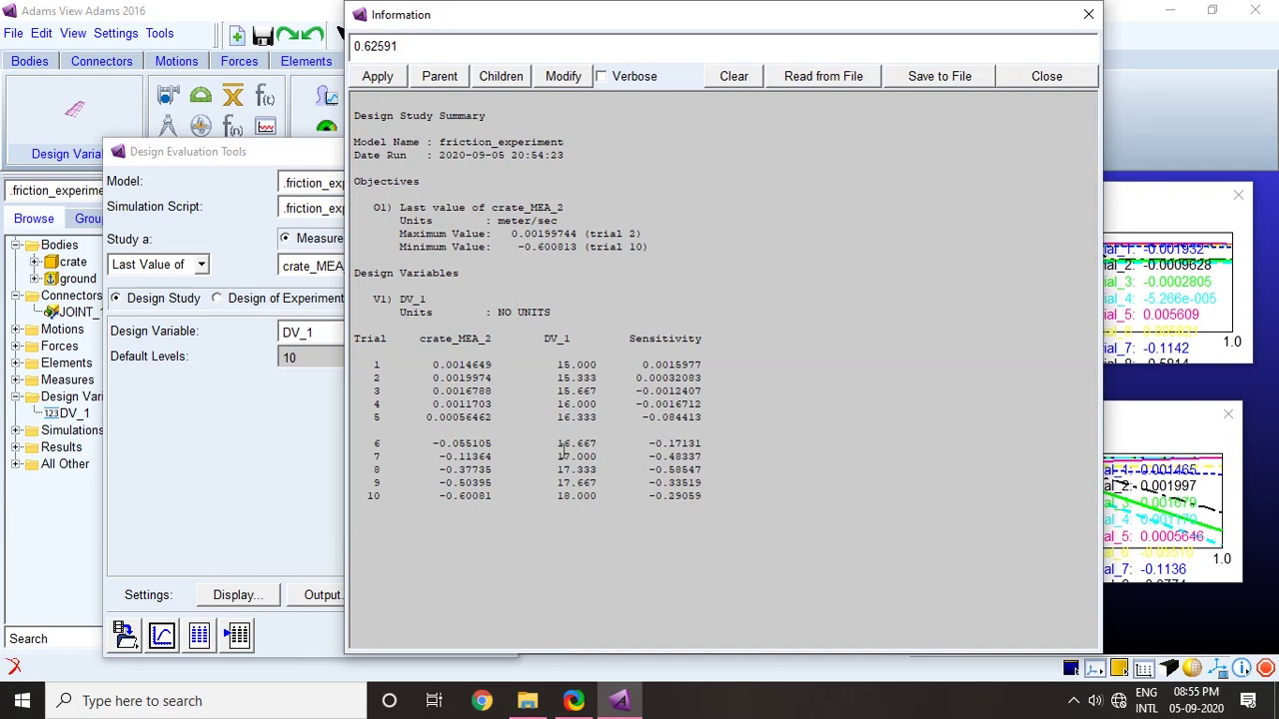
Step: Inspect trial 6's results: DV_1 value 16.667 and sensitivity 0.17131
left_click_drag(426, 444, 603, 446)
left_click(605, 442)
left_click(455, 449)
left_click(601, 446)
left_click(575, 455)
left_click_drag(559, 444, 600, 444)
left_click(604, 447)
left_click(559, 442)
left_click(603, 445)
left_click_drag(424, 447, 702, 444)
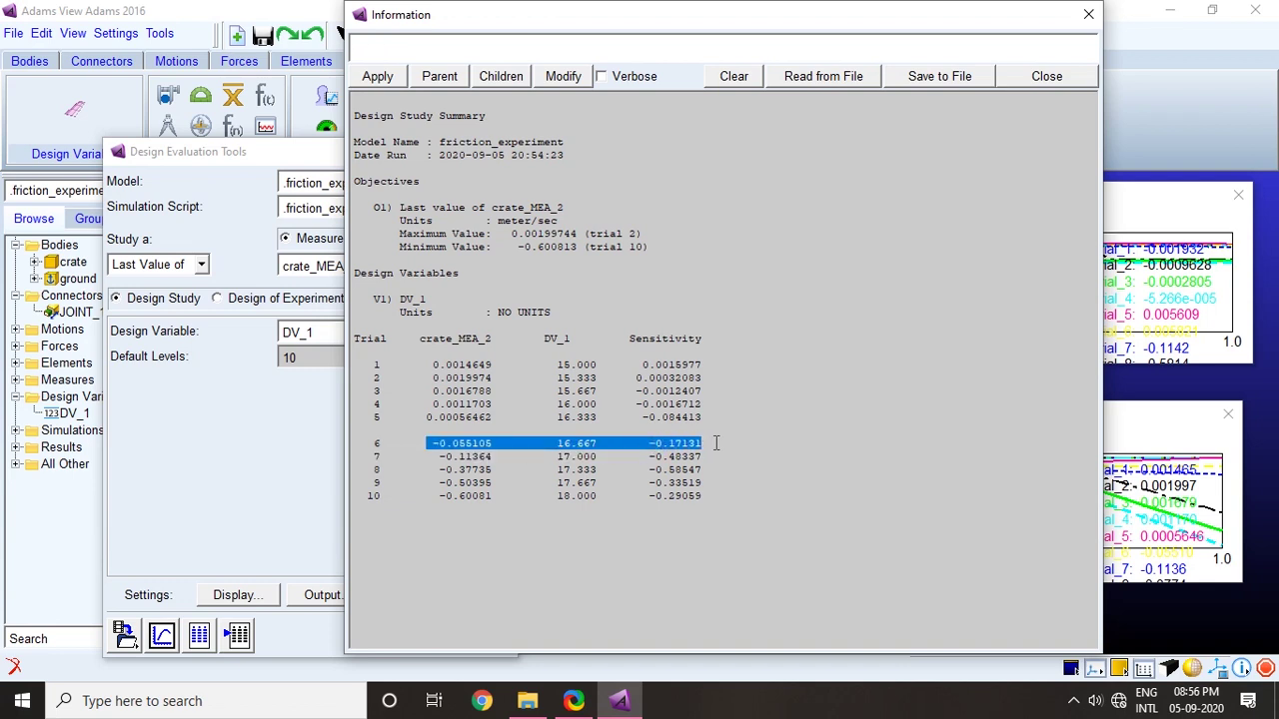
left_click(717, 444)
Step: Close the results table and Design Evaluation Tools, leaving the crate_MEA_2 vs DV_1 plot
left_click_drag(771, 16, 700, 20)
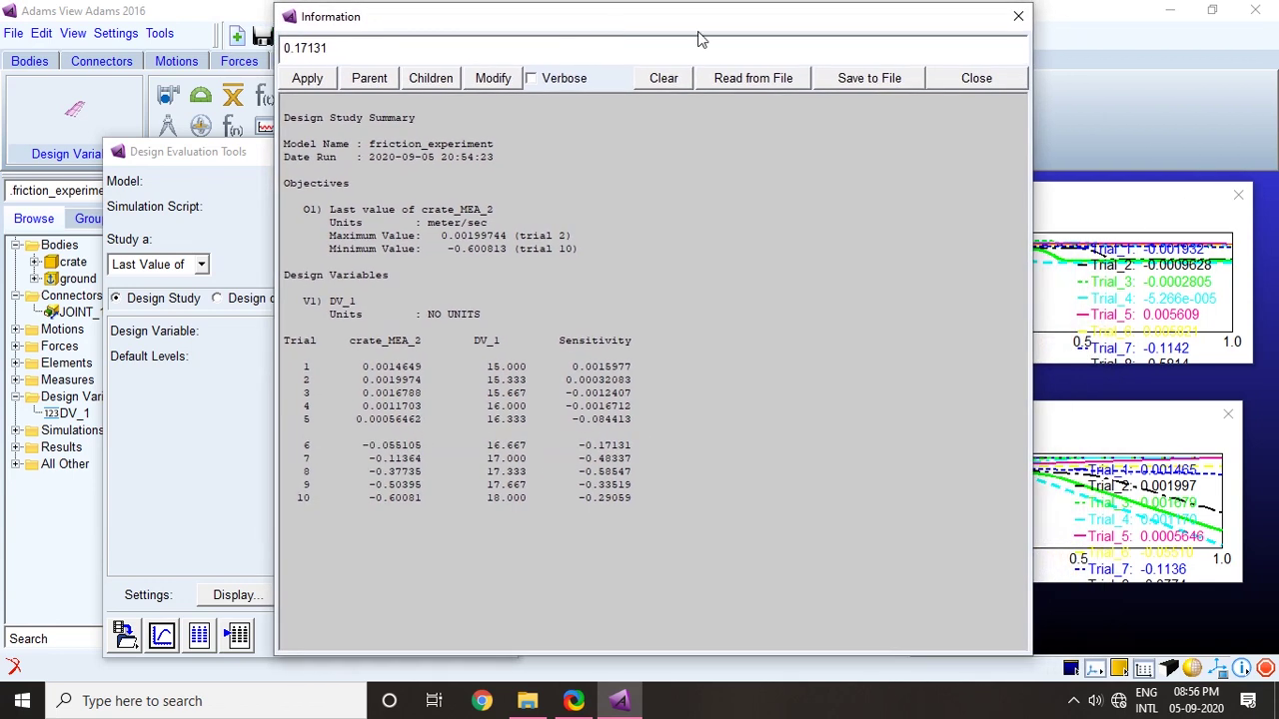
left_click(1016, 22)
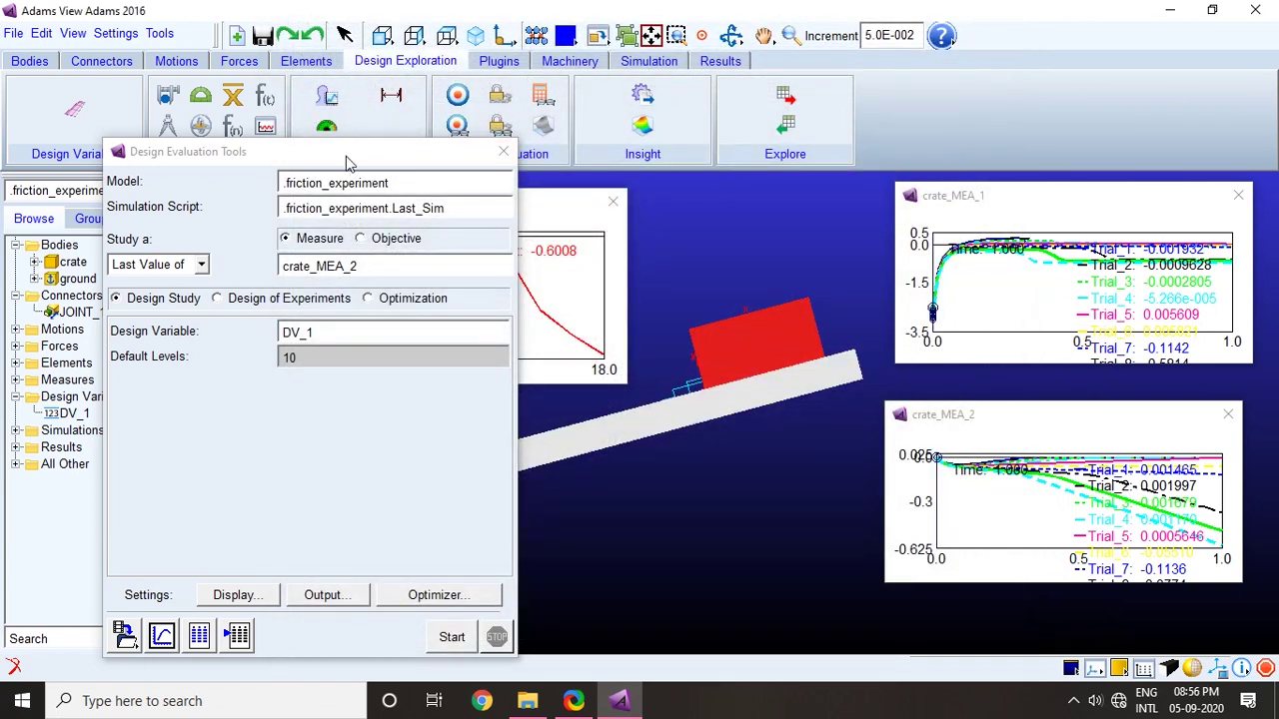
left_click_drag(348, 156, 434, 128)
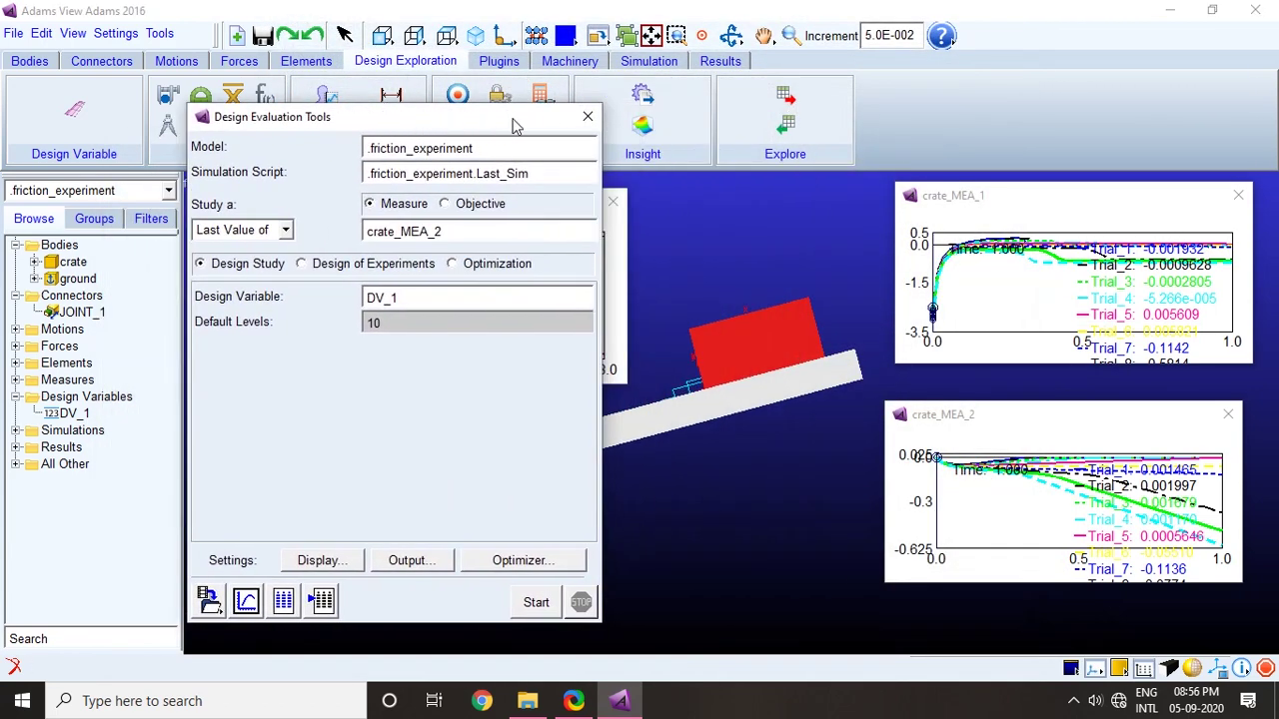
left_click(586, 116)
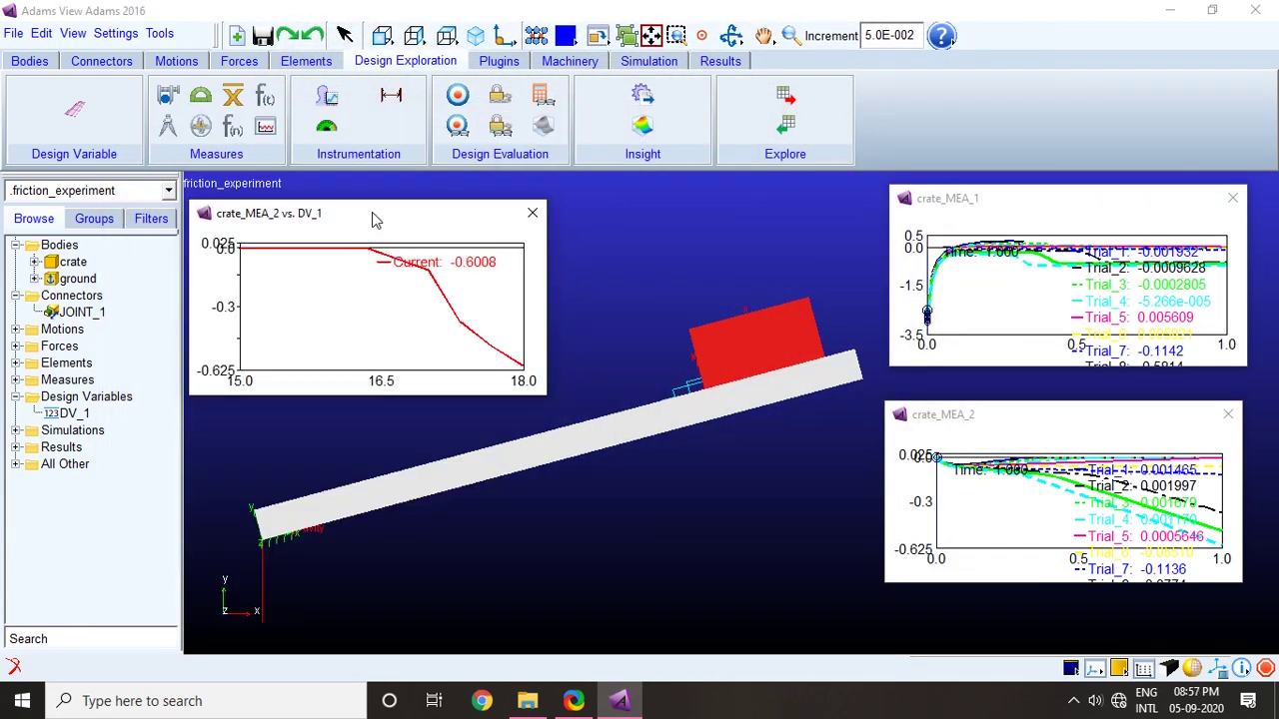